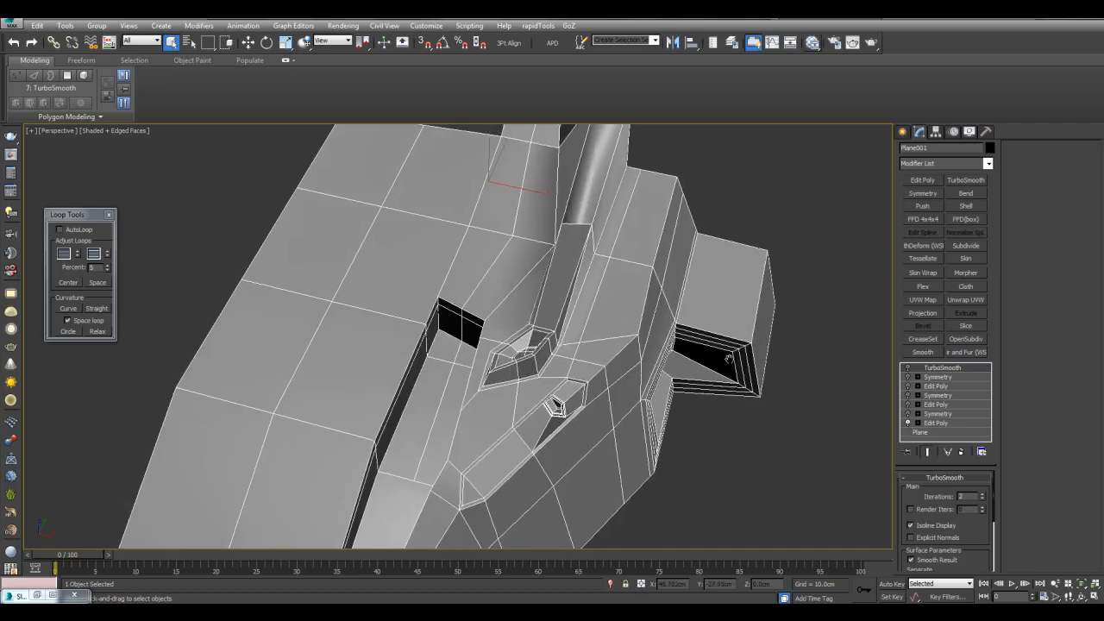
# Step: Turn on the lowest Symmetry modifier and the Edit Poly modifier above it in the ship hull's stack
pyautogui.scroll(-5, 700, 337)
pyautogui.keyDown('alt'); pyautogui.moveTo(699, 337); pyautogui.dragTo(728, 355, button='middle'); pyautogui.keyUp('alt')
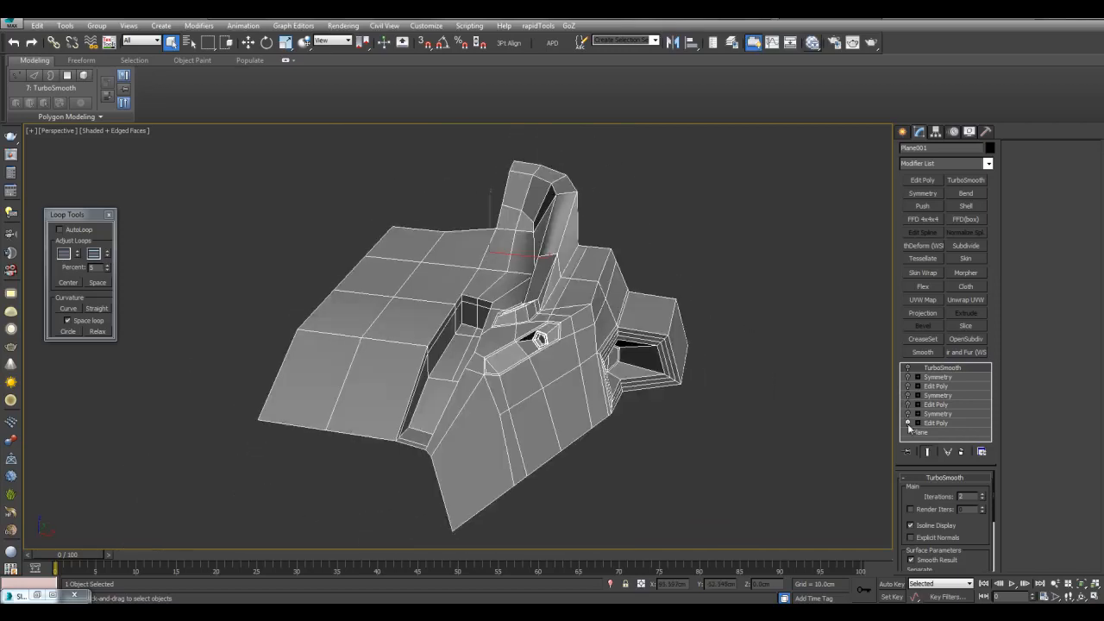
pyautogui.click(909, 413)
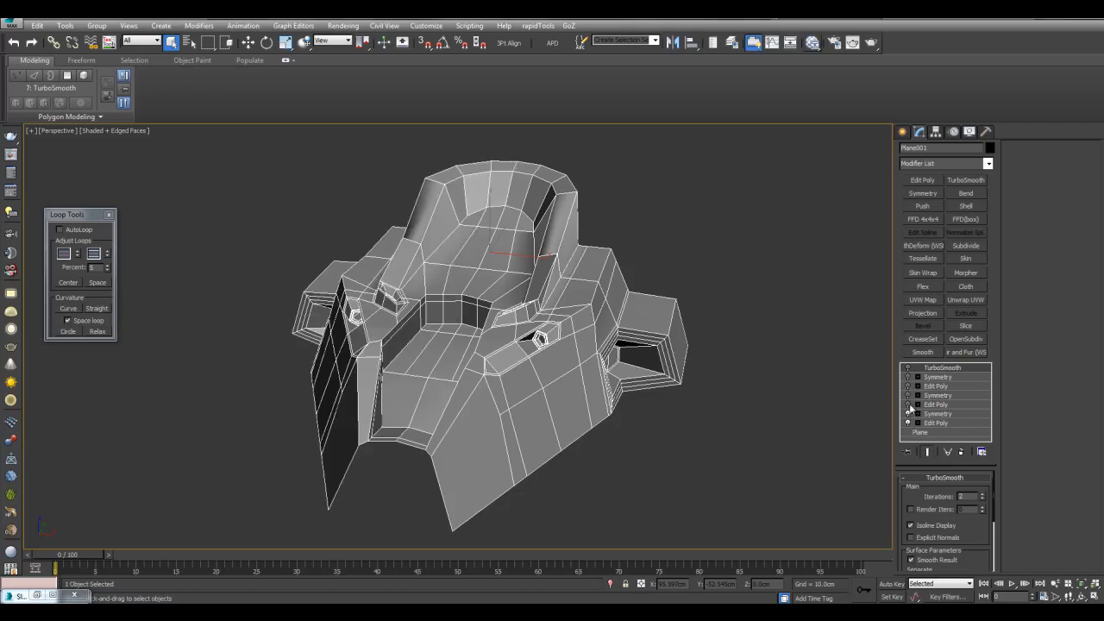
pyautogui.scroll(5, 743, 325)
pyautogui.keyDown('alt'); pyautogui.moveTo(738, 340); pyautogui.dragTo(692, 375, button='middle'); pyautogui.keyUp('alt')
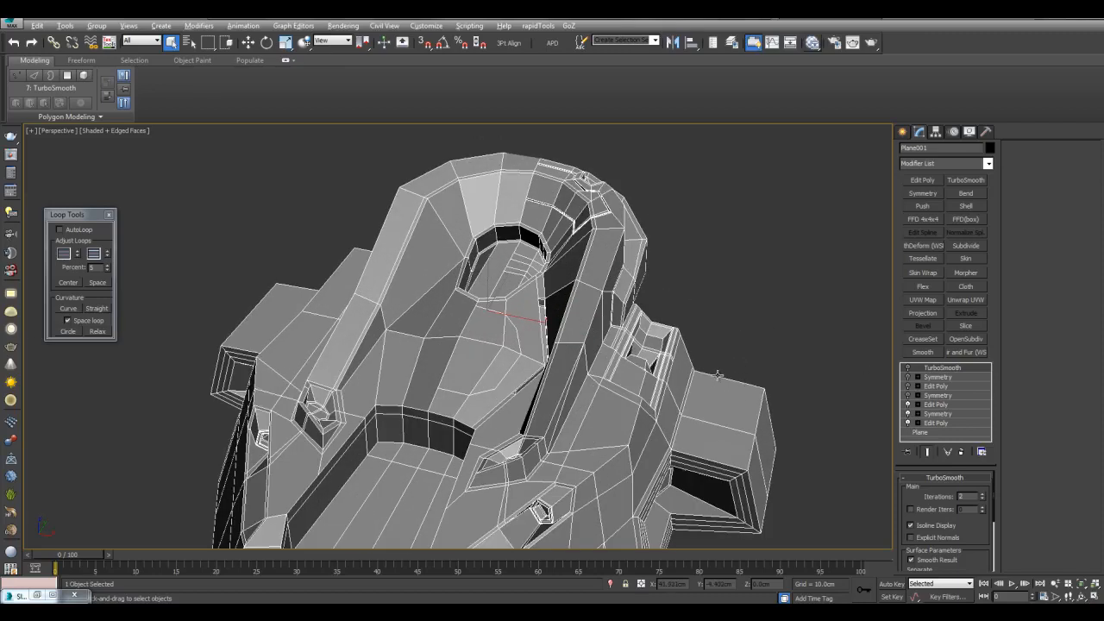
pyautogui.click(908, 404)
pyautogui.click(908, 404)
pyautogui.click(908, 405)
pyautogui.click(908, 404)
pyautogui.click(908, 404)
pyautogui.click(907, 405)
# Step: Hide the edged faces and turn on the TurboSmooth modifier for the hull
pyautogui.moveTo(595, 417); pyautogui.dragTo(617, 374, button='middle')
pyautogui.scroll(5, 595, 332)
pyautogui.scroll(-4, 708, 360)
pyautogui.press('F4')
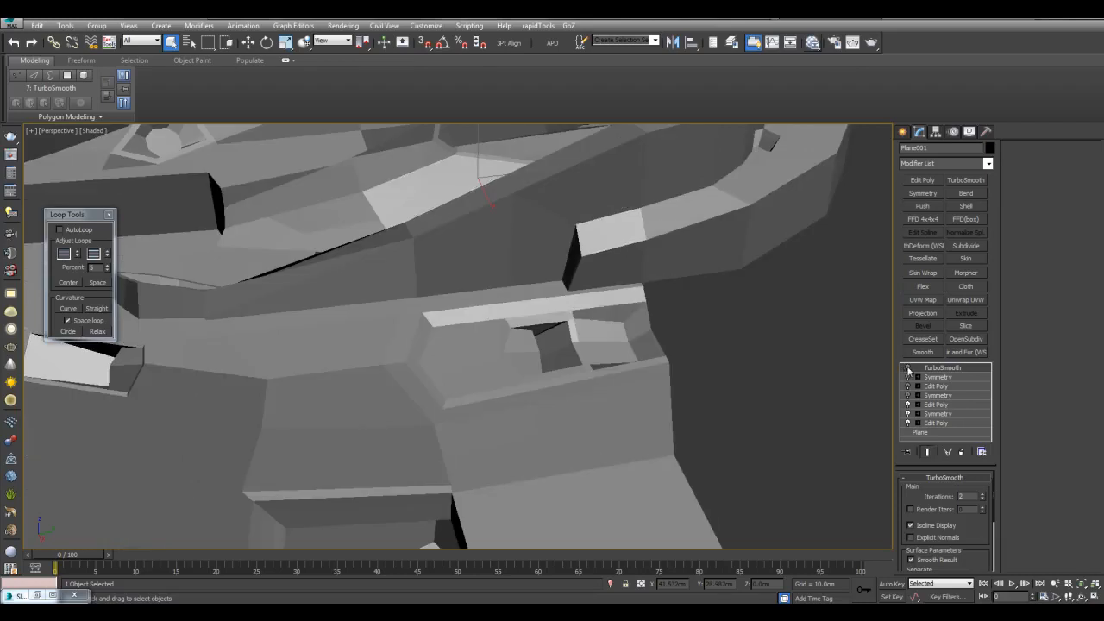
pyautogui.click(908, 369)
pyautogui.keyDown('alt'); pyautogui.moveTo(662, 345); pyautogui.dragTo(832, 297, button='middle'); pyautogui.keyUp('alt')
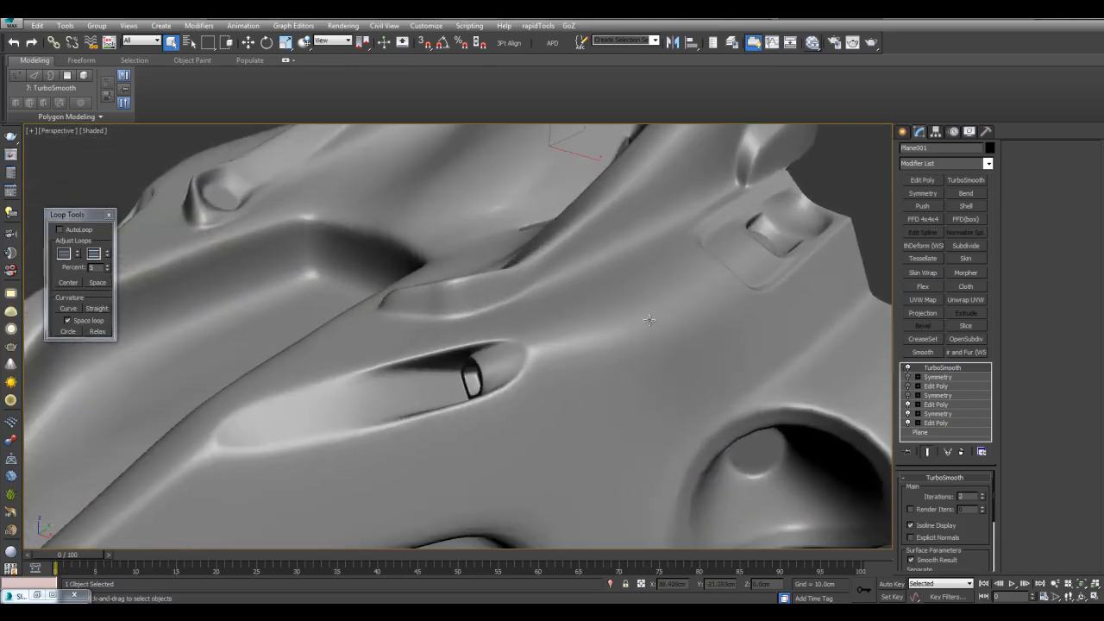
# Step: Switch edged faces and TurboSmooth on and off to compare the smoothed hull with its base mesh
pyautogui.keyDown('alt'); pyautogui.moveTo(603, 336); pyautogui.dragTo(670, 315, button='middle'); pyautogui.keyUp('alt')
pyautogui.scroll(4, 668, 312)
pyautogui.press('F4')
pyautogui.click(908, 368)
pyautogui.click(908, 368)
pyautogui.click(908, 368)
pyautogui.click(909, 368)
pyautogui.scroll(-4, 769, 351)
pyautogui.press('F4')
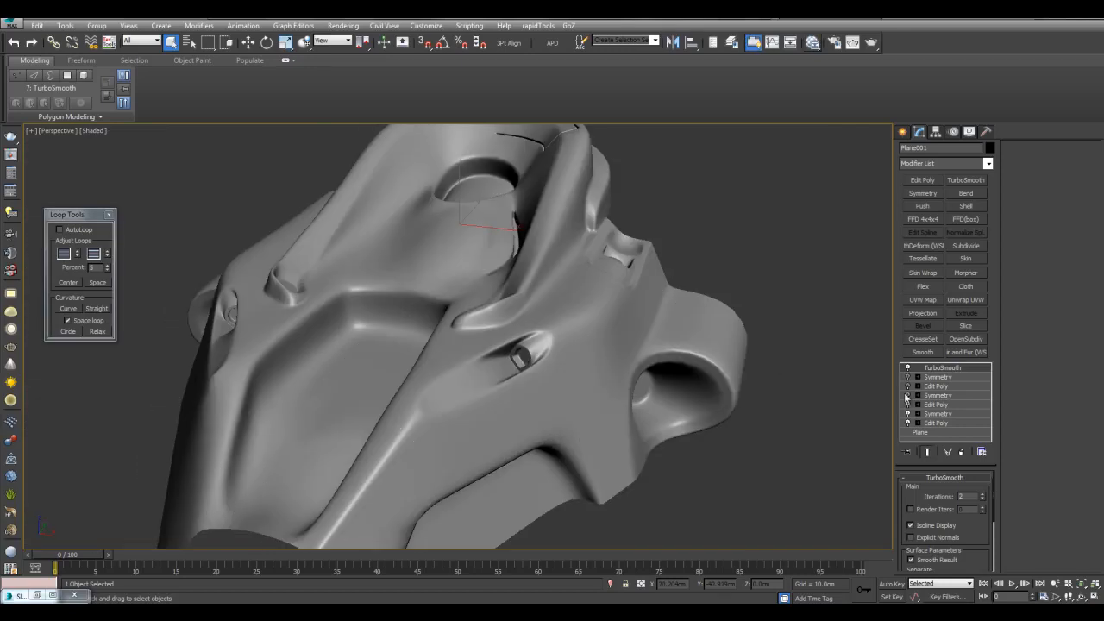
# Step: Turn on the remaining Symmetry and Edit Poly modifiers below TurboSmooth and show the edged faces
pyautogui.click(907, 395)
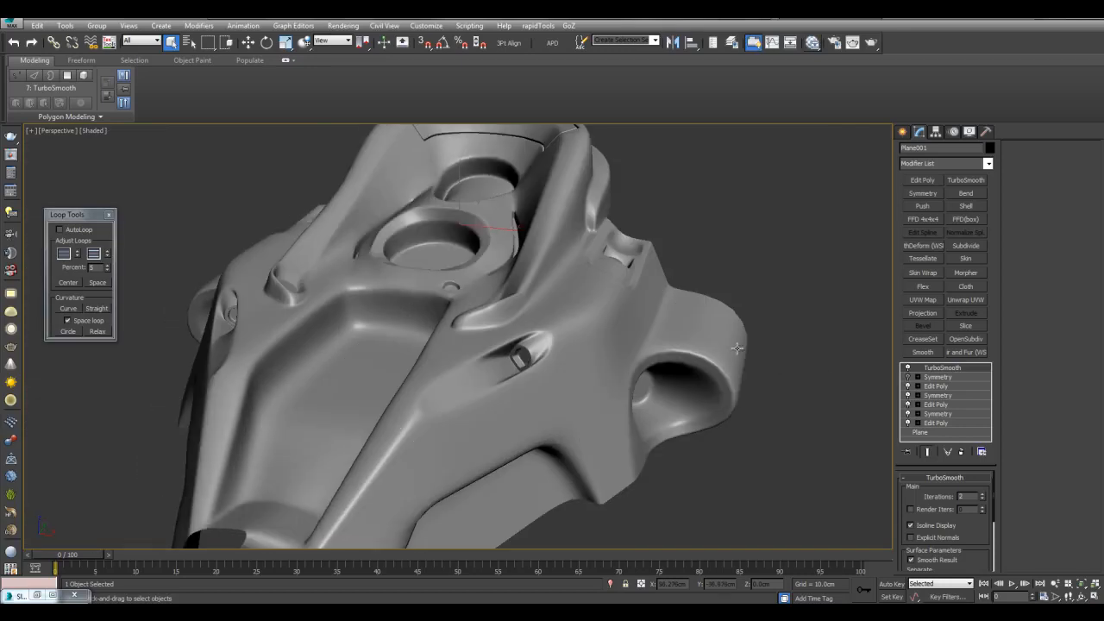
pyautogui.scroll(-5, 721, 362)
pyautogui.scroll(3, 721, 363)
pyautogui.press('F4')
pyautogui.click(934, 378)
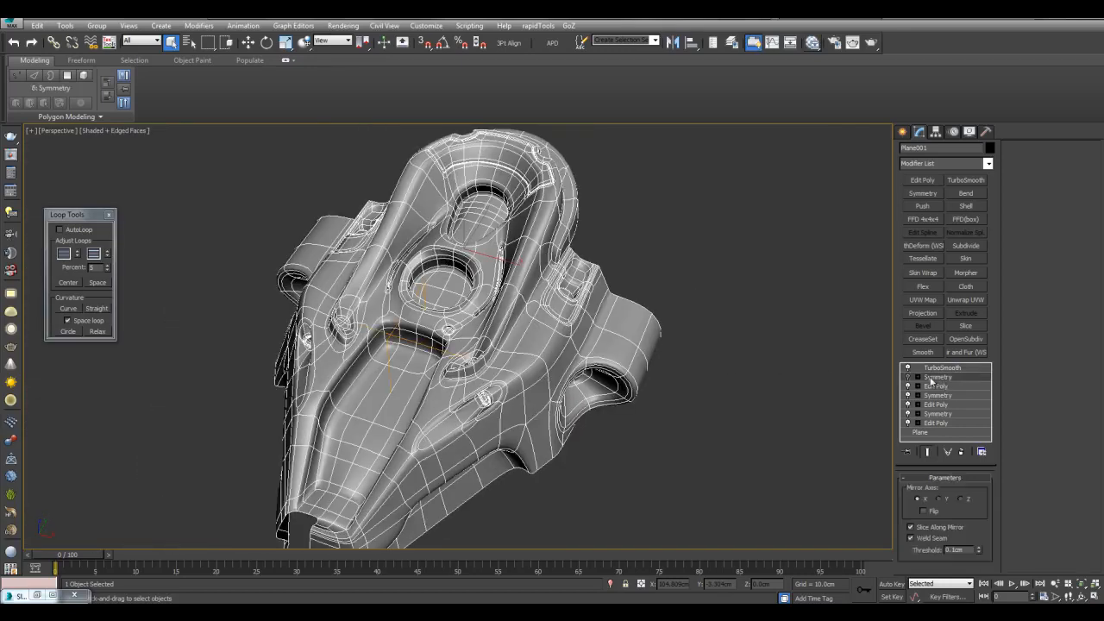
pyautogui.click(906, 378)
pyautogui.keyDown('alt'); pyautogui.moveTo(530, 327); pyautogui.dragTo(547, 328, button='middle'); pyautogui.keyUp('alt')
pyautogui.press('F4')
pyautogui.press('F4')
# Step: Add another Symmetry modifier below TurboSmooth and set its mirror axis to Z
pyautogui.keyDown('alt'); pyautogui.moveTo(753, 362); pyautogui.dragTo(818, 356, button='middle'); pyautogui.keyUp('alt')
pyautogui.press('`')
pyautogui.keyDown('alt'); pyautogui.moveTo(801, 297); pyautogui.dragTo(810, 294, button='middle'); pyautogui.keyUp('alt')
pyautogui.click(922, 193)
pyautogui.click(965, 501)
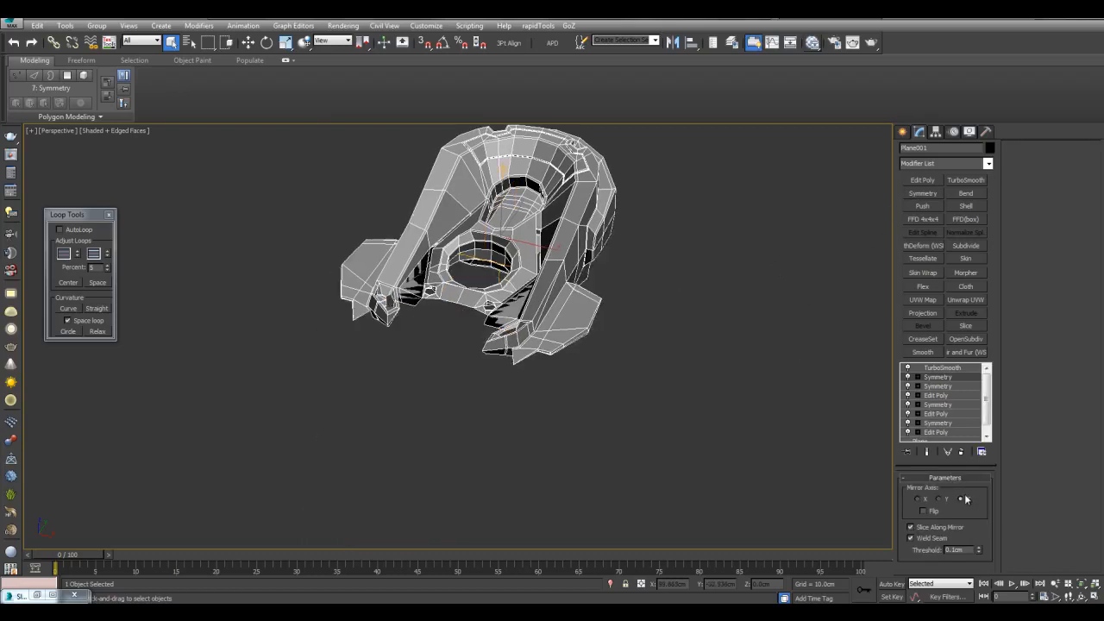
# Step: Examine the Z-mirrored hull from above in plain shaded display
pyautogui.keyDown('alt'); pyautogui.moveTo(838, 463); pyautogui.dragTo(723, 352, button='middle'); pyautogui.keyUp('alt')
pyautogui.press('F4')
pyautogui.press('`')
pyautogui.scroll(-3, 737, 375)
pyautogui.scroll(5, 722, 352)
pyautogui.scroll(-2, 599, 345)
pyautogui.scroll(-3, 595, 343)
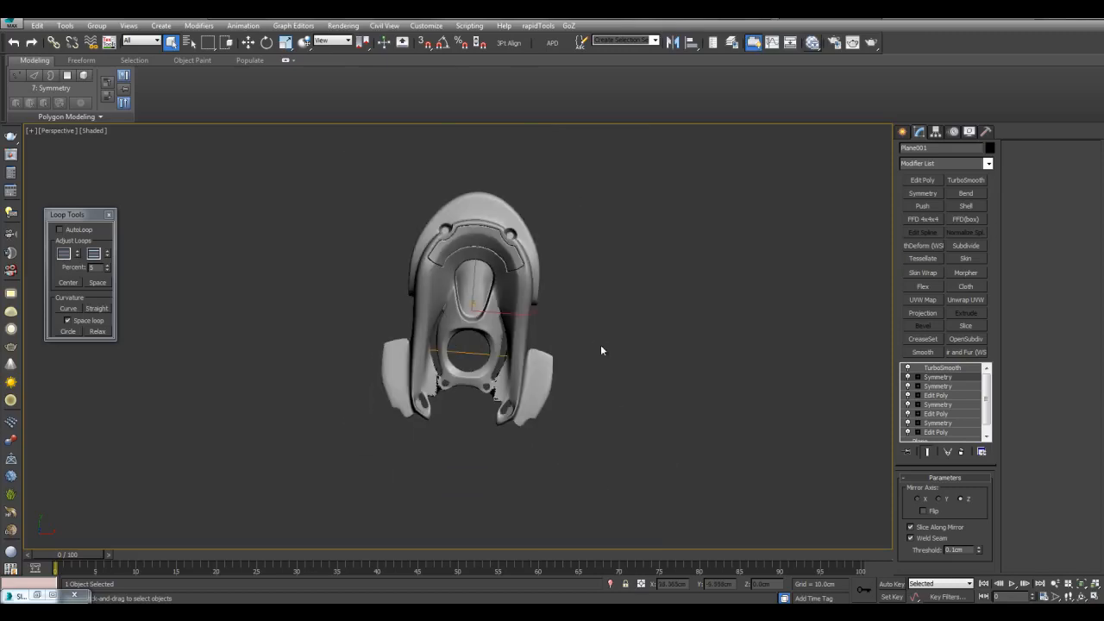
pyautogui.moveTo(533, 313)
pyautogui.keyDown('alt'); pyautogui.mouseDown(button='middle')
pyautogui.moveTo(557, 271)
pyautogui.moveTo(531, 297)
pyautogui.mouseUp(button='middle'); pyautogui.keyUp('alt')
pyautogui.scroll(3, 531, 297)
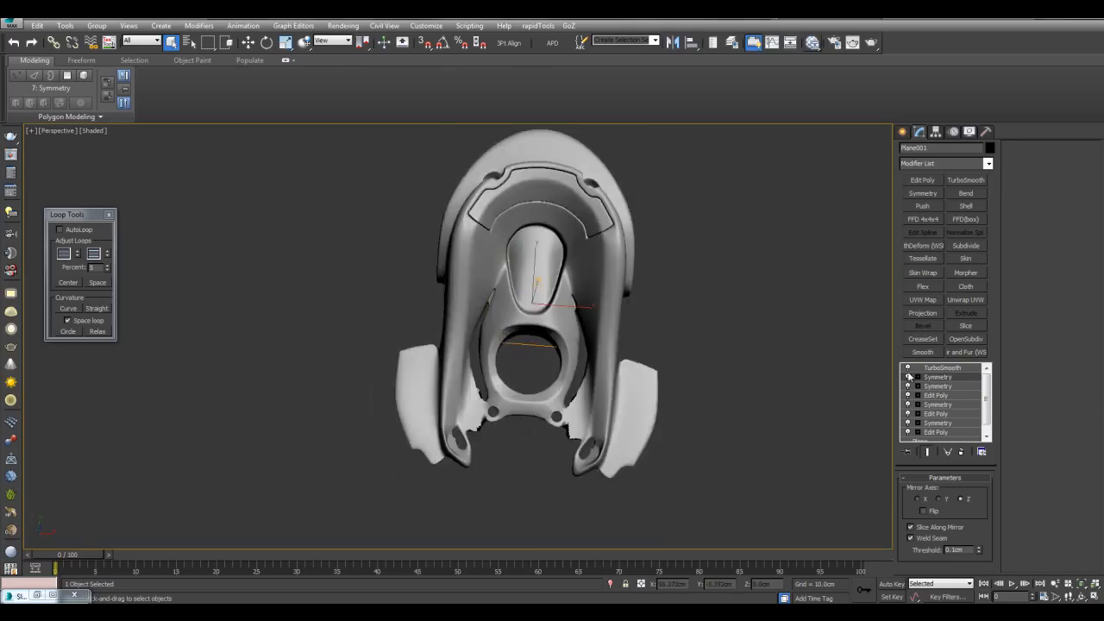
# Step: Toggle the new Z-axis Symmetry off and on to compare the hull with and without it
pyautogui.click(908, 377)
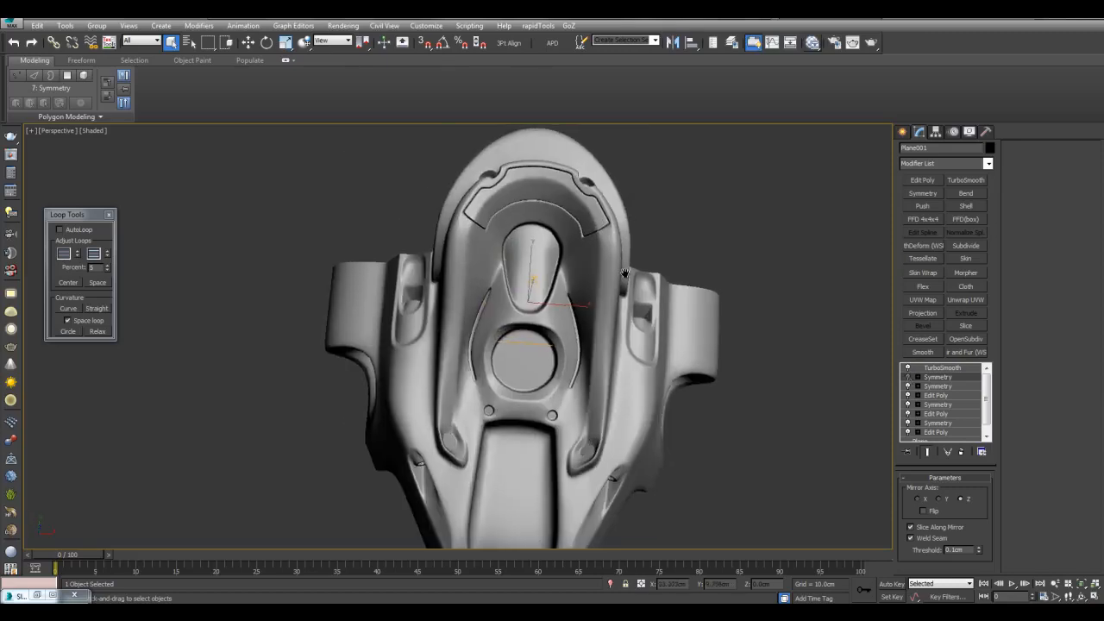
pyautogui.scroll(-3, 583, 258)
pyautogui.scroll(5, 561, 253)
pyautogui.scroll(-4, 575, 337)
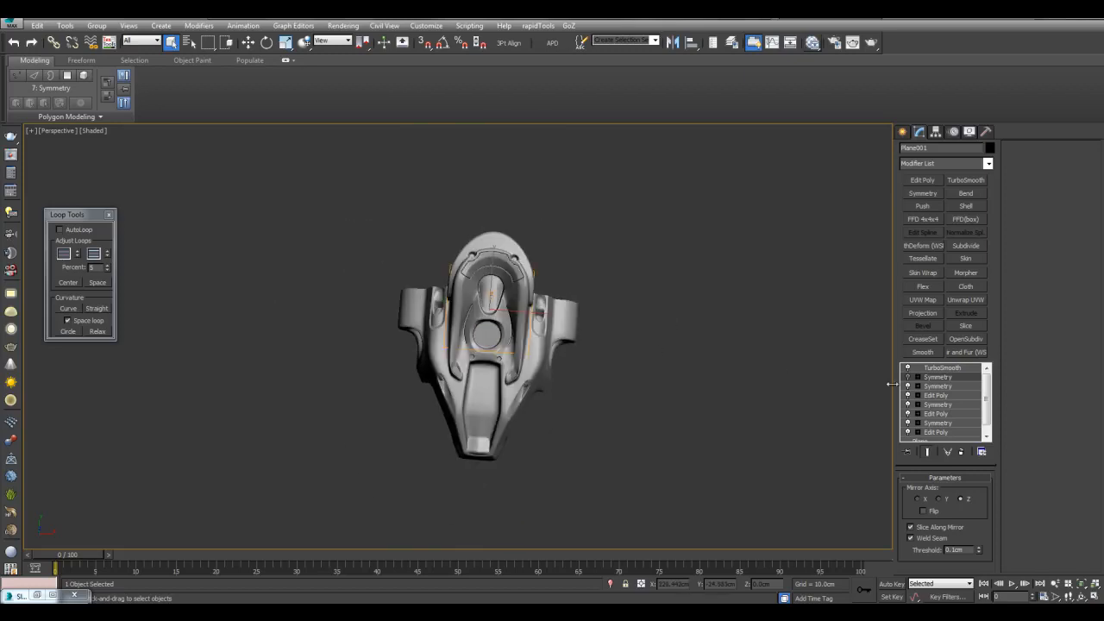
pyautogui.click(907, 385)
pyautogui.click(907, 379)
pyautogui.click(907, 379)
pyautogui.click(907, 378)
pyautogui.click(907, 378)
pyautogui.keyDown('alt'); pyautogui.moveTo(735, 356); pyautogui.dragTo(611, 309, button='middle'); pyautogui.keyUp('alt')
pyautogui.scroll(4, 681, 343)
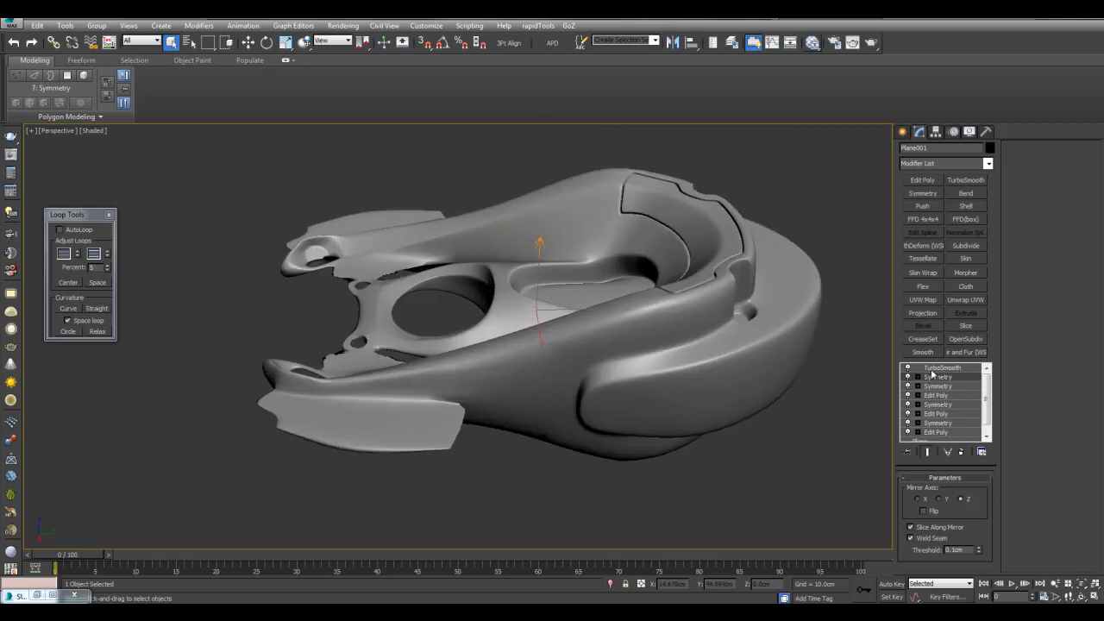
# Step: Show edged faces, select the Z-axis Symmetry's Mirror gizmo and try moving it down along Z
pyautogui.press('F4')
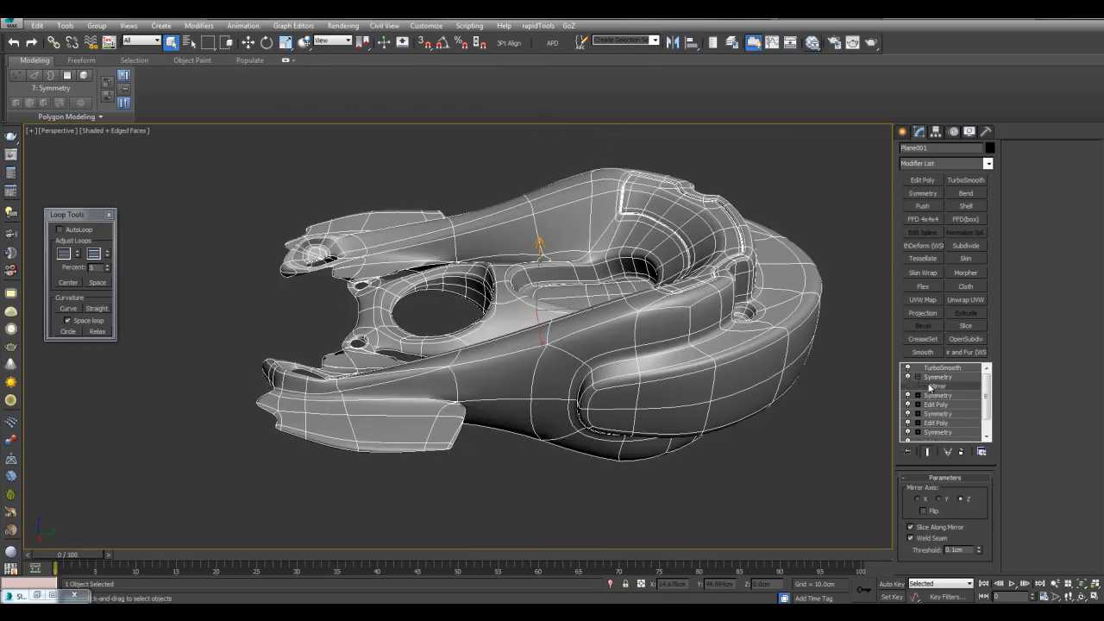
pyautogui.scroll(-4, 690, 350)
pyautogui.keyDown('alt'); pyautogui.moveTo(690, 349); pyautogui.dragTo(598, 317, button='middle'); pyautogui.keyUp('alt')
pyautogui.scroll(4, 482, 283)
pyautogui.hotkey('ctrl', 'q')
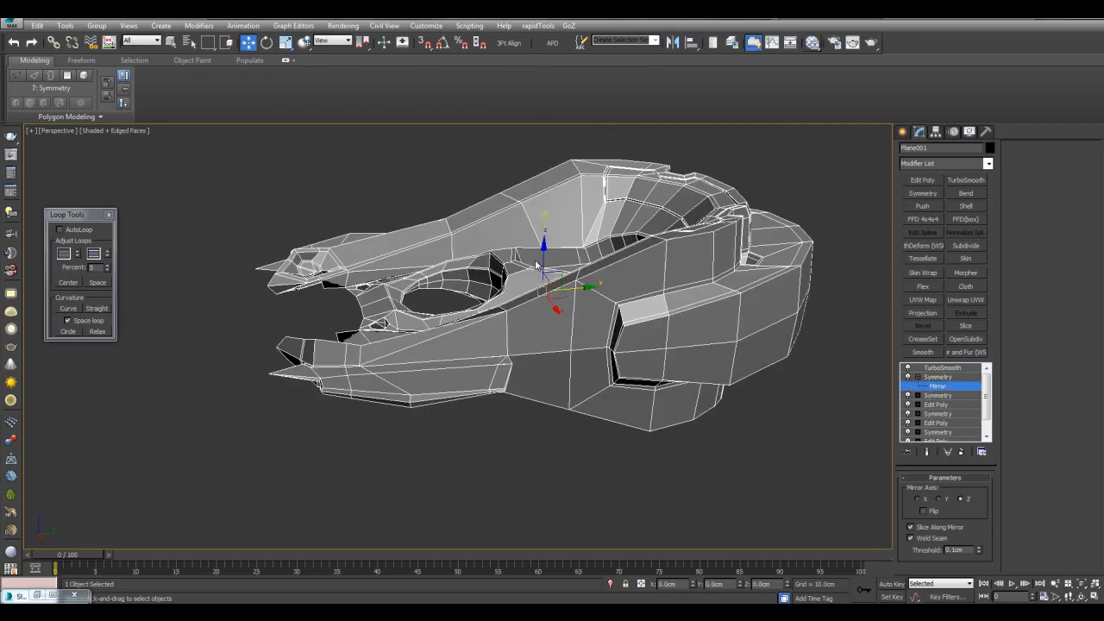
pyautogui.moveTo(546, 261); pyautogui.dragTo(569, 443)
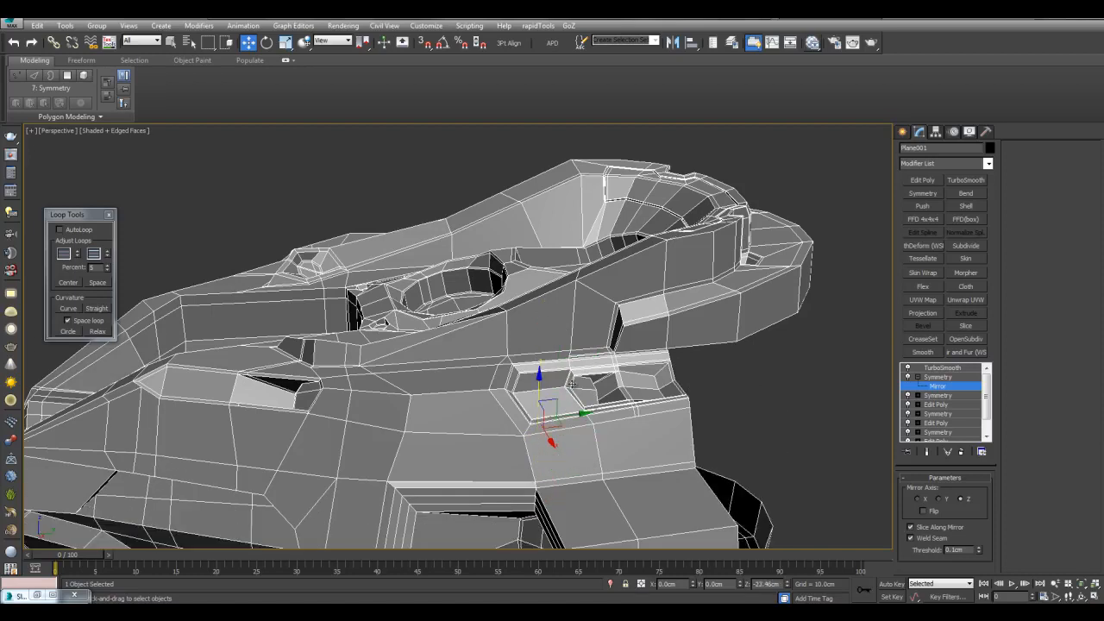
pyautogui.scroll(-6, 572, 383)
# Step: Hide the edged faces and move the Symmetry's Mirror gizmo to about -0.72 cm on Z
pyautogui.keyDown('alt'); pyautogui.moveTo(580, 336); pyautogui.dragTo(595, 333); pyautogui.keyUp('alt')
pyautogui.hotkey('ctrl', 'q')
pyautogui.press('F4')
pyautogui.moveTo(595, 333)
pyautogui.keyDown('alt'); pyautogui.mouseDown(button='middle')
pyautogui.moveTo(604, 346)
pyautogui.moveTo(627, 336)
pyautogui.moveTo(631, 354)
pyautogui.moveTo(601, 316)
pyautogui.moveTo(539, 314)
pyautogui.moveTo(535, 294)
pyautogui.mouseUp(button='middle'); pyautogui.keyUp('alt')
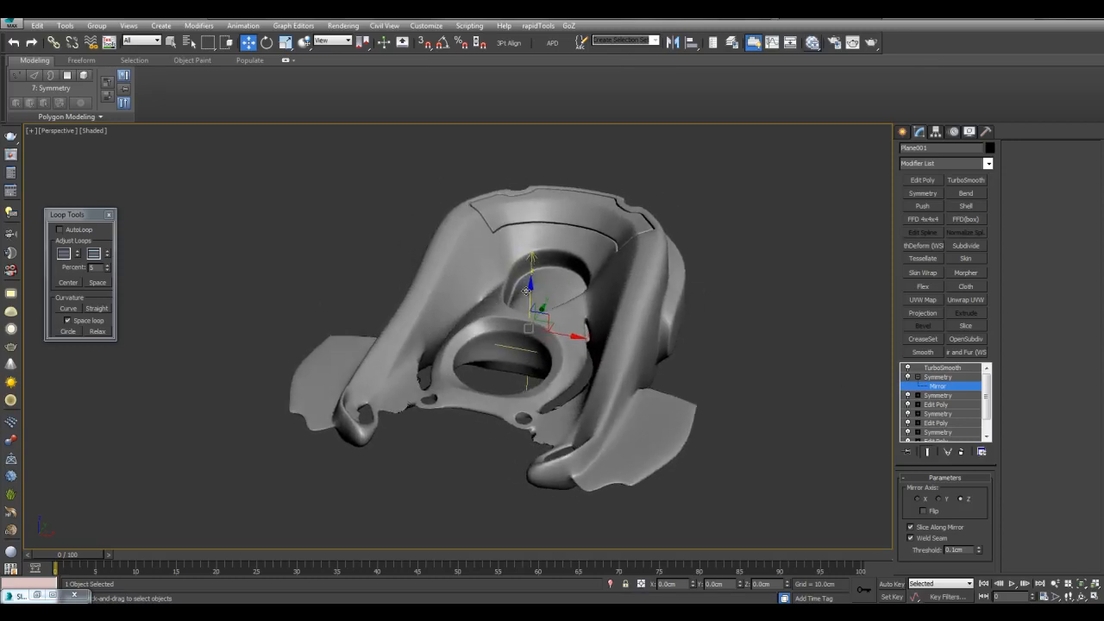
pyautogui.moveTo(526, 291); pyautogui.dragTo(524, 294)
pyautogui.keyDown('alt'); pyautogui.moveTo(524, 294); pyautogui.dragTo(569, 345, button='middle'); pyautogui.keyUp('alt')
pyautogui.scroll(-5, 570, 399)
pyautogui.scroll(4, 486, 348)
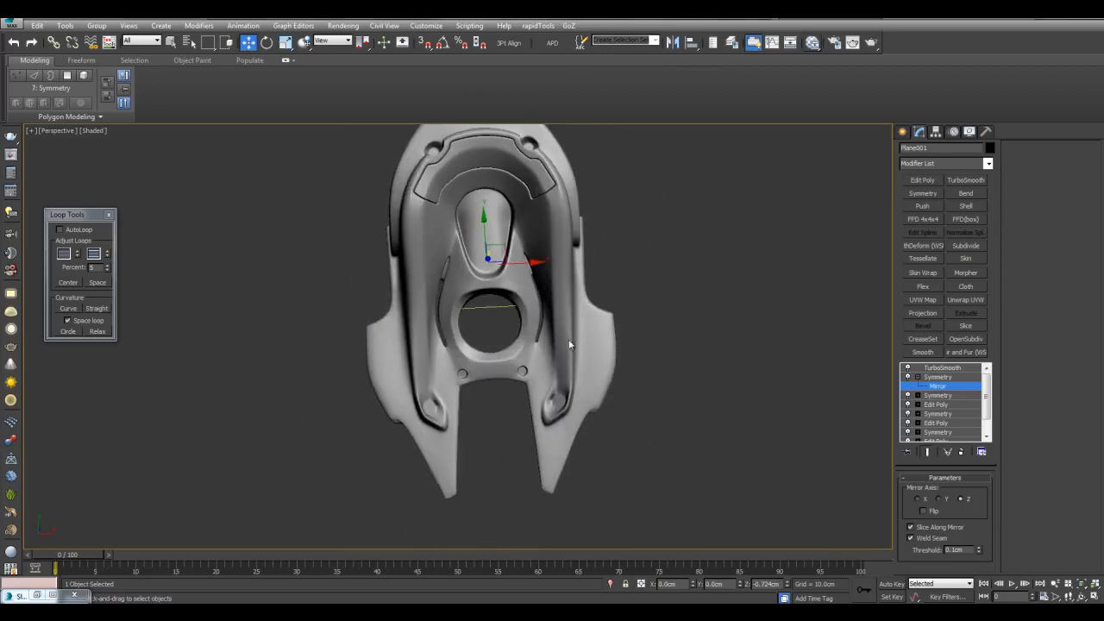
# Step: Compare the hull with and without the Z-axis Symmetry and lower its Mirror gizmo to about -3.39 cm on Z
pyautogui.click(907, 377)
pyautogui.click(906, 377)
pyautogui.click(907, 377)
pyautogui.click(906, 377)
pyautogui.moveTo(725, 326); pyautogui.dragTo(744, 432, button='middle')
pyautogui.press('1')
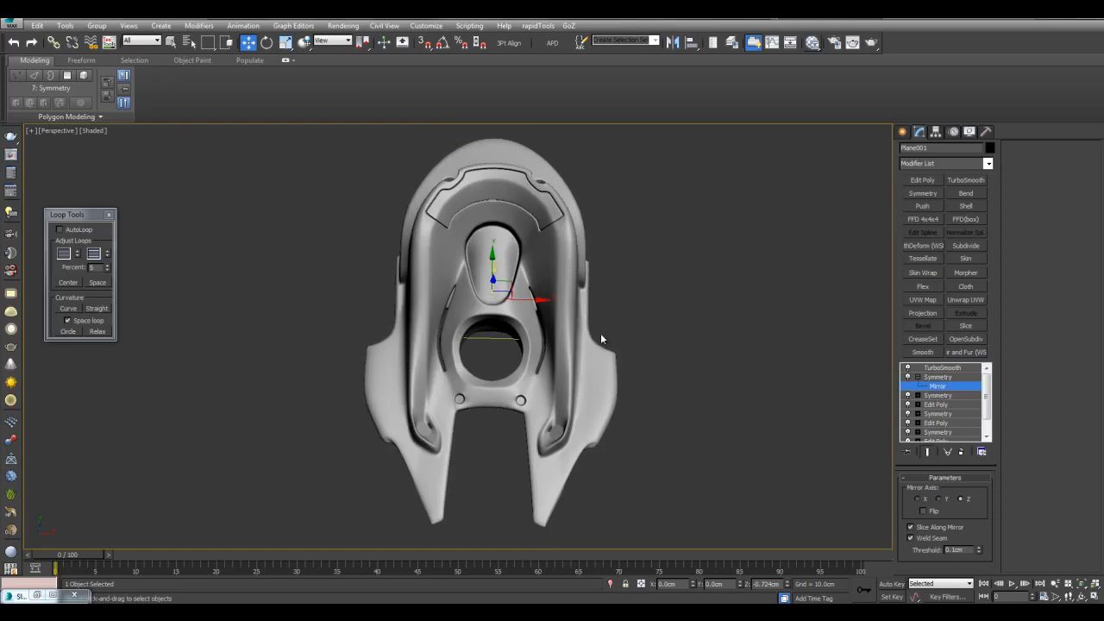
pyautogui.moveTo(787, 582)
pyautogui.mouseDown()
pyautogui.moveTo(787, 569)
pyautogui.moveTo(787, 594)
pyautogui.mouseUp()
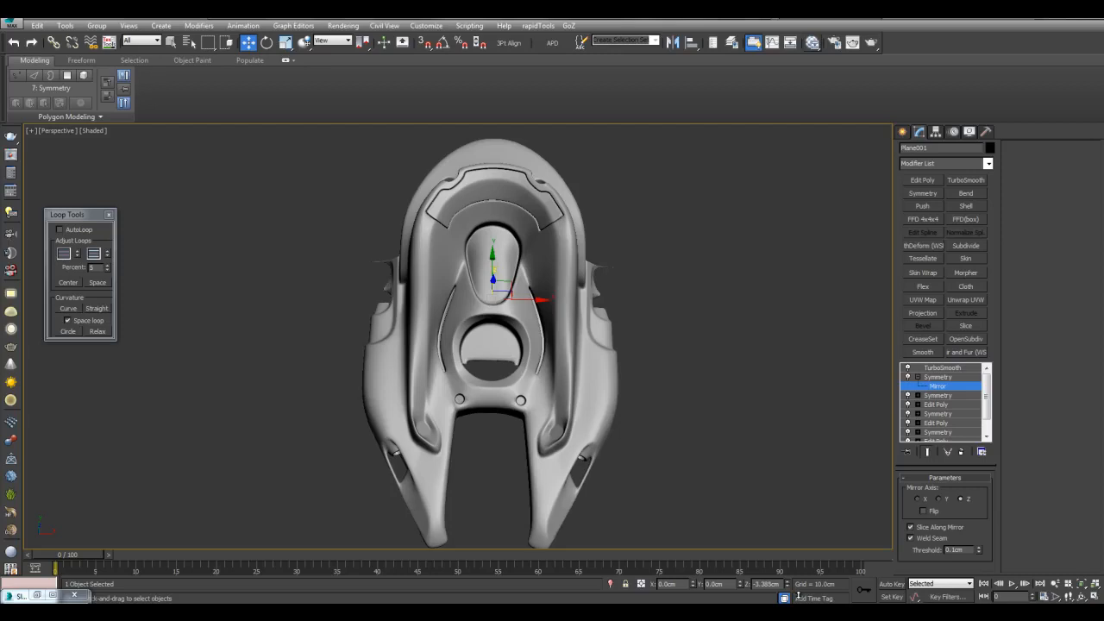
# Step: Raise the Symmetry's Mirror gizmo along Z to form another variation of the hull
pyautogui.keyDown('alt'); pyautogui.moveTo(726, 489); pyautogui.dragTo(650, 357, button='middle'); pyautogui.keyUp('alt')
pyautogui.scroll(-3, 639, 347)
pyautogui.moveTo(556, 349)
pyautogui.keyDown('alt'); pyautogui.mouseDown(button='middle')
pyautogui.moveTo(559, 381)
pyautogui.moveTo(553, 337)
pyautogui.mouseUp(button='middle'); pyautogui.keyUp('alt')
pyautogui.scroll(3, 550, 324)
pyautogui.moveTo(517, 263)
pyautogui.keyDown('alt'); pyautogui.mouseDown(button='middle')
pyautogui.moveTo(529, 269)
pyautogui.moveTo(526, 292)
pyautogui.moveTo(536, 279)
pyautogui.moveTo(501, 289)
pyautogui.mouseUp(button='middle'); pyautogui.keyUp('alt')
pyautogui.moveTo(500, 289); pyautogui.dragTo(528, 245)
# Step: Leave the Mirror sub-object and copy the hull along X to about -163 cm
pyautogui.keyDown('alt'); pyautogui.moveTo(528, 244); pyautogui.dragTo(585, 350, button='middle'); pyautogui.keyUp('alt')
pyautogui.scroll(-5, 561, 302)
pyautogui.press('1')
pyautogui.scroll(2, 538, 310)
pyautogui.keyDown('shift'); pyautogui.moveTo(595, 343); pyautogui.dragTo(186, 286); pyautogui.keyUp('shift')
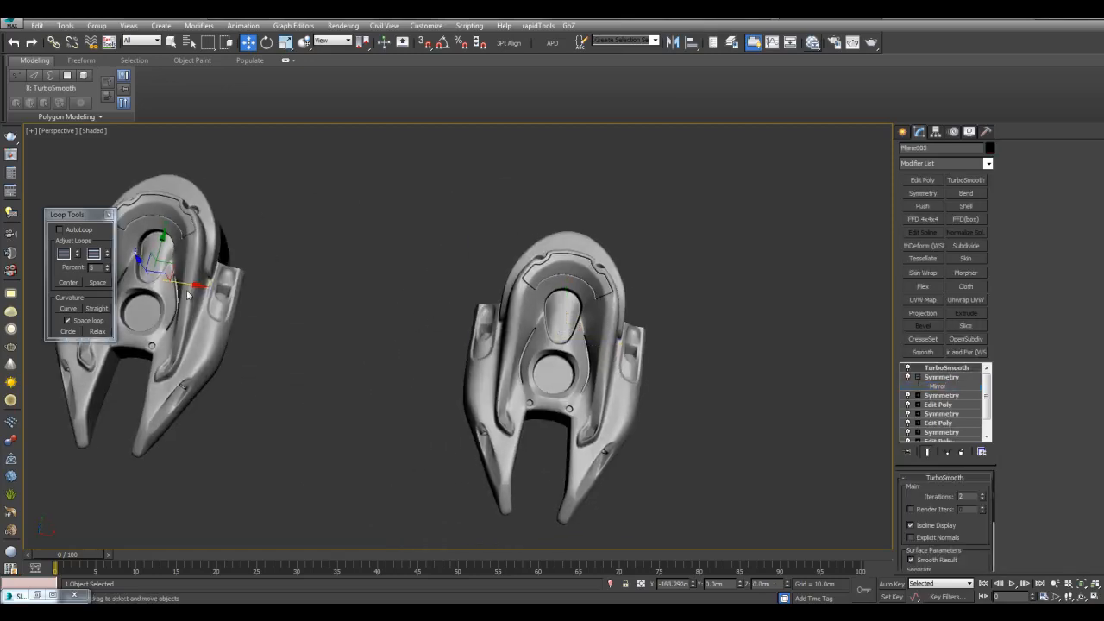
pyautogui.click(561, 364)
# Step: Select the original hull and move its top Symmetry's Mirror gizmo to about 3.95 cm on Z
pyautogui.press('q')
pyautogui.click(560, 371)
pyautogui.moveTo(561, 363); pyautogui.dragTo(534, 323, button='middle')
pyautogui.click(937, 387)
pyautogui.moveTo(534, 319); pyautogui.dragTo(535, 307)
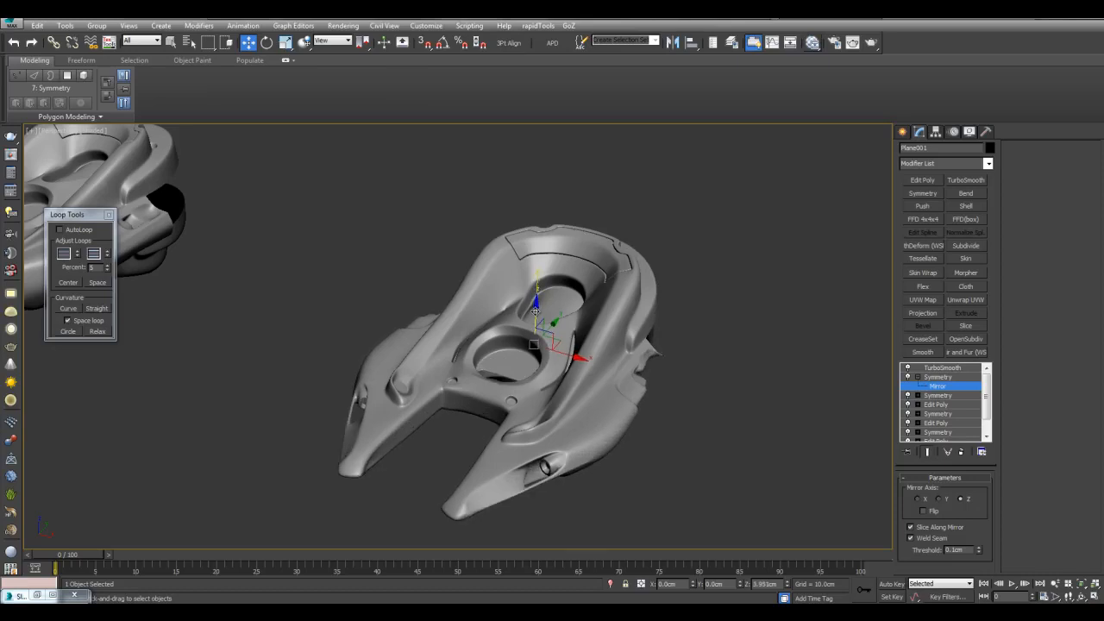
# Step: Copy the second hull variation along positive X, on the opposite side from the first copy
pyautogui.keyDown('alt'); pyautogui.moveTo(537, 313); pyautogui.dragTo(642, 333, button='middle'); pyautogui.keyUp('alt')
pyautogui.scroll(6, 612, 332)
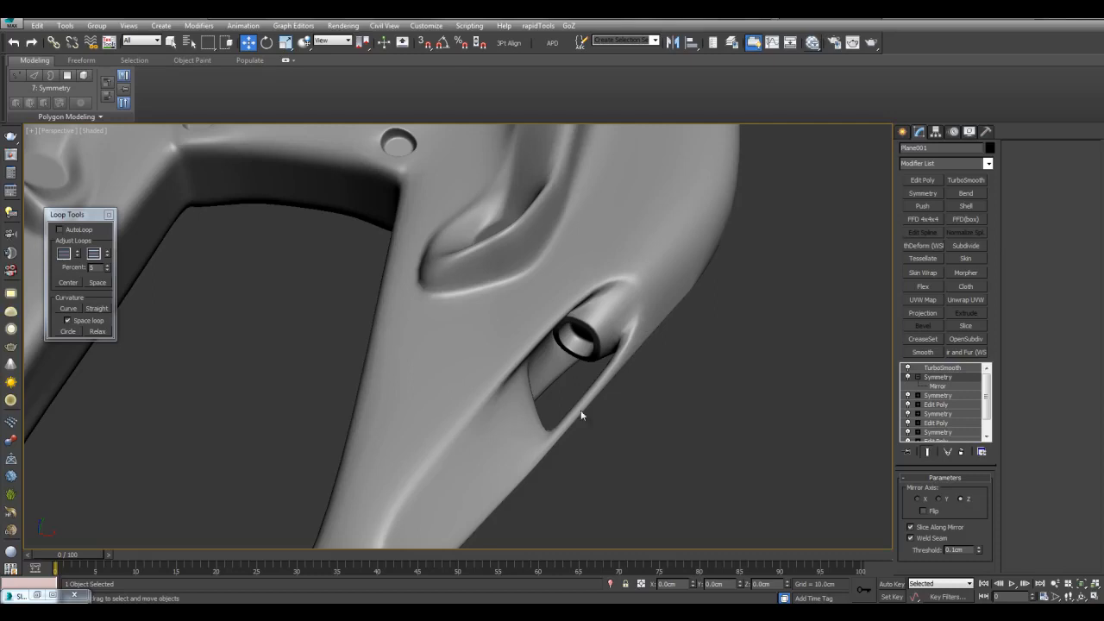
pyautogui.scroll(-5, 601, 387)
pyautogui.keyDown('alt'); pyautogui.moveTo(603, 424); pyautogui.dragTo(589, 349, button='middle'); pyautogui.keyUp('alt')
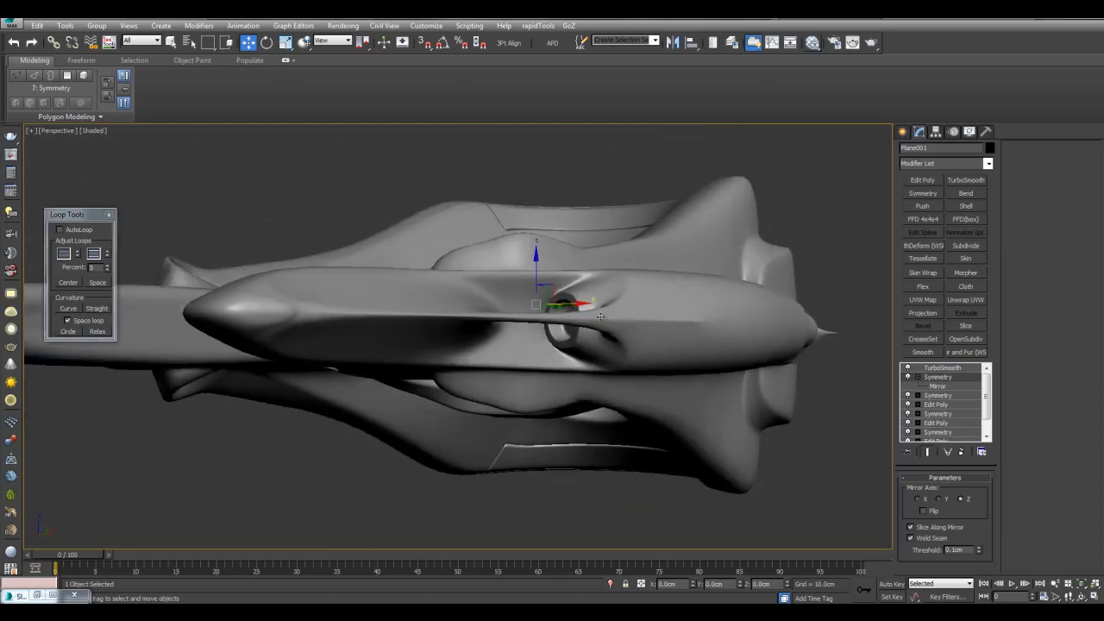
pyautogui.keyDown('alt'); pyautogui.moveTo(480, 310); pyautogui.dragTo(551, 423, button='middle'); pyautogui.keyUp('alt')
pyautogui.scroll(4, 597, 369)
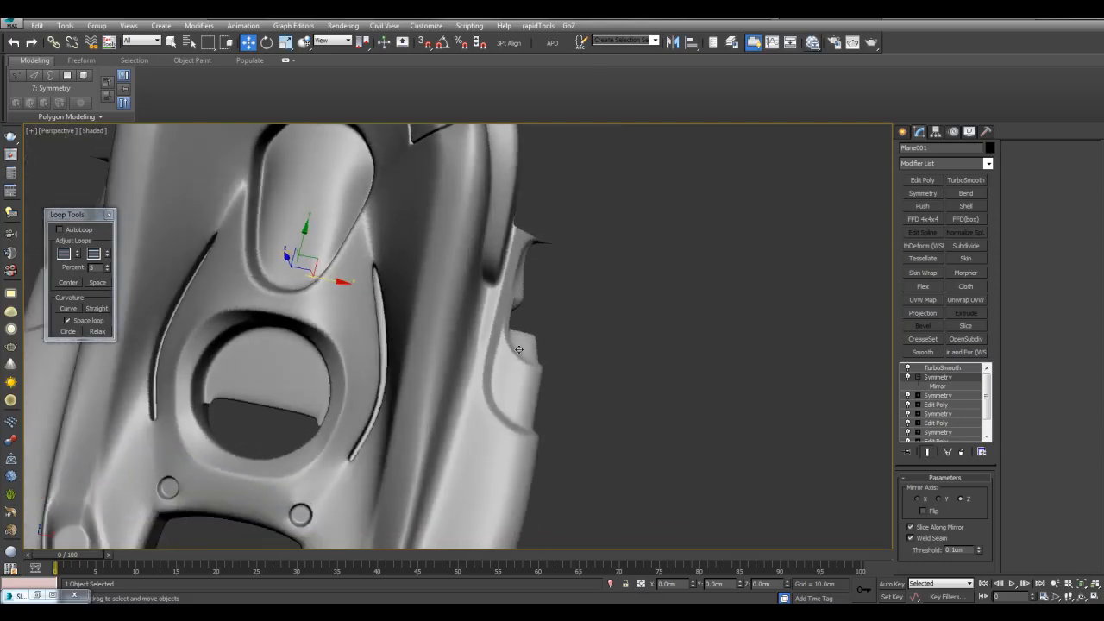
pyautogui.moveTo(615, 353); pyautogui.dragTo(615, 352)
pyautogui.scroll(-5, 575, 319)
pyautogui.keyDown('alt'); pyautogui.moveTo(615, 352); pyautogui.dragTo(525, 329, button='middle'); pyautogui.keyUp('alt')
pyautogui.scroll(-3, 476, 332)
pyautogui.keyDown('shift'); pyautogui.moveTo(525, 329); pyautogui.dragTo(664, 308); pyautogui.keyUp('shift')
pyautogui.click(558, 362)
# Step: Select the original hull and move its top Symmetry's Mirror gizmo to about -0.68 cm on Z
pyautogui.press('q')
pyautogui.click(493, 352)
pyautogui.press('z')
pyautogui.click(940, 386)
pyautogui.press('w')
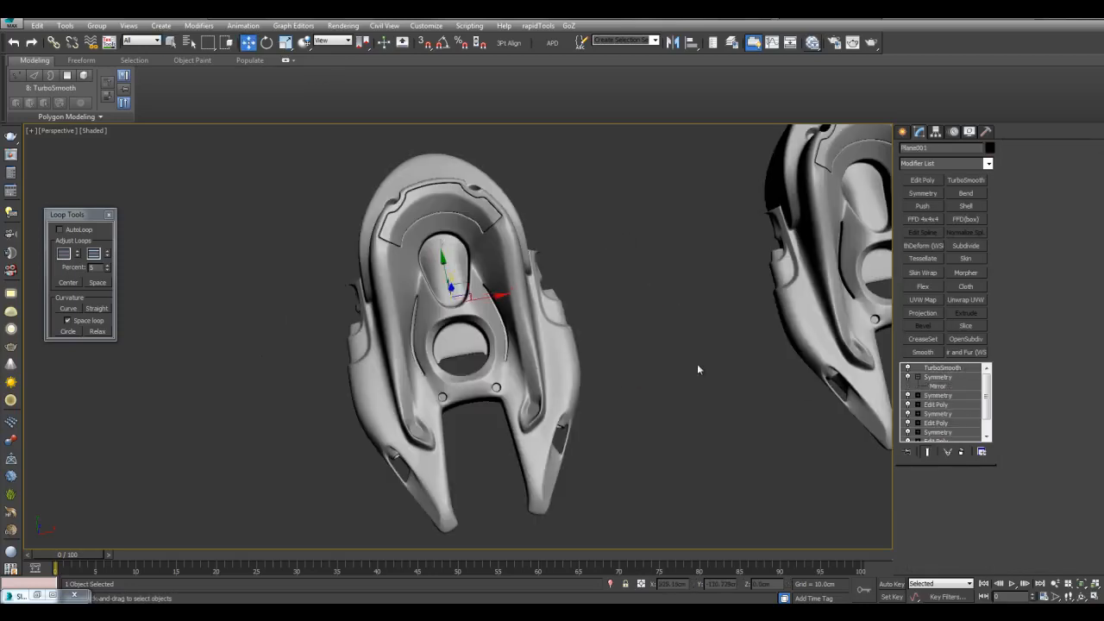
pyautogui.keyDown('alt'); pyautogui.moveTo(655, 379); pyautogui.dragTo(540, 316, button='middle'); pyautogui.keyUp('alt')
pyautogui.scroll(3, 539, 318)
pyautogui.moveTo(486, 275); pyautogui.dragTo(489, 267)
pyautogui.moveTo(498, 281)
pyautogui.keyDown('alt'); pyautogui.mouseDown(button='middle')
pyautogui.moveTo(514, 318)
pyautogui.moveTo(503, 285)
pyautogui.mouseUp(button='middle'); pyautogui.keyUp('alt')
pyautogui.moveTo(484, 266); pyautogui.dragTo(484, 267)
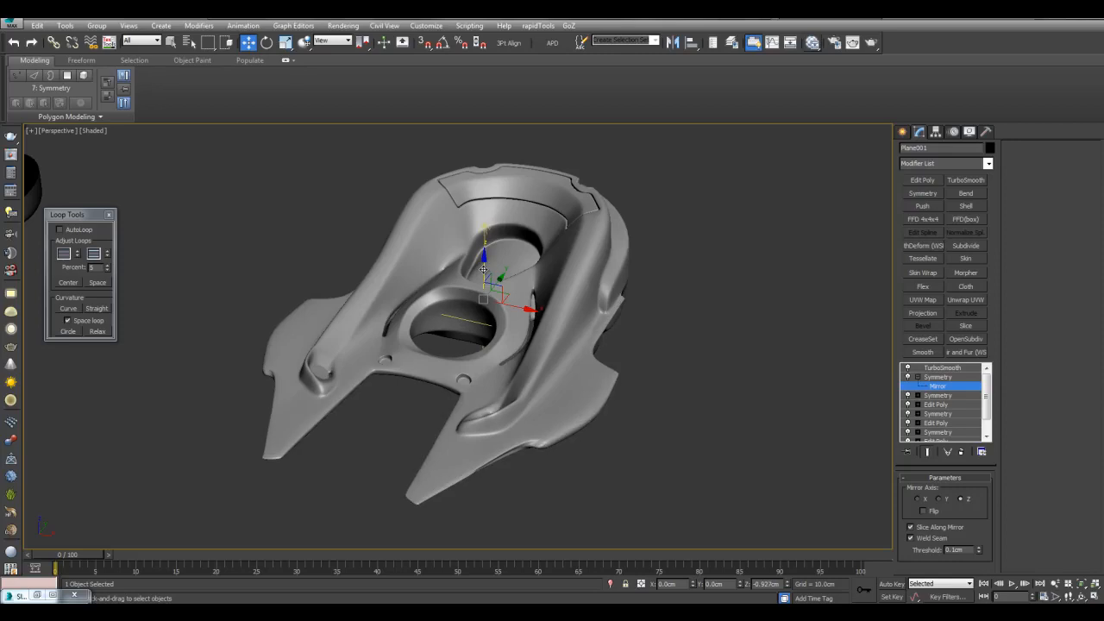
pyautogui.keyDown('alt'); pyautogui.moveTo(483, 269); pyautogui.dragTo(512, 304, button='middle'); pyautogui.keyUp('alt')
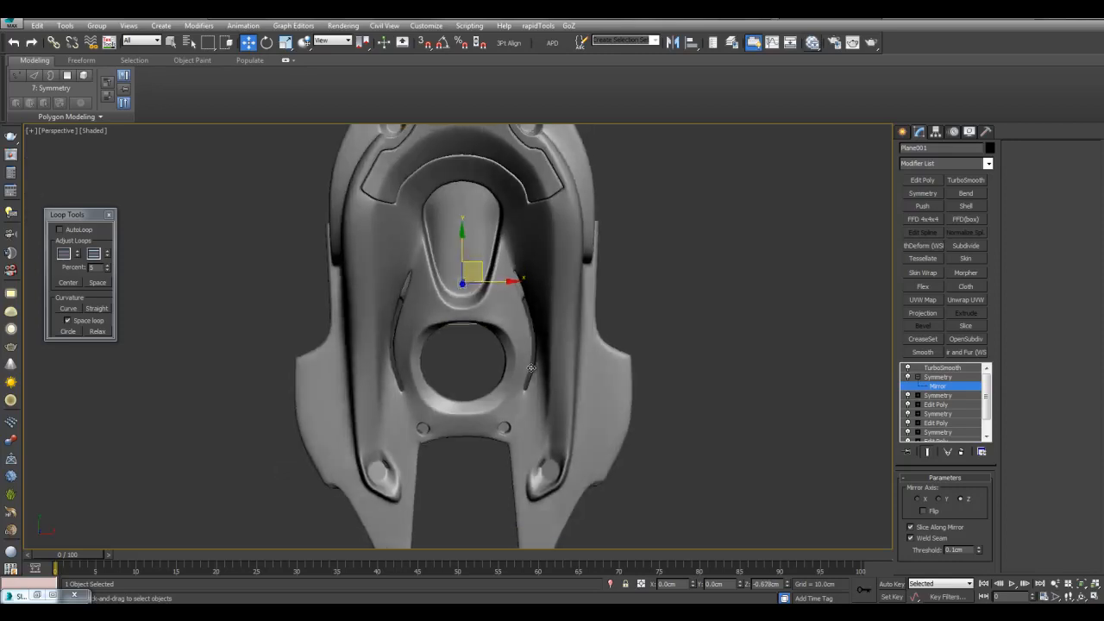
# Step: Leave the Mirror sub-object and copy the third hull variation along positive X, beyond the previous copy
pyautogui.scroll(-6, 516, 307)
pyautogui.scroll(4, 516, 307)
pyautogui.moveTo(593, 372); pyautogui.dragTo(607, 318, button='middle')
pyautogui.scroll(4, 604, 302)
pyautogui.moveTo(595, 173); pyautogui.dragTo(629, 308, button='middle')
pyautogui.moveTo(615, 427); pyautogui.dragTo(621, 341, button='middle')
pyautogui.scroll(-7, 599, 357)
pyautogui.press('1')
pyautogui.keyDown('shift'); pyautogui.moveTo(492, 308); pyautogui.dragTo(698, 310); pyautogui.keyUp('shift')
pyautogui.click(565, 363)
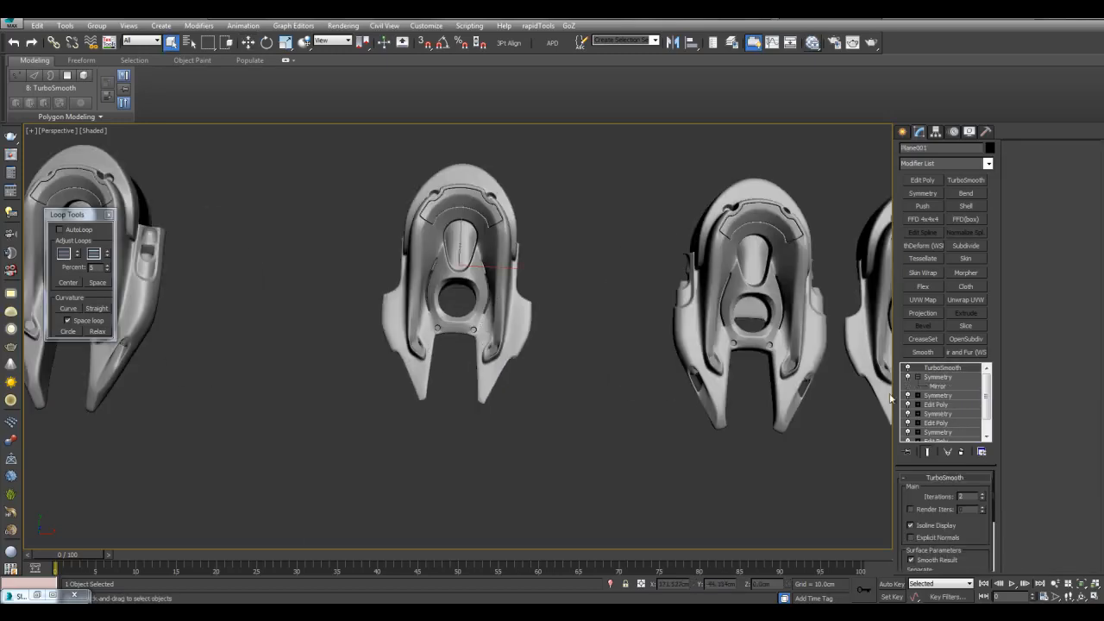
# Step: Try another Z position for the Mirror gizmo of the original hull's top Symmetry
pyautogui.click(939, 388)
pyautogui.scroll(6, 638, 326)
pyautogui.keyDown('alt'); pyautogui.moveTo(616, 323); pyautogui.dragTo(551, 248, button='middle'); pyautogui.keyUp('alt')
pyautogui.moveTo(509, 240); pyautogui.dragTo(512, 238)
pyautogui.keyDown('alt'); pyautogui.moveTo(556, 258); pyautogui.dragTo(570, 331, button='middle'); pyautogui.keyUp('alt')
pyautogui.scroll(-5, 570, 331)
# Step: Delete the original hull's top Symmetry and add a fresh one with its mirror axis set to Z
pyautogui.rightClick(939, 380)
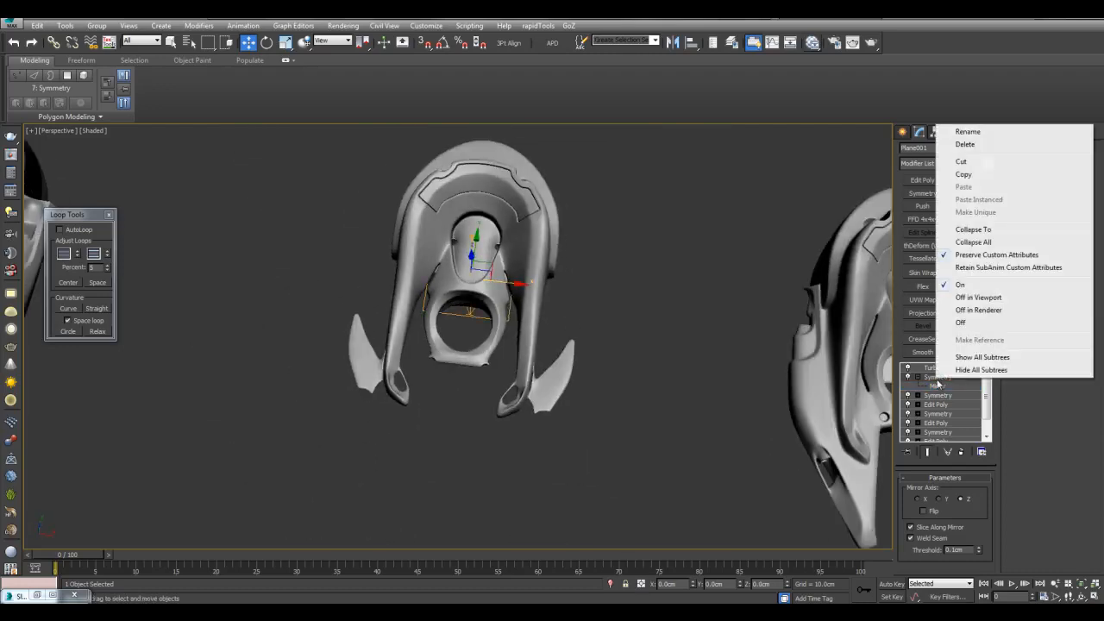
pyautogui.click(978, 147)
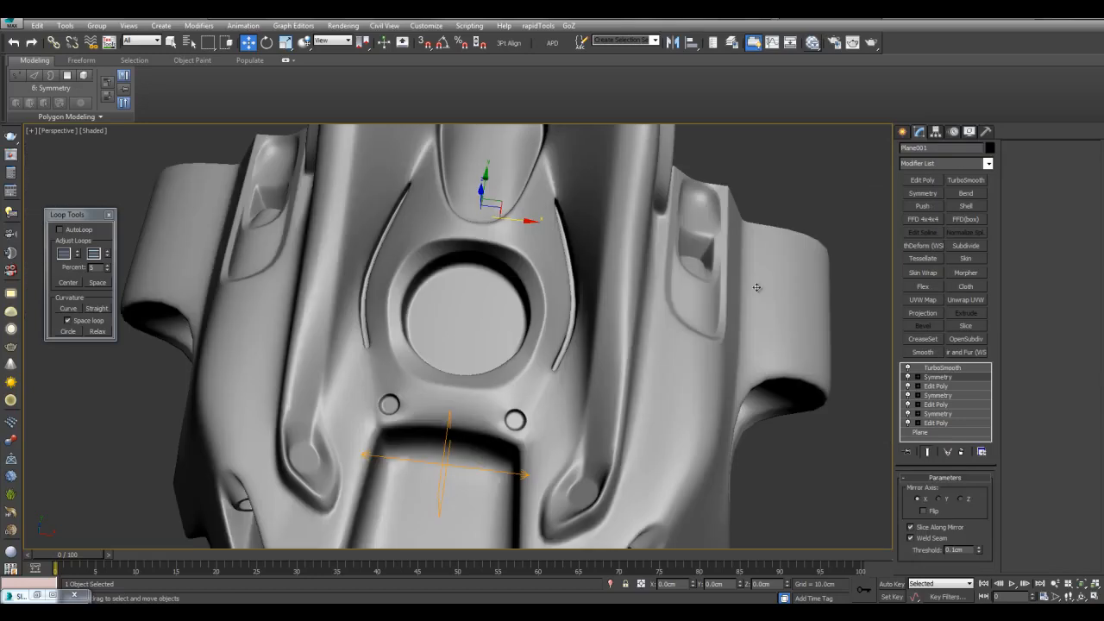
pyautogui.click(919, 195)
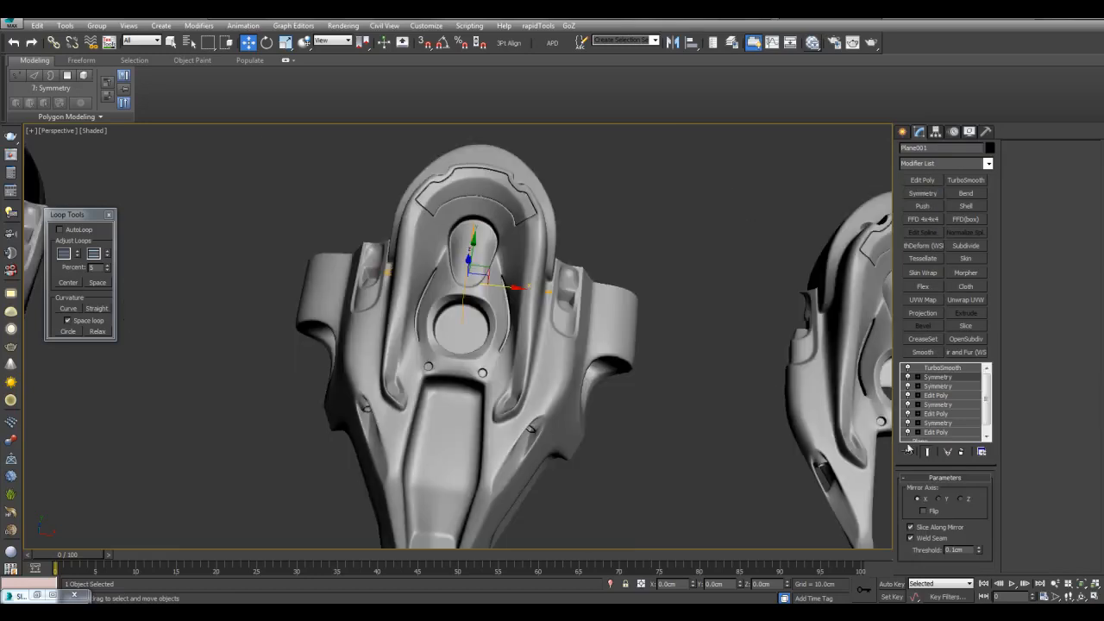
pyautogui.click(959, 499)
# Step: Copy the fourth hull variation along positive X, beyond the previous copy, and clear the selection
pyautogui.scroll(-5, 517, 327)
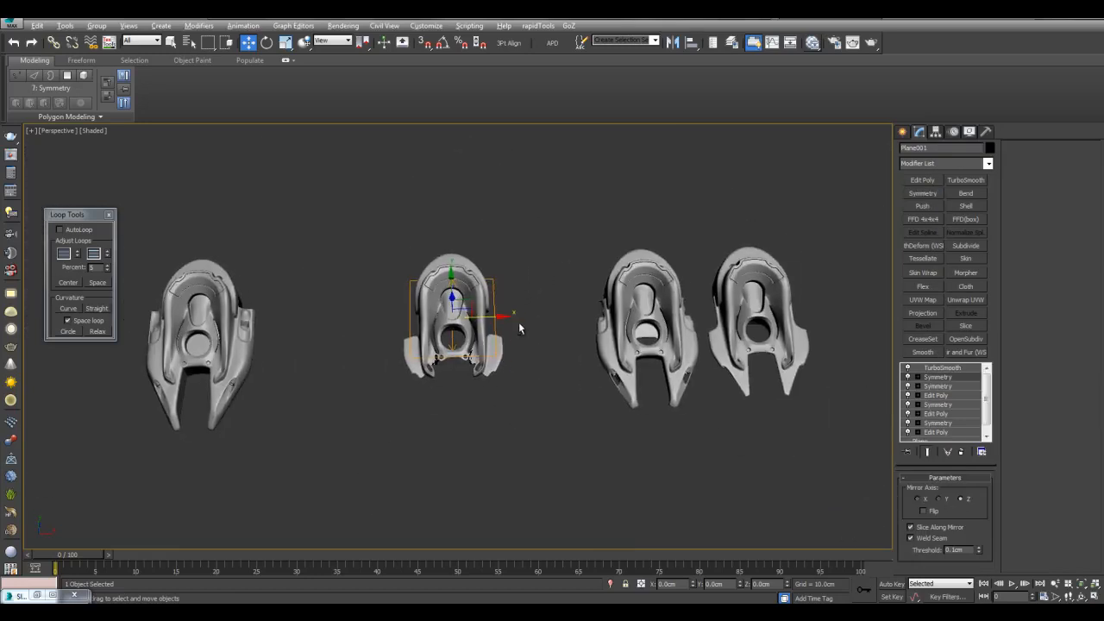
pyautogui.scroll(-4, 465, 323)
pyautogui.keyDown('shift'); pyautogui.moveTo(465, 322); pyautogui.dragTo(666, 330); pyautogui.keyUp('shift')
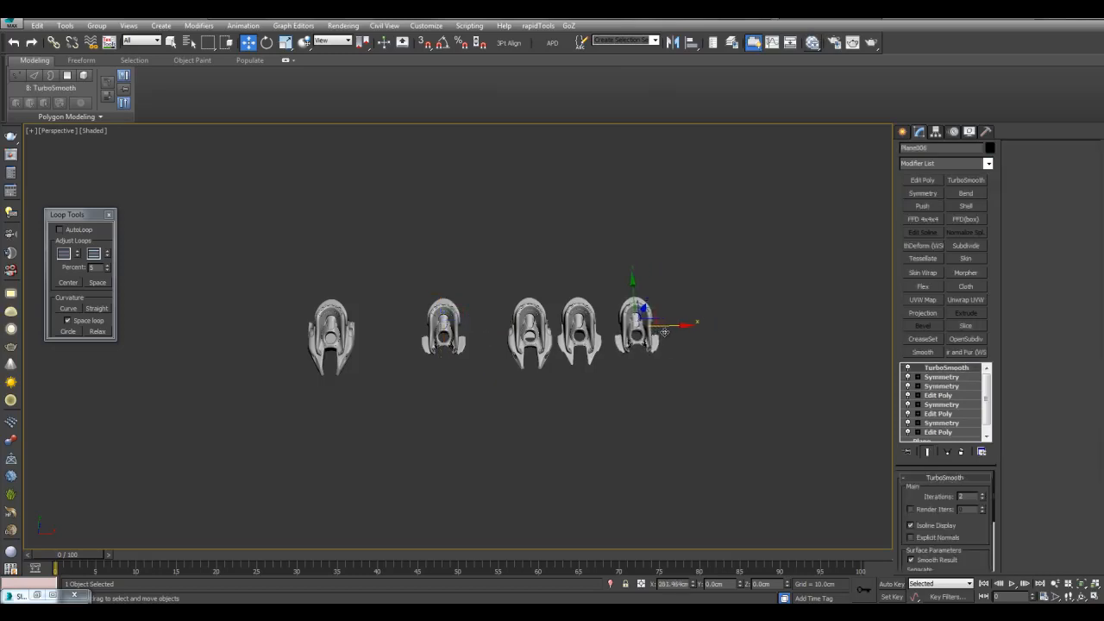
pyautogui.click(552, 362)
pyautogui.scroll(2, 617, 347)
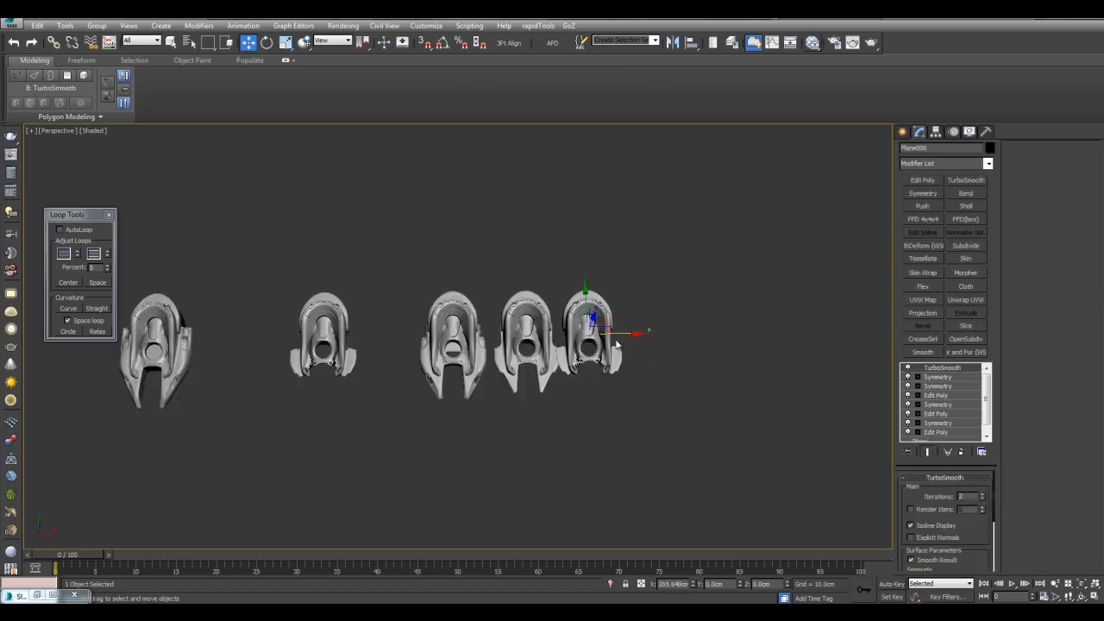
pyautogui.click(731, 286)
# Step: Show edged faces, isolate the newest hull copy, hide its TurboSmooth and select its top Symmetry in the modifier stack
pyautogui.scroll(4, 517, 323)
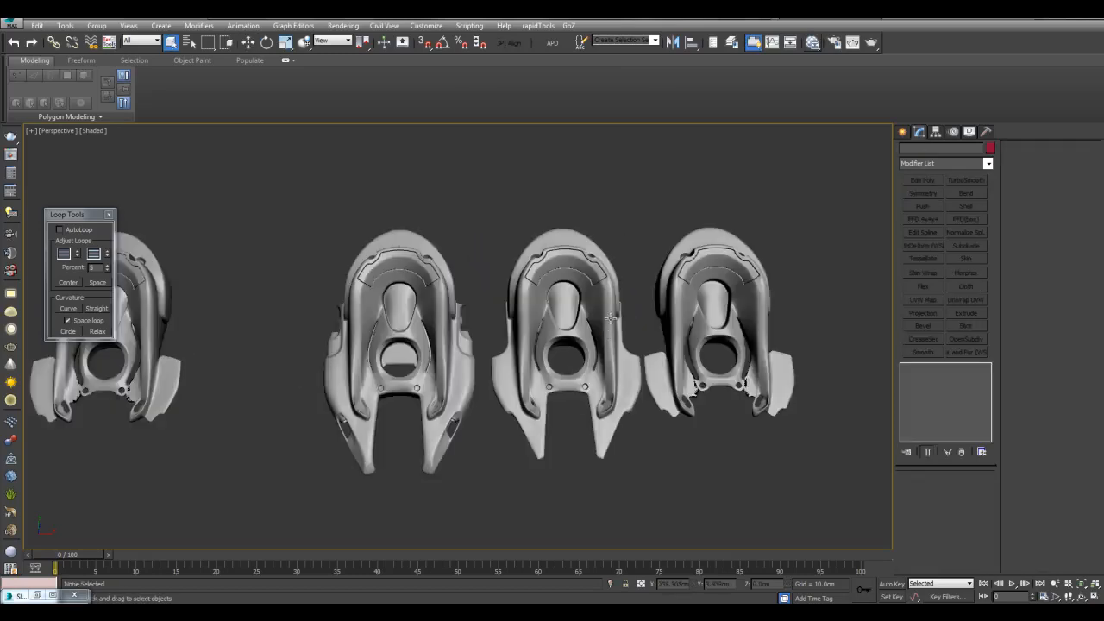
pyautogui.scroll(8, 694, 345)
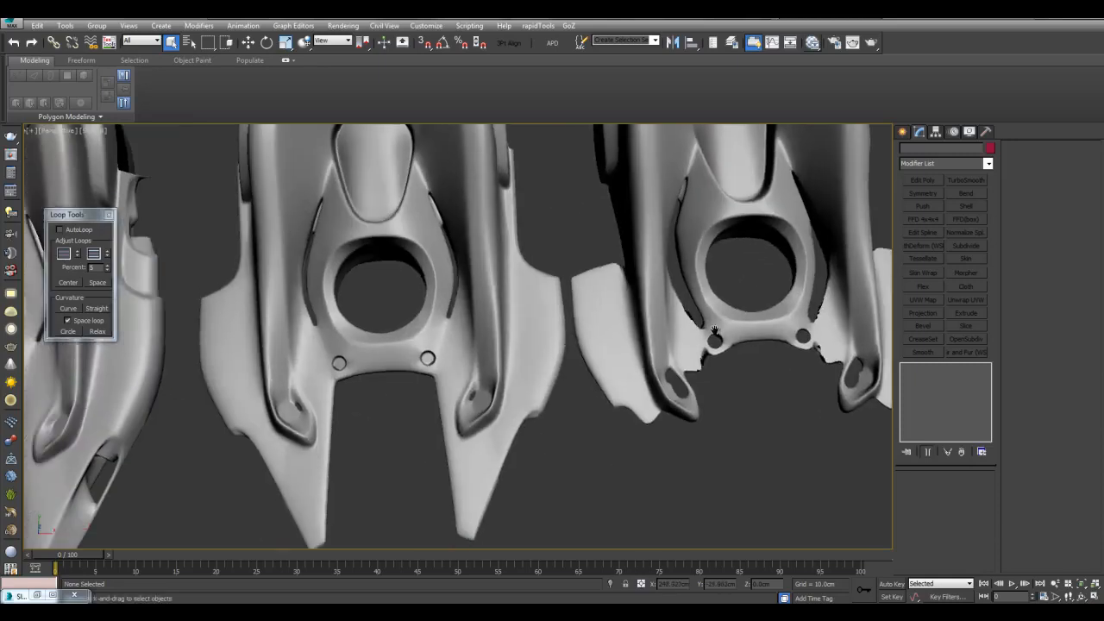
pyautogui.press('F4')
pyautogui.click(681, 314)
pyautogui.moveTo(720, 318); pyautogui.dragTo(721, 356, button='middle')
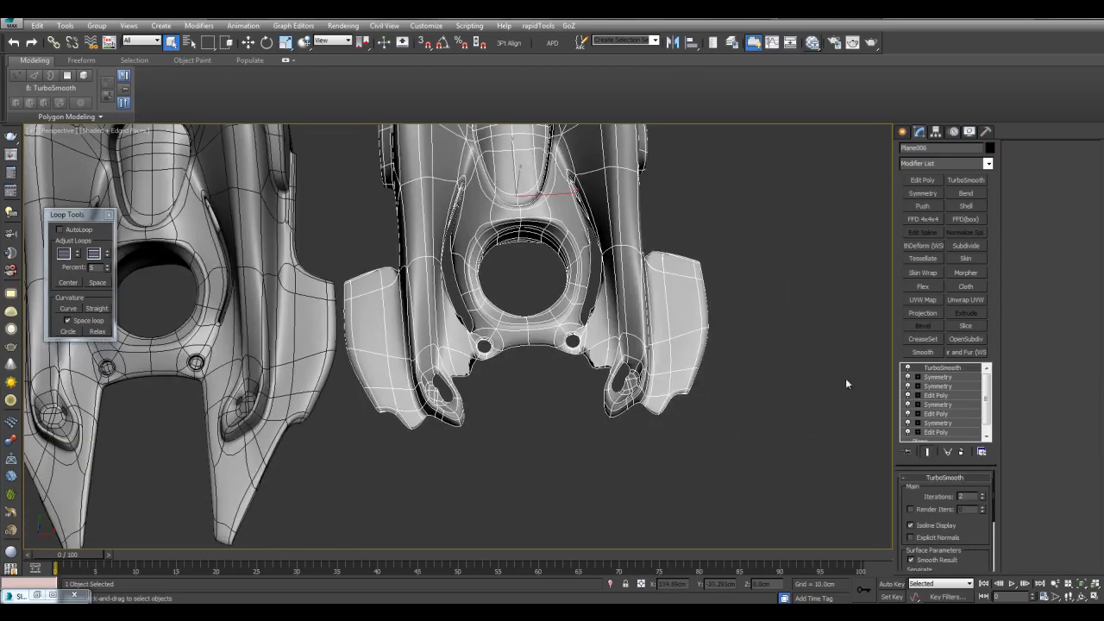
pyautogui.hotkey('alt', 'q')
pyautogui.click(908, 368)
pyautogui.click(939, 379)
# Step: Add an Edit Poly above the top Symmetry and examine the topology around the rear bolt hole in see-through display
pyautogui.moveTo(720, 416); pyautogui.dragTo(716, 215, button='middle')
pyautogui.scroll(3, 684, 327)
pyautogui.scroll(4, 692, 308)
pyautogui.hotkey('alt', 'x')
pyautogui.scroll(4, 576, 281)
pyautogui.hotkey('alt', 'x')
pyautogui.keyDown('alt'); pyautogui.moveTo(557, 276); pyautogui.dragTo(597, 288, button='middle'); pyautogui.keyUp('alt')
pyautogui.hotkey('alt', 'x')
pyautogui.keyDown('alt'); pyautogui.moveTo(585, 288); pyautogui.dragTo(538, 377, button='middle'); pyautogui.keyUp('alt')
pyautogui.scroll(-5, 539, 376)
pyautogui.keyDown('alt'); pyautogui.moveTo(595, 357); pyautogui.dragTo(600, 334, button='middle'); pyautogui.keyUp('alt')
pyautogui.scroll(5, 537, 374)
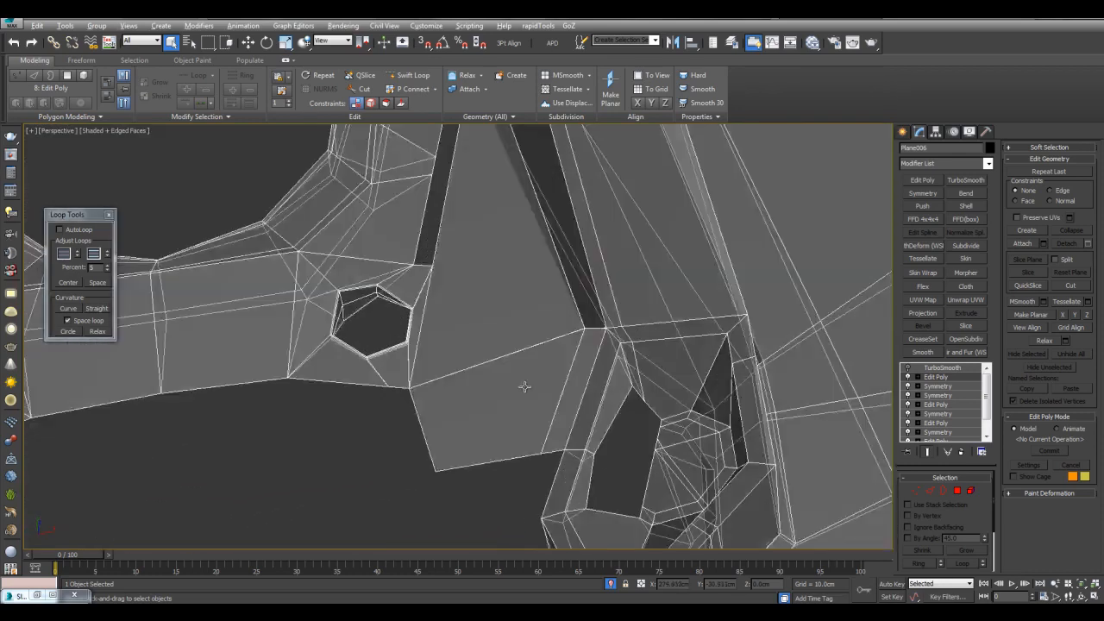
# Step: Check the corner vertices of the rear flange, then preview the smoothed surface without edged faces
pyautogui.press('1')
pyautogui.scroll(5, 451, 424)
pyautogui.moveTo(451, 423); pyautogui.dragTo(537, 447, button='middle')
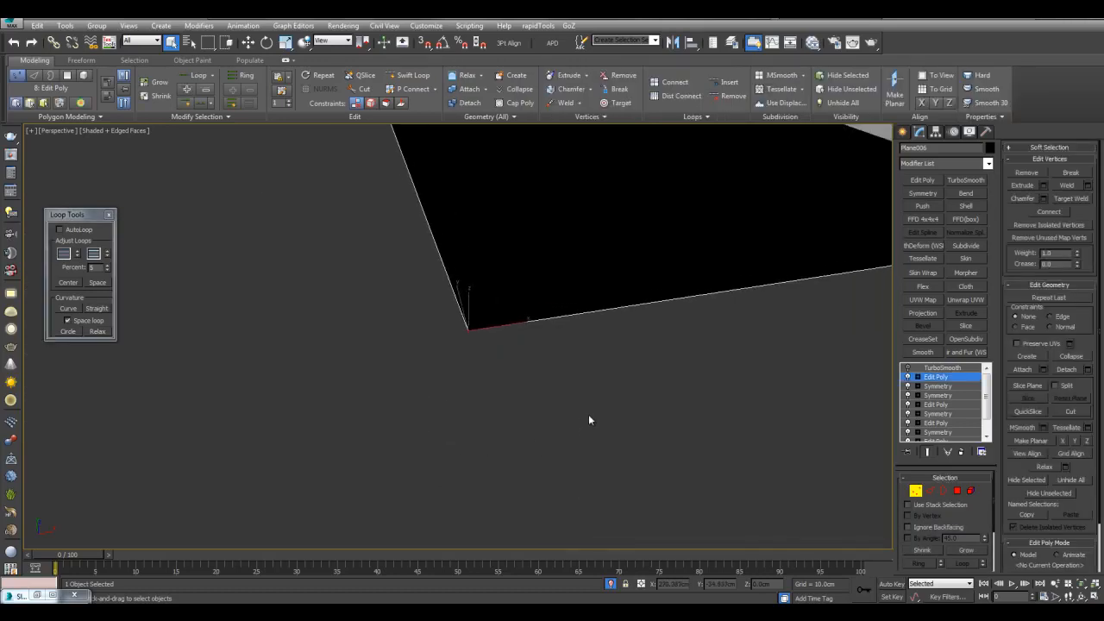
pyautogui.scroll(-6, 589, 418)
pyautogui.click(487, 344)
pyautogui.keyDown('alt'); pyautogui.moveTo(487, 345); pyautogui.dragTo(817, 364, button='middle'); pyautogui.keyUp('alt')
pyautogui.scroll(-3, 816, 364)
pyautogui.press('1')
pyautogui.click(906, 368)
pyautogui.press('F4')
pyautogui.moveTo(759, 329); pyautogui.dragTo(707, 334, button='middle')
pyautogui.scroll(-3, 598, 356)
pyautogui.scroll(3, 650, 325)
pyautogui.press('F4')
# Step: Select the six edges along the rear rim, from the hull's centre past the bolt hole to the inner rail
pyautogui.press('`')
pyautogui.press('`')
pyautogui.press('`')
pyautogui.scroll(3, 657, 301)
pyautogui.press('2')
pyautogui.click(707, 334)
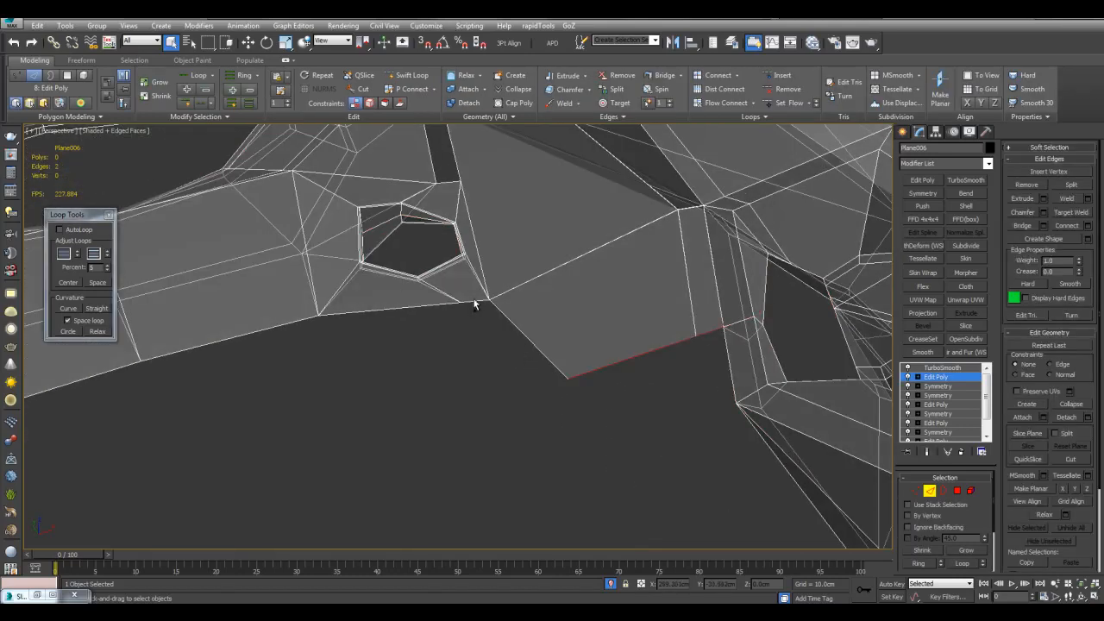
pyautogui.scroll(-8, 262, 352)
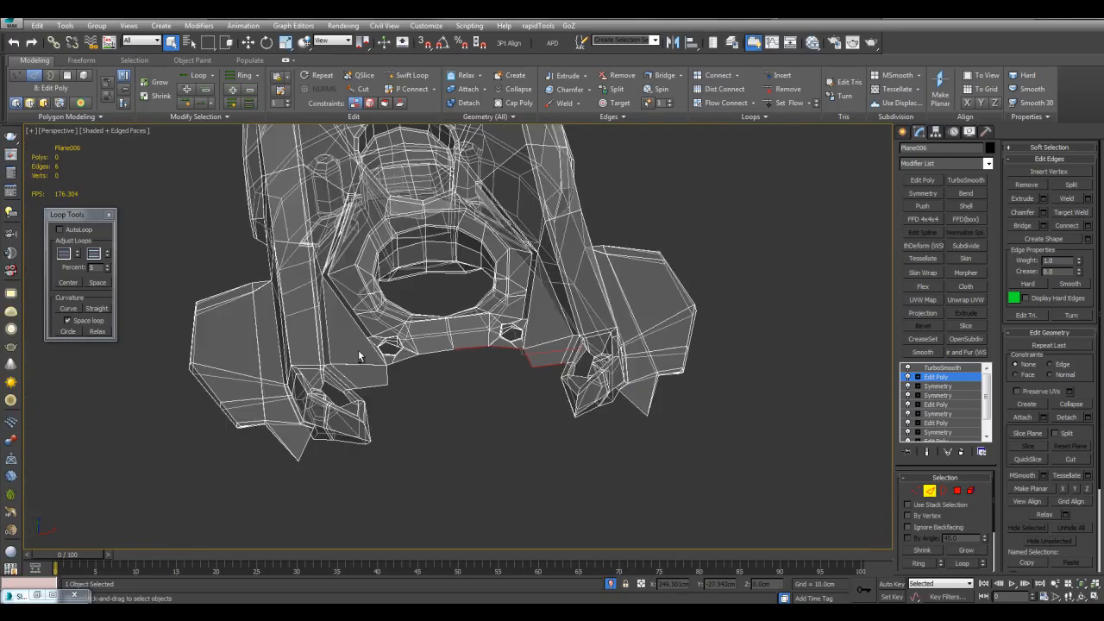
pyautogui.keyDown('alt'); pyautogui.moveTo(357, 349); pyautogui.dragTo(356, 336, button='middle'); pyautogui.keyUp('alt')
pyautogui.scroll(-5, 355, 334)
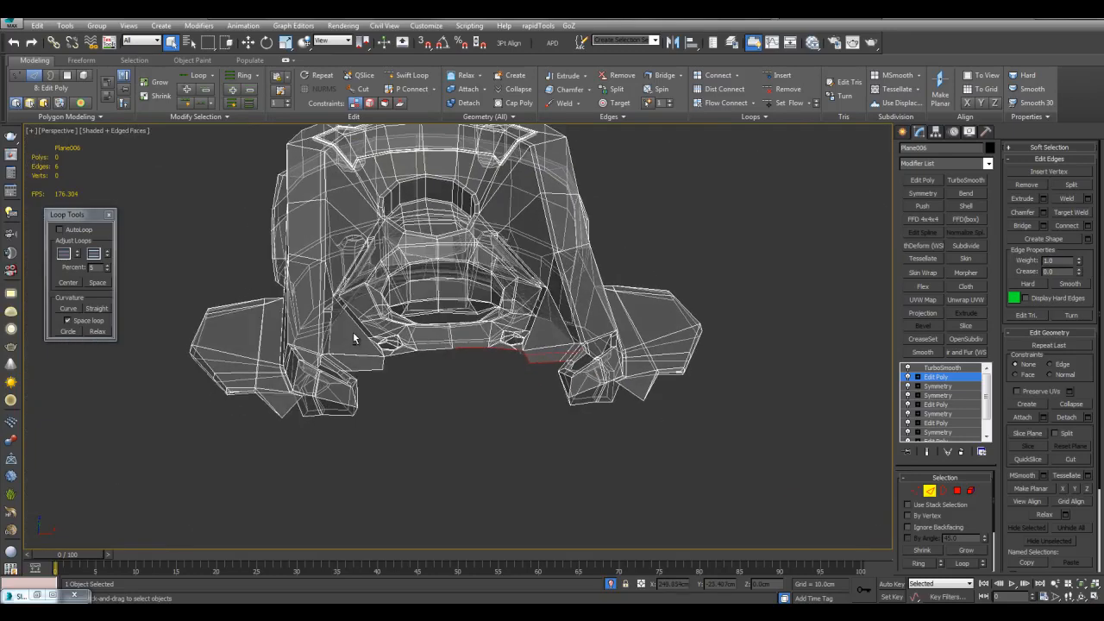
# Step: Delete all polygons on the half of the hull opposite the selected rim edges
pyautogui.press('4')
pyautogui.moveTo(344, 240); pyautogui.dragTo(485, 493)
pyautogui.press('Delete')
pyautogui.scroll(5, 585, 460)
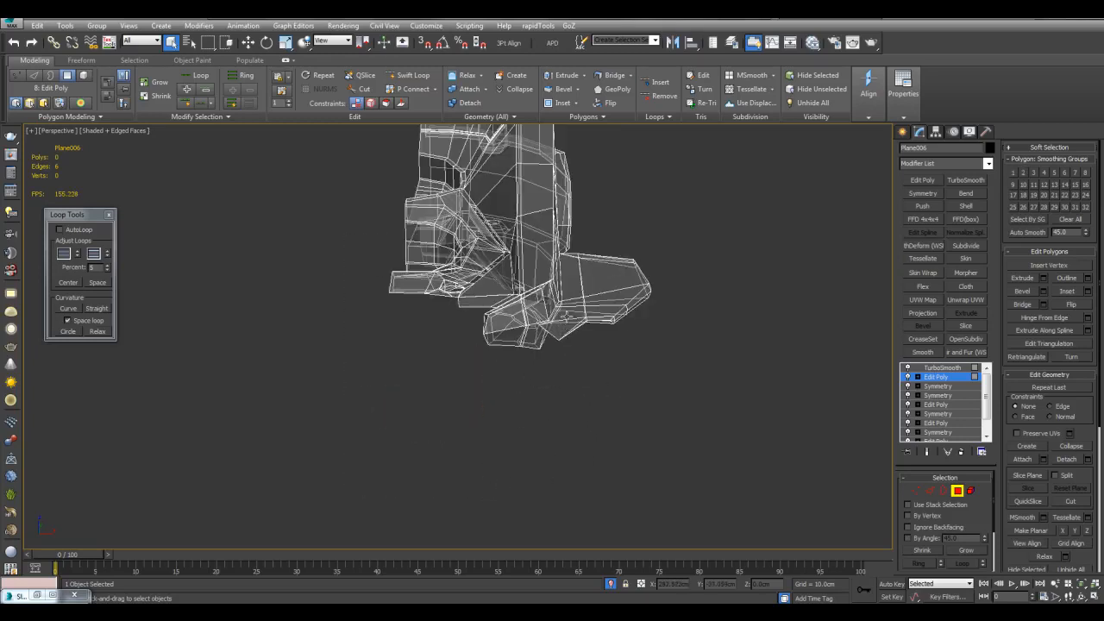
# Step: Chamfer the six rear rim edges with a one-segment standard chamfer
pyautogui.press('2')
pyautogui.scroll(8, 698, 304)
pyautogui.scroll(4, 700, 303)
pyautogui.moveTo(830, 253); pyautogui.dragTo(782, 275, button='middle')
pyautogui.scroll(-3, 782, 275)
pyautogui.hotkey('alt', 'x')
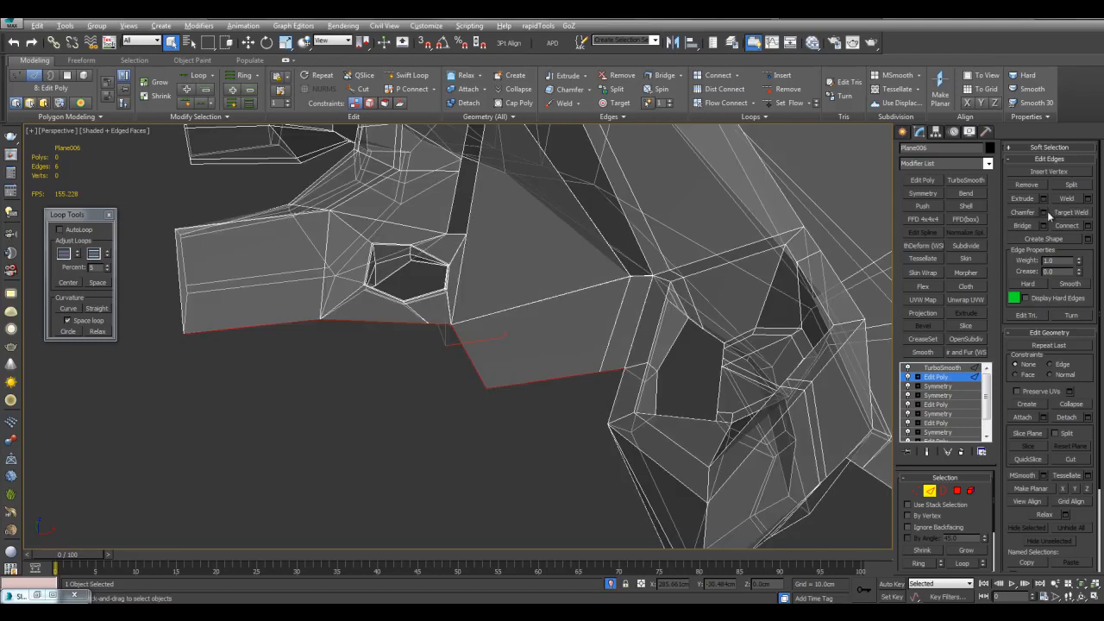
pyautogui.hotkey('alt', 'x')
pyautogui.click(1044, 212)
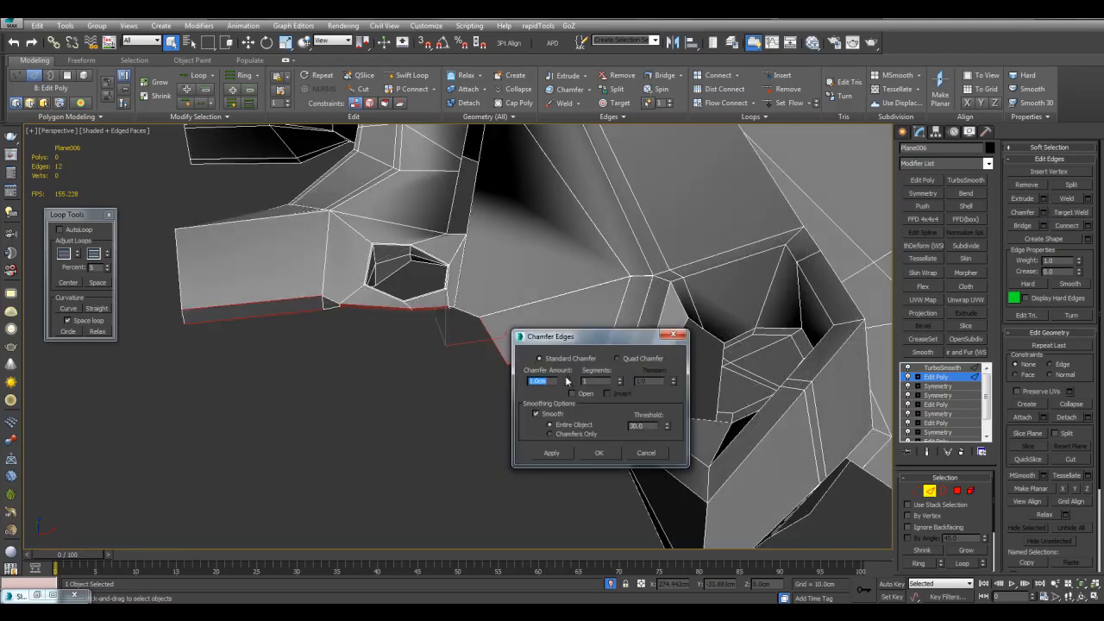
pyautogui.click(595, 453)
# Step: Scale the chamfered rim's vertices along Z to about 1398%
pyautogui.keyDown('alt'); pyautogui.moveTo(595, 453); pyautogui.dragTo(619, 440, button='middle'); pyautogui.keyUp('alt')
pyautogui.press('r')
pyautogui.click(916, 489)
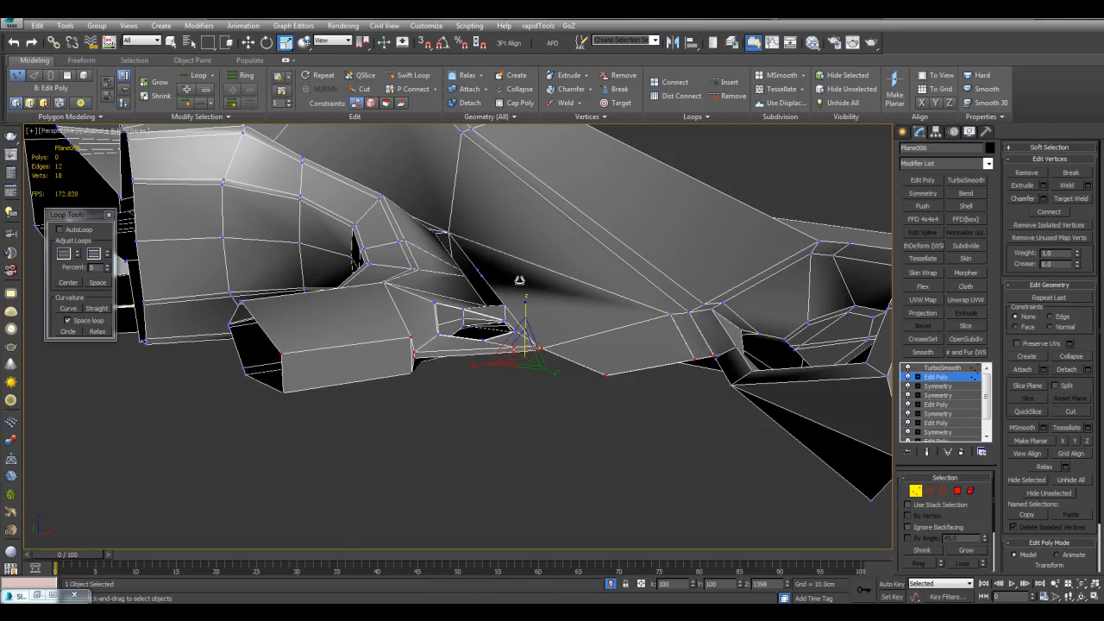
# Step: Raise the rear flange's outer corner vertex along Z to about 0.43 cm
pyautogui.keyDown('alt'); pyautogui.moveTo(530, 519); pyautogui.dragTo(574, 386, button='middle'); pyautogui.keyUp('alt')
pyautogui.moveTo(574, 386); pyautogui.dragTo(658, 438)
pyautogui.keyDown('alt'); pyautogui.moveTo(657, 438); pyautogui.dragTo(678, 423, button='middle'); pyautogui.keyUp('alt')
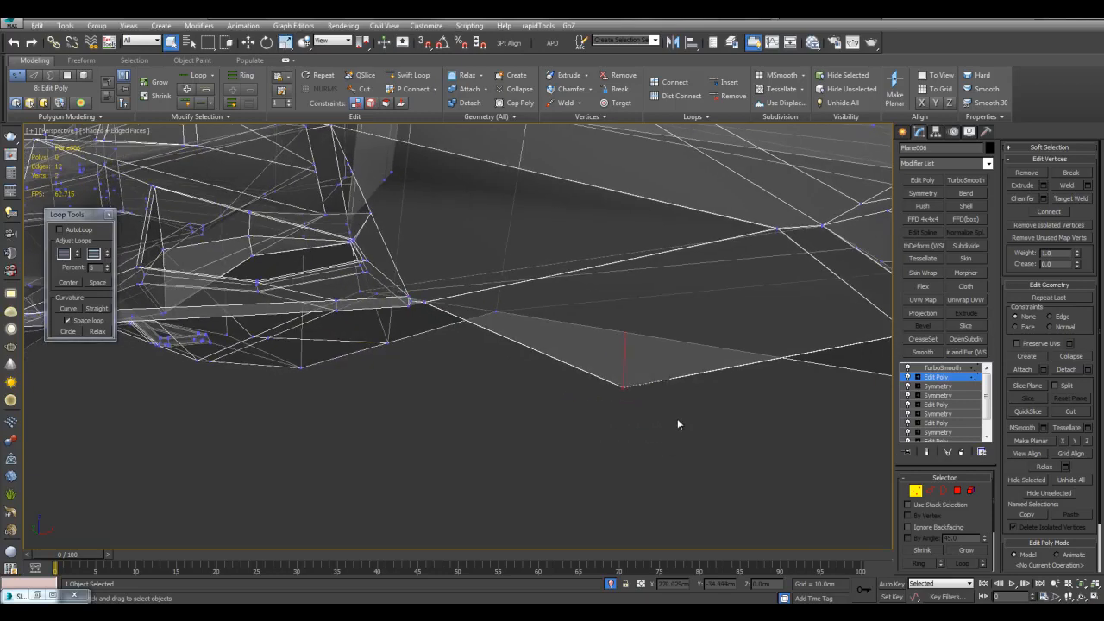
pyautogui.press('w')
pyautogui.moveTo(624, 387); pyautogui.dragTo(470, 319, button='middle')
pyautogui.scroll(-3, 466, 315)
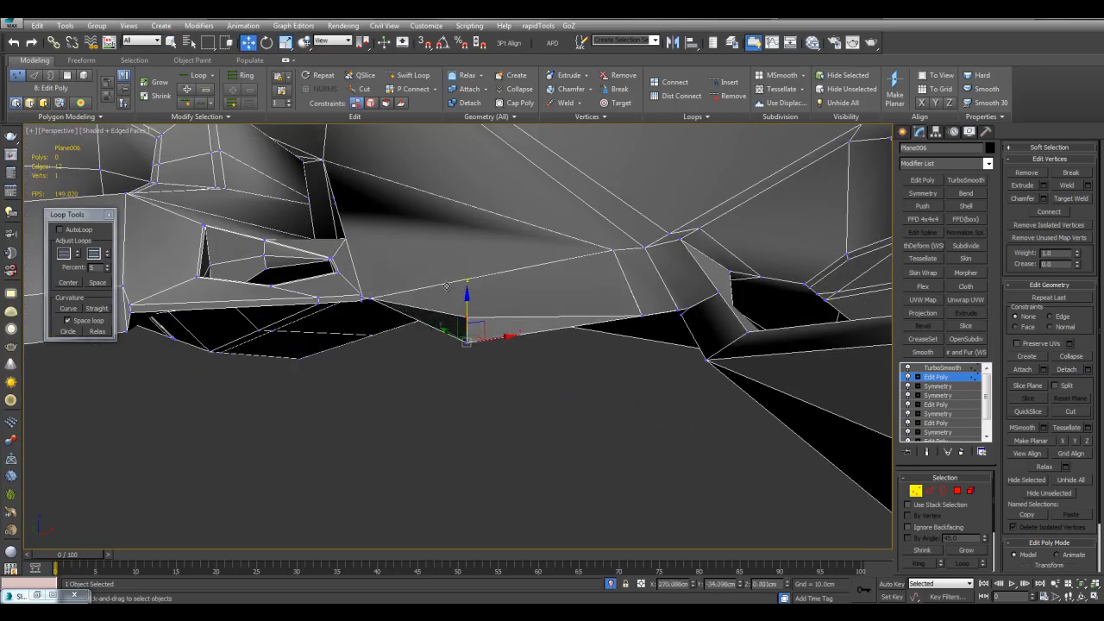
# Step: Separate the overlapping vertices at the flange's inner corner by raising one along Z, undoing any faulty move
pyautogui.moveTo(403, 303); pyautogui.dragTo(523, 359, button='middle')
pyautogui.scroll(4, 523, 360)
pyautogui.scroll(2, 526, 363)
pyautogui.moveTo(648, 414); pyautogui.dragTo(574, 372, button='middle')
pyautogui.scroll(1, 574, 371)
pyautogui.hotkey('alt', 'x')
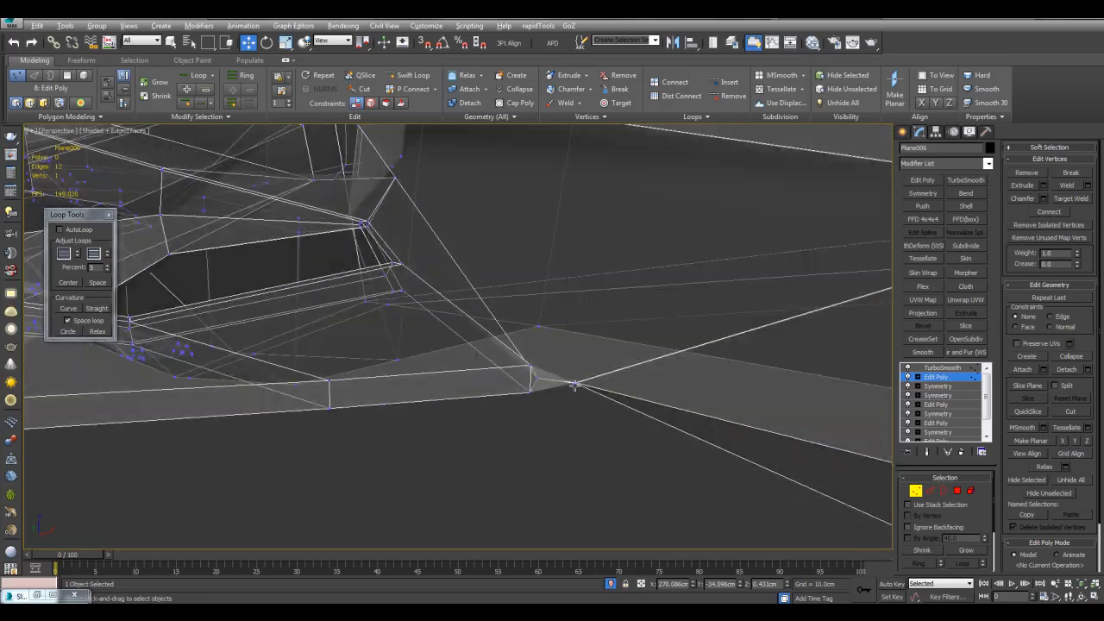
pyautogui.hotkey('alt', 'x')
pyautogui.moveTo(577, 352)
pyautogui.mouseDown()
pyautogui.moveTo(577, 338)
pyautogui.moveTo(582, 371)
pyautogui.moveTo(586, 338)
pyautogui.mouseUp()
pyautogui.hotkey('ctrl', 'z')
pyautogui.hotkey('alt', 'x')
pyautogui.keyDown('alt'); pyautogui.moveTo(587, 338); pyautogui.dragTo(479, 338, button='middle'); pyautogui.keyUp('alt')
pyautogui.hotkey('alt', 'x')
pyautogui.hotkey('alt', 'x')
# Step: Raise the adjoining rim vertex beside the flange's inner corner along Z
pyautogui.click(526, 382)
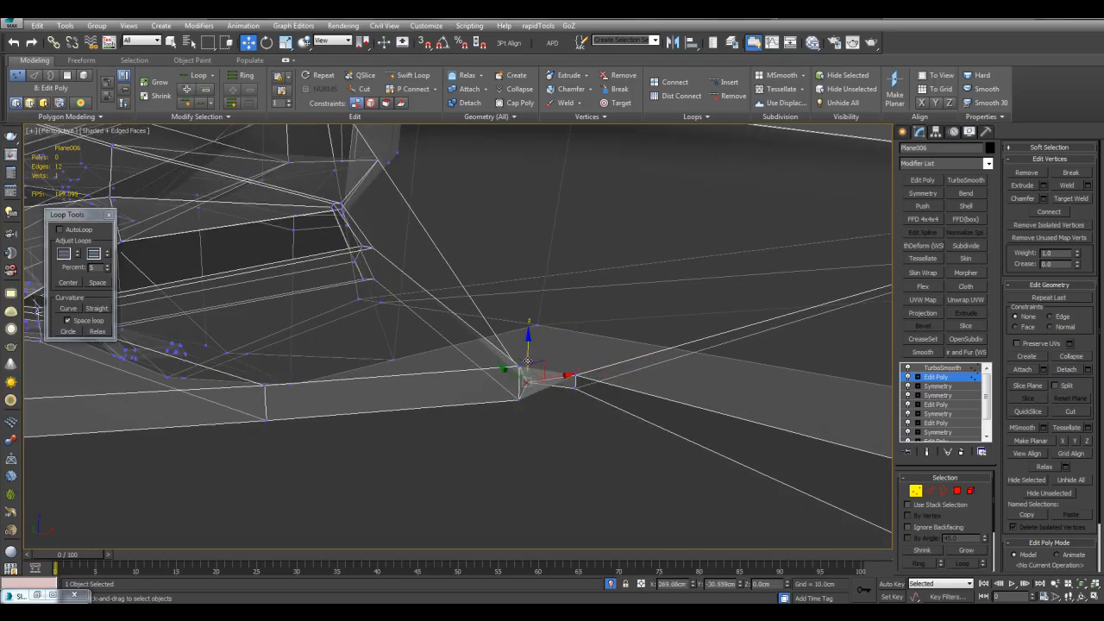
pyautogui.moveTo(639, 452); pyautogui.dragTo(639, 452)
pyautogui.hotkey('alt', 'x')
# Step: Raise the remaining overlapping rim vertices below the bolt hole along Z to open a continuous side strip
pyautogui.scroll(4, 593, 422)
pyautogui.click(550, 395)
pyautogui.keyDown('alt'); pyautogui.moveTo(593, 425); pyautogui.dragTo(465, 379, button='middle'); pyautogui.keyUp('alt')
pyautogui.hotkey('alt', 'x')
pyautogui.scroll(3, 466, 362)
pyautogui.moveTo(427, 344); pyautogui.dragTo(485, 307, button='middle')
pyautogui.scroll(-4, 479, 304)
pyautogui.hotkey('alt', 'x')
pyautogui.click(471, 356)
pyautogui.keyDown('alt'); pyautogui.moveTo(471, 355); pyautogui.dragTo(560, 385, button='middle'); pyautogui.keyUp('alt')
pyautogui.scroll(5, 524, 413)
pyautogui.scroll(-2, 777, 387)
pyautogui.moveTo(669, 377); pyautogui.dragTo(627, 402, button='middle')
# Step: Select the upper rim edges from the hull's centre to the flange and make them planar on the Z axis
pyautogui.press('2')
pyautogui.keyDown('ctrl'); pyautogui.click(450, 297); pyautogui.keyUp('ctrl')
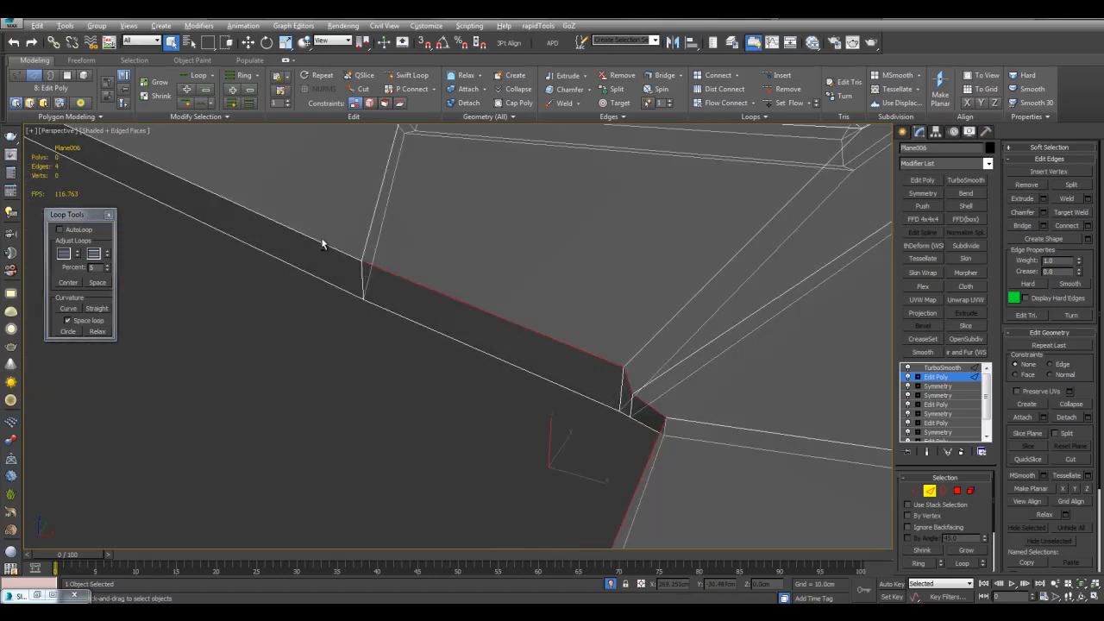
pyautogui.keyDown('alt'); pyautogui.moveTo(314, 252); pyautogui.dragTo(532, 338, button='middle'); pyautogui.keyUp('alt')
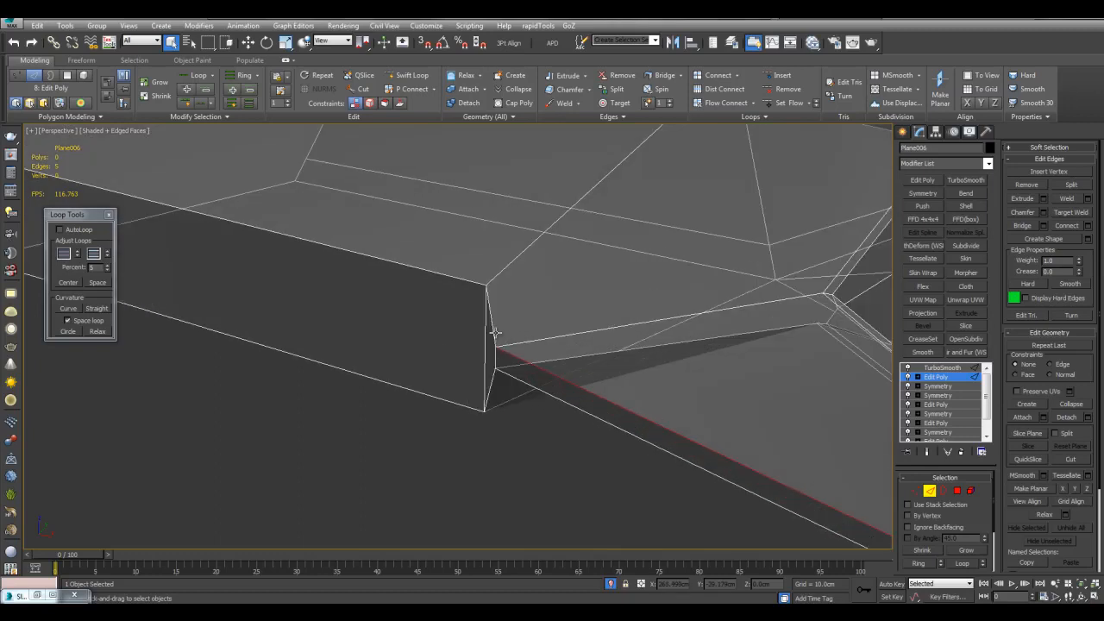
pyautogui.keyDown('ctrl'); pyautogui.click(419, 273); pyautogui.keyUp('ctrl')
pyautogui.scroll(-3, 420, 274)
pyautogui.keyDown('alt'); pyautogui.moveTo(419, 274); pyautogui.dragTo(592, 320, button='middle'); pyautogui.keyUp('alt')
pyautogui.scroll(-3, 638, 353)
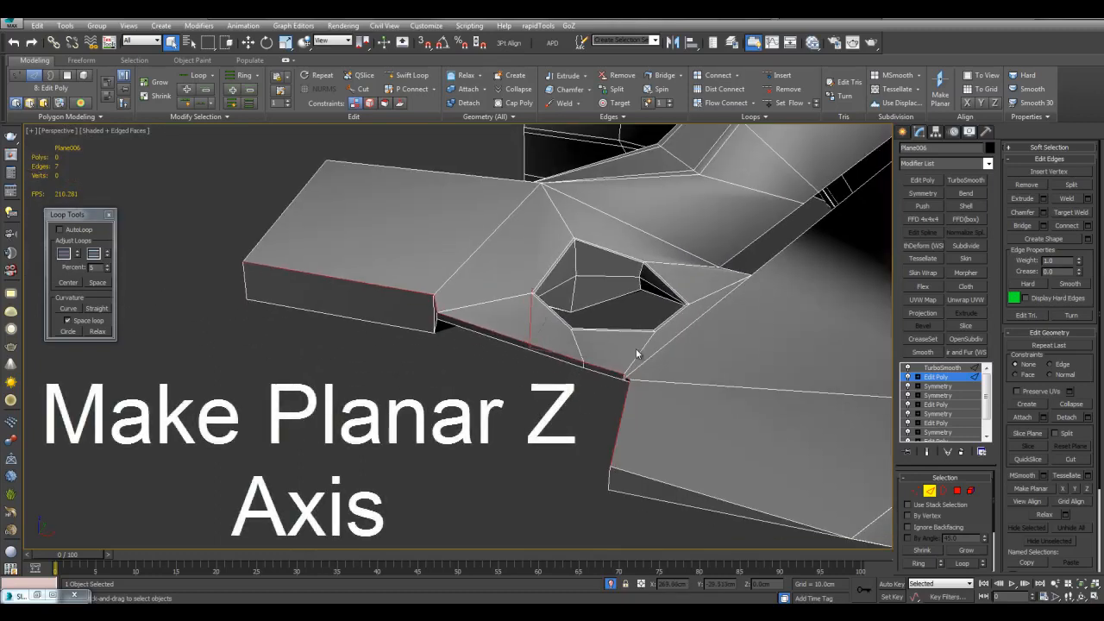
pyautogui.moveTo(638, 353)
pyautogui.keyDown('alt'); pyautogui.mouseDown(button='middle')
pyautogui.moveTo(707, 369)
pyautogui.moveTo(633, 328)
pyautogui.moveTo(688, 365)
pyautogui.moveTo(644, 406)
pyautogui.moveTo(715, 449)
pyautogui.mouseUp(button='middle'); pyautogui.keyUp('alt')
# Step: Leave the edge level and compare the rear rim with the Edit Poly switched on and off
pyautogui.press('2')
pyautogui.click(908, 378)
pyautogui.scroll(3, 633, 328)
pyautogui.scroll(-3, 607, 323)
pyautogui.press('F3')
pyautogui.press('F3')
pyautogui.click(909, 379)
pyautogui.moveTo(780, 404)
pyautogui.mouseDown(button='middle')
pyautogui.moveTo(624, 345)
pyautogui.moveTo(639, 339)
pyautogui.mouseUp(button='middle')
pyautogui.click(908, 378)
pyautogui.click(908, 378)
pyautogui.click(909, 378)
pyautogui.click(908, 377)
pyautogui.moveTo(745, 348)
pyautogui.mouseDown(button='middle')
pyautogui.moveTo(718, 351)
pyautogui.moveTo(897, 388)
pyautogui.mouseUp(button='middle')
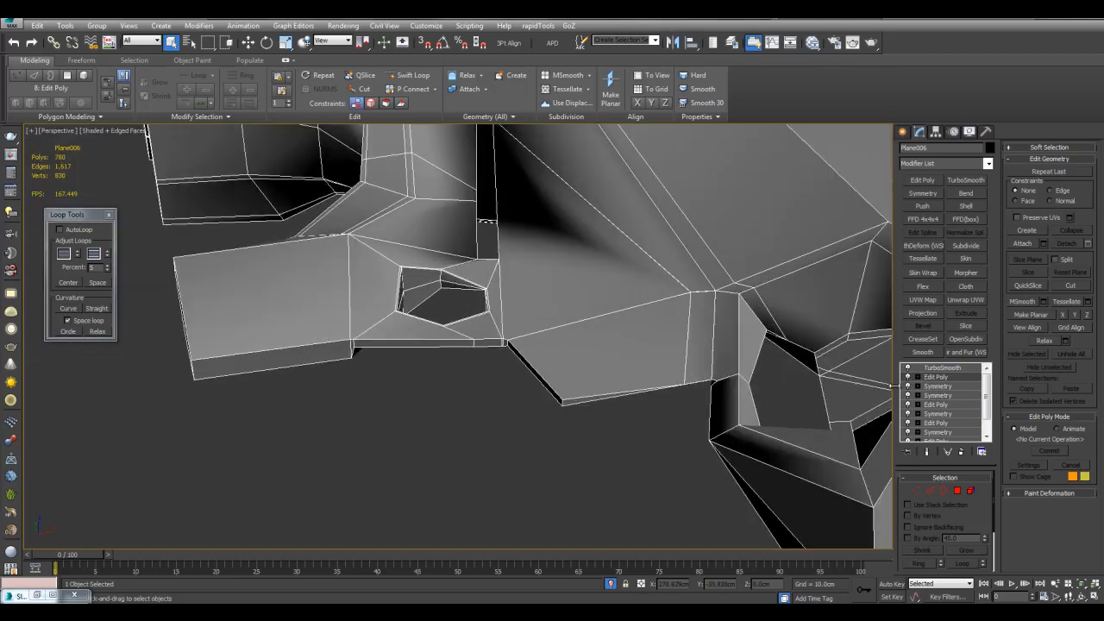
# Step: Copy the Z-axis Symmetry from the stack and paste it above the new Edit Poly
pyautogui.click(932, 386)
pyautogui.click(600, 342)
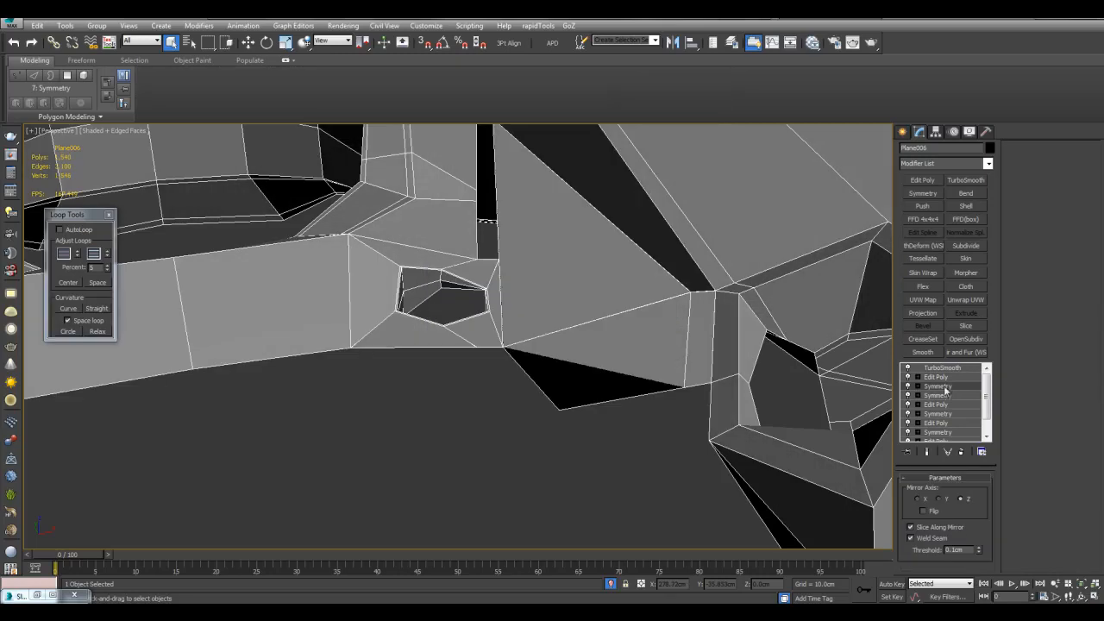
pyautogui.rightClick(949, 388)
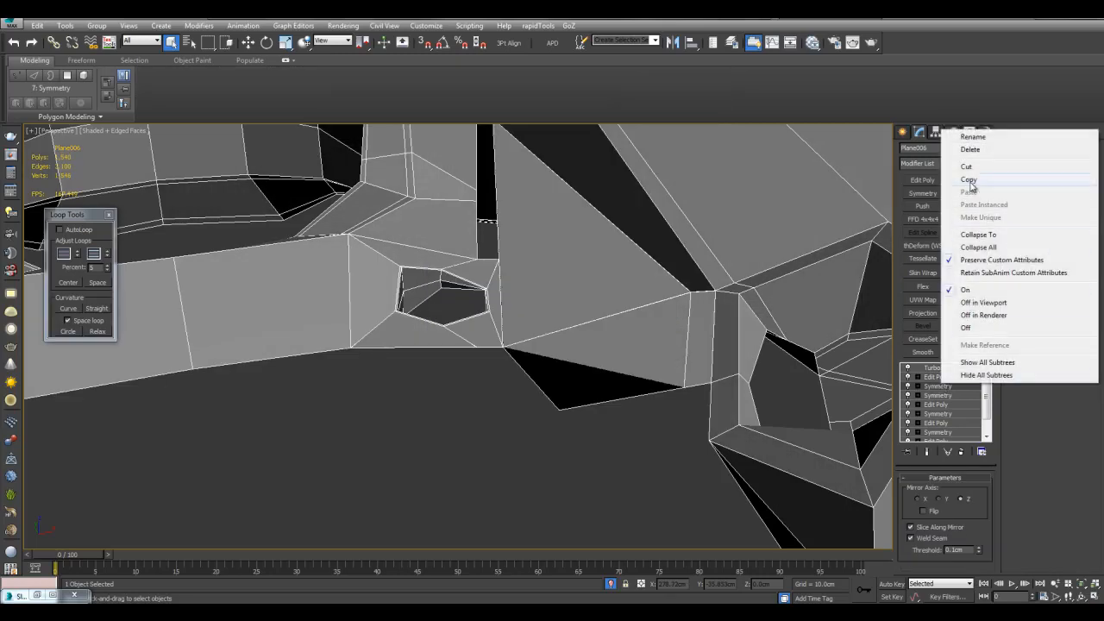
pyautogui.click(969, 181)
pyautogui.click(612, 426)
pyautogui.click(622, 320)
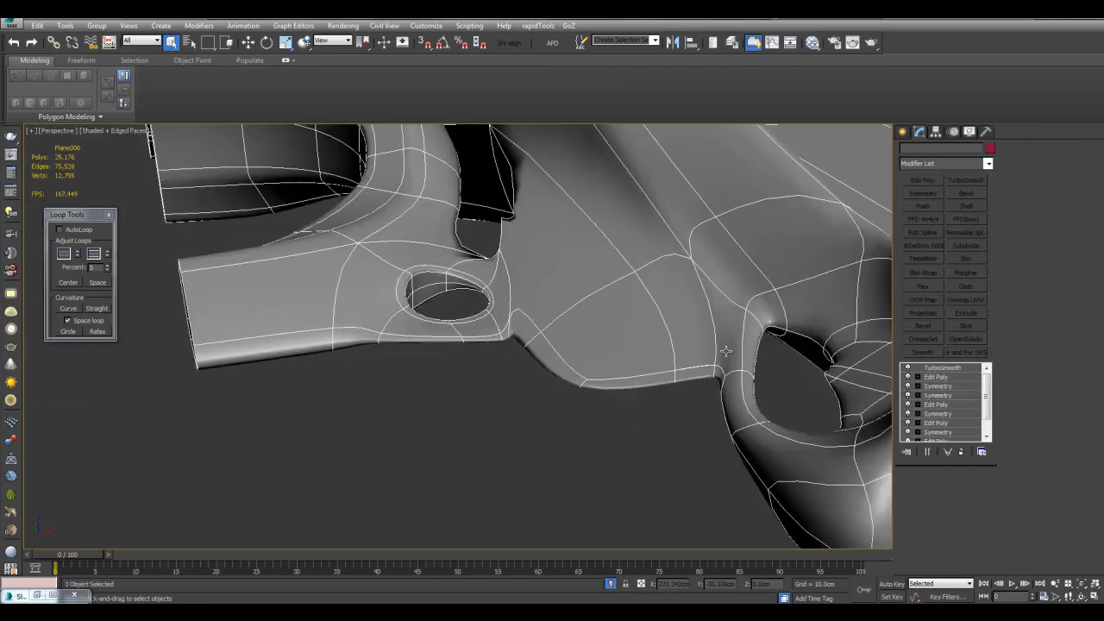
pyautogui.rightClick(933, 380)
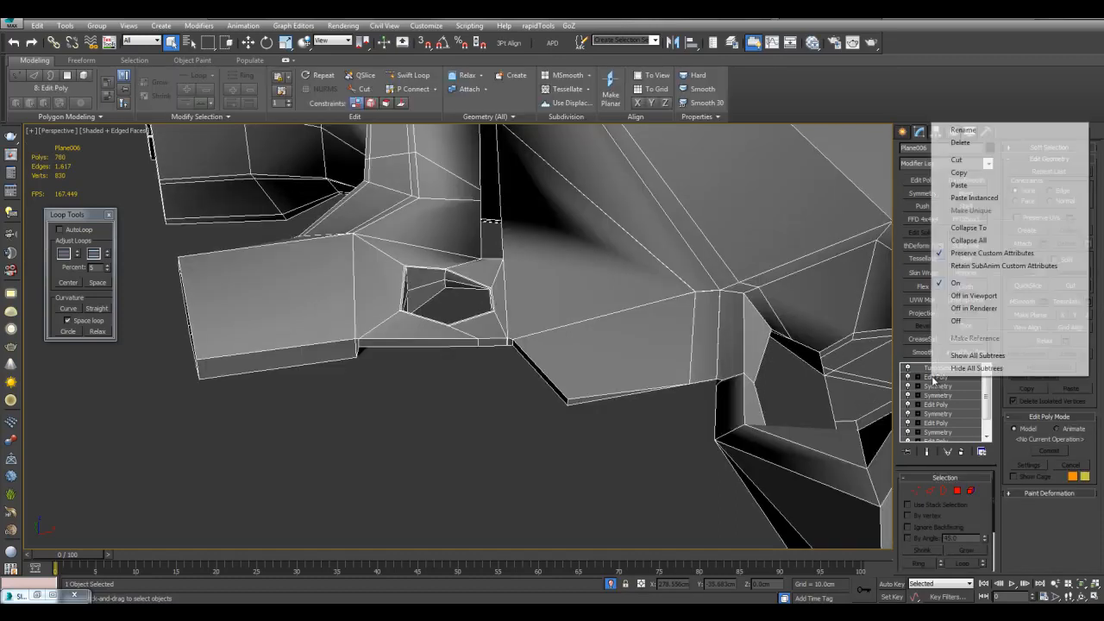
pyautogui.click(954, 189)
pyautogui.scroll(4, 607, 336)
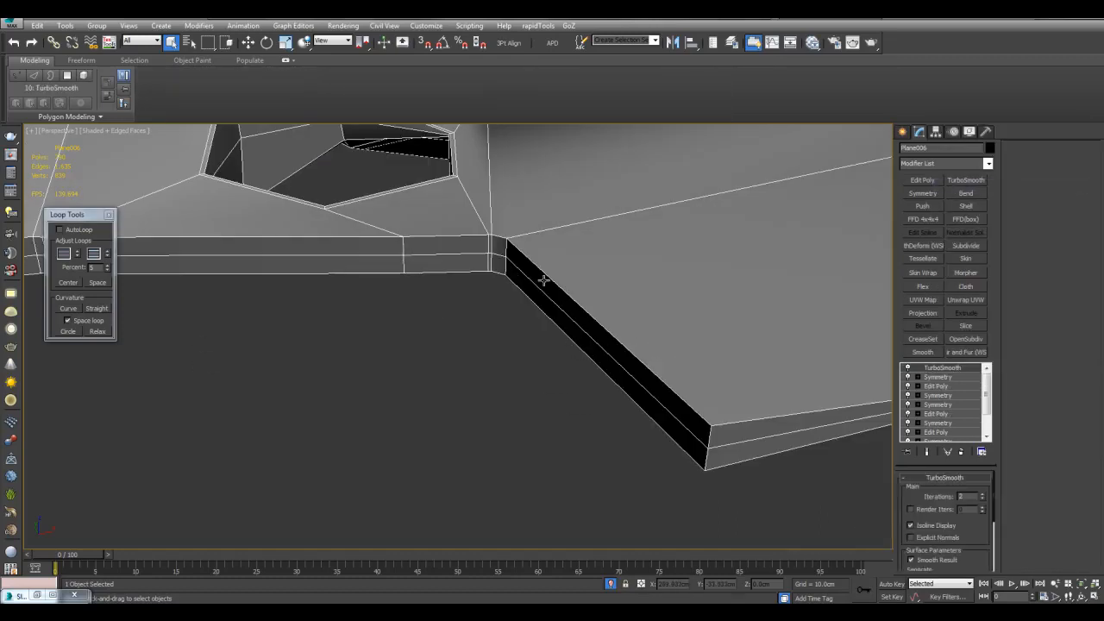
pyautogui.keyDown('alt'); pyautogui.moveTo(404, 251); pyautogui.dragTo(628, 304, button='middle'); pyautogui.keyUp('alt')
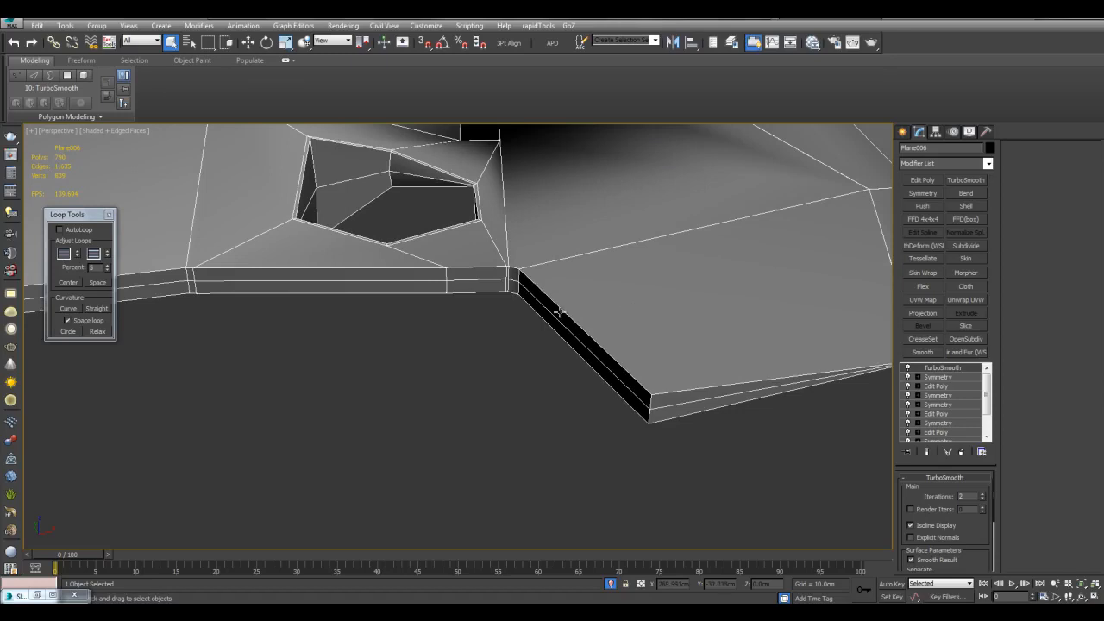
pyautogui.keyDown('alt'); pyautogui.moveTo(595, 376); pyautogui.dragTo(635, 328, button='middle'); pyautogui.keyUp('alt')
# Step: In the Edit Poly, raise the vertices near the flange's rail end about 0.036 cm along Z, with TurboSmooth hidden
pyautogui.click(950, 386)
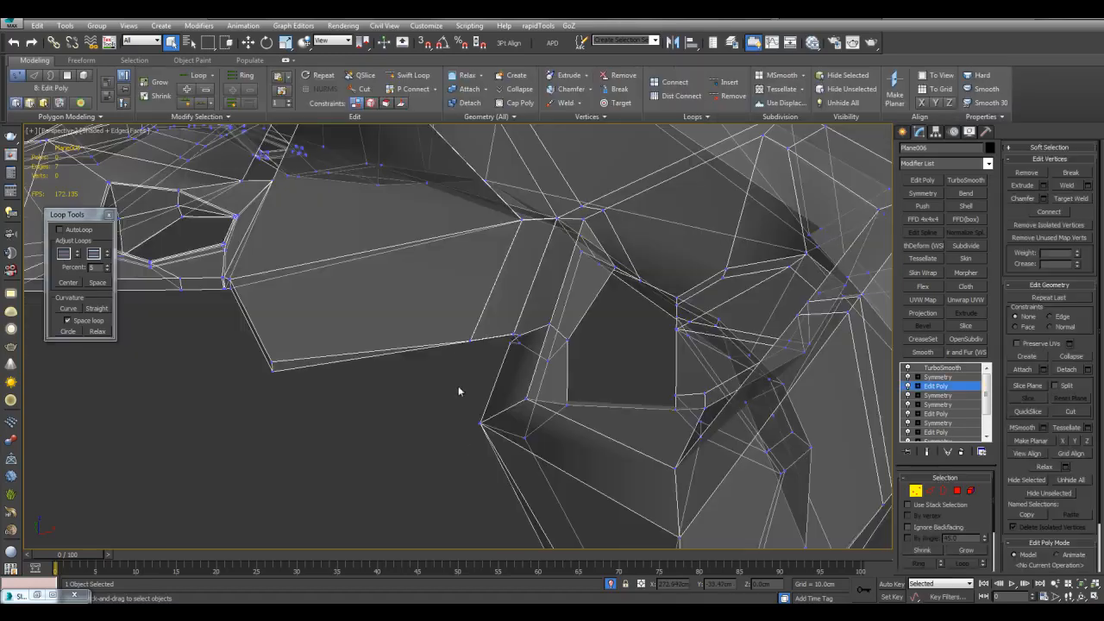
pyautogui.keyDown('alt'); pyautogui.moveTo(589, 362); pyautogui.dragTo(500, 360, button='middle'); pyautogui.keyUp('alt')
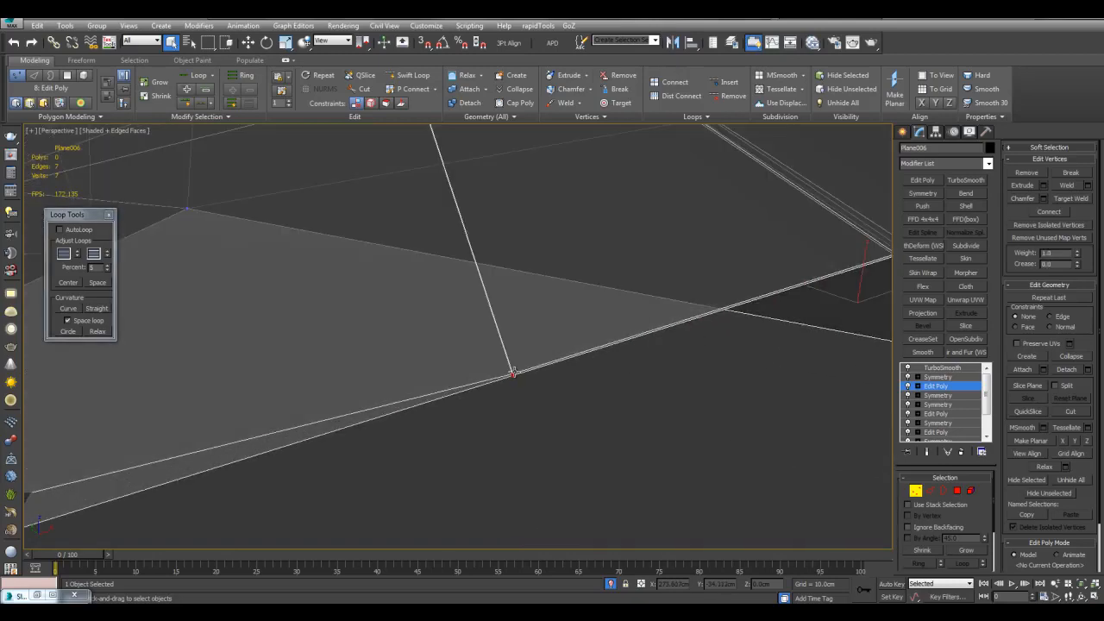
pyautogui.scroll(-5, 515, 338)
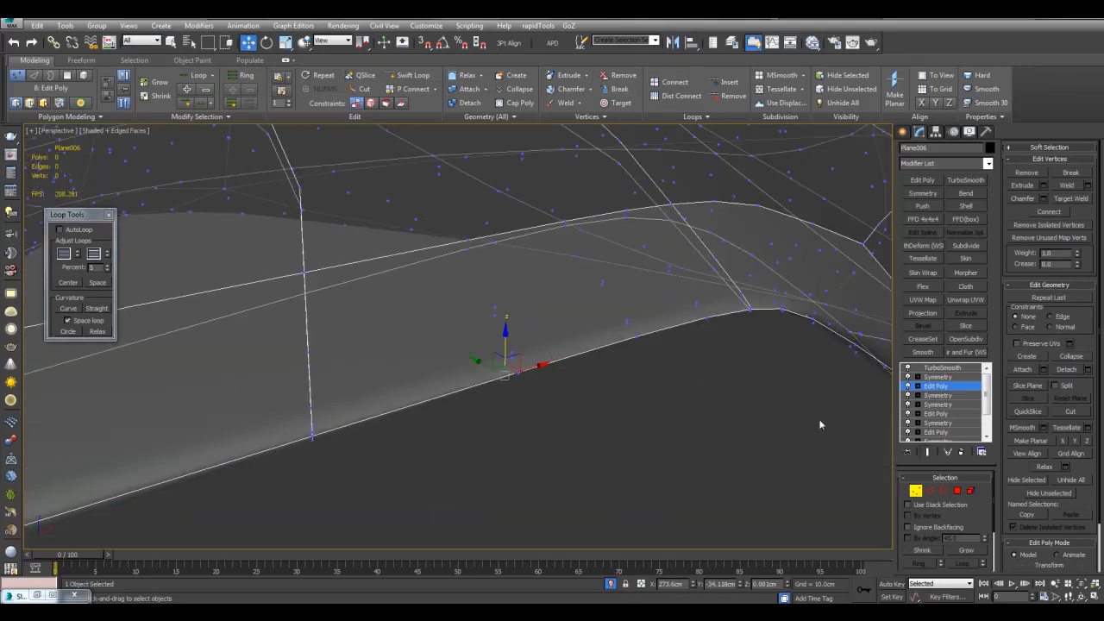
pyautogui.click(908, 368)
pyautogui.scroll(4, 576, 347)
pyautogui.moveTo(507, 338); pyautogui.dragTo(506, 320)
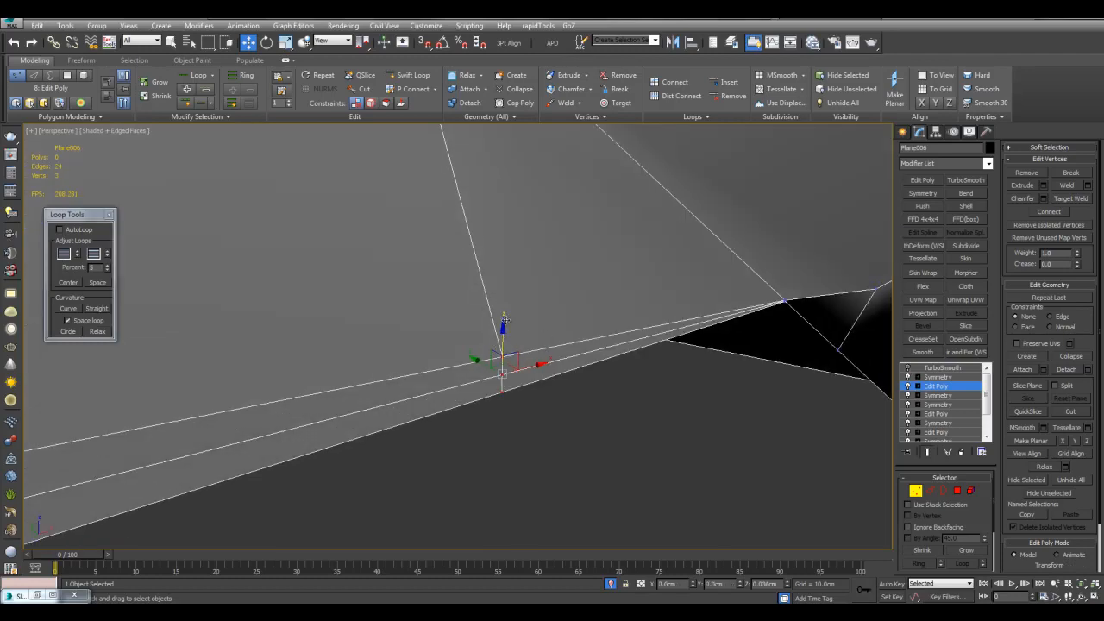
pyautogui.scroll(2, 448, 314)
pyautogui.moveTo(585, 291); pyautogui.dragTo(509, 333, button='middle')
pyautogui.hotkey('ctrl', 'z')
# Step: Cut an edge from the notch corner beside the flange's rail end to the slot's rim
pyautogui.press('q')
pyautogui.click(549, 315)
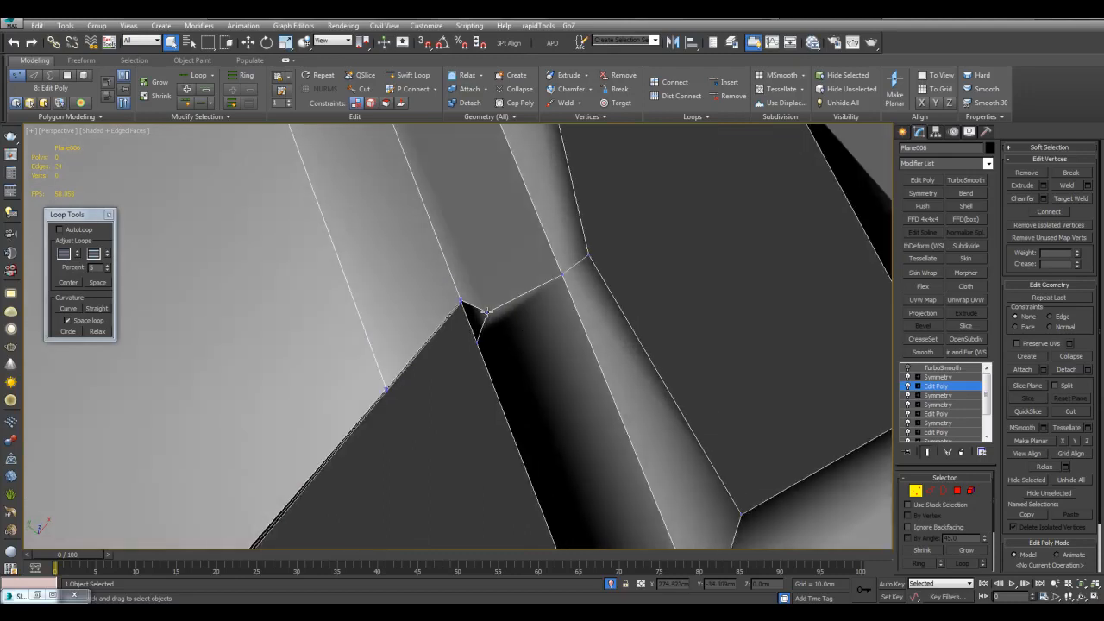
pyautogui.keyDown('alt'); pyautogui.moveTo(507, 325); pyautogui.dragTo(544, 348, button='middle'); pyautogui.keyUp('alt')
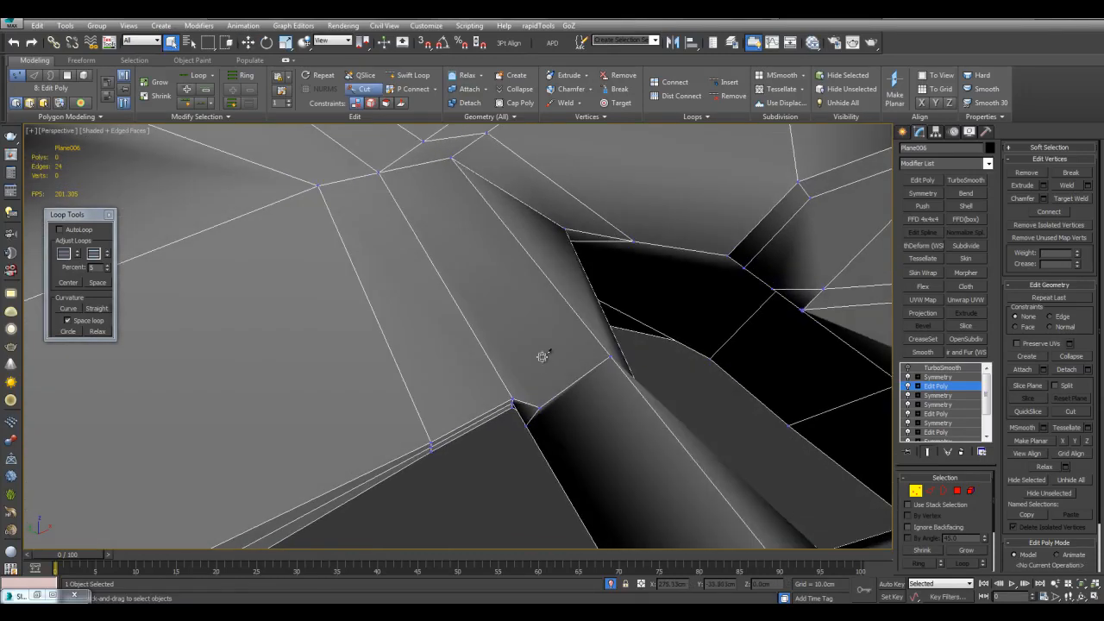
pyautogui.keyDown('alt'); pyautogui.moveTo(588, 389); pyautogui.dragTo(518, 327, button='middle'); pyautogui.keyUp('alt')
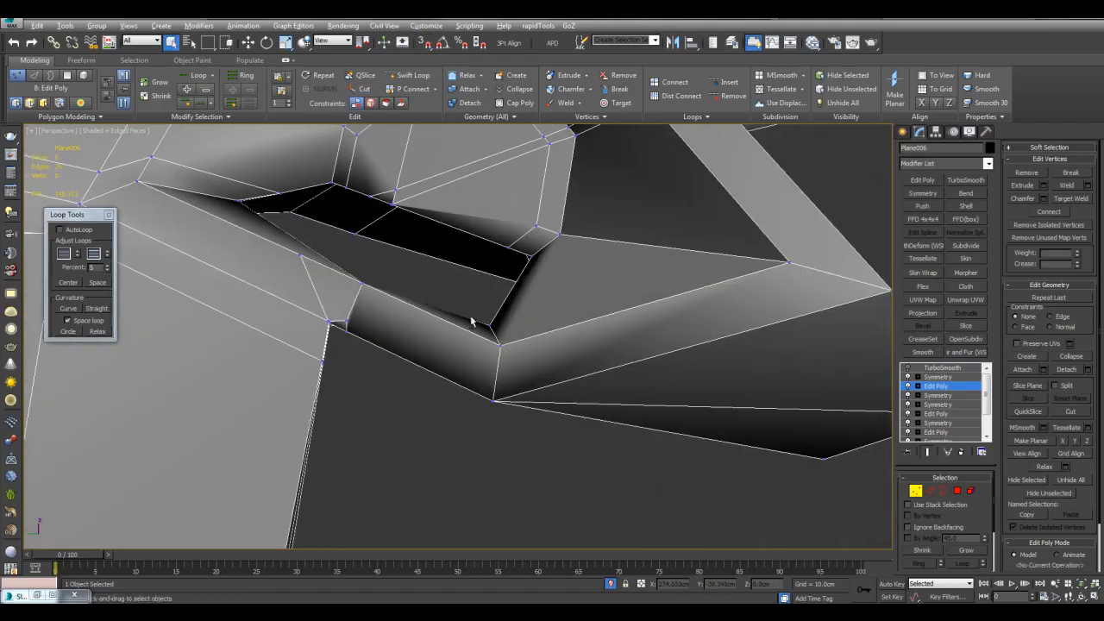
pyautogui.click(495, 378)
pyautogui.rightClick(605, 326)
# Step: Cut an extra edge on the underside of the pointed lobe below the slot and check its smoothed shape
pyautogui.scroll(-3, 605, 327)
pyautogui.scroll(3, 814, 355)
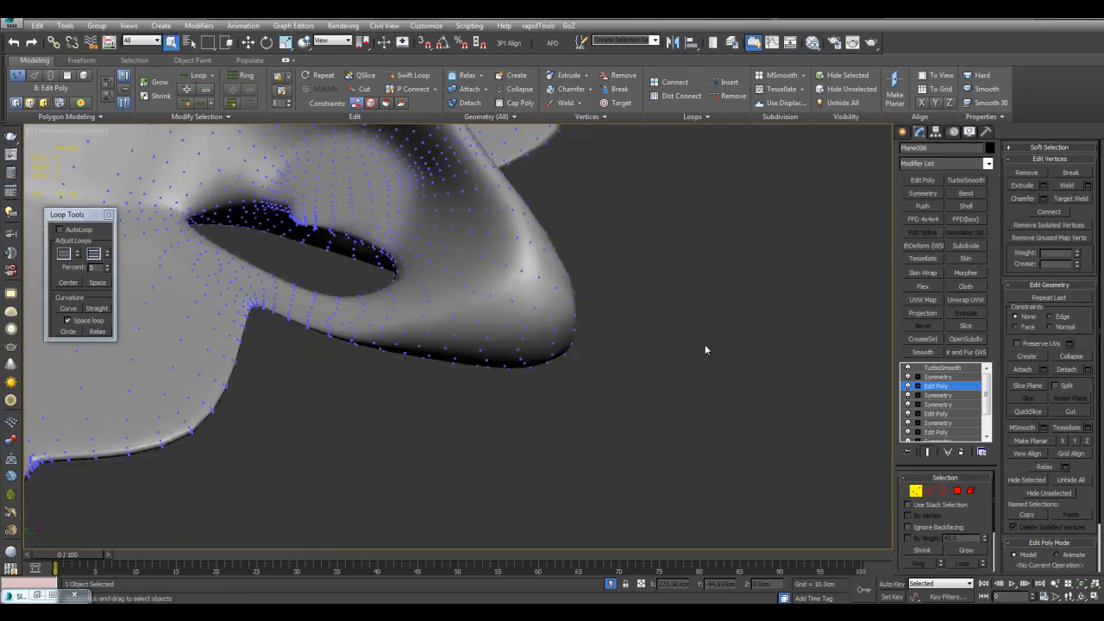
pyautogui.moveTo(704, 348)
pyautogui.keyDown('alt'); pyautogui.mouseDown(button='middle')
pyautogui.moveTo(704, 412)
pyautogui.moveTo(614, 377)
pyautogui.moveTo(572, 409)
pyautogui.moveTo(606, 363)
pyautogui.mouseUp(button='middle'); pyautogui.keyUp('alt')
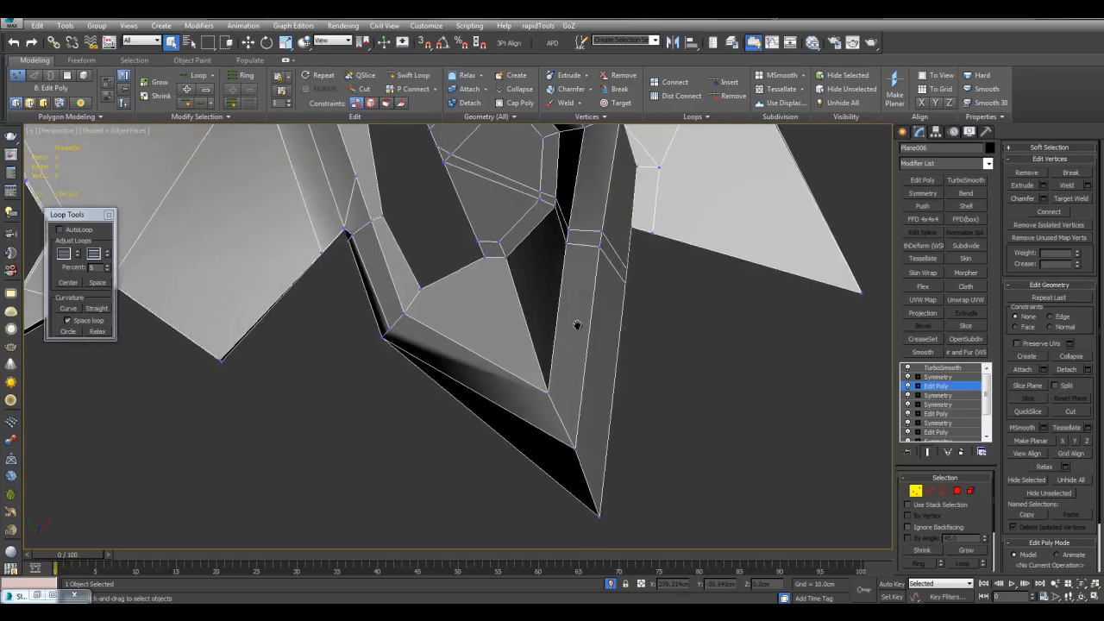
pyautogui.moveTo(579, 323)
pyautogui.keyDown('alt'); pyautogui.mouseDown(button='middle')
pyautogui.moveTo(596, 315)
pyautogui.moveTo(574, 274)
pyautogui.moveTo(481, 254)
pyautogui.mouseUp(button='middle'); pyautogui.keyUp('alt')
pyautogui.hotkey('alt', 'c')
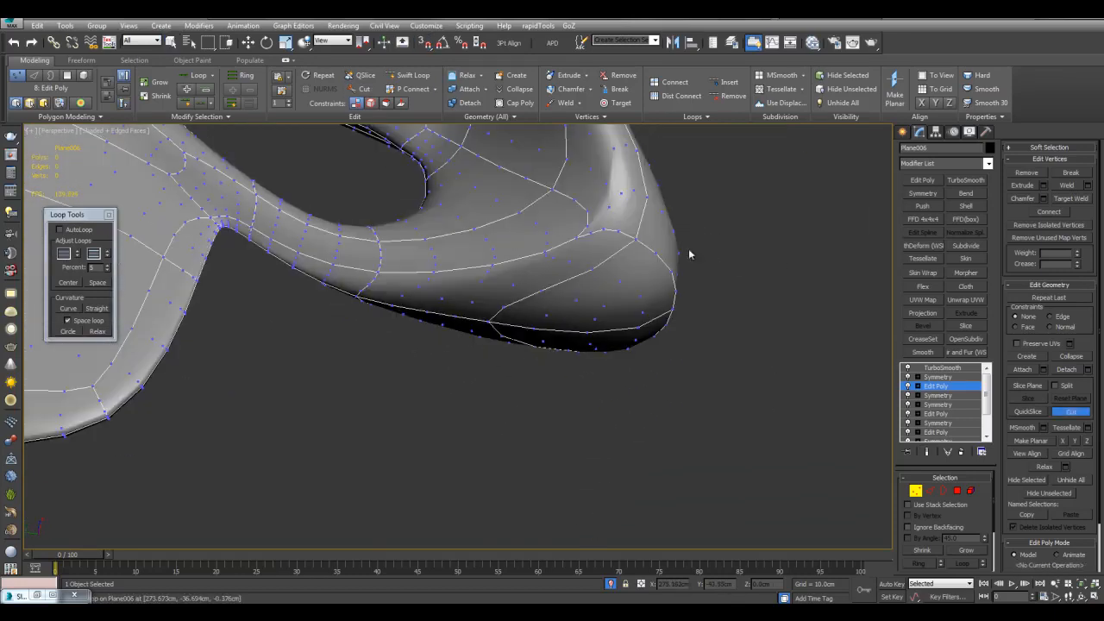
pyautogui.moveTo(688, 248)
pyautogui.keyDown('alt'); pyautogui.mouseDown(button='middle')
pyautogui.moveTo(677, 295)
pyautogui.moveTo(591, 315)
pyautogui.moveTo(576, 285)
pyautogui.moveTo(465, 293)
pyautogui.moveTo(601, 374)
pyautogui.moveTo(588, 351)
pyautogui.mouseUp(button='middle'); pyautogui.keyUp('alt')
pyautogui.scroll(-5, 595, 358)
pyautogui.scroll(5, 571, 356)
pyautogui.keyDown('alt'); pyautogui.moveTo(476, 455); pyautogui.dragTo(547, 362, button='middle'); pyautogui.keyUp('alt')
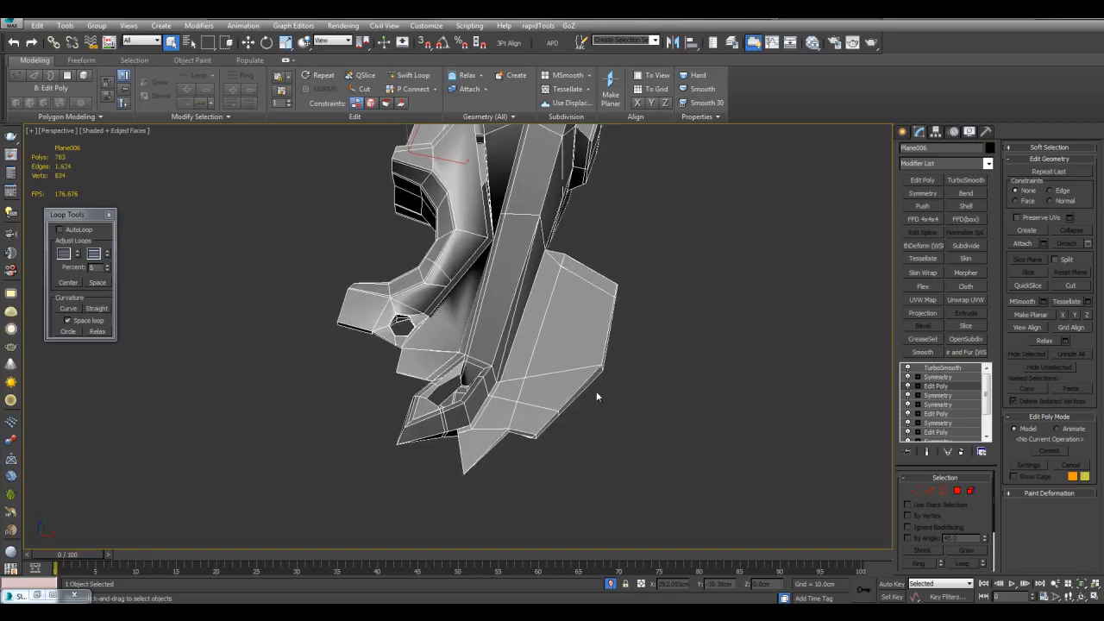
# Step: Select only the side flange's polygons, excluding the neighbouring hull polygons, and detach them as a separate object
pyautogui.press('4')
pyautogui.keyDown('alt'); pyautogui.moveTo(595, 392); pyautogui.dragTo(550, 358, button='middle'); pyautogui.keyUp('alt')
pyautogui.moveTo(656, 490); pyautogui.dragTo(656, 490)
pyautogui.keyDown('alt'); pyautogui.moveTo(656, 490); pyautogui.dragTo(698, 387, button='middle'); pyautogui.keyUp('alt')
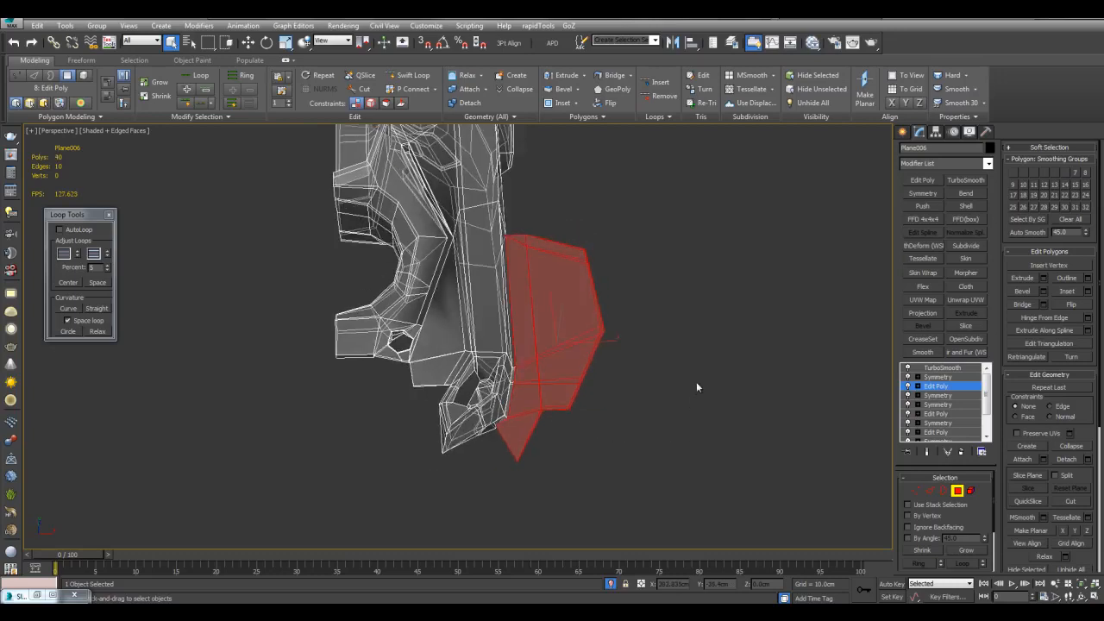
pyautogui.scroll(5, 675, 362)
pyautogui.keyDown('alt'); pyautogui.moveTo(652, 357); pyautogui.dragTo(596, 335, button='middle'); pyautogui.keyUp('alt')
pyautogui.keyDown('ctrl'); pyautogui.click(589, 320); pyautogui.keyUp('ctrl')
pyautogui.moveTo(605, 226); pyautogui.dragTo(603, 470, button='middle')
pyautogui.keyDown('alt'); pyautogui.moveTo(594, 246); pyautogui.dragTo(423, 219, button='middle'); pyautogui.keyUp('alt')
pyautogui.scroll(-4, 424, 218)
pyautogui.keyDown('alt'); pyautogui.click(459, 301); pyautogui.keyUp('alt')
pyautogui.keyDown('alt'); pyautogui.click(485, 399); pyautogui.keyUp('alt')
pyautogui.keyDown('alt'); pyautogui.moveTo(484, 398); pyautogui.dragTo(590, 379, button='middle'); pyautogui.keyUp('alt')
pyautogui.hotkey('alt', 'd')
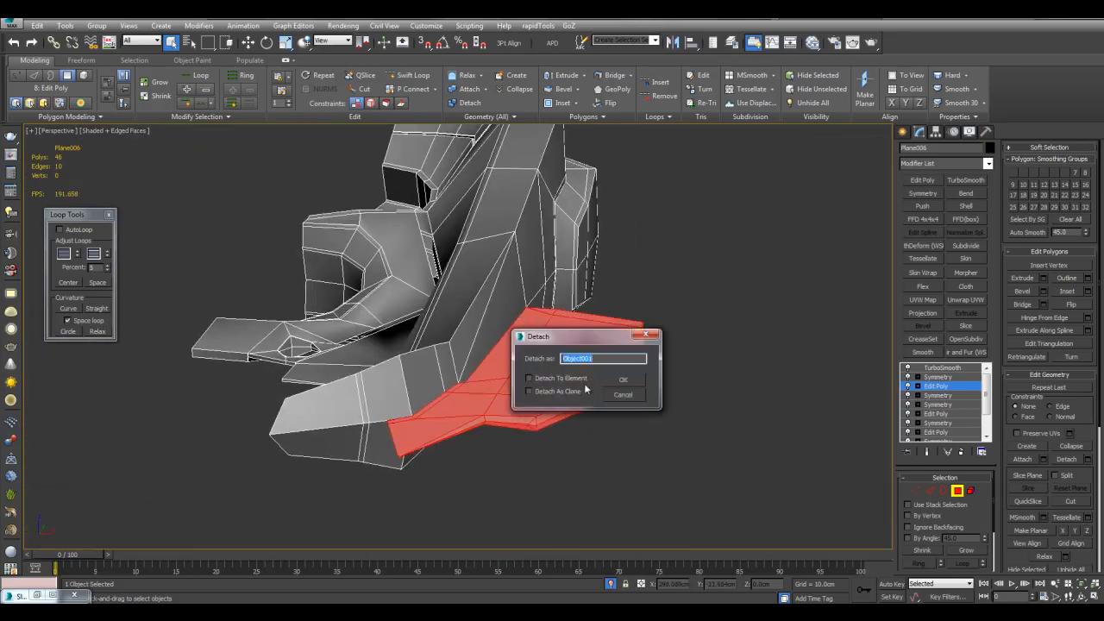
pyautogui.click(621, 380)
# Step: Select the detached flange, paste the copied Symmetry onto it and add an Edit Poly above at vertex level
pyautogui.keyDown('alt'); pyautogui.moveTo(678, 382); pyautogui.dragTo(770, 376, button='middle'); pyautogui.keyUp('alt')
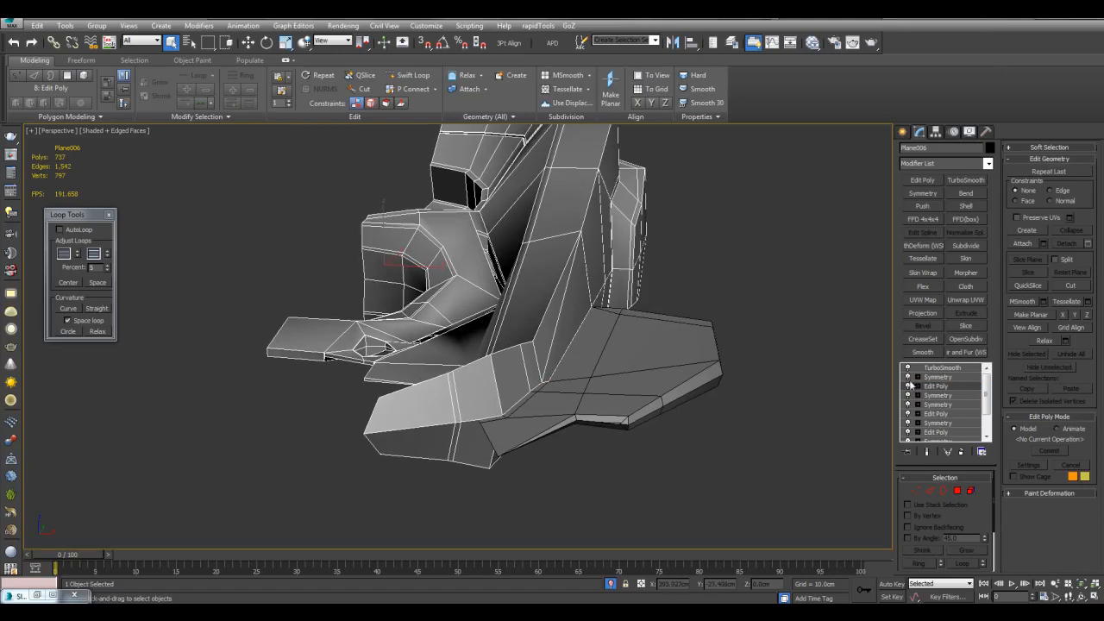
pyautogui.click(632, 367)
pyautogui.click(631, 367)
pyautogui.rightClick(936, 374)
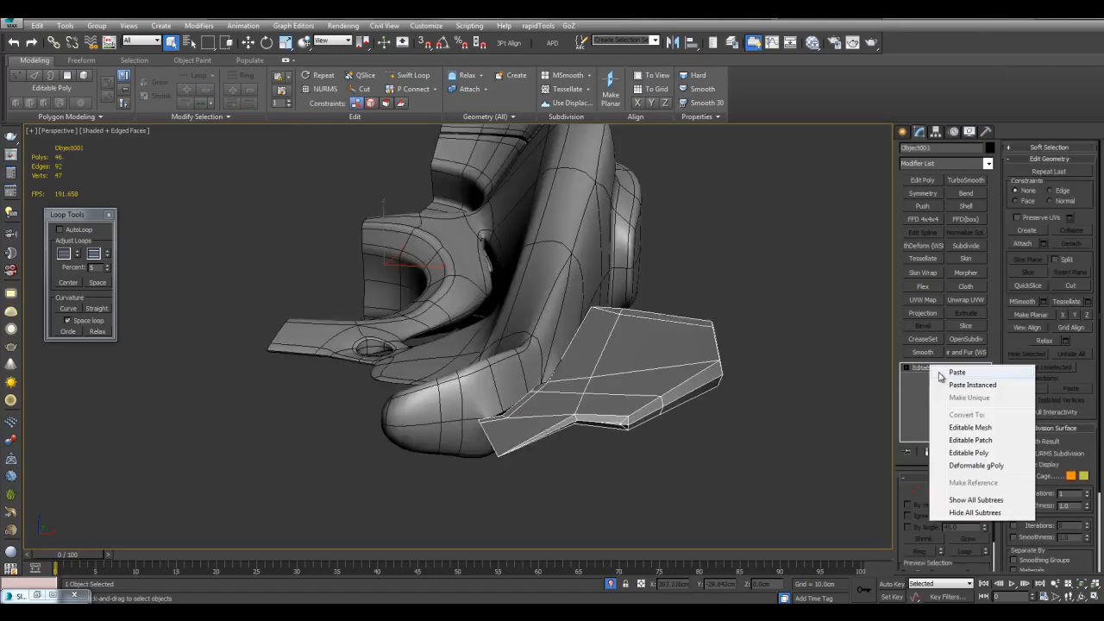
pyautogui.click(942, 373)
pyautogui.click(938, 377)
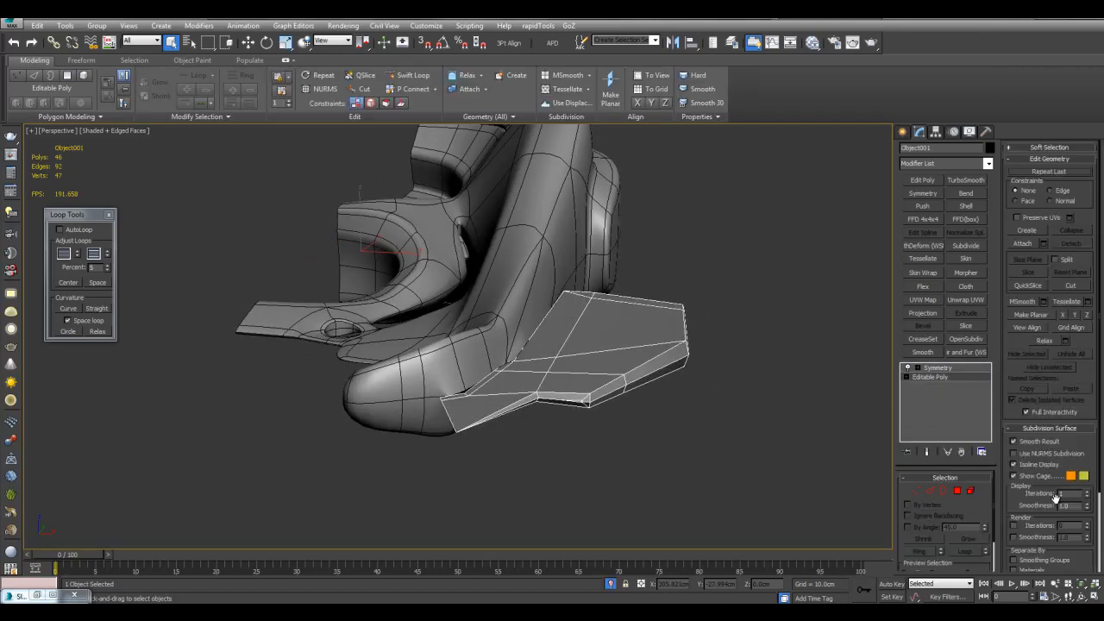
pyautogui.click(952, 369)
pyautogui.press('1')
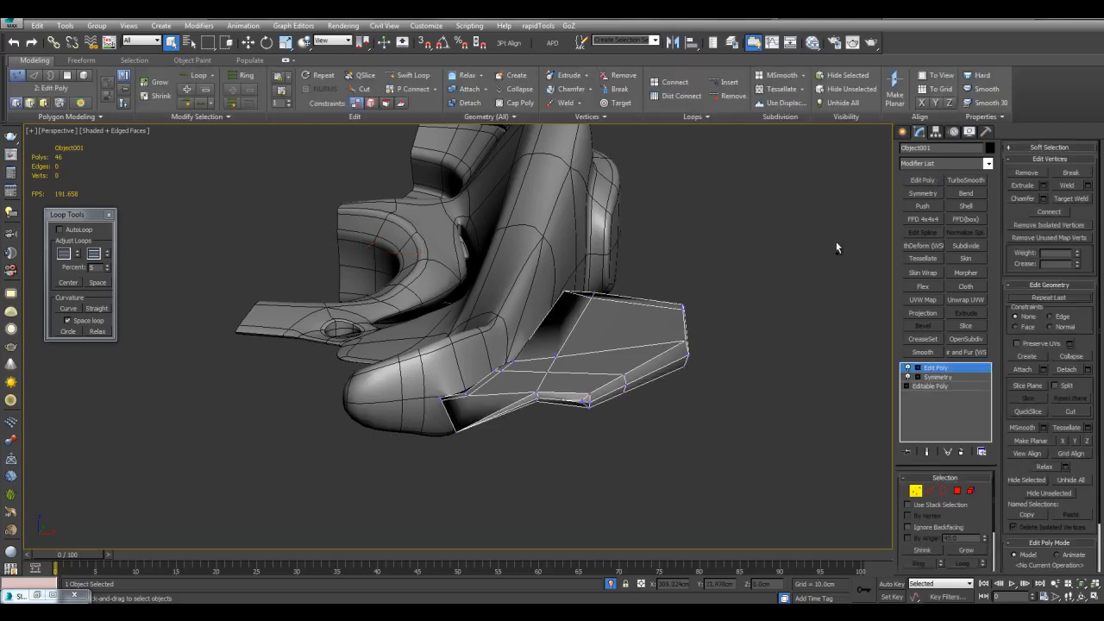
# Step: Select the flange's vertices in the Edit Poly and add a second Symmetry above that modifier
pyautogui.keyDown('alt'); pyautogui.moveTo(614, 338); pyautogui.dragTo(546, 349, button='middle'); pyautogui.keyUp('alt')
pyautogui.moveTo(507, 321); pyautogui.dragTo(570, 224)
pyautogui.keyDown('alt'); pyautogui.moveTo(626, 246); pyautogui.dragTo(607, 289, button='middle'); pyautogui.keyUp('alt')
pyautogui.scroll(3, 589, 283)
pyautogui.scroll(-3, 607, 289)
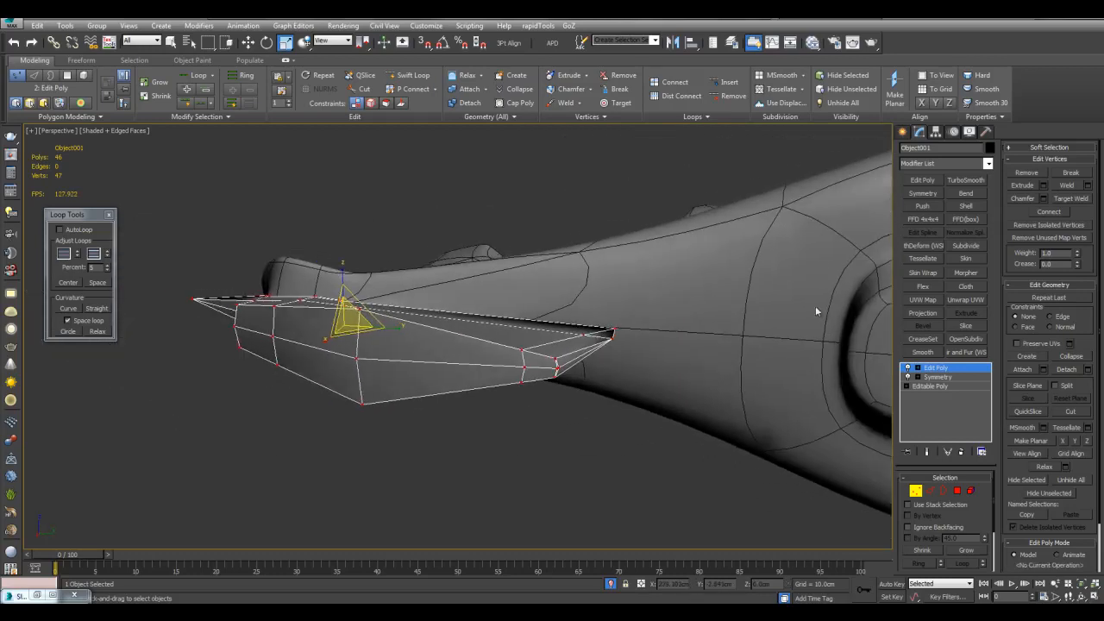
pyautogui.click(947, 368)
pyautogui.click(978, 176)
pyautogui.click(950, 378)
# Step: Convert the polygons along the flange's inner edge to a vertex selection and raise the end vertices about 1.4 cm along Z
pyautogui.scroll(3, 640, 331)
pyautogui.press('4')
pyautogui.press('q')
pyautogui.click(671, 331)
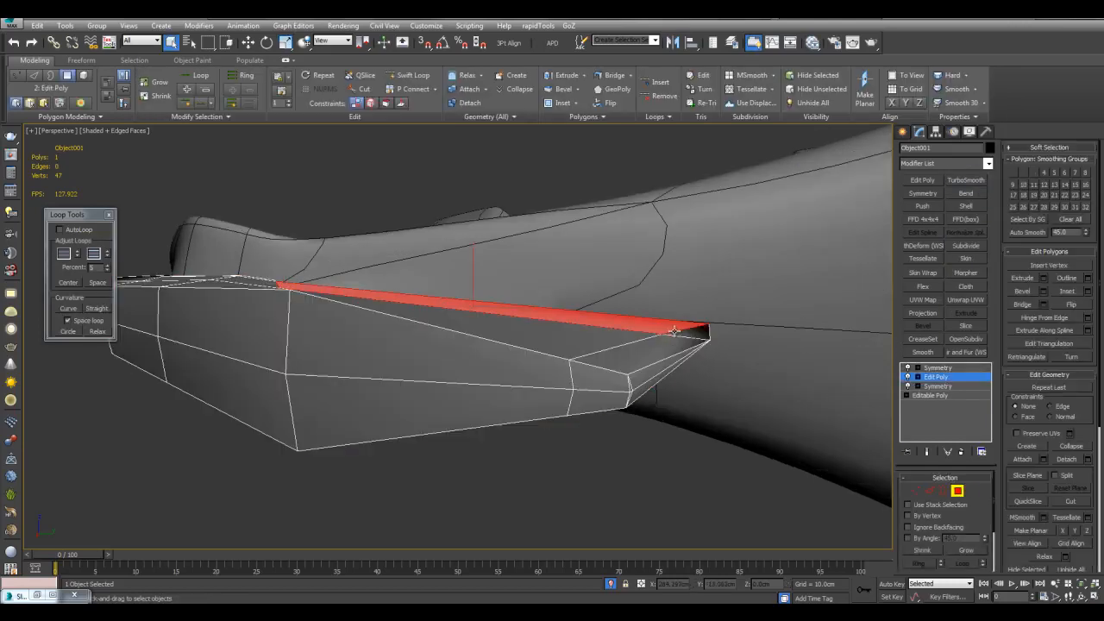
pyautogui.keyDown('ctrl'); pyautogui.click(610, 323); pyautogui.keyUp('ctrl')
pyautogui.keyDown('alt'); pyautogui.moveTo(580, 319); pyautogui.dragTo(546, 315, button='middle'); pyautogui.keyUp('alt')
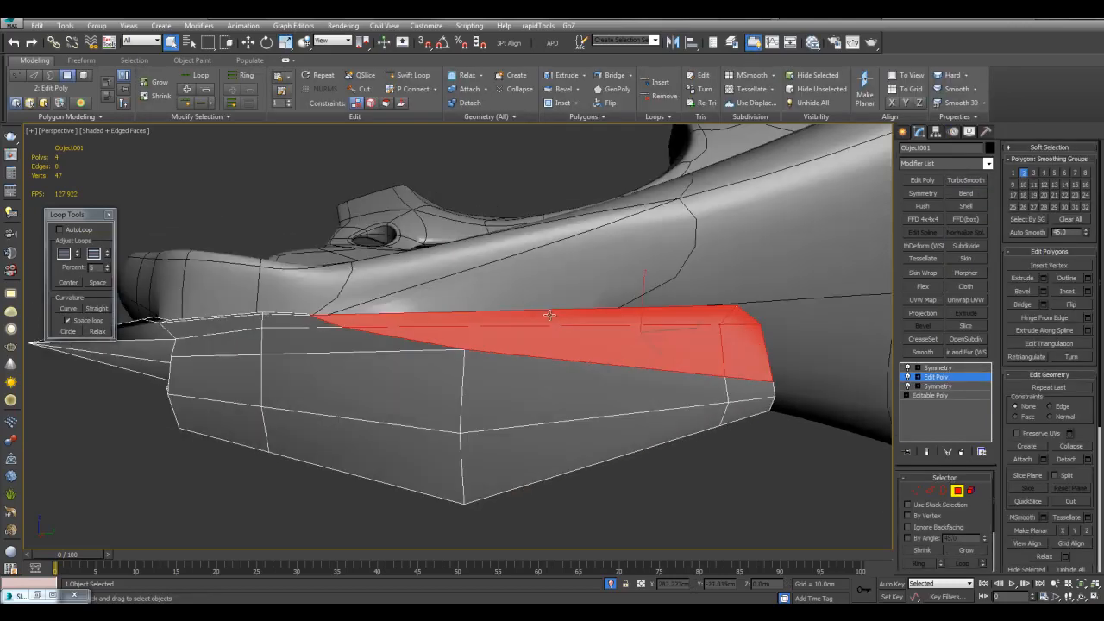
pyautogui.hotkey('ctrl', '1')
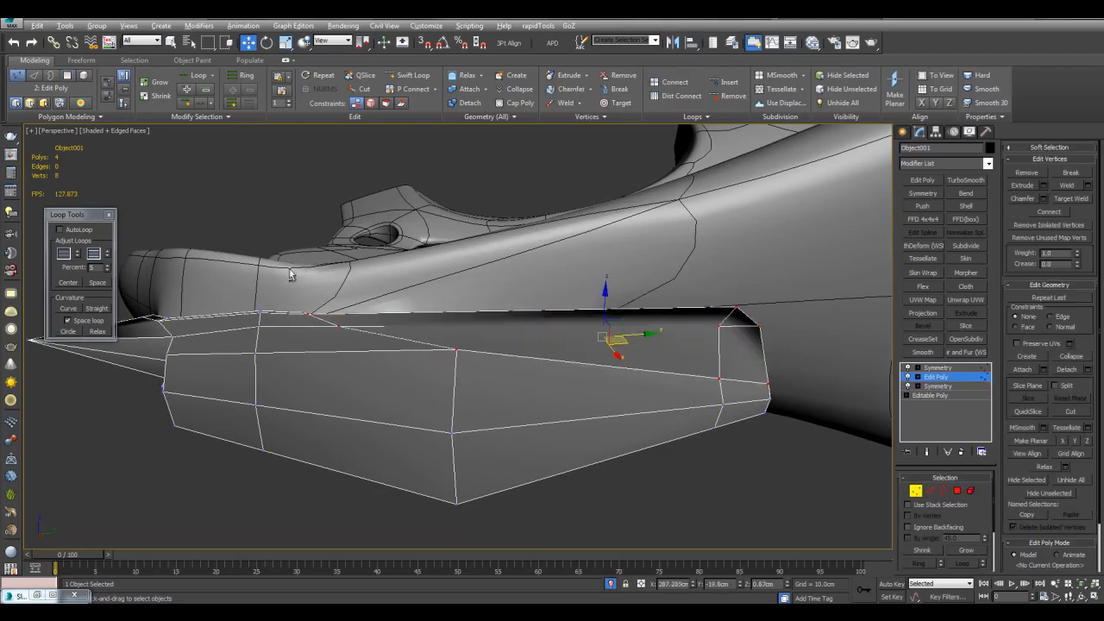
pyautogui.keyDown('alt'); pyautogui.moveTo(585, 303); pyautogui.dragTo(726, 280, button='middle'); pyautogui.keyUp('alt')
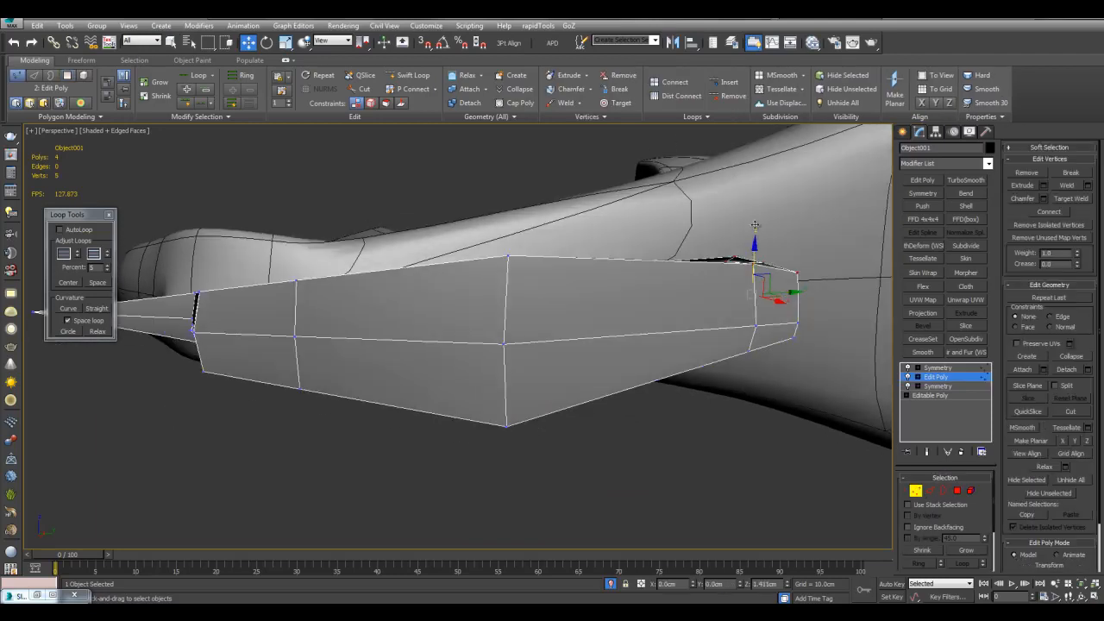
# Step: Leave vertex editing, isolate the detached flange from the hull and display it see-through
pyautogui.scroll(-3, 616, 217)
pyautogui.keyDown('alt'); pyautogui.moveTo(616, 217); pyautogui.dragTo(679, 249, button='middle'); pyautogui.keyUp('alt')
pyautogui.click(682, 247)
pyautogui.scroll(5, 690, 259)
pyautogui.keyDown('alt'); pyautogui.moveTo(721, 296); pyautogui.dragTo(544, 284, button='middle'); pyautogui.keyUp('alt')
pyautogui.scroll(3, 544, 252)
pyautogui.scroll(-3, 544, 251)
pyautogui.press('1')
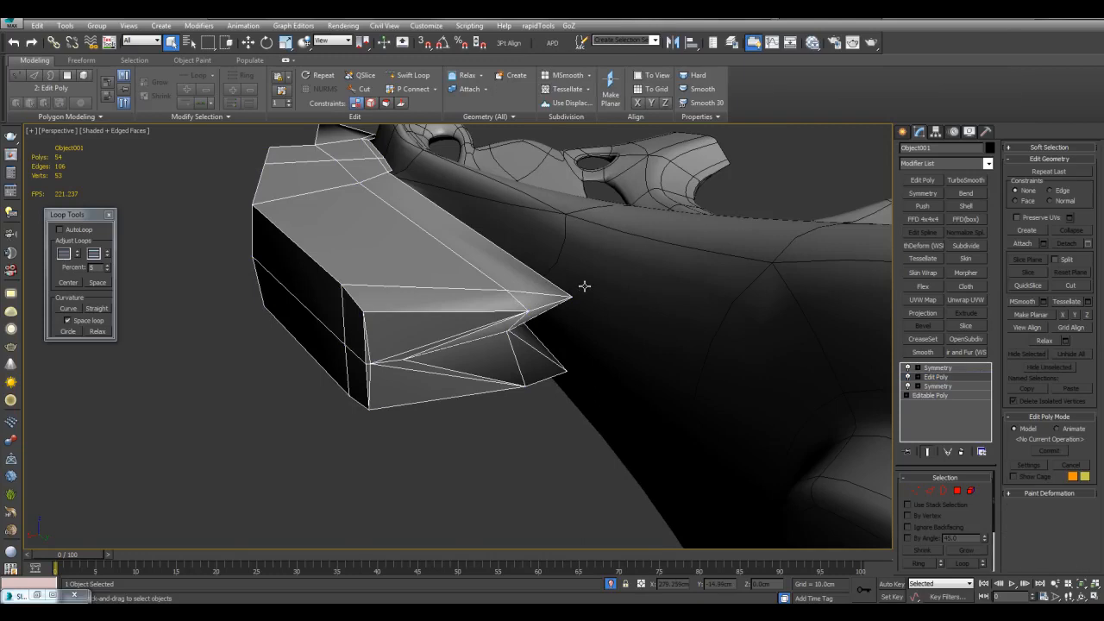
pyautogui.hotkey('alt', 'q')
pyautogui.hotkey('alt', 'q')
pyautogui.keyDown('alt'); pyautogui.moveTo(470, 273); pyautogui.dragTo(899, 234, button='middle'); pyautogui.keyUp('alt')
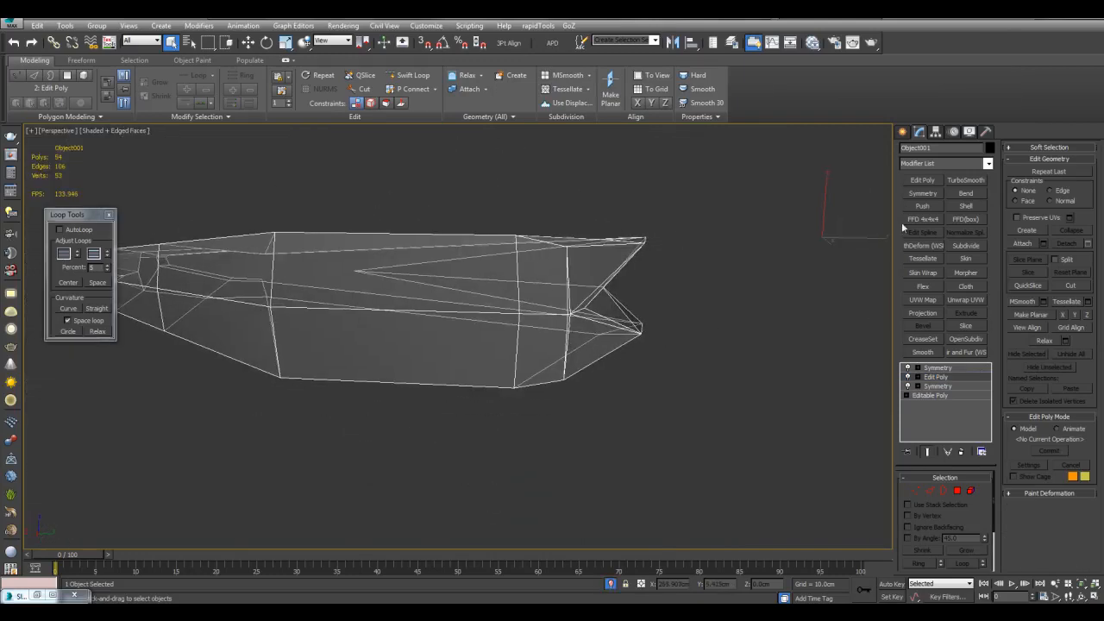
# Step: Add an Edit Poly above the second Symmetry and inspect the pinched polygons on the flange's inner end
pyautogui.click(944, 366)
pyautogui.click(922, 179)
pyautogui.scroll(5, 594, 244)
pyautogui.press('4')
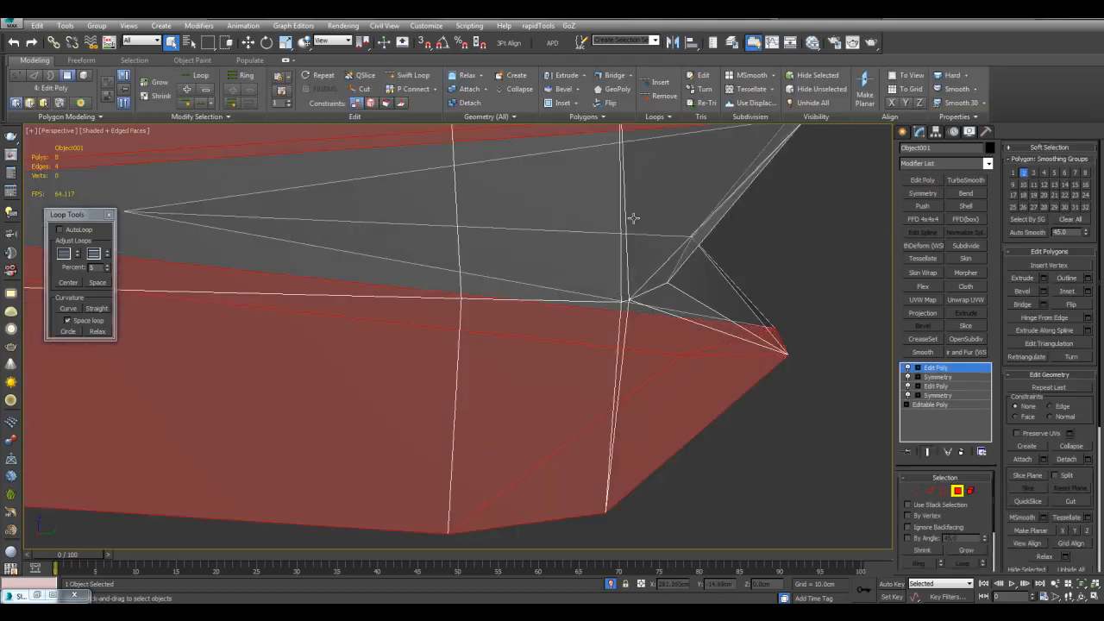
pyautogui.click(743, 255)
pyautogui.scroll(-6, 690, 258)
pyautogui.keyDown('alt'); pyautogui.moveTo(621, 276); pyautogui.dragTo(431, 309, button='middle'); pyautogui.keyUp('alt')
# Step: Select the edges around the pinched vertices on the flange's end face and straighten its middle with Loop Tools
pyautogui.press('2')
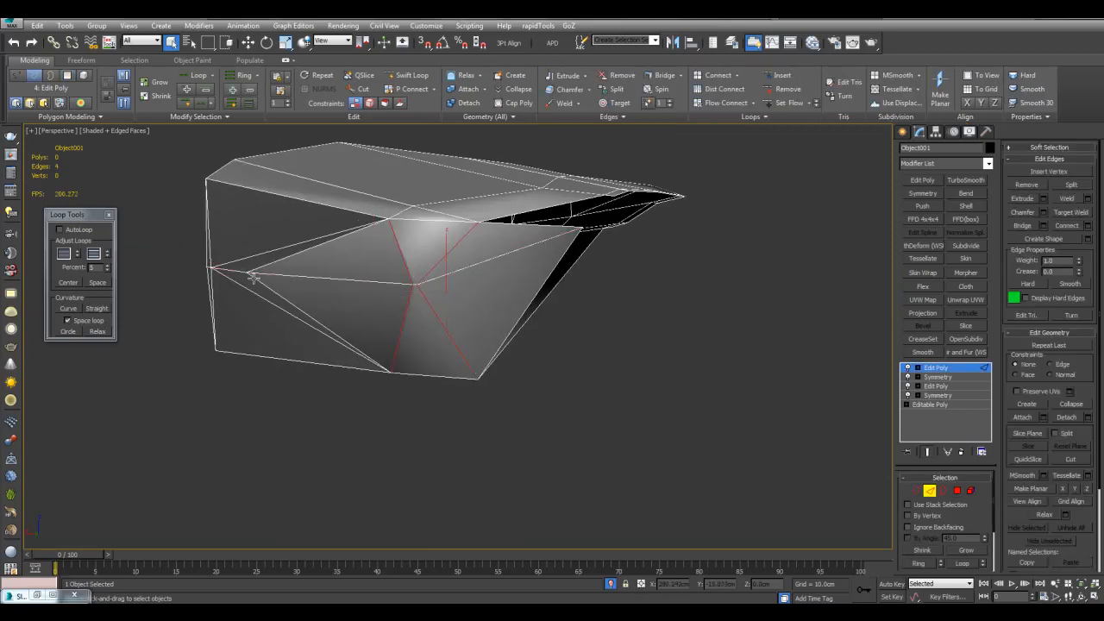
pyautogui.keyDown('alt'); pyautogui.moveTo(261, 267); pyautogui.dragTo(463, 291, button='middle'); pyautogui.keyUp('alt')
pyautogui.scroll(-2, 463, 291)
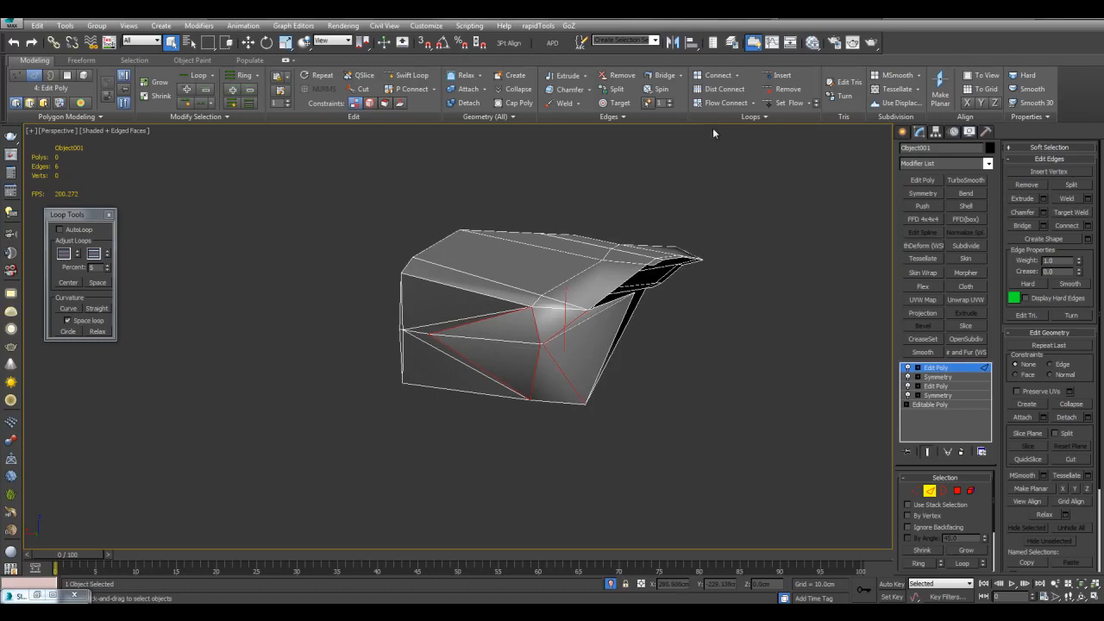
pyautogui.click(750, 116)
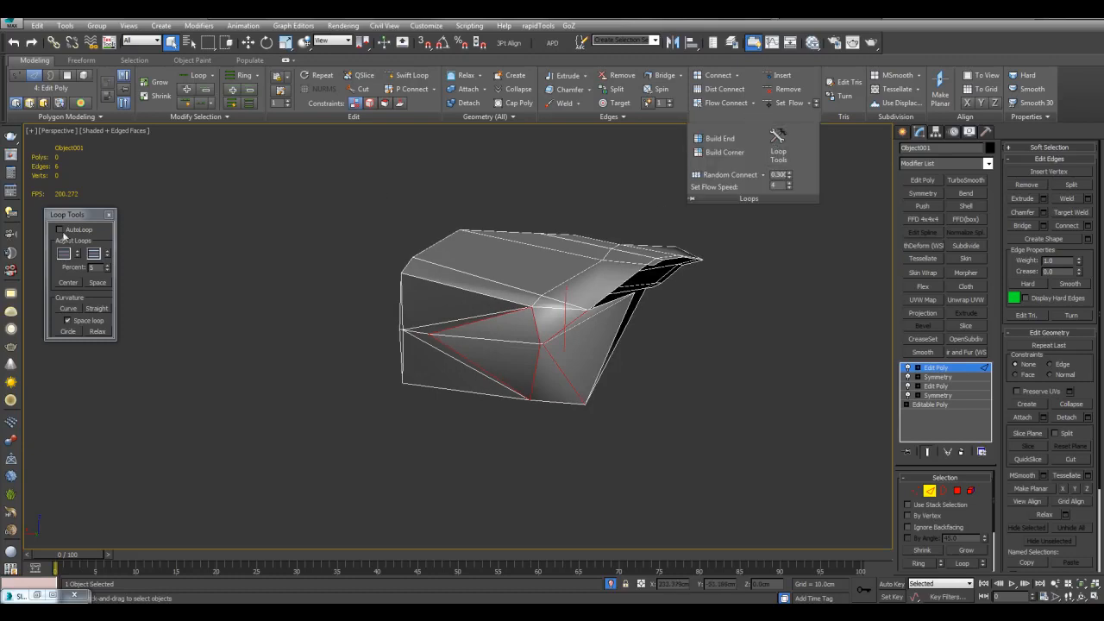
pyautogui.scroll(2, 203, 272)
# Step: Target weld the stray vertex to the end face's middle corner and remove the two diagonal edges
pyautogui.keyDown('alt'); pyautogui.moveTo(224, 293); pyautogui.dragTo(536, 323, button='middle'); pyautogui.keyUp('alt')
pyautogui.scroll(3, 534, 322)
pyautogui.press('1')
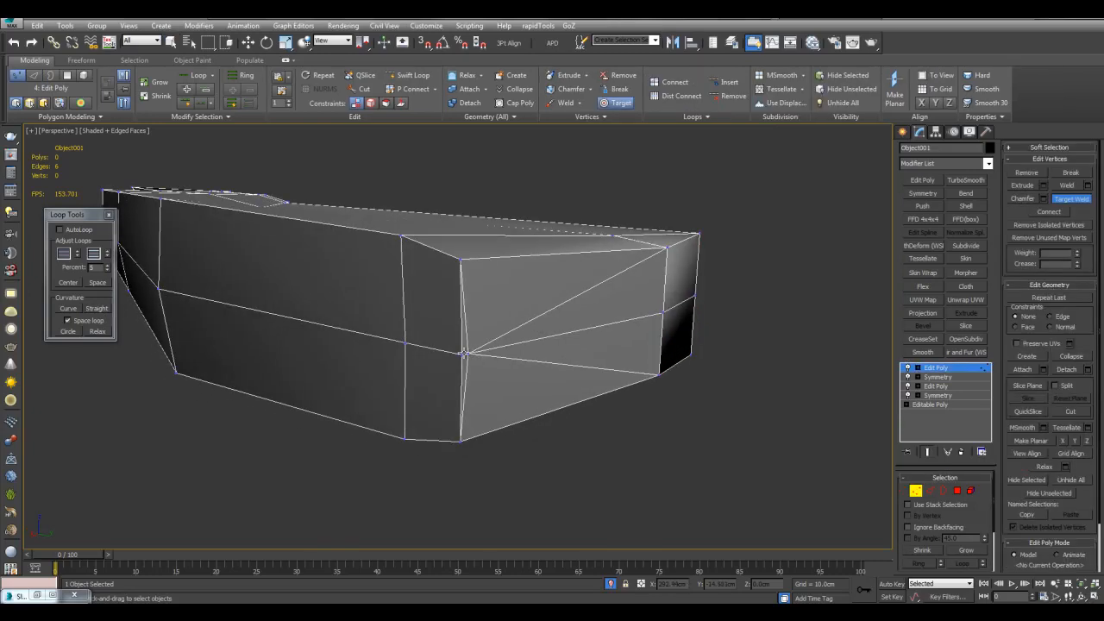
pyautogui.press('2')
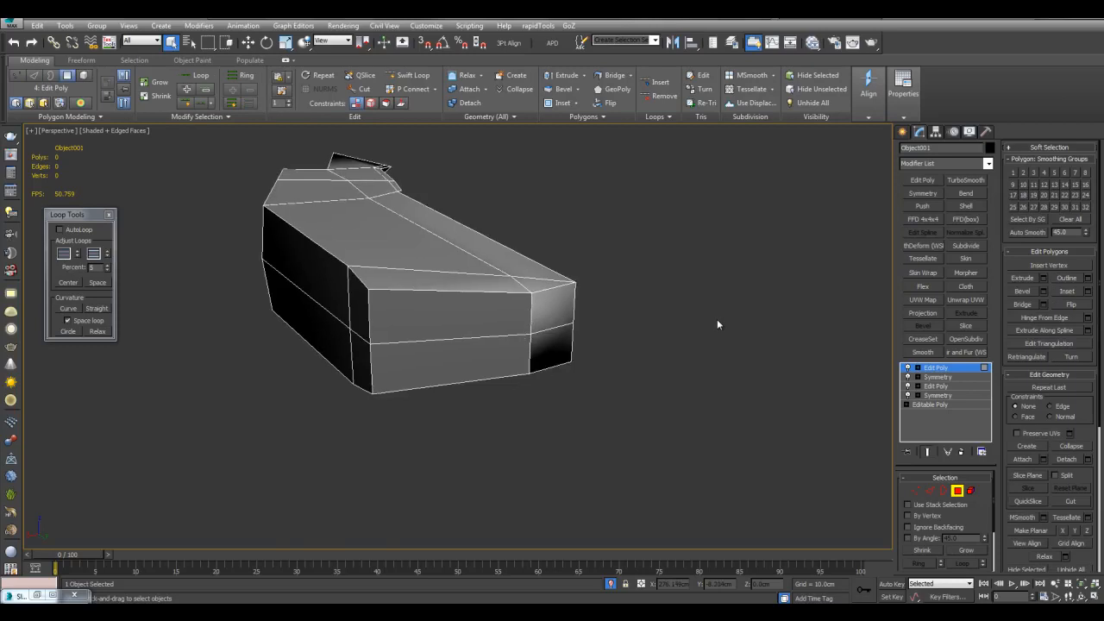
# Step: Examine the shading of the flange's end corner with the edge display switched off and on
pyautogui.scroll(3, 718, 319)
pyautogui.hotkey('ctrl', 'a')
pyautogui.click(724, 316)
pyautogui.moveTo(681, 313)
pyautogui.mouseDown(button='middle')
pyautogui.moveTo(678, 328)
pyautogui.moveTo(638, 328)
pyautogui.mouseUp(button='middle')
pyautogui.scroll(3, 607, 365)
pyautogui.press('F4')
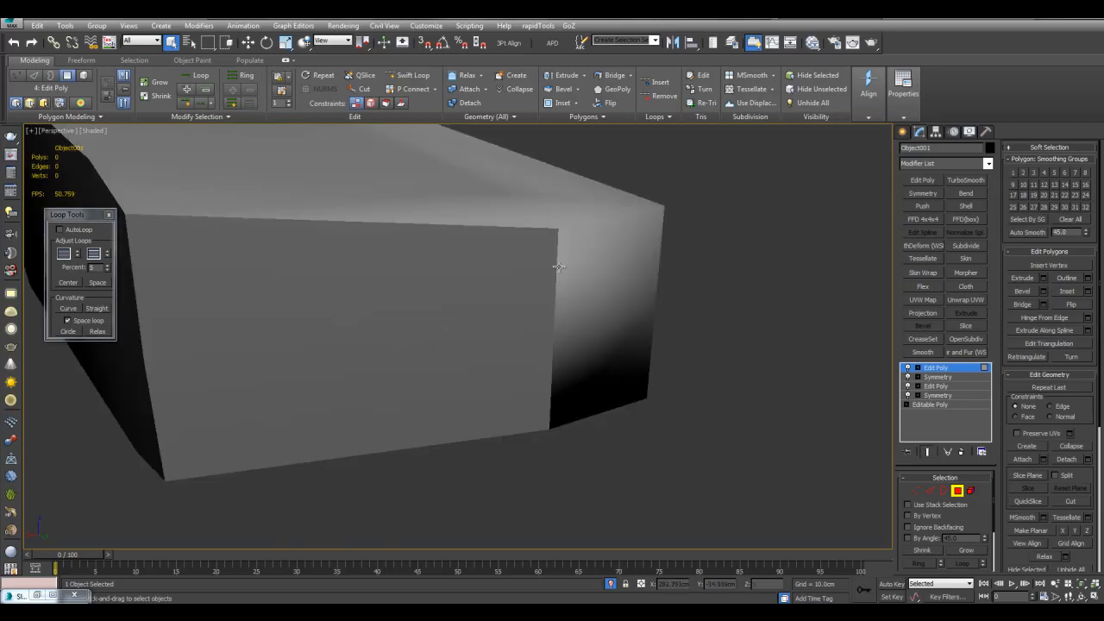
pyautogui.scroll(-3, 664, 342)
pyautogui.keyDown('alt'); pyautogui.moveTo(665, 343); pyautogui.dragTo(592, 355, button='middle'); pyautogui.keyUp('alt')
pyautogui.press('F4')
pyautogui.keyDown('alt'); pyautogui.moveTo(357, 339); pyautogui.dragTo(505, 342, button='middle'); pyautogui.keyUp('alt')
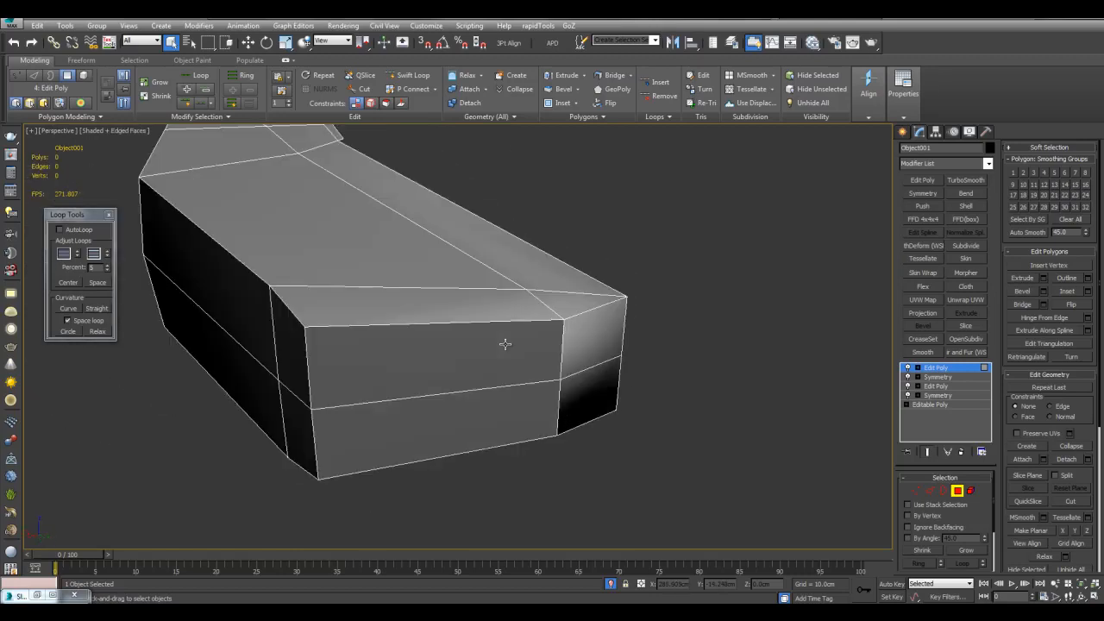
# Step: Select all the flange's polygons, redo their smoothing and check the shading without edges
pyautogui.hotkey('ctrl', 'a')
pyautogui.click(700, 327)
pyautogui.press('F4')
pyautogui.press('F4')
pyautogui.press('F4')
pyautogui.moveTo(701, 327)
pyautogui.keyDown('alt'); pyautogui.mouseDown(button='middle')
pyautogui.moveTo(698, 318)
pyautogui.moveTo(706, 325)
pyautogui.mouseUp(button='middle'); pyautogui.keyUp('alt')
pyautogui.press('F4')
pyautogui.scroll(-3, 705, 326)
pyautogui.press('4')
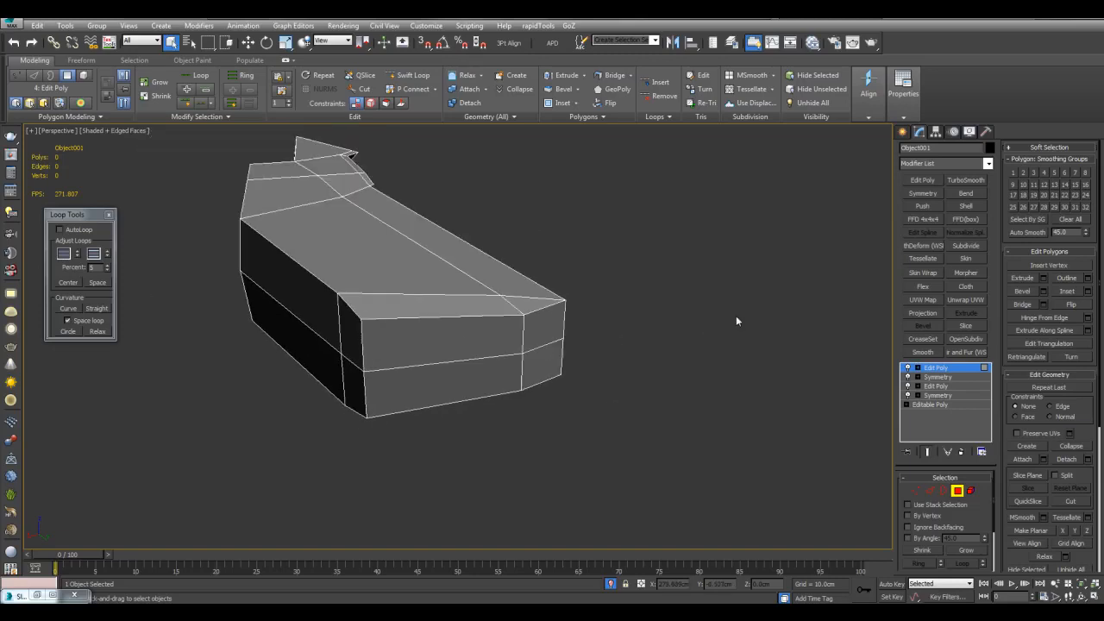
# Step: Paste Symmetry twice above the Edit Poly and add a TurboSmooth with 2 iterations and Isoline Display
pyautogui.rightClick(938, 369)
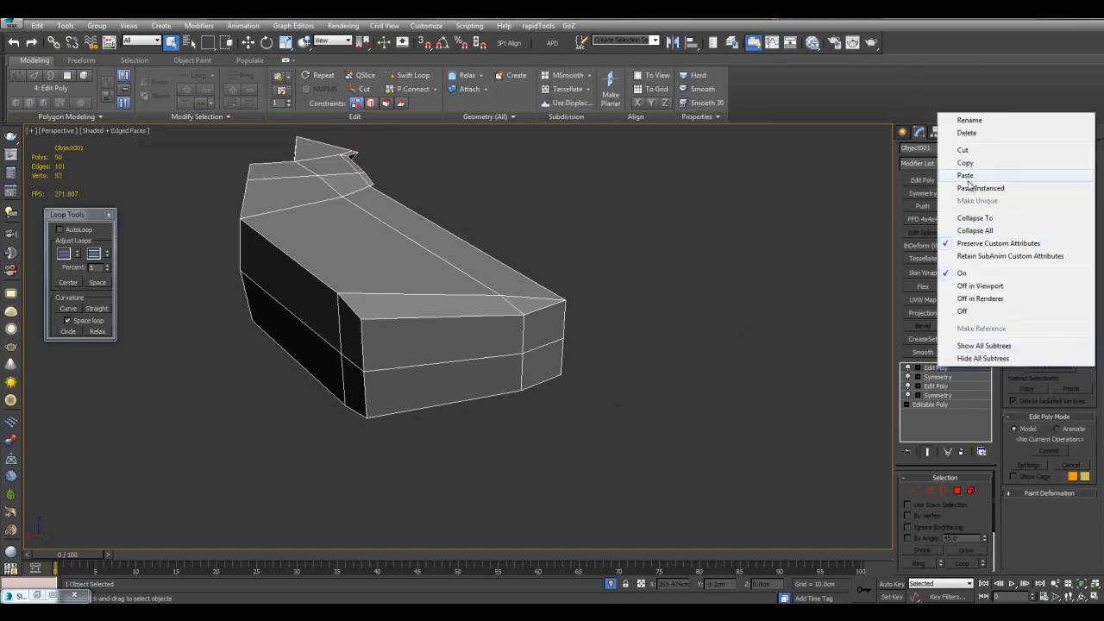
pyautogui.click(965, 175)
pyautogui.click(964, 181)
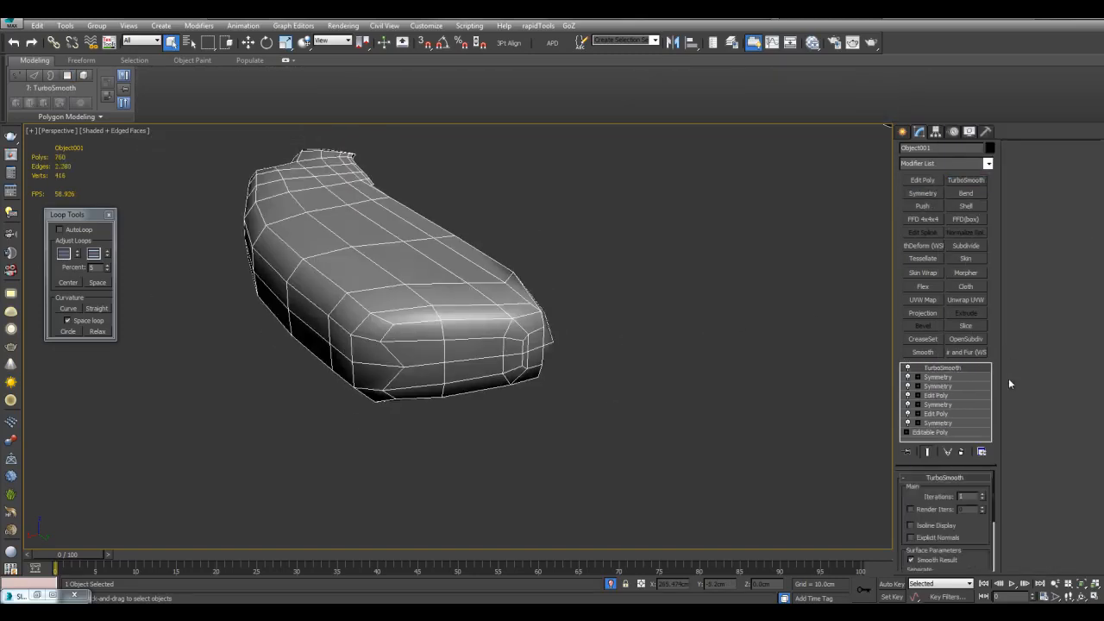
pyautogui.click(981, 495)
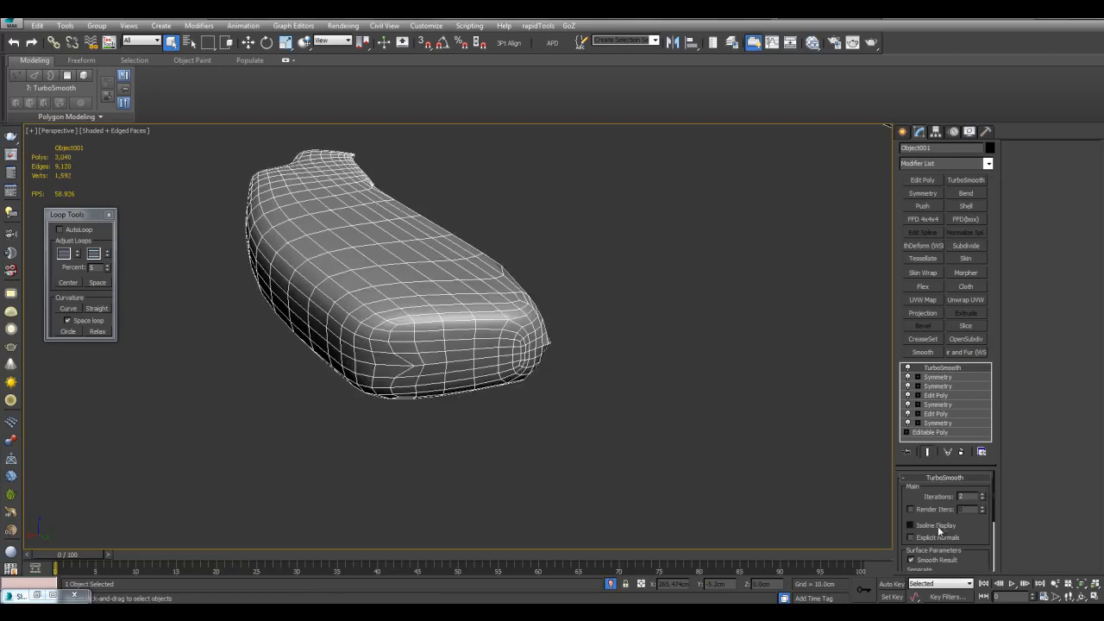
pyautogui.click(657, 413)
pyautogui.keyDown('alt'); pyautogui.moveTo(656, 412); pyautogui.dragTo(551, 359, button='middle'); pyautogui.keyUp('alt')
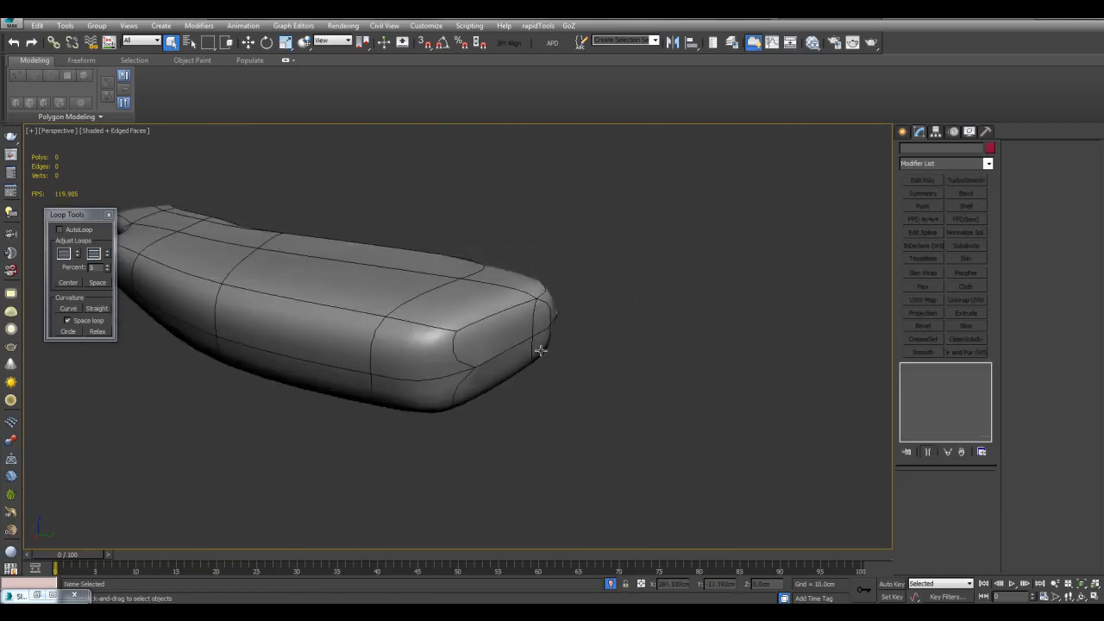
# Step: Return to the Edit Poly below the pasted Symmetries, hide the end result and select the vertices around the flange's end
pyautogui.click(551, 358)
pyautogui.keyDown('alt'); pyautogui.moveTo(712, 341); pyautogui.dragTo(363, 330, button='middle'); pyautogui.keyUp('alt')
pyautogui.hotkey('shift', 'e')
pyautogui.press('1')
pyautogui.moveTo(256, 232); pyautogui.dragTo(532, 400)
pyautogui.keyDown('alt'); pyautogui.moveTo(532, 399); pyautogui.dragTo(857, 277, button='middle'); pyautogui.keyUp('alt')
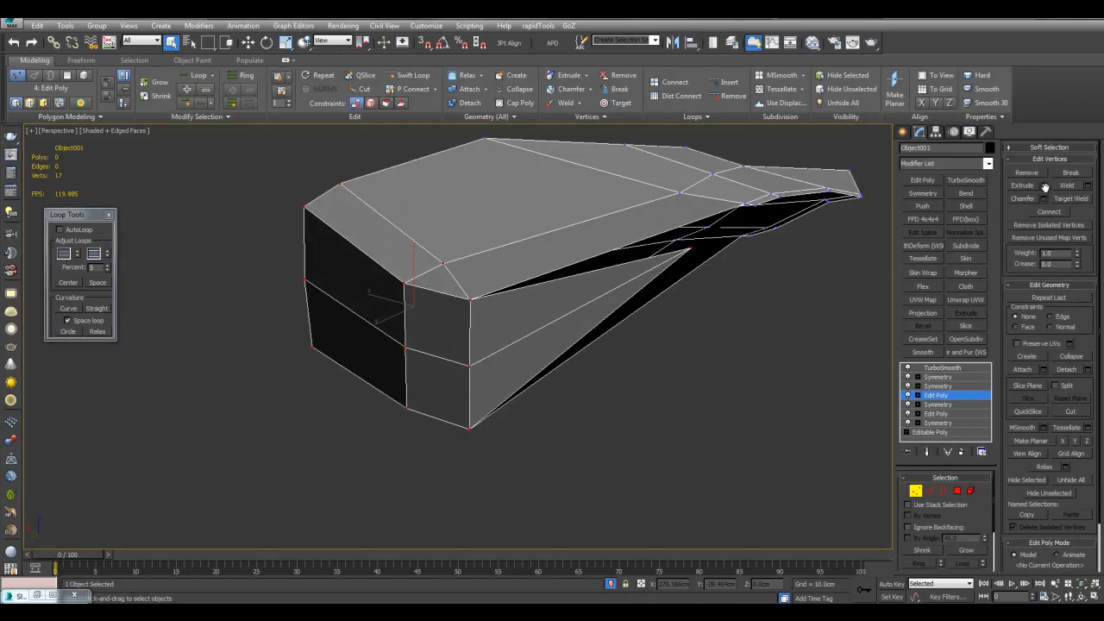
pyautogui.keyDown('alt'); pyautogui.moveTo(708, 397); pyautogui.dragTo(691, 358, button='middle'); pyautogui.keyUp('alt')
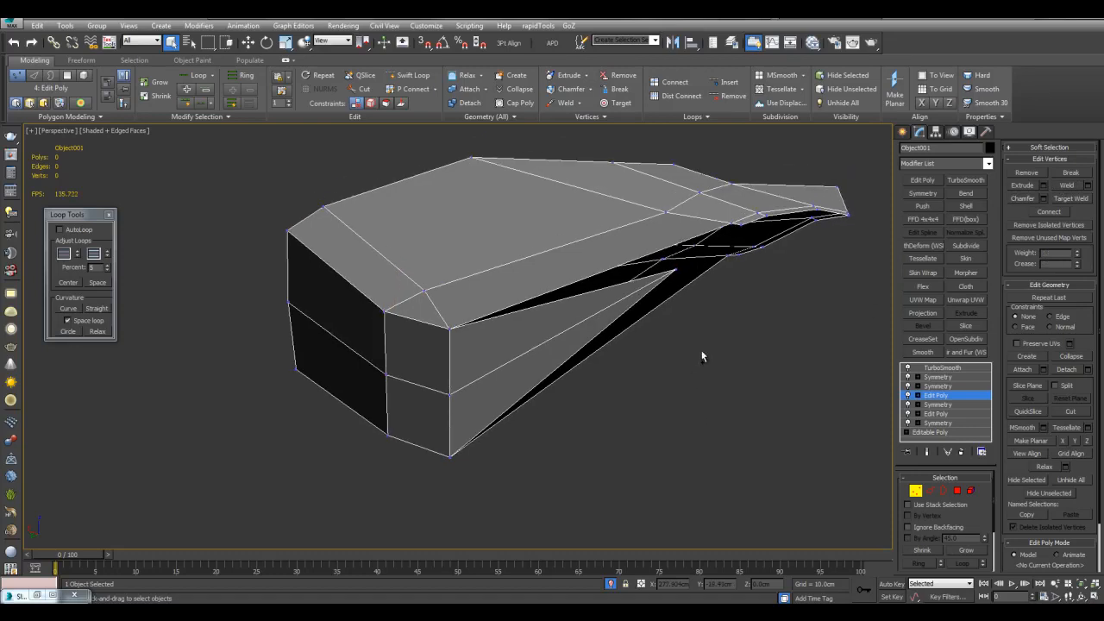
# Step: Weld the selected vertices around the flange's end and check the shading with edges hidden
pyautogui.click(1087, 186)
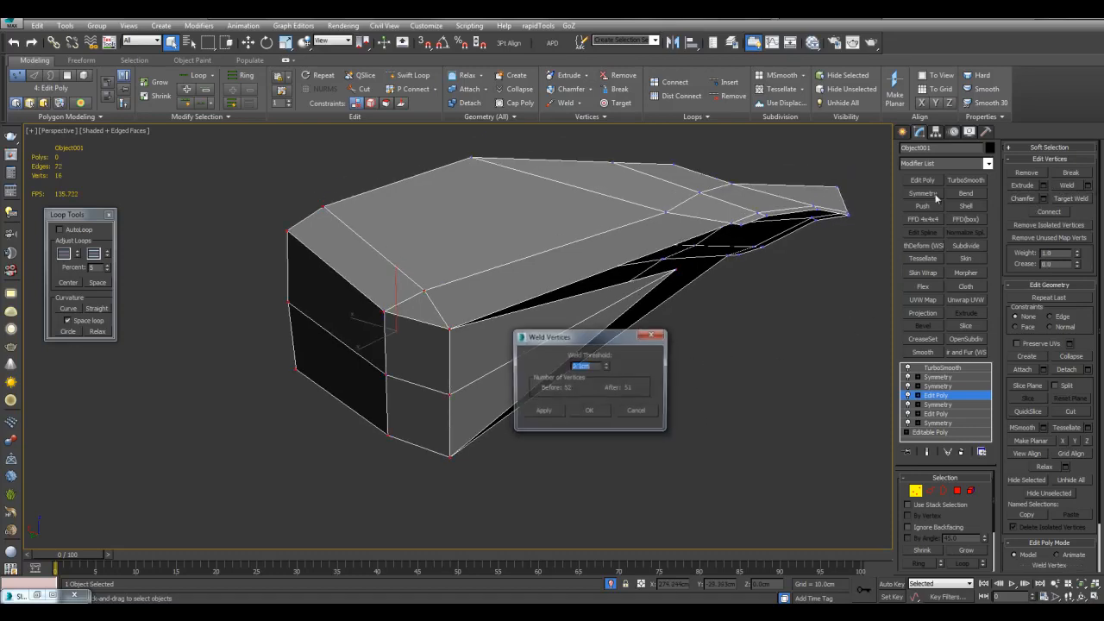
pyautogui.click(600, 416)
pyautogui.keyDown('alt'); pyautogui.moveTo(601, 383); pyautogui.dragTo(624, 377, button='middle'); pyautogui.keyUp('alt')
pyautogui.click(624, 377)
pyautogui.press('F4')
pyautogui.keyDown('alt'); pyautogui.moveTo(675, 332); pyautogui.dragTo(581, 315, button='middle'); pyautogui.keyUp('alt')
pyautogui.scroll(-3, 636, 319)
pyautogui.press('F4')
pyautogui.scroll(3, 682, 365)
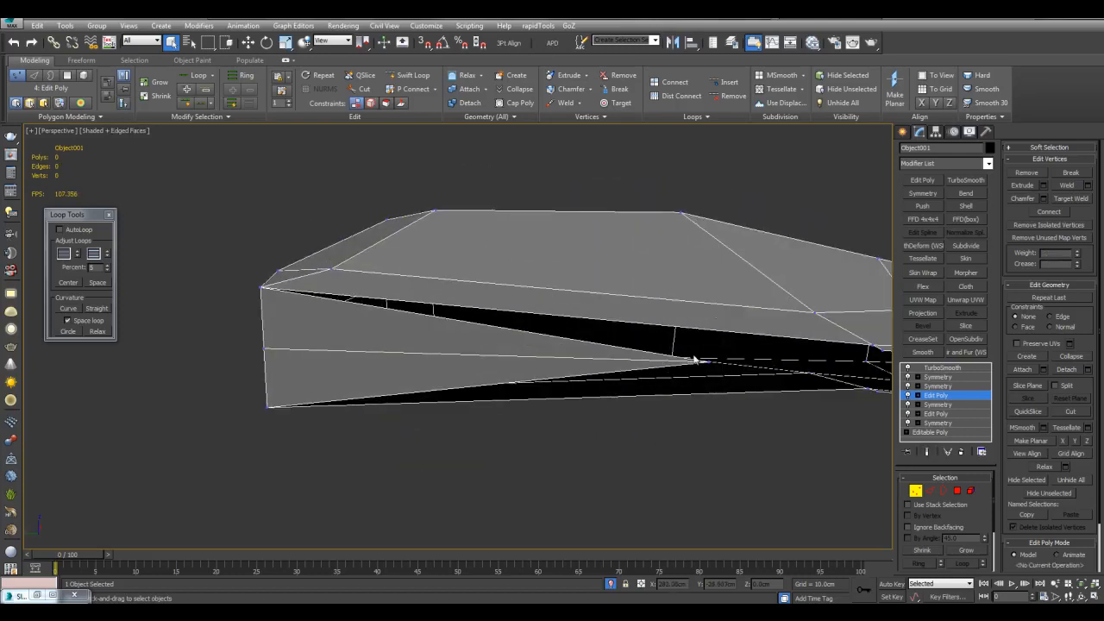
# Step: Delete the vertex at the tip of the triangular side faces and inspect the opened flange with edges off and on
pyautogui.moveTo(718, 376); pyautogui.dragTo(720, 379)
pyautogui.press('Delete')
pyautogui.moveTo(720, 379); pyautogui.dragTo(606, 340, button='middle')
pyautogui.scroll(-2, 597, 340)
pyautogui.press('F4')
pyautogui.press('F4')
pyautogui.scroll(3, 713, 325)
pyautogui.keyDown('alt'); pyautogui.moveTo(713, 325); pyautogui.dragTo(582, 271, button='middle'); pyautogui.keyUp('alt')
pyautogui.press('F4')
pyautogui.press('F4')
pyautogui.scroll(3, 584, 276)
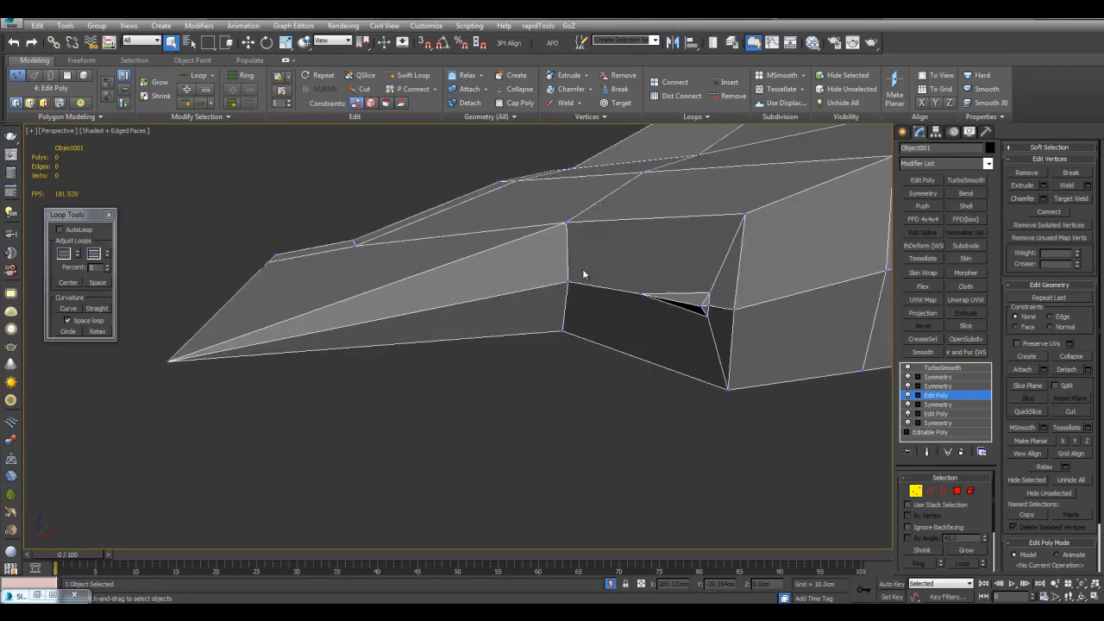
# Step: Remove the surplus edges around the small triangular hole near the flange's inner corner
pyautogui.scroll(3, 621, 301)
pyautogui.moveTo(802, 283); pyautogui.dragTo(569, 314, button='middle')
pyautogui.scroll(-3, 567, 297)
pyautogui.press('2')
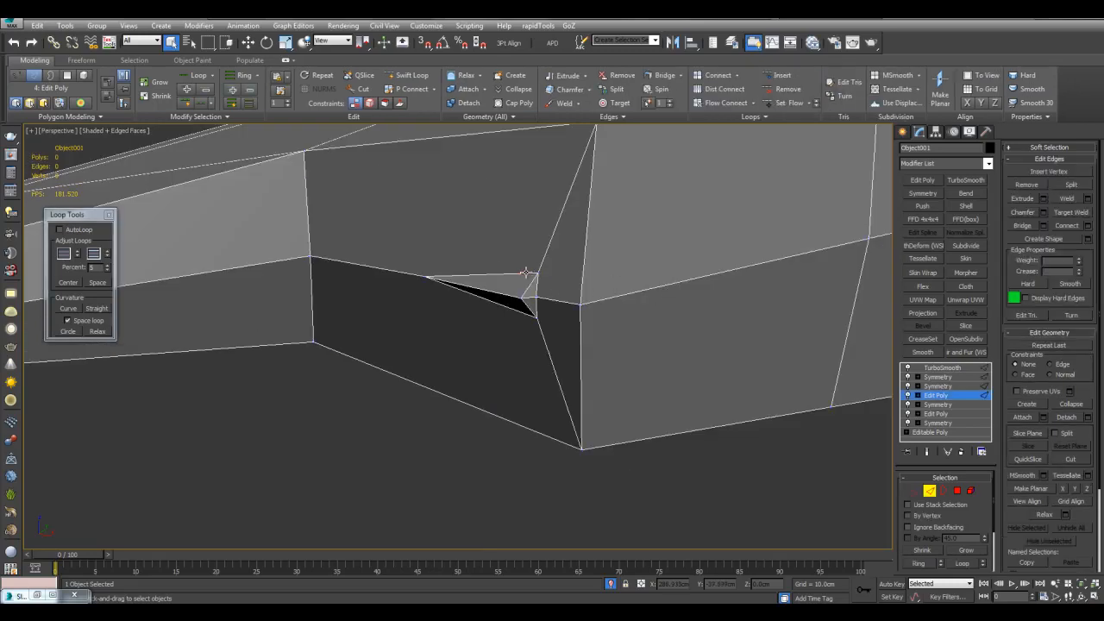
pyautogui.click(1027, 186)
pyautogui.moveTo(614, 238)
pyautogui.mouseDown(button='middle')
pyautogui.moveTo(664, 250)
pyautogui.moveTo(617, 258)
pyautogui.mouseUp(button='middle')
pyautogui.press('F3')
pyautogui.press('F3')
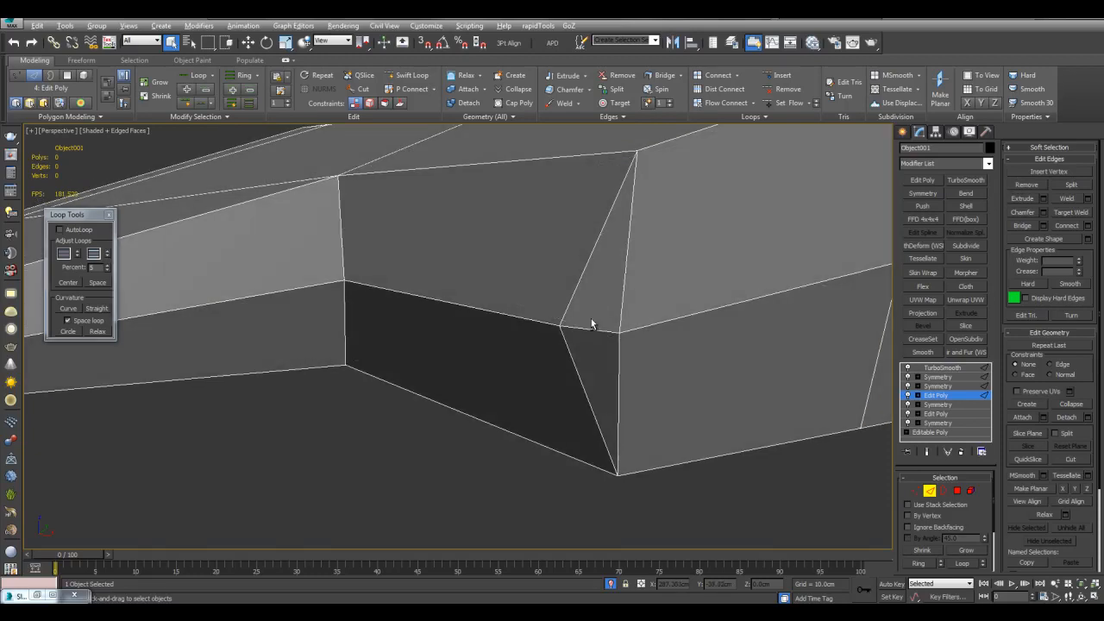
# Step: Target-weld the extra vertex beside the flange's end corner onto the middle vertex of the corner edge
pyautogui.click(588, 318)
pyautogui.press('1')
pyautogui.hotkey('ctrl', 'w')
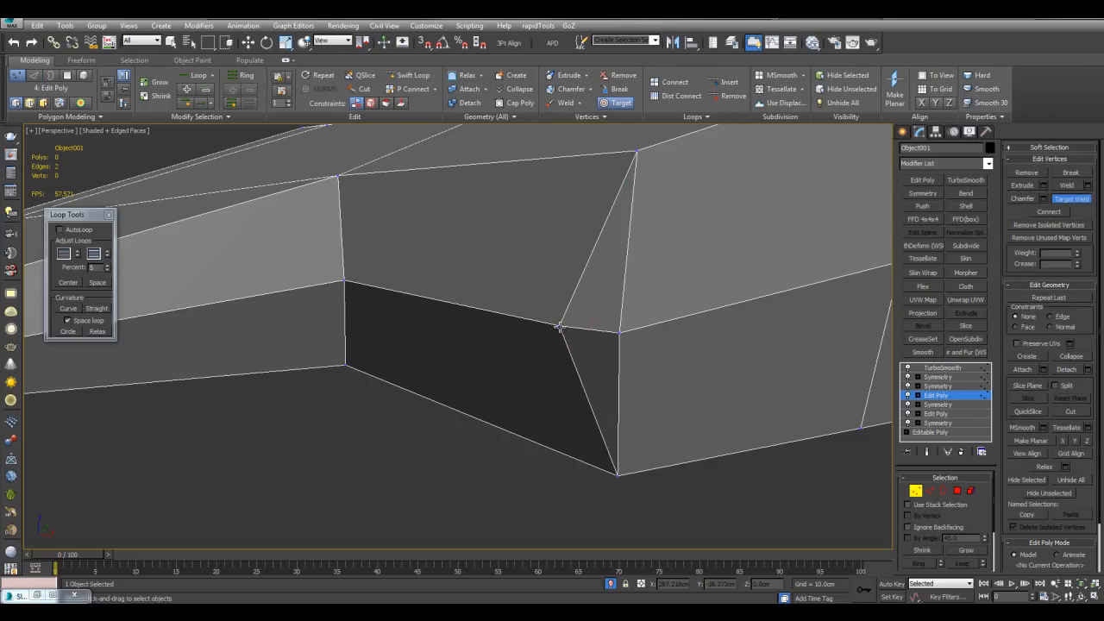
pyautogui.click(619, 333)
pyautogui.rightClick(645, 319)
pyautogui.scroll(-10, 641, 326)
pyautogui.press('F4')
pyautogui.keyDown('alt'); pyautogui.moveTo(639, 328); pyautogui.dragTo(425, 369, button='middle'); pyautogui.keyUp('alt')
pyautogui.press('F4')
pyautogui.hotkey('ctrl', 'e')
pyautogui.scroll(4, 620, 292)
pyautogui.moveTo(607, 272); pyautogui.dragTo(857, 379, button='middle')
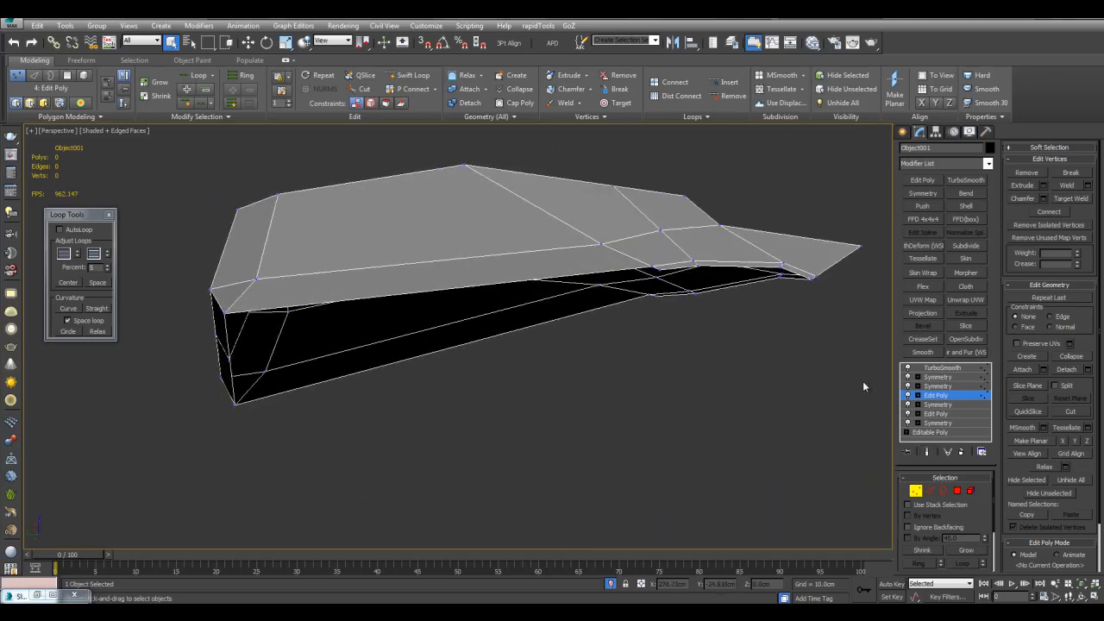
# Step: Select the upper and lower border edges of the flange's open long side and bridge them
pyautogui.click(940, 424)
pyautogui.moveTo(679, 295); pyautogui.dragTo(730, 310, button='middle')
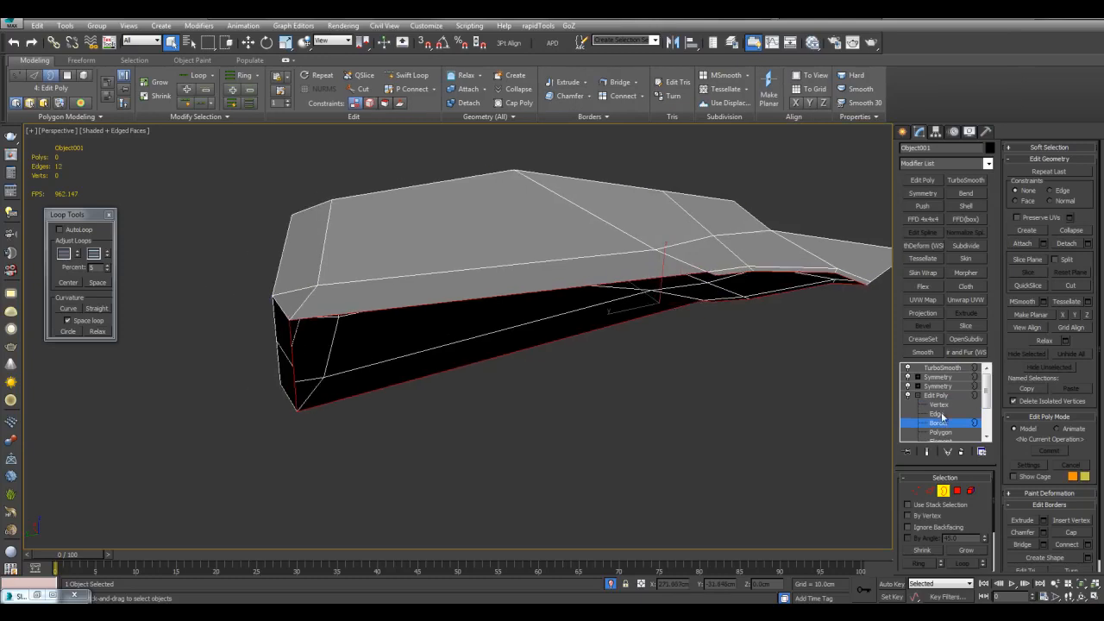
pyautogui.click(937, 414)
pyautogui.keyDown('alt'); pyautogui.moveTo(500, 345); pyautogui.dragTo(341, 319, button='middle'); pyautogui.keyUp('alt')
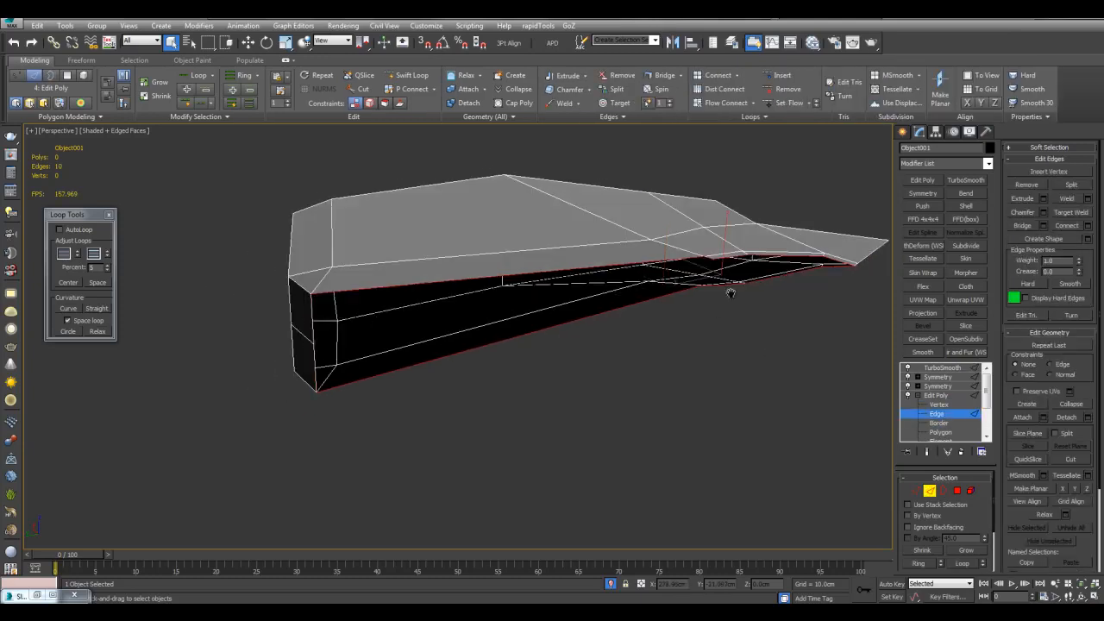
pyautogui.moveTo(713, 306); pyautogui.dragTo(486, 332, button='middle')
pyautogui.scroll(3, 487, 332)
pyautogui.hotkey('ctrl', 'b')
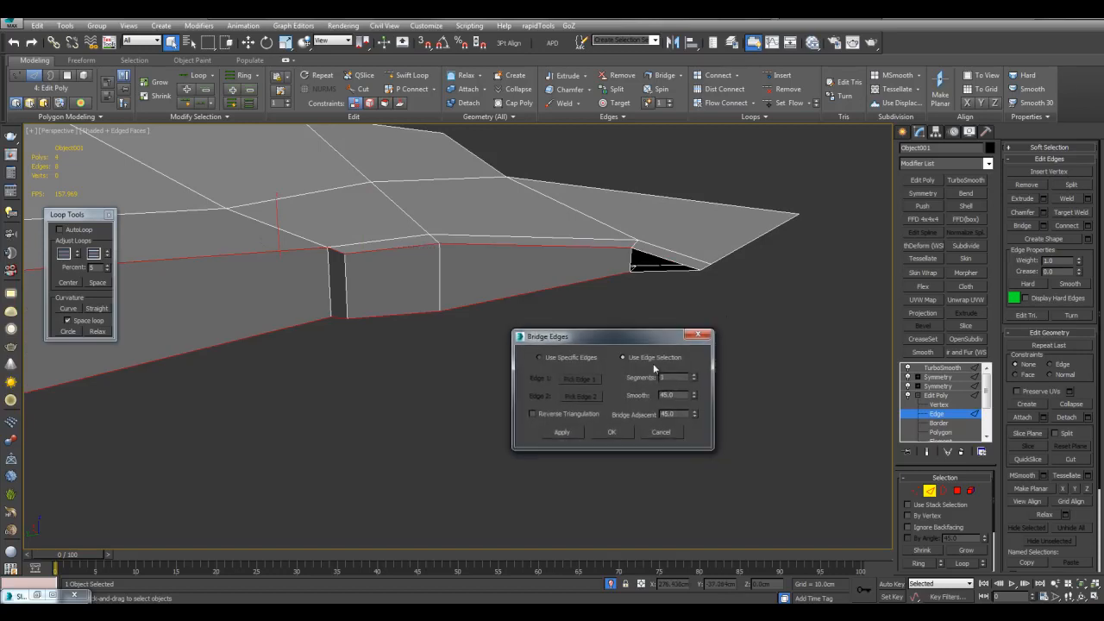
pyautogui.click(621, 432)
# Step: Ring-select the vertical edges of the bridged side and select the narrow open border at the flange's end corner
pyautogui.hotkey('alt', 'r')
pyautogui.moveTo(632, 257); pyautogui.dragTo(750, 325, button='middle')
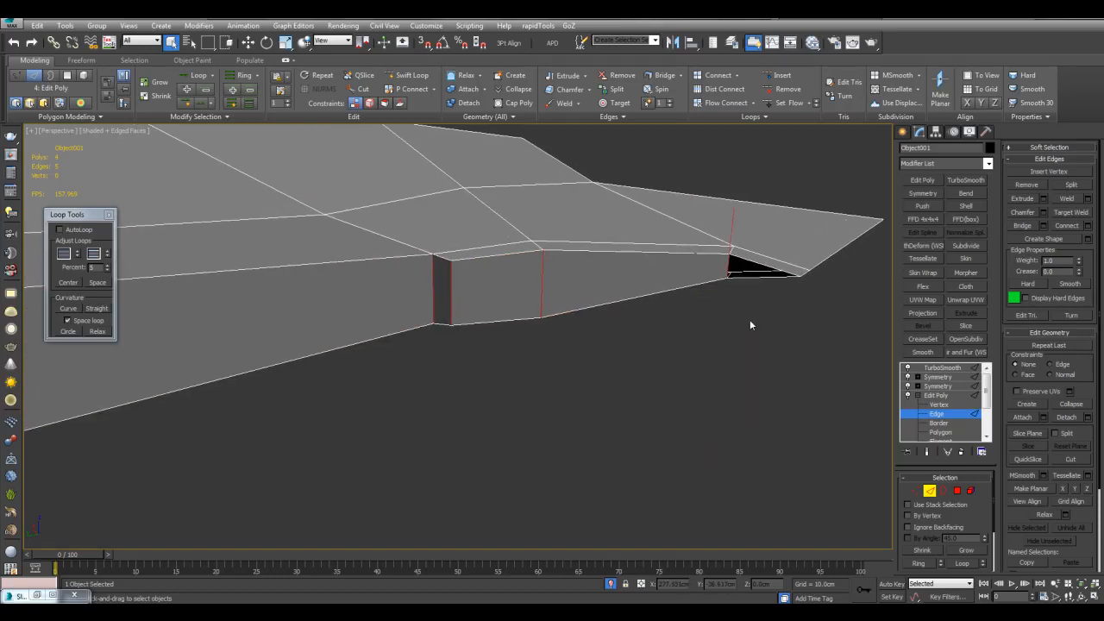
pyautogui.press('3')
pyautogui.scroll(-3, 743, 264)
pyautogui.moveTo(431, 339); pyautogui.dragTo(680, 323, button='middle')
pyautogui.moveTo(259, 331); pyautogui.dragTo(535, 340, button='middle')
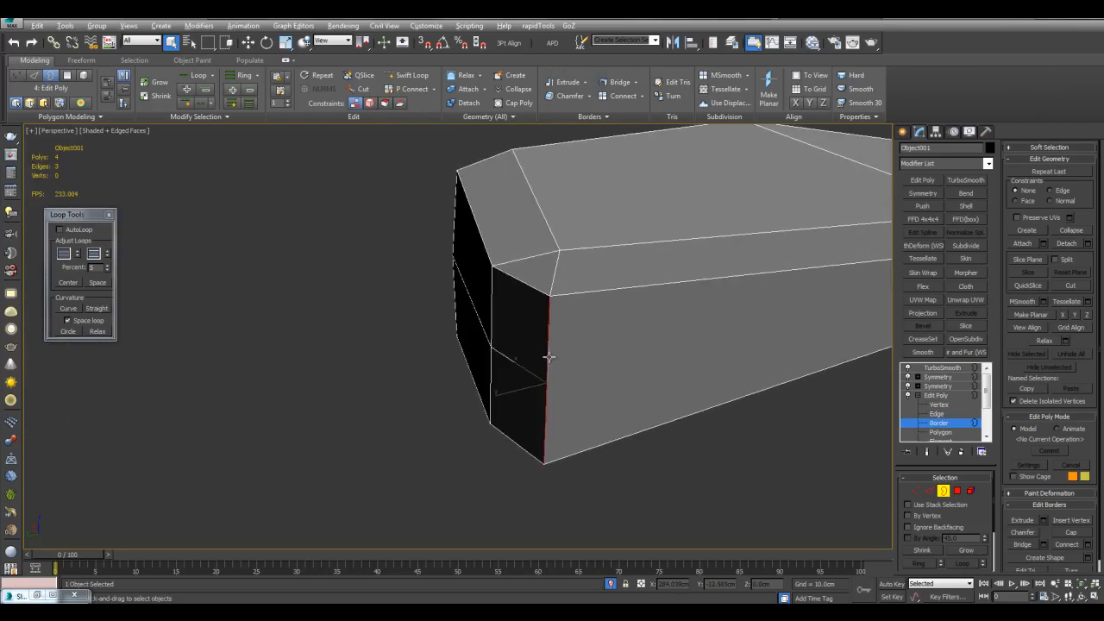
pyautogui.moveTo(692, 422); pyautogui.dragTo(533, 388, button='middle')
# Step: Add an Edit Poly above the lower pasted Symmetry and weld all its vertices with a 0.1 cm threshold
pyautogui.click(932, 388)
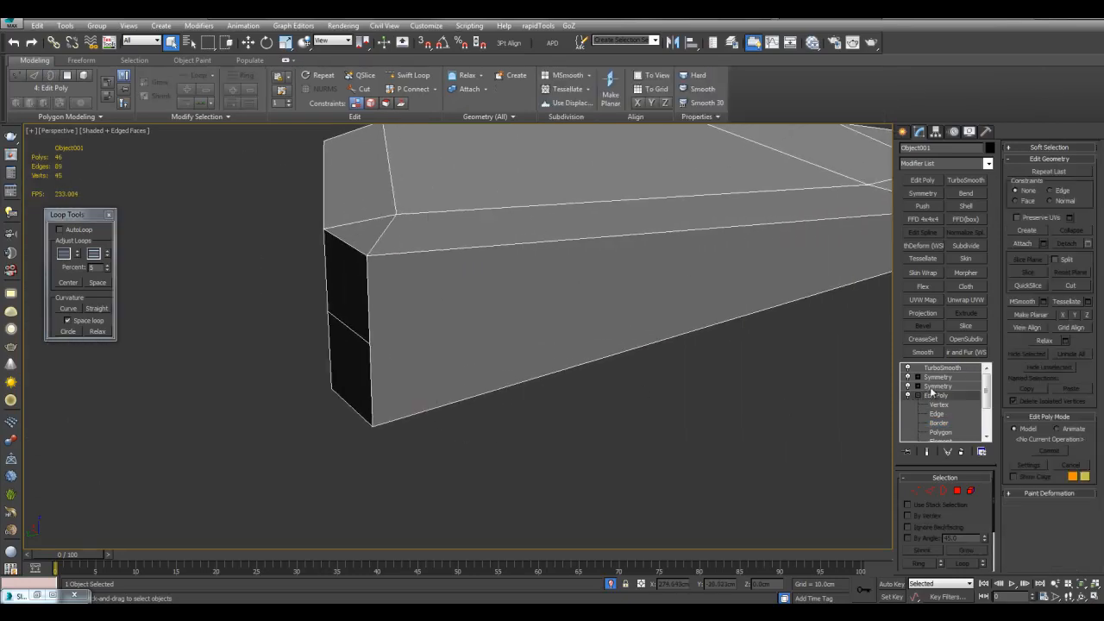
pyautogui.click(922, 180)
pyautogui.scroll(-4, 714, 301)
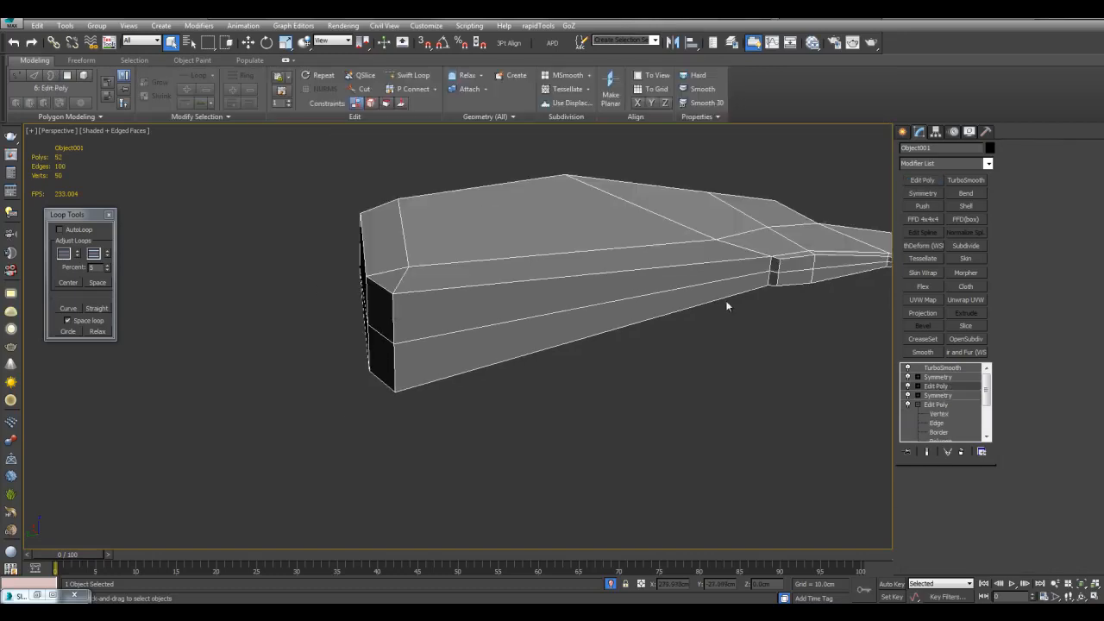
pyautogui.scroll(2, 757, 330)
pyautogui.scroll(-2, 737, 371)
pyautogui.scroll(-1, 737, 369)
pyautogui.hotkey('ctrl', 'a')
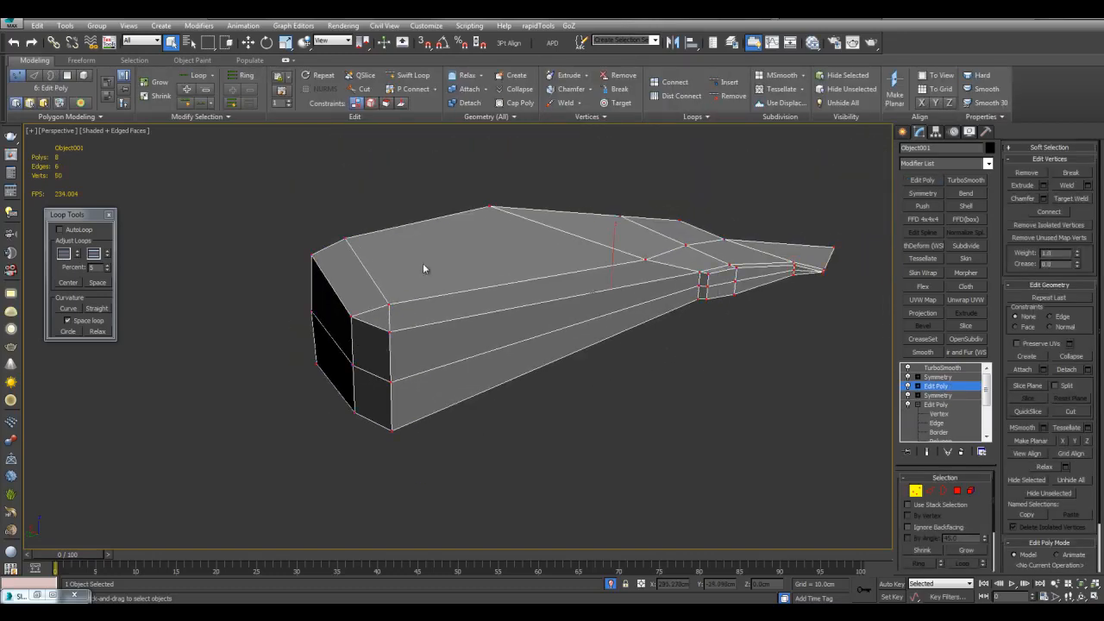
pyautogui.scroll(2, 443, 227)
pyautogui.click(1087, 186)
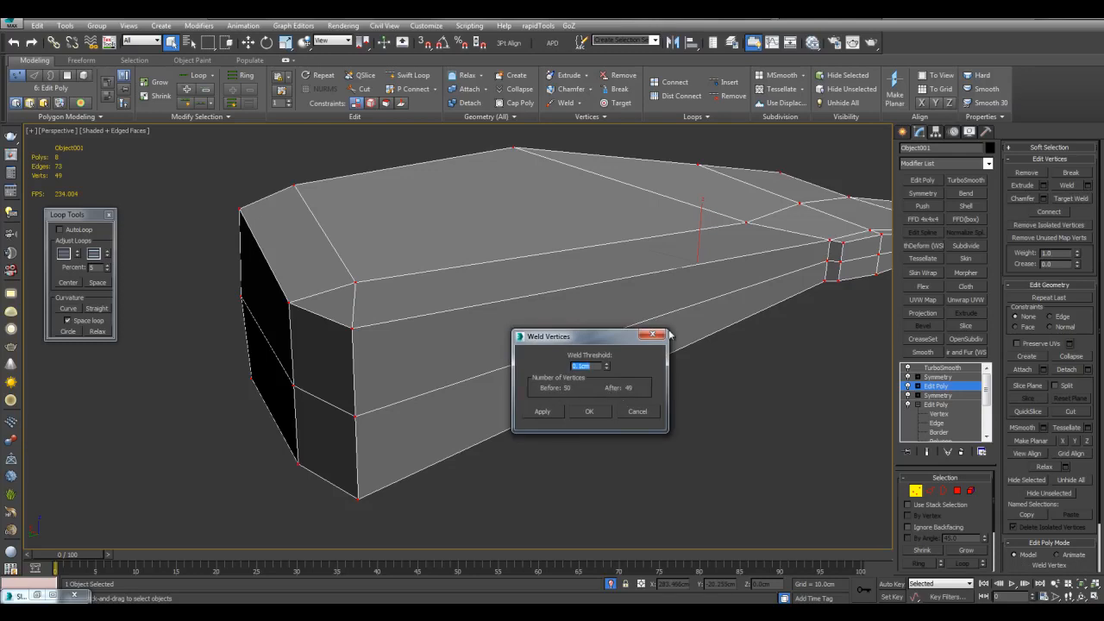
pyautogui.click(590, 412)
# Step: Examine the welded flange from several sides, then check its smoothed end result without edges
pyautogui.scroll(-4, 630, 235)
pyautogui.keyDown('alt'); pyautogui.moveTo(630, 235); pyautogui.dragTo(666, 309, button='middle'); pyautogui.keyUp('alt')
pyautogui.scroll(2, 637, 357)
pyautogui.scroll(3, 639, 359)
pyautogui.keyDown('alt'); pyautogui.moveTo(639, 360); pyautogui.dragTo(523, 353, button='middle'); pyautogui.keyUp('alt')
pyautogui.click(623, 367)
pyautogui.scroll(-3, 624, 367)
pyautogui.scroll(3, 609, 397)
pyautogui.scroll(-3, 569, 380)
pyautogui.scroll(2, 522, 353)
pyautogui.moveTo(523, 354); pyautogui.dragTo(644, 332, button='middle')
pyautogui.scroll(-4, 514, 338)
pyautogui.scroll(2, 470, 377)
pyautogui.scroll(-3, 576, 368)
pyautogui.scroll(3, 585, 347)
pyautogui.moveTo(763, 349)
pyautogui.mouseDown(button='middle')
pyautogui.moveTo(658, 305)
pyautogui.moveTo(576, 246)
pyautogui.moveTo(627, 308)
pyautogui.moveTo(532, 256)
pyautogui.moveTo(505, 284)
pyautogui.moveTo(544, 302)
pyautogui.moveTo(517, 259)
pyautogui.moveTo(488, 253)
pyautogui.moveTo(538, 303)
pyautogui.moveTo(866, 340)
pyautogui.moveTo(789, 349)
pyautogui.mouseUp(button='middle')
pyautogui.press('F4')
pyautogui.scroll(-3, 697, 352)
pyautogui.press('1')
pyautogui.press('F4')
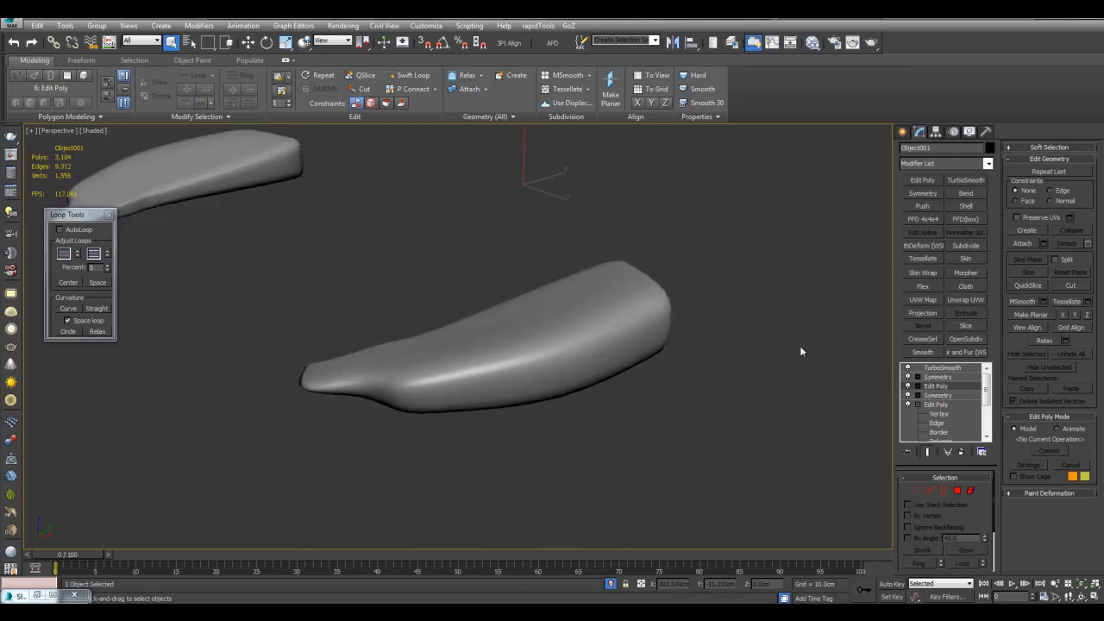
# Step: Add an FFD 4x4x4 modifier above the welded Edit Poly and scale lattice control points to reshape the flange
pyautogui.click(922, 219)
pyautogui.keyDown('alt'); pyautogui.moveTo(552, 293); pyautogui.dragTo(446, 242, button='middle'); pyautogui.keyUp('alt')
pyautogui.press('z')
pyautogui.keyDown('alt'); pyautogui.moveTo(648, 444); pyautogui.dragTo(520, 324, button='middle'); pyautogui.keyUp('alt')
pyautogui.press('r')
pyautogui.scroll(-4, 552, 336)
pyautogui.hotkey('ctrl', 'e')
pyautogui.moveTo(562, 307); pyautogui.dragTo(562, 281)
# Step: Adjust the lattice control points at the flange's wide end in side view, checking the smoothed shape
pyautogui.press('F4')
pyautogui.press('F4')
pyautogui.moveTo(643, 311); pyautogui.dragTo(480, 251, button='middle')
pyautogui.moveTo(514, 301); pyautogui.dragTo(515, 303)
pyautogui.press('w')
pyautogui.keyDown('alt'); pyautogui.moveTo(528, 298); pyautogui.dragTo(539, 267, button='middle'); pyautogui.keyUp('alt')
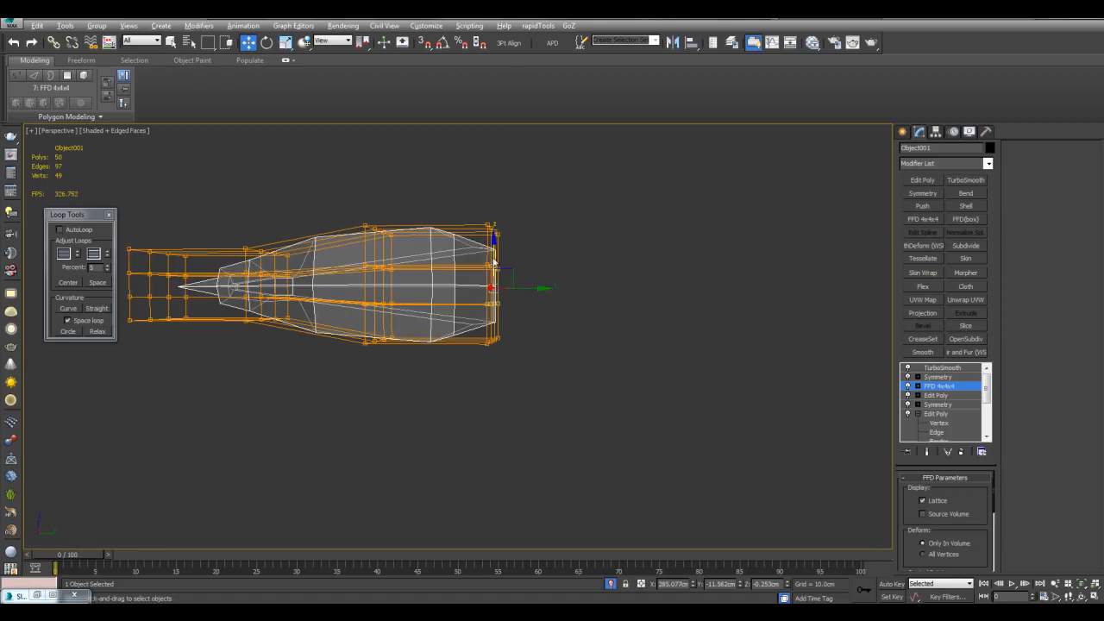
pyautogui.moveTo(534, 331); pyautogui.dragTo(533, 331)
pyautogui.press('F4')
pyautogui.moveTo(525, 288); pyautogui.dragTo(527, 288)
# Step: Adjust the lattice control points near the flange's narrow section and review the reshaped flange beside the hull
pyautogui.moveTo(548, 294)
pyautogui.keyDown('alt'); pyautogui.mouseDown(button='middle')
pyautogui.moveTo(625, 366)
pyautogui.moveTo(483, 293)
pyautogui.moveTo(368, 263)
pyautogui.mouseUp(button='middle'); pyautogui.keyUp('alt')
pyautogui.press('F4')
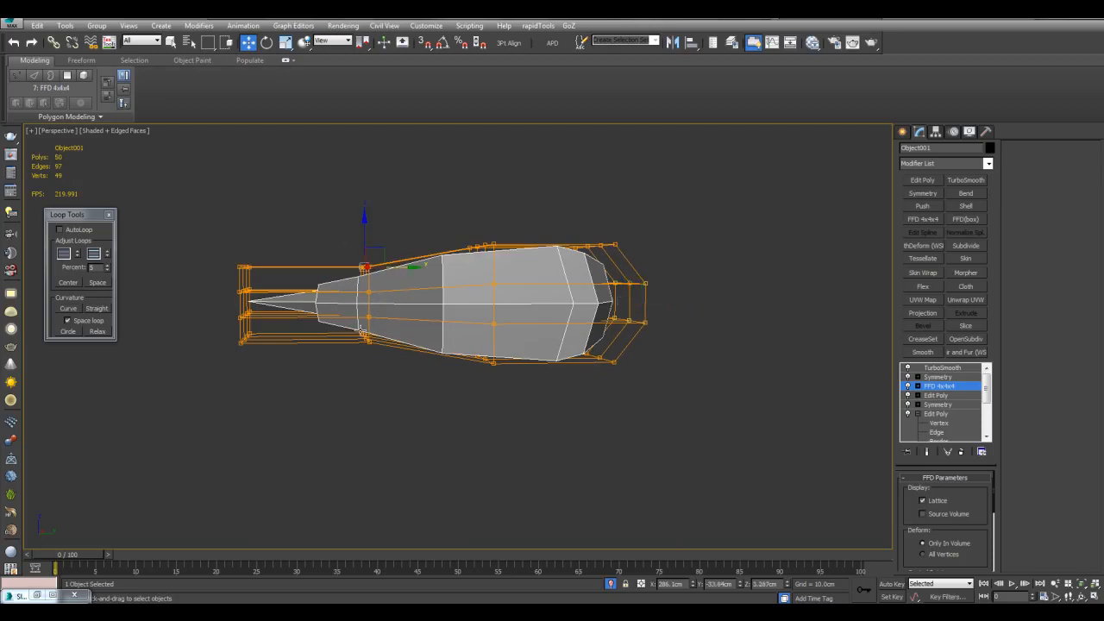
pyautogui.moveTo(397, 307)
pyautogui.keyDown('alt'); pyautogui.mouseDown(button='middle')
pyautogui.moveTo(404, 348)
pyautogui.moveTo(403, 278)
pyautogui.mouseUp(button='middle'); pyautogui.keyUp('alt')
pyautogui.press('F4')
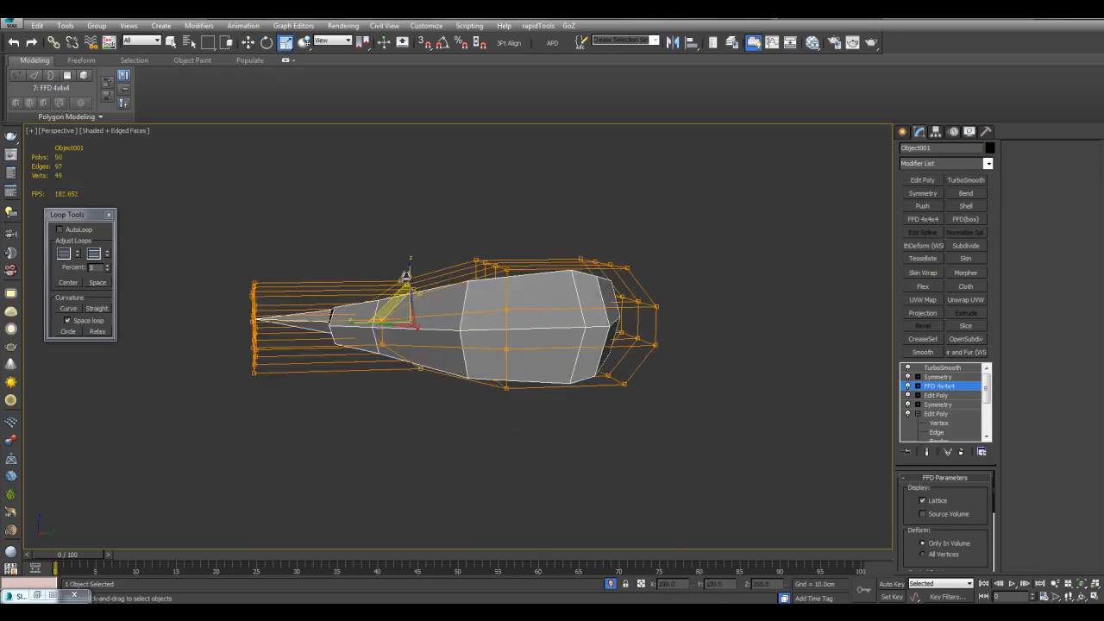
pyautogui.press('F4')
pyautogui.moveTo(537, 301)
pyautogui.keyDown('alt'); pyautogui.mouseDown(button='middle')
pyautogui.moveTo(653, 394)
pyautogui.moveTo(684, 355)
pyautogui.moveTo(564, 308)
pyautogui.moveTo(834, 294)
pyautogui.moveTo(824, 303)
pyautogui.mouseUp(button='middle'); pyautogui.keyUp('alt')
pyautogui.press('F4')
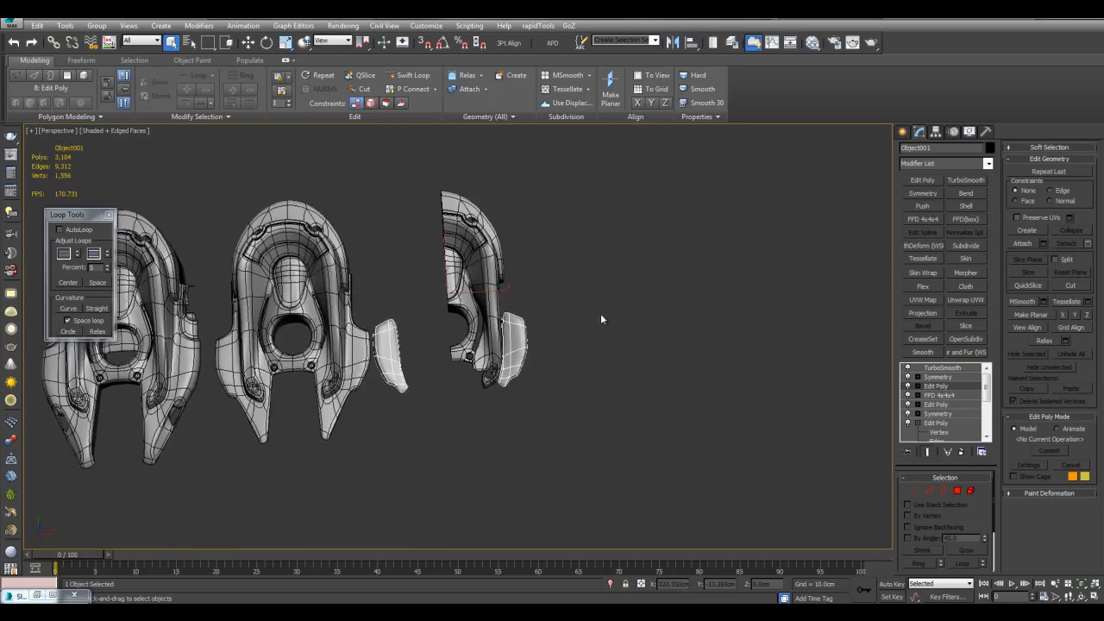
# Step: Isolate the half hull together with the detached flange
pyautogui.scroll(3, 601, 316)
pyautogui.moveTo(601, 317); pyautogui.dragTo(580, 329, button='middle')
pyautogui.click(464, 268)
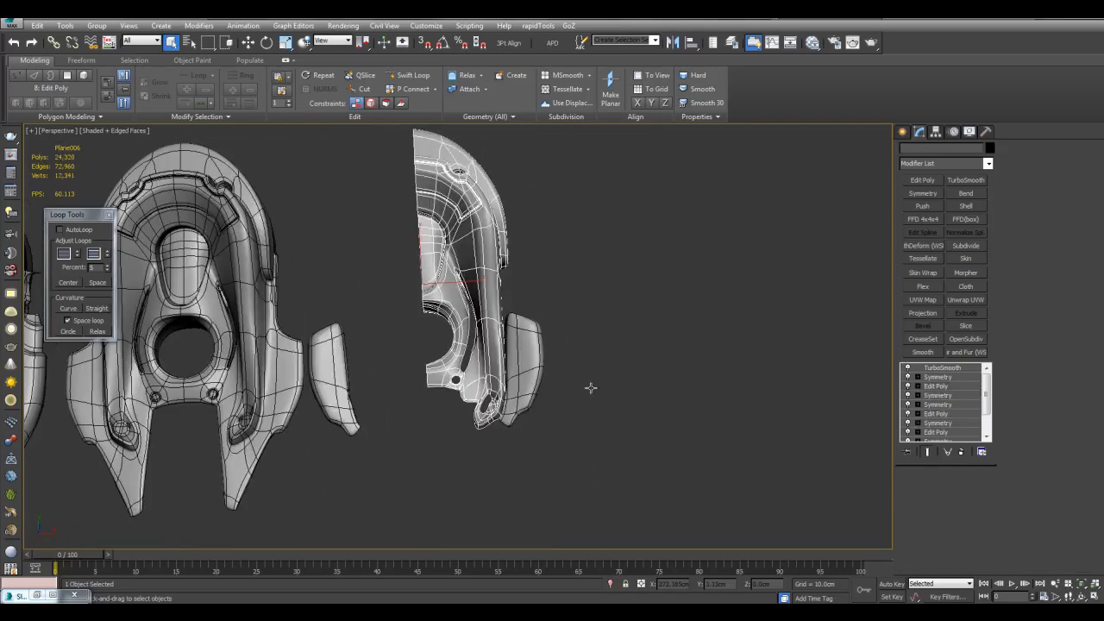
pyautogui.keyDown('ctrl'); pyautogui.click(531, 371); pyautogui.keyUp('ctrl')
pyautogui.hotkey('alt', 'q')
pyautogui.keyDown('alt'); pyautogui.moveTo(595, 386); pyautogui.dragTo(599, 334, button='middle'); pyautogui.keyUp('alt')
pyautogui.press('F4')
pyautogui.click(472, 137)
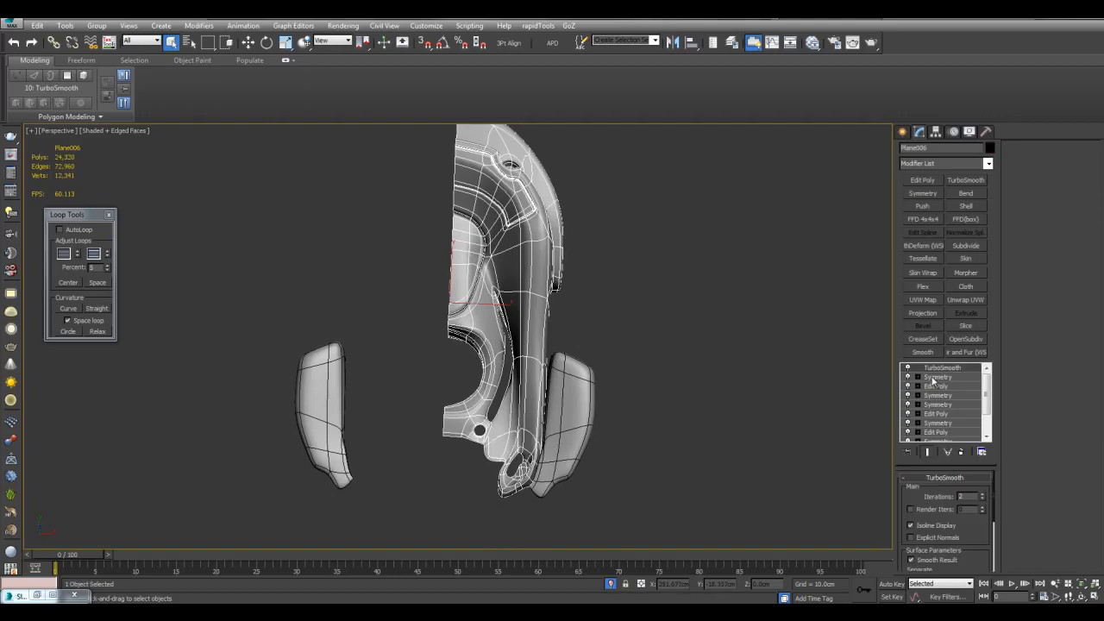
pyautogui.press('F4')
pyautogui.click(707, 333)
# Step: Add another Edit Poly above the flange's existing one, hide the end result and enter polygon level
pyautogui.scroll(3, 707, 334)
pyautogui.moveTo(707, 333); pyautogui.dragTo(526, 255, button='middle')
pyautogui.click(517, 254)
pyautogui.scroll(3, 568, 264)
pyautogui.press('F4')
pyautogui.click(948, 387)
pyautogui.click(923, 180)
pyautogui.keyDown('alt'); pyautogui.moveTo(759, 245); pyautogui.dragTo(612, 261, button='middle'); pyautogui.keyUp('alt')
pyautogui.hotkey('ctrl', 'e')
pyautogui.press('4')
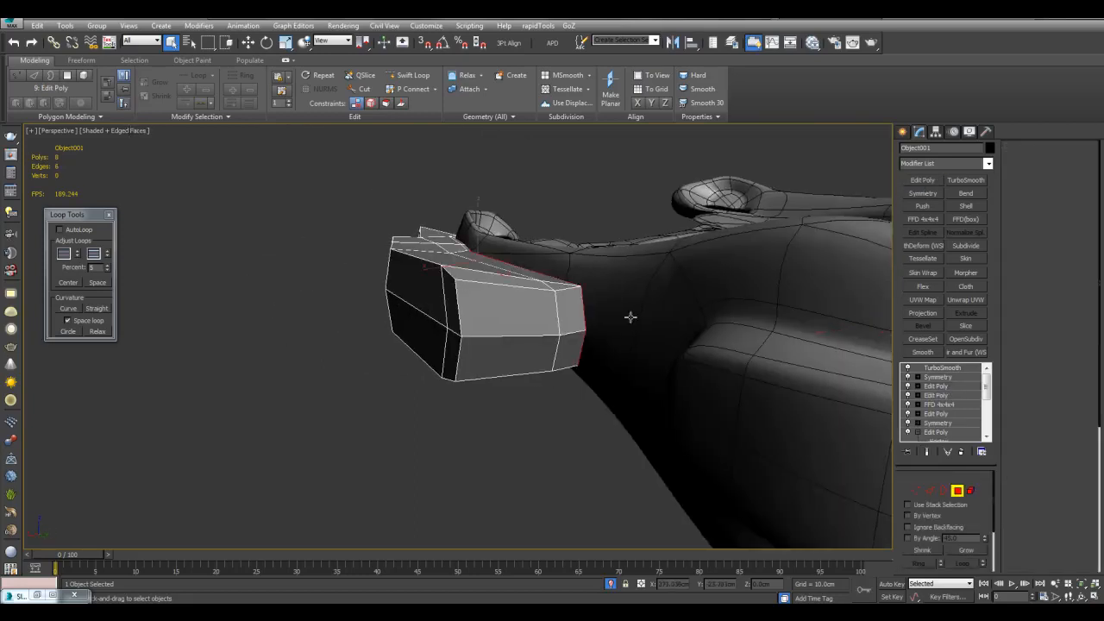
# Step: Select the four polygons of the flange's wide end and check the smoothed shape without edges
pyautogui.scroll(3, 637, 328)
pyautogui.keyDown('ctrl'); pyautogui.click(596, 341); pyautogui.keyUp('ctrl')
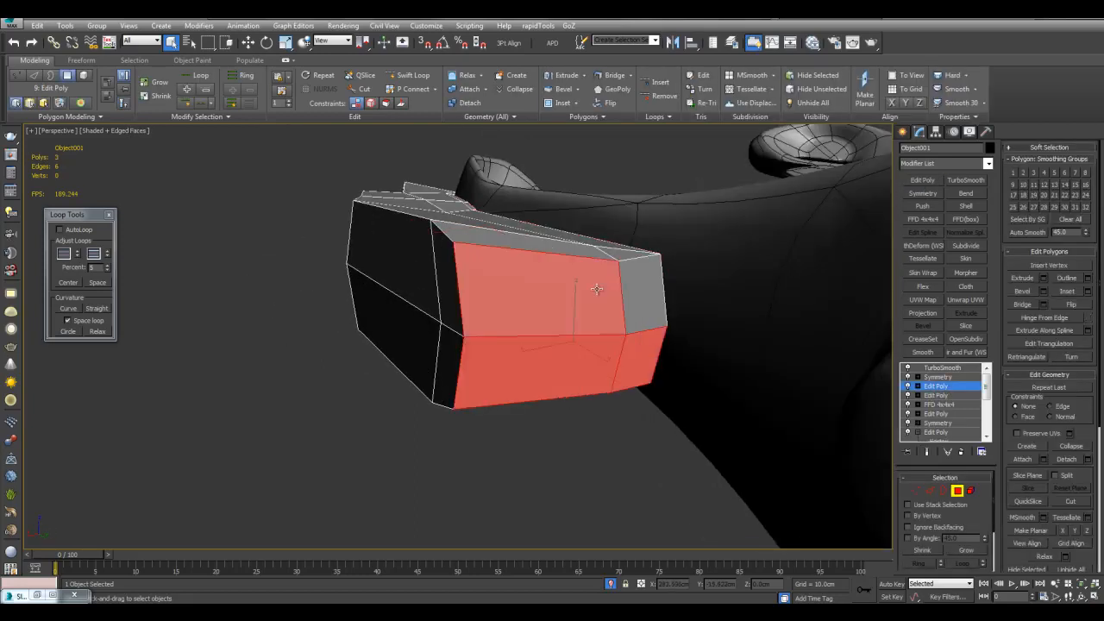
pyautogui.keyDown('alt'); pyautogui.moveTo(634, 284); pyautogui.dragTo(626, 315, button='middle'); pyautogui.keyUp('alt')
pyautogui.hotkey('ctrl', 'e')
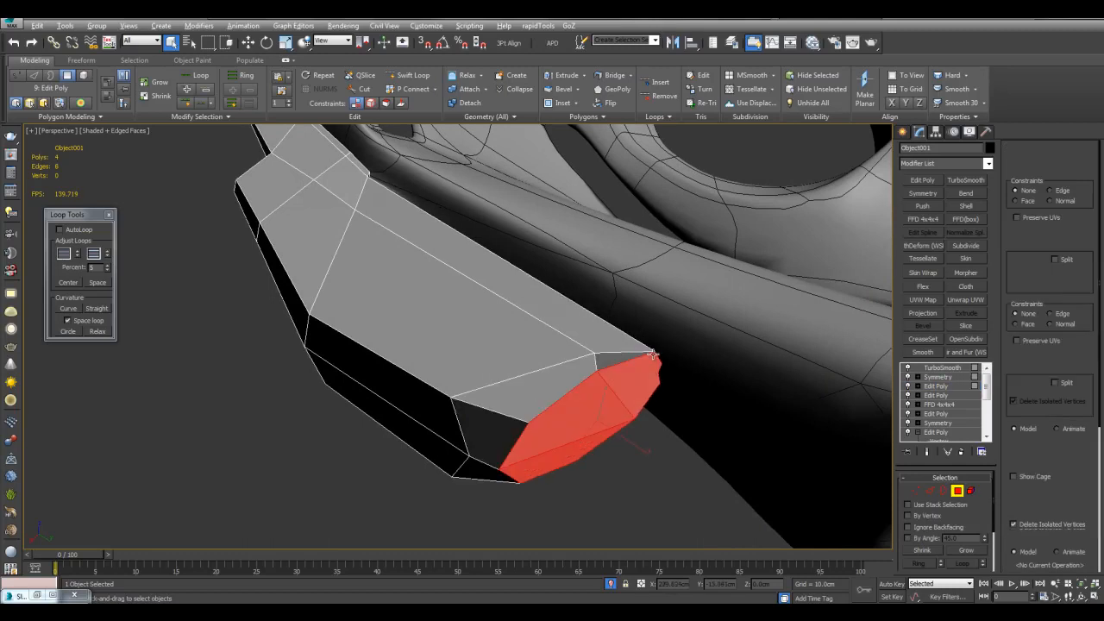
pyautogui.press('F4')
pyautogui.scroll(-5, 591, 334)
pyautogui.moveTo(657, 353); pyautogui.dragTo(626, 369, button='middle')
pyautogui.press('F4')
pyautogui.hotkey('ctrl', 'e')
pyautogui.scroll(4, 561, 302)
# Step: Make the selected end polygons planar and check the smoothed flange without edges
pyautogui.press('w')
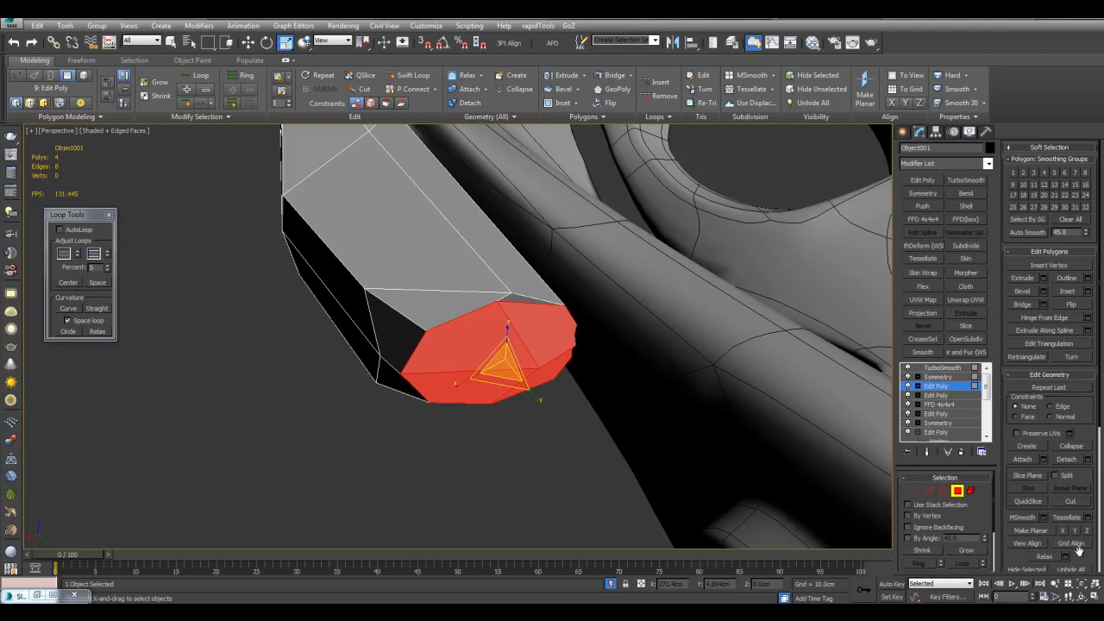
pyautogui.scroll(-1, 1078, 549)
pyautogui.click(1035, 508)
pyautogui.press('`')
pyautogui.press('F4')
pyautogui.press('w')
pyautogui.keyDown('alt'); pyautogui.moveTo(554, 355); pyautogui.dragTo(539, 325, button='middle'); pyautogui.keyUp('alt')
pyautogui.press('`')
pyautogui.press('F4')
# Step: Add a ring of faces around the planar end polygons, scale those polygons to 70 percent and show the smoothed result
pyautogui.hotkey('ctrl', 'shift', 'b')
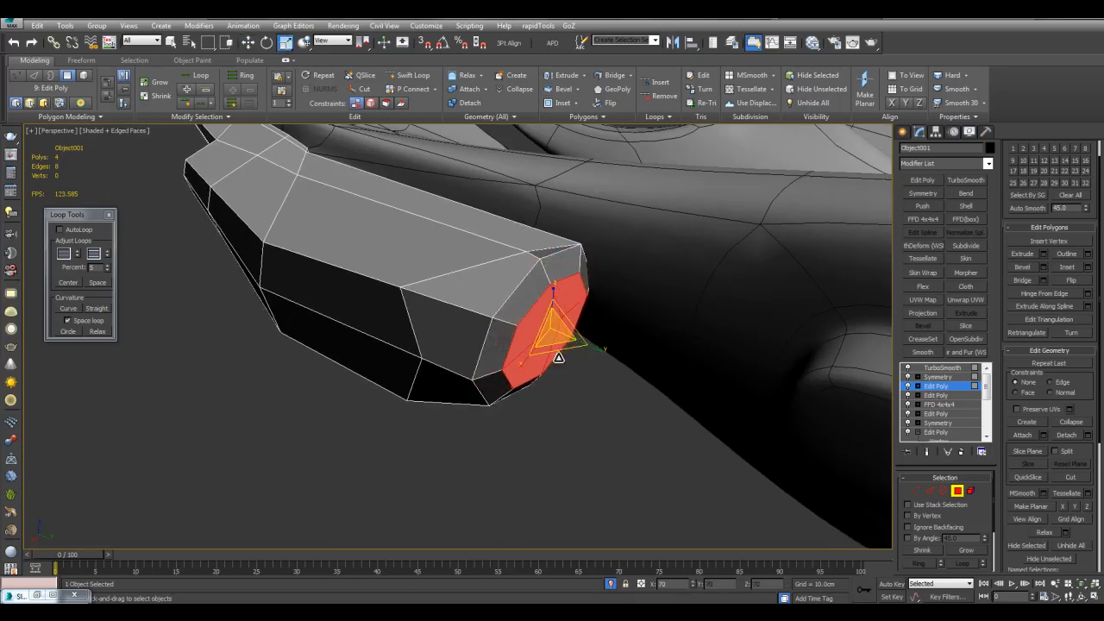
pyautogui.moveTo(559, 355); pyautogui.dragTo(560, 357)
pyautogui.keyDown('alt'); pyautogui.moveTo(565, 354); pyautogui.dragTo(575, 355, button='middle'); pyautogui.keyUp('alt')
pyautogui.press('w')
pyautogui.press('`')
pyautogui.press('F4')
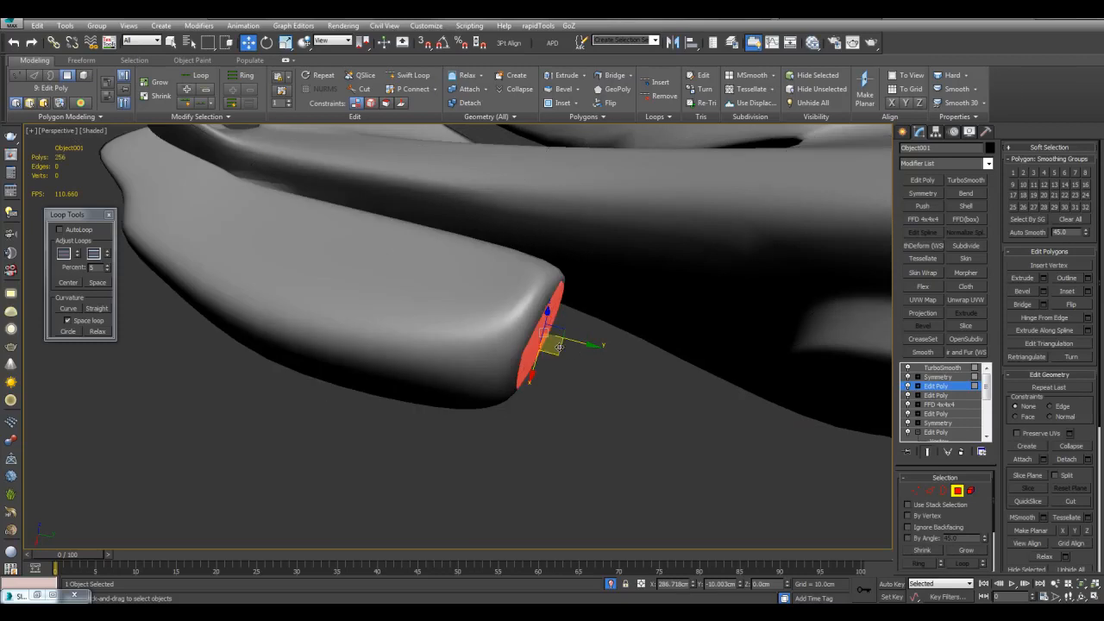
# Step: Hide the end result and bevel the flange's end polygons inward as a group into a recess
pyautogui.press('`')
pyautogui.press('F4')
pyautogui.keyDown('alt'); pyautogui.moveTo(567, 359); pyautogui.dragTo(618, 348, button='middle'); pyautogui.keyUp('alt')
pyautogui.scroll(5, 539, 305)
pyautogui.hotkey('ctrl', 'shift', 'i')
pyautogui.scroll(-5, 617, 348)
pyautogui.scroll(3, 621, 350)
pyautogui.hotkey('ctrl', 'shift', 'b')
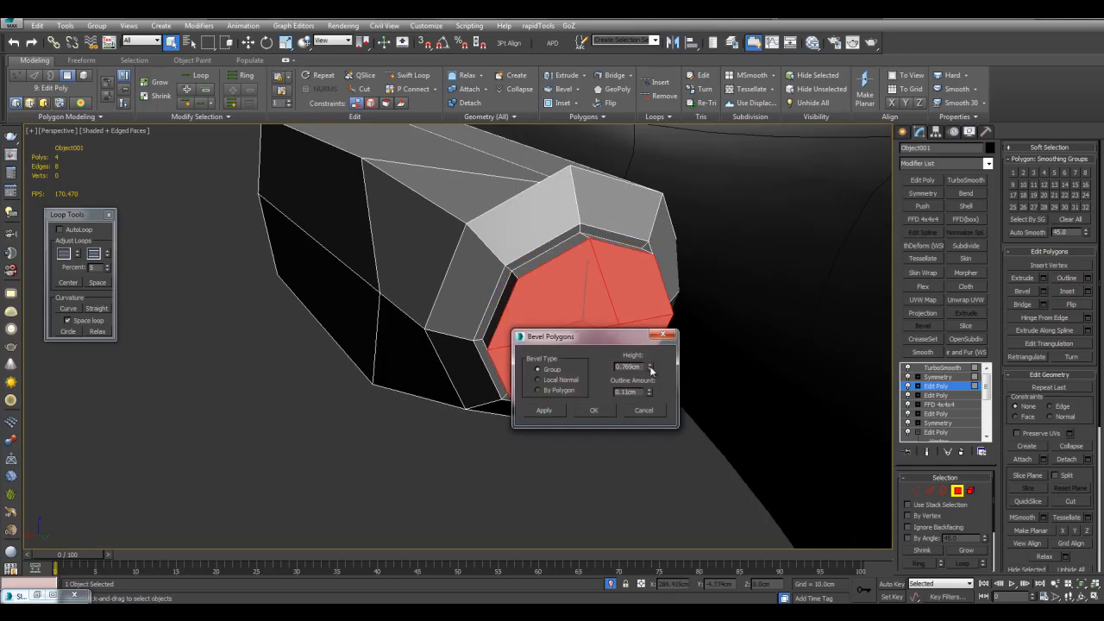
pyautogui.click(595, 410)
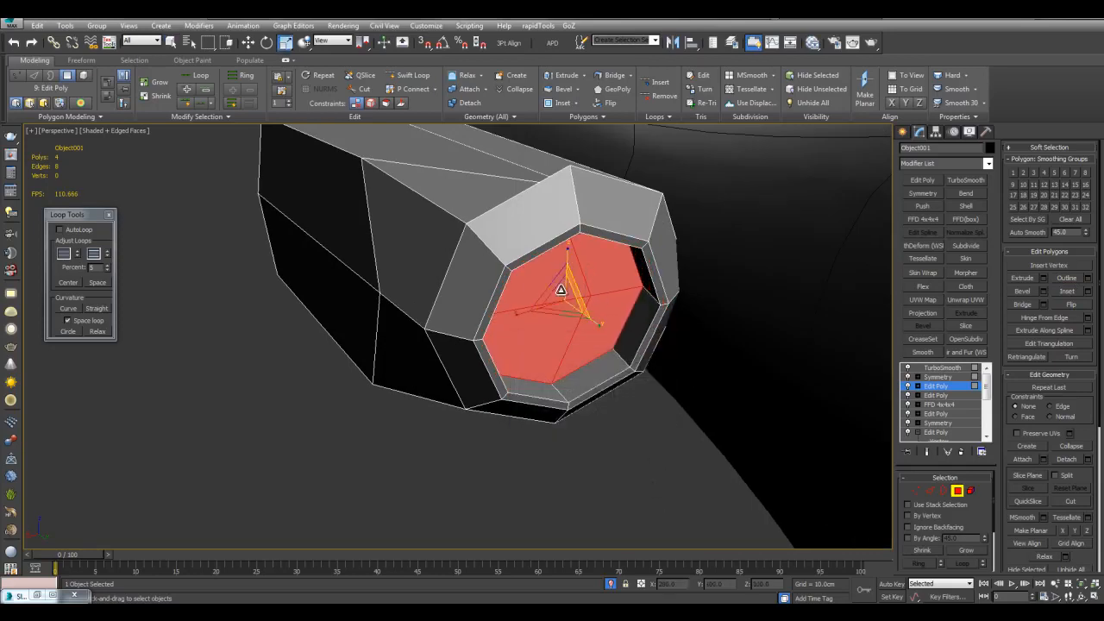
# Step: Inset the recessed end polygons slightly and check the flange without edges
pyautogui.keyDown('alt'); pyautogui.moveTo(561, 299); pyautogui.dragTo(580, 310, button='middle'); pyautogui.keyUp('alt')
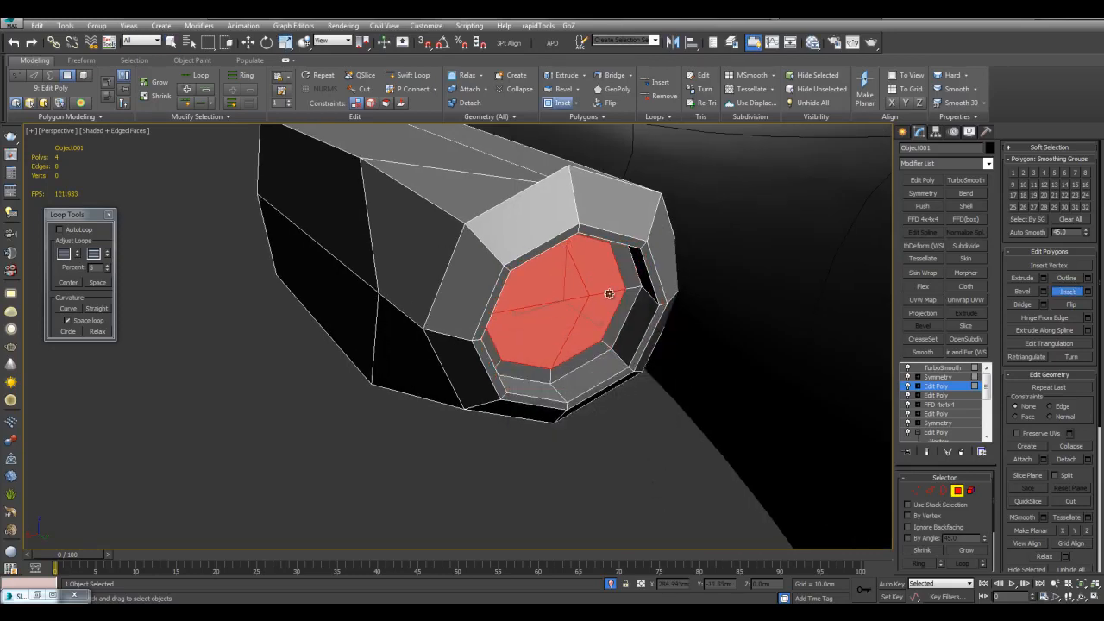
pyautogui.press('F4')
pyautogui.click(644, 450)
pyautogui.press('F4')
# Step: Select the ring of edges around the flange's end rim and connect them with 2 segments, previewing the smoothed result
pyautogui.press('2')
pyautogui.doubleClick(574, 226)
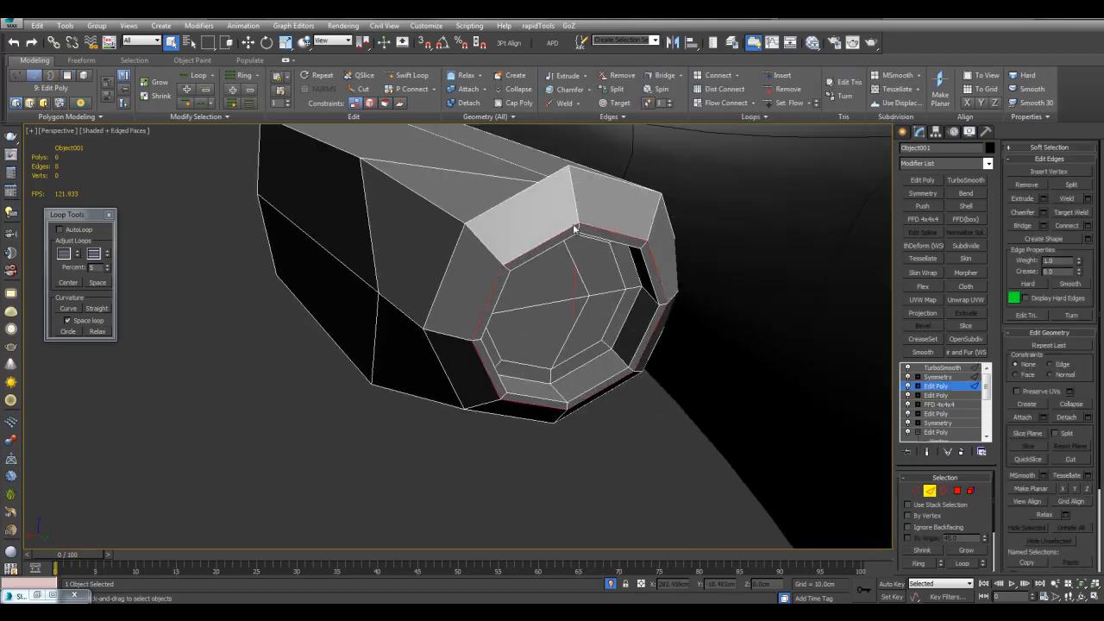
pyautogui.keyDown('alt'); pyautogui.moveTo(577, 212); pyautogui.dragTo(634, 279, button='middle'); pyautogui.keyUp('alt')
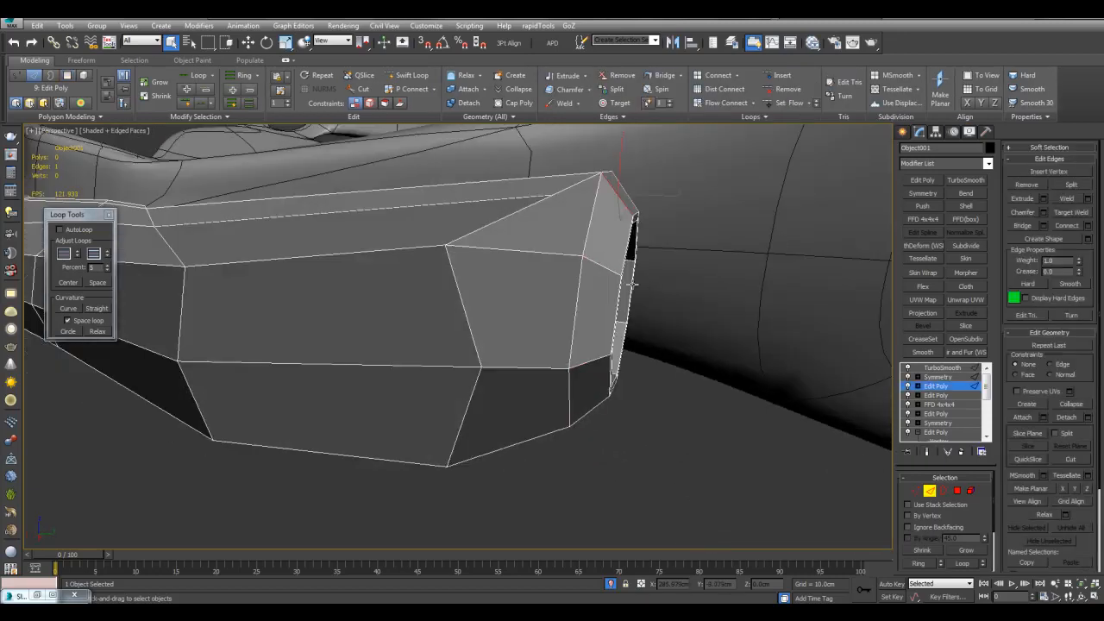
pyautogui.hotkey('alt', 'r')
pyautogui.hotkey('ctrl', 'shift', 'e')
pyautogui.press('F4')
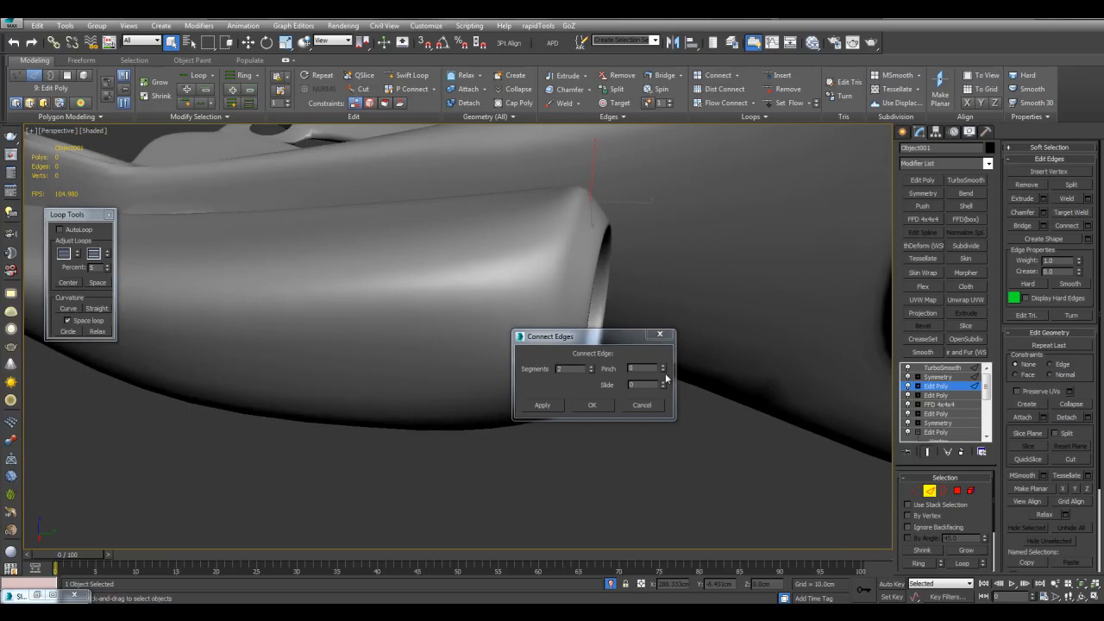
pyautogui.click(593, 406)
# Step: Examine the flange's end faces around the new loops, with and without edges
pyautogui.keyDown('alt'); pyautogui.moveTo(639, 446); pyautogui.dragTo(579, 351, button='middle'); pyautogui.keyUp('alt')
pyautogui.press('F4')
pyautogui.scroll(3, 569, 345)
pyautogui.press('4')
pyautogui.click(589, 315)
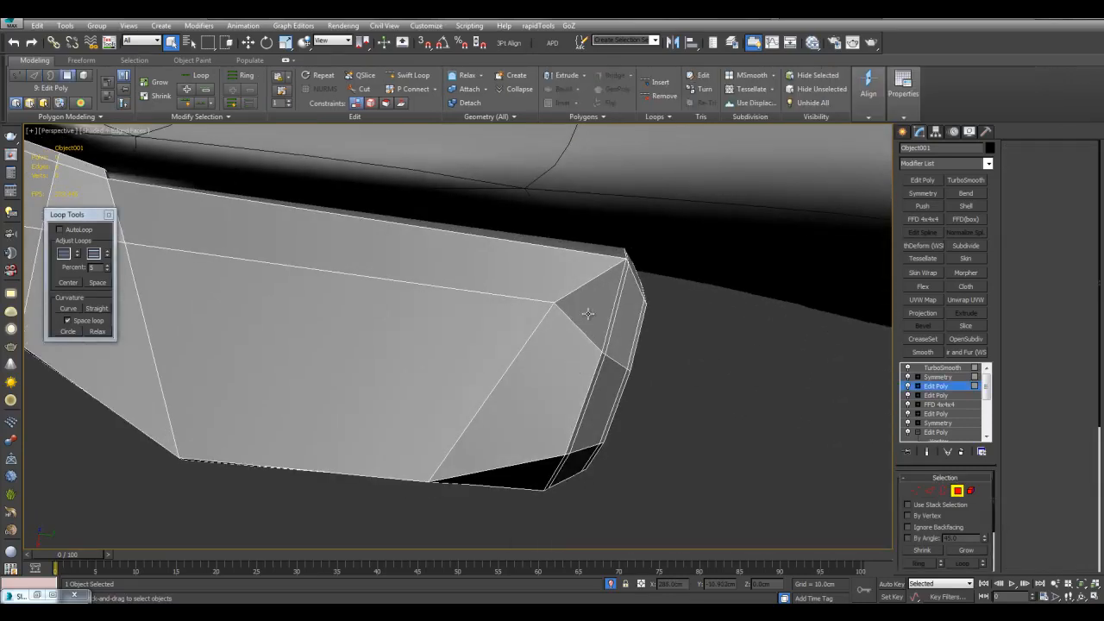
pyautogui.click(697, 402)
pyautogui.keyDown('alt'); pyautogui.moveTo(697, 402); pyautogui.dragTo(600, 369, button='middle'); pyautogui.keyUp('alt')
pyautogui.press('F4')
pyautogui.scroll(-4, 637, 369)
pyautogui.keyDown('alt'); pyautogui.moveTo(558, 316); pyautogui.dragTo(509, 363, button='middle'); pyautogui.keyUp('alt')
# Step: Leave polygon level and isolate the flange so that the hull is hidden
pyautogui.press('space')
pyautogui.press('space')
pyautogui.press('space')
pyautogui.press('4')
pyautogui.hotkey('alt', 'q')
pyautogui.press('F4')
# Step: Cut a line of edges across the flange's narrow side, starting at the vertex where the triangles behind its wide end meet
pyautogui.scroll(3, 670, 320)
pyautogui.press('1')
pyautogui.hotkey('alt', 'x')
pyautogui.hotkey('alt', 'x')
pyautogui.hotkey('alt', 'c')
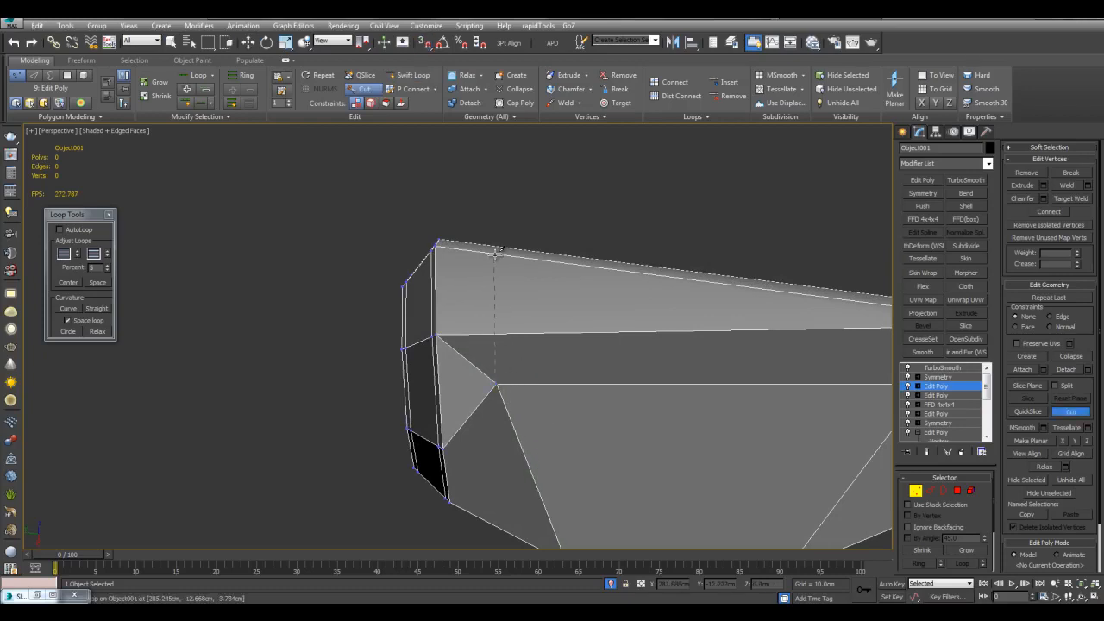
pyautogui.keyDown('alt'); pyautogui.moveTo(559, 233); pyautogui.dragTo(528, 341, button='middle'); pyautogui.keyUp('alt')
pyautogui.press('w')
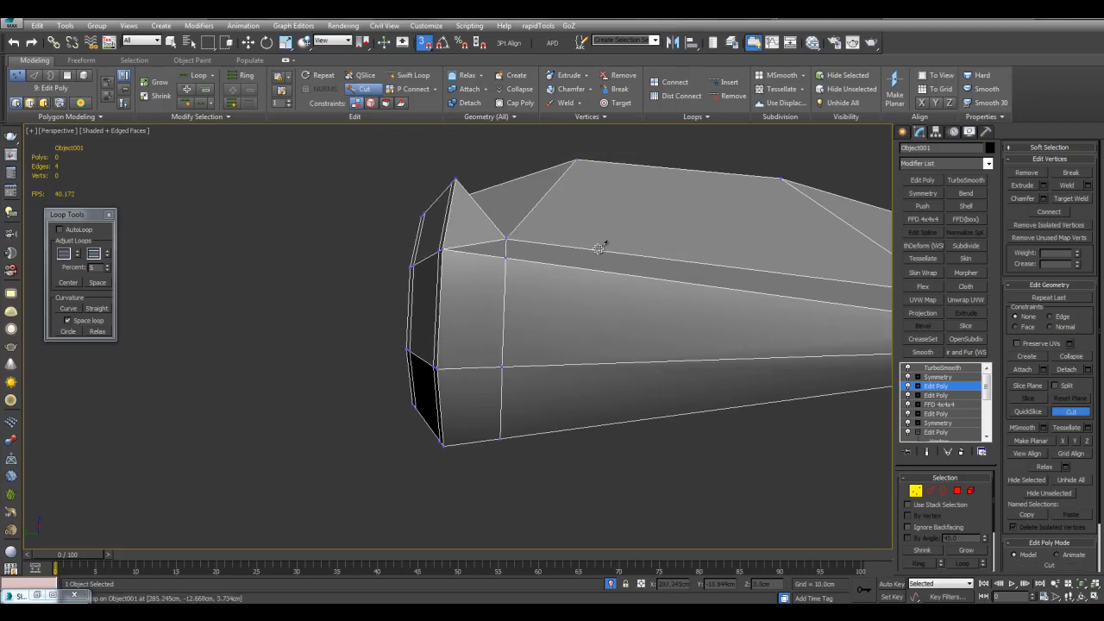
pyautogui.press('w')
# Step: Remove the diagonal edges on both sides of the flange between the new cut and the end rim
pyautogui.keyDown('alt'); pyautogui.moveTo(553, 228); pyautogui.dragTo(502, 298, button='middle'); pyautogui.keyUp('alt')
pyautogui.press('2')
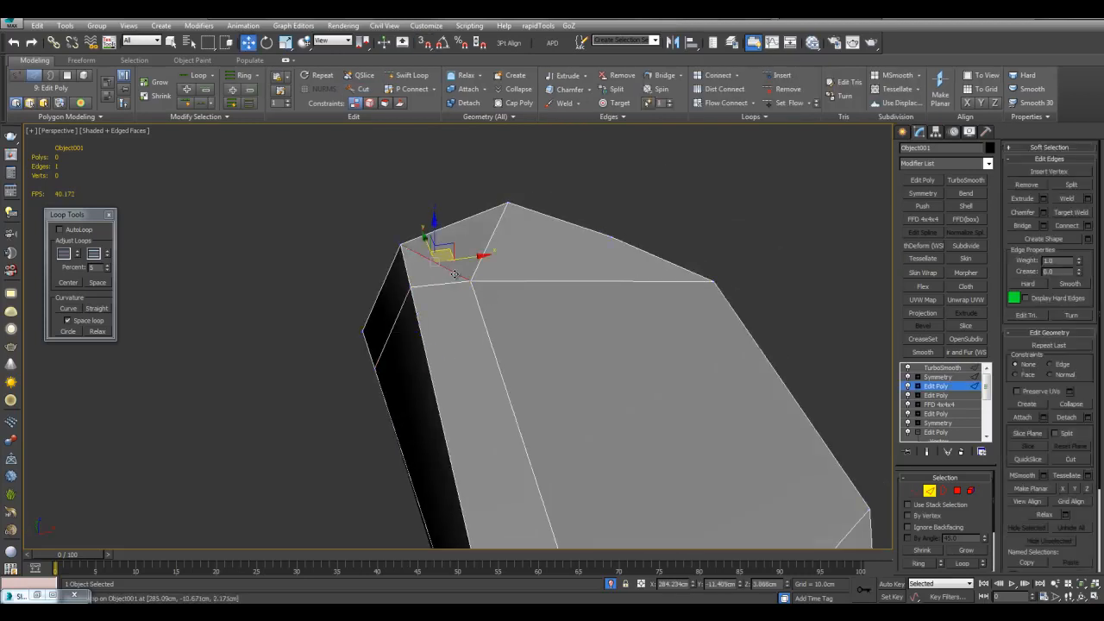
pyautogui.keyDown('alt'); pyautogui.moveTo(465, 346); pyautogui.dragTo(500, 362, button='middle'); pyautogui.keyUp('alt')
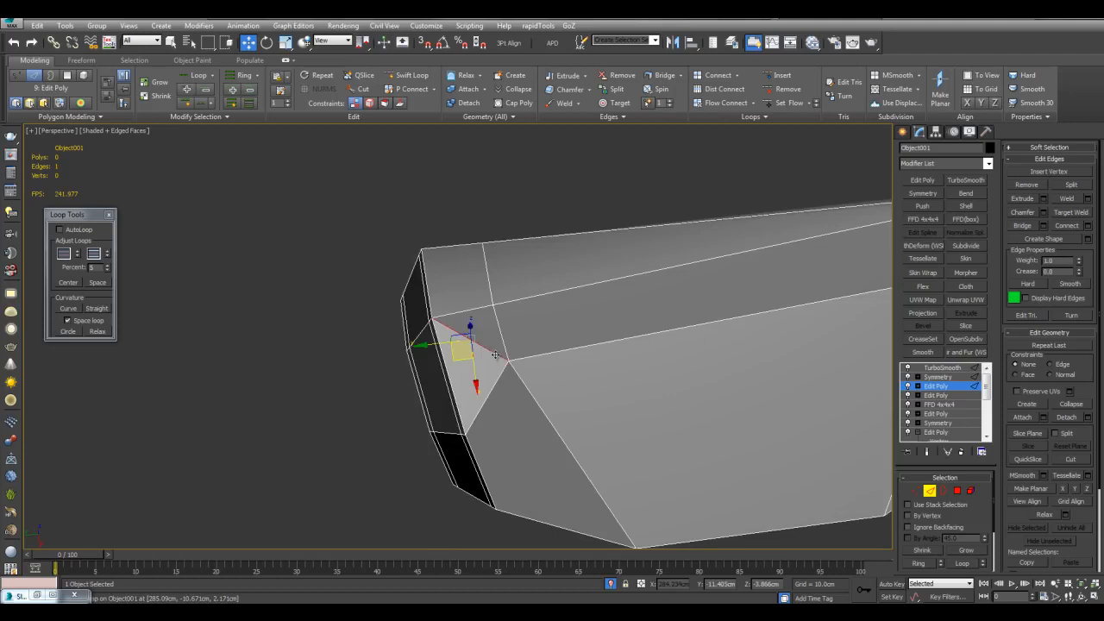
# Step: Examine the smoothed flange around its recessed end, with and without edges
pyautogui.scroll(-5, 574, 294)
pyautogui.keyDown('alt'); pyautogui.moveTo(575, 294); pyautogui.dragTo(700, 431, button='middle'); pyautogui.keyUp('alt')
pyautogui.press('q')
pyautogui.scroll(-2, 694, 371)
pyautogui.press('F4')
pyautogui.press('F4')
pyautogui.press('F4')
pyautogui.moveTo(686, 350); pyautogui.dragTo(764, 374, button='middle')
pyautogui.press('2')
pyautogui.press('F4')
# Step: Insert another Symmetry modifier directly above the flange's topmost Edit Poly and check the smoothed shape
pyautogui.rightClick(941, 388)
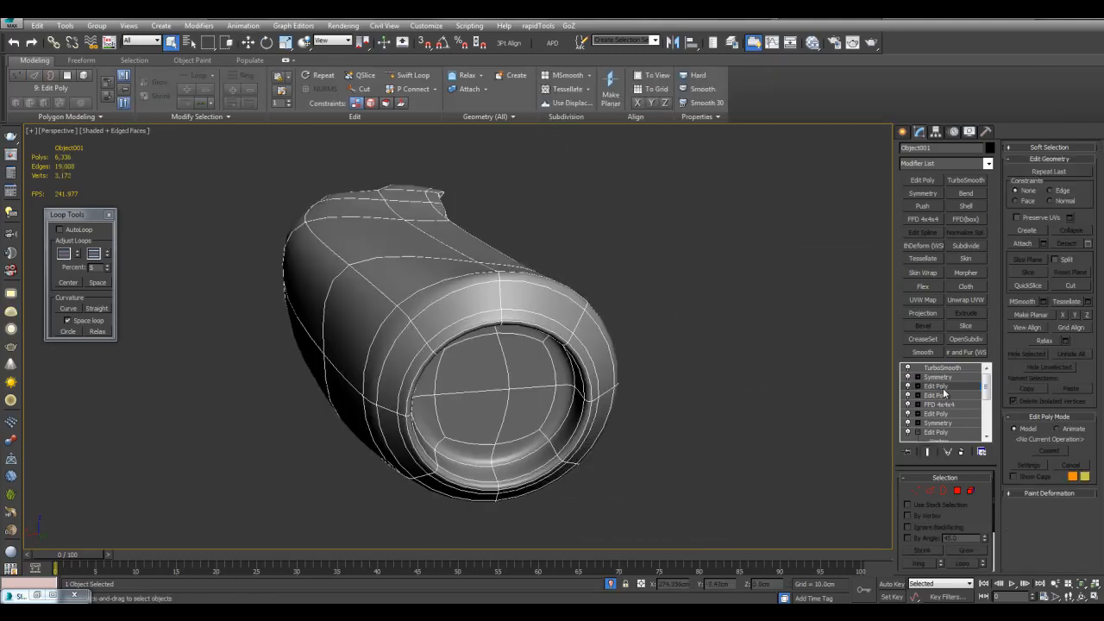
pyautogui.click(965, 191)
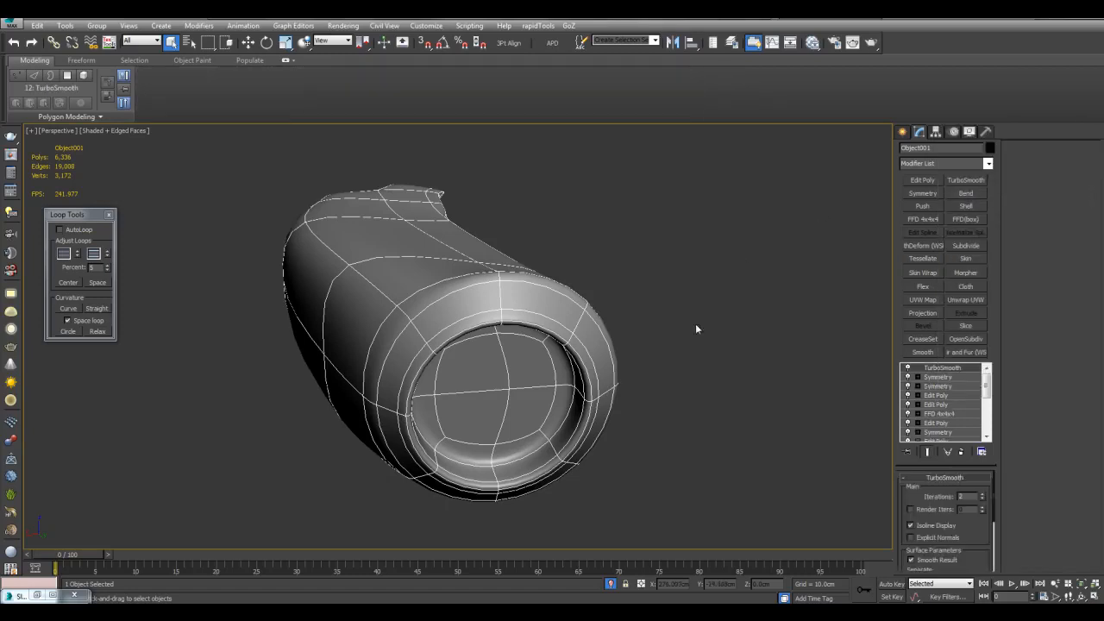
pyautogui.press('F4')
pyautogui.moveTo(606, 352)
pyautogui.keyDown('alt'); pyautogui.mouseDown(button='middle')
pyautogui.moveTo(780, 362)
pyautogui.moveTo(753, 334)
pyautogui.moveTo(637, 314)
pyautogui.mouseUp(button='middle'); pyautogui.keyUp('alt')
pyautogui.press('F4')
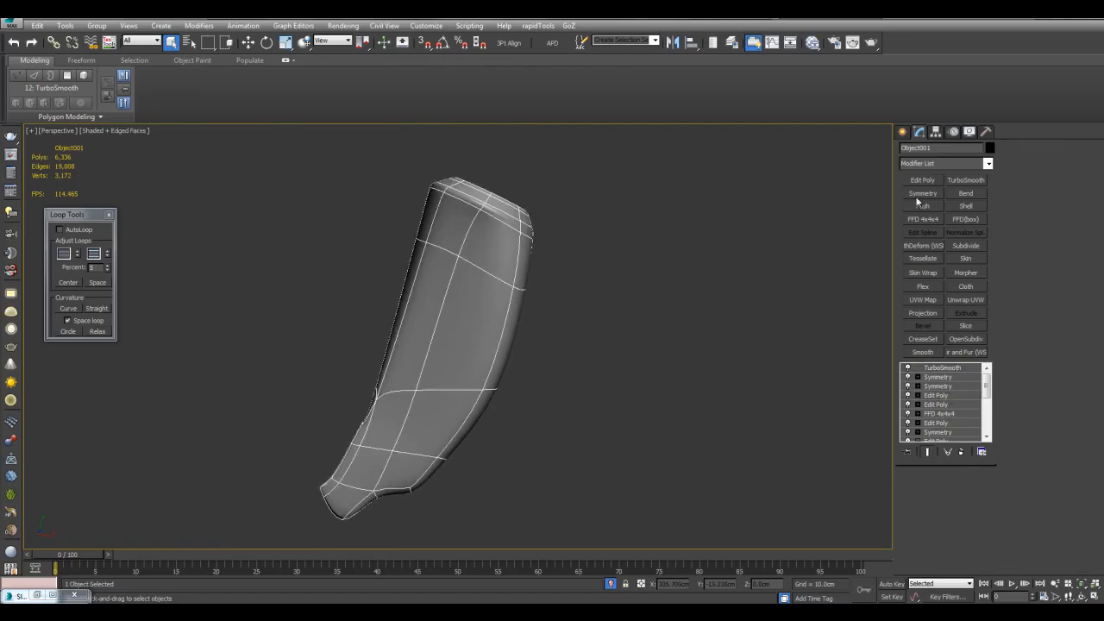
# Step: Add an Edit Poly beneath both Symmetry modifiers and cut a panel outline across the flange's broad face and down its side
pyautogui.click(922, 179)
pyautogui.press('F4')
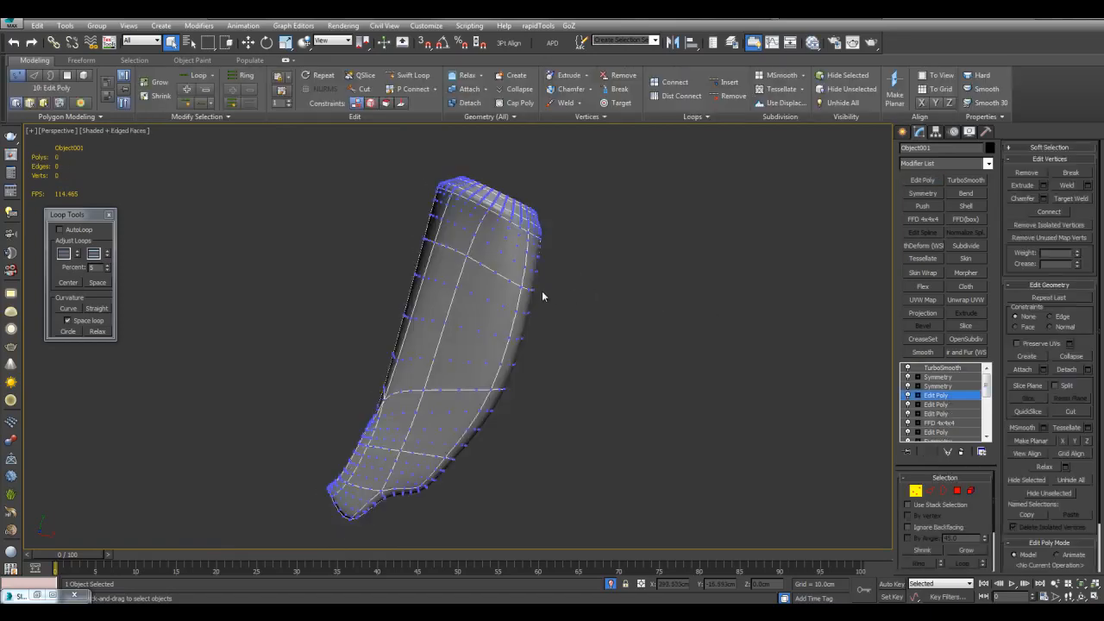
pyautogui.keyDown('alt'); pyautogui.moveTo(505, 333); pyautogui.dragTo(481, 414, button='middle'); pyautogui.keyUp('alt')
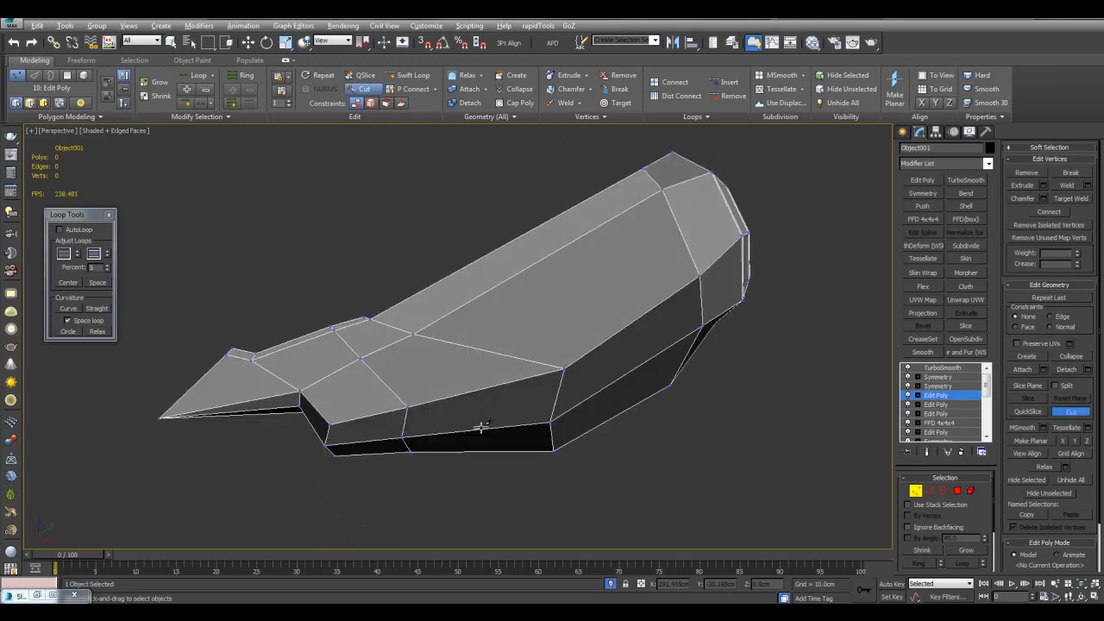
pyautogui.keyDown('alt'); pyautogui.moveTo(739, 302); pyautogui.dragTo(583, 270, button='middle'); pyautogui.keyUp('alt')
pyautogui.rightClick(632, 311)
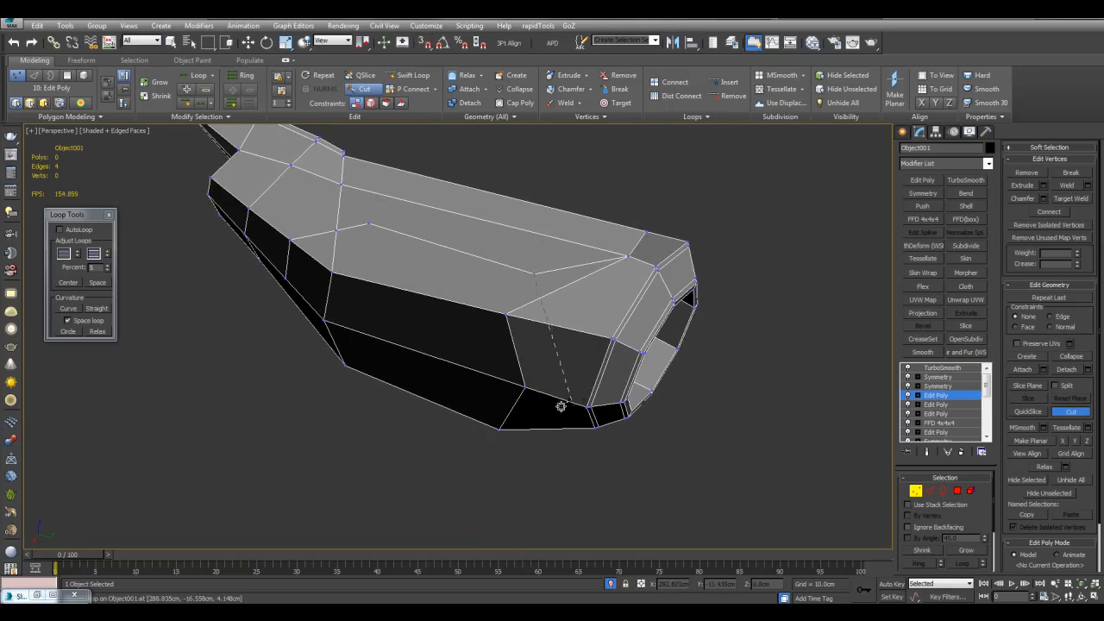
pyautogui.rightClick(744, 349)
pyautogui.moveTo(744, 349); pyautogui.dragTo(744, 369, button='middle')
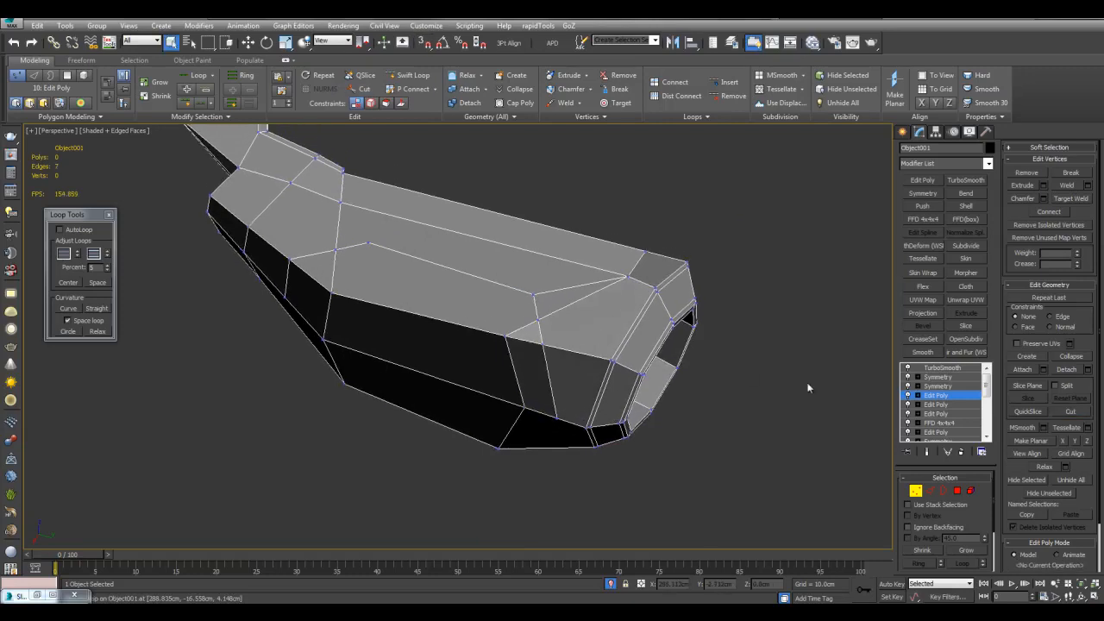
# Step: Select the seven edges that form the panel outline on the flange
pyautogui.press('2')
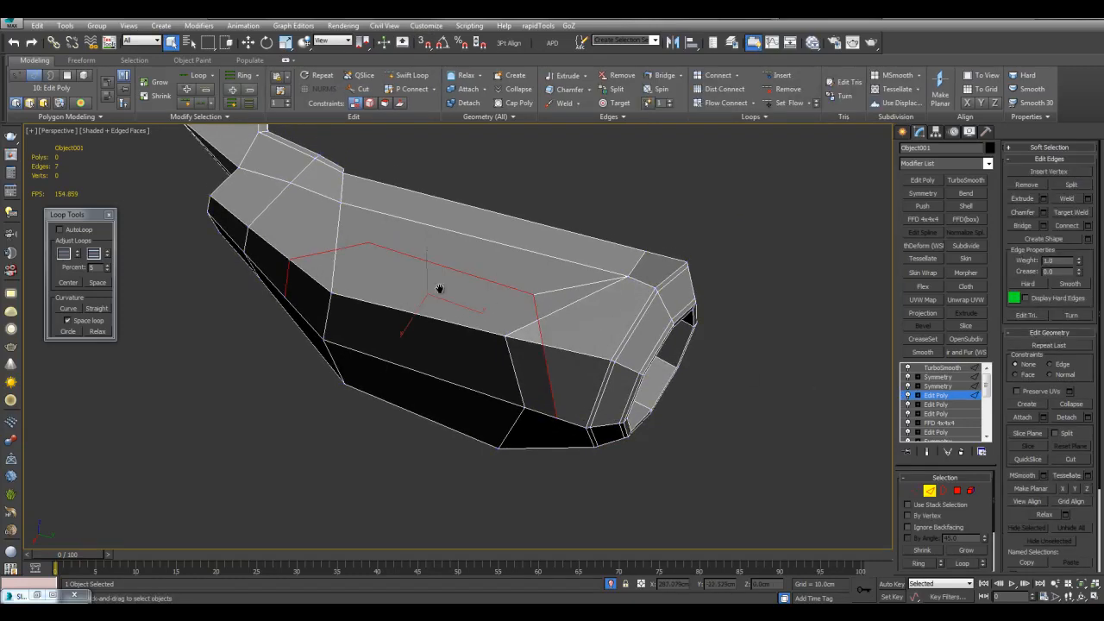
pyautogui.moveTo(275, 241); pyautogui.dragTo(260, 281, button='middle')
pyautogui.keyDown('alt'); pyautogui.moveTo(361, 313); pyautogui.dragTo(413, 300, button='middle'); pyautogui.keyUp('alt')
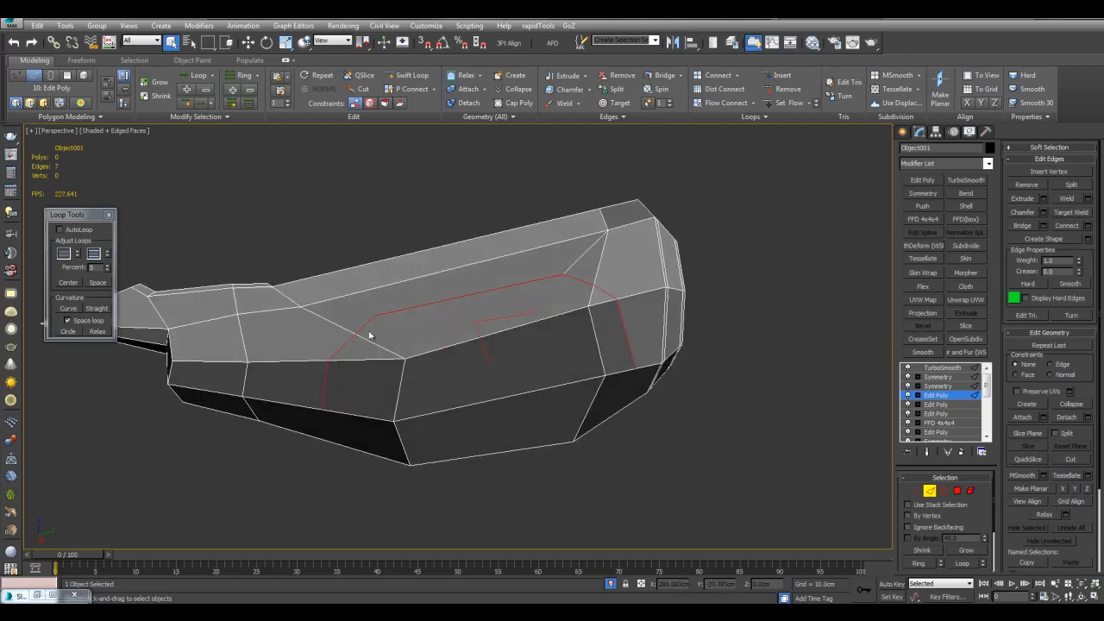
pyautogui.hotkey('alt', 'x')
pyautogui.keyDown('alt'); pyautogui.moveTo(681, 339); pyautogui.dragTo(665, 320, button='middle'); pyautogui.keyUp('alt')
pyautogui.hotkey('alt', 'x')
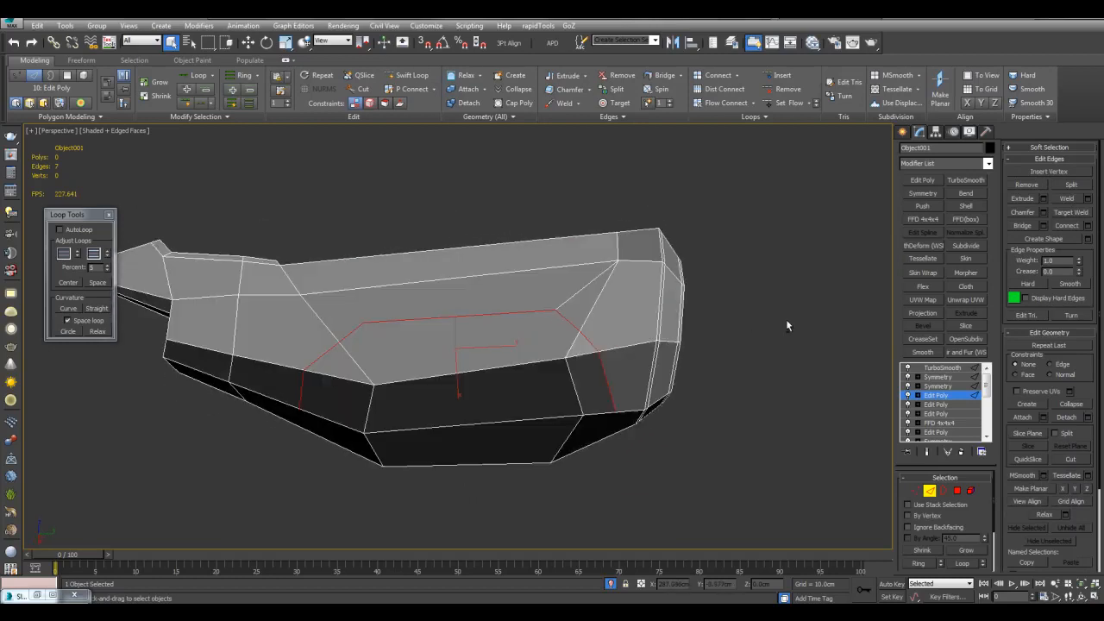
pyautogui.click(1045, 198)
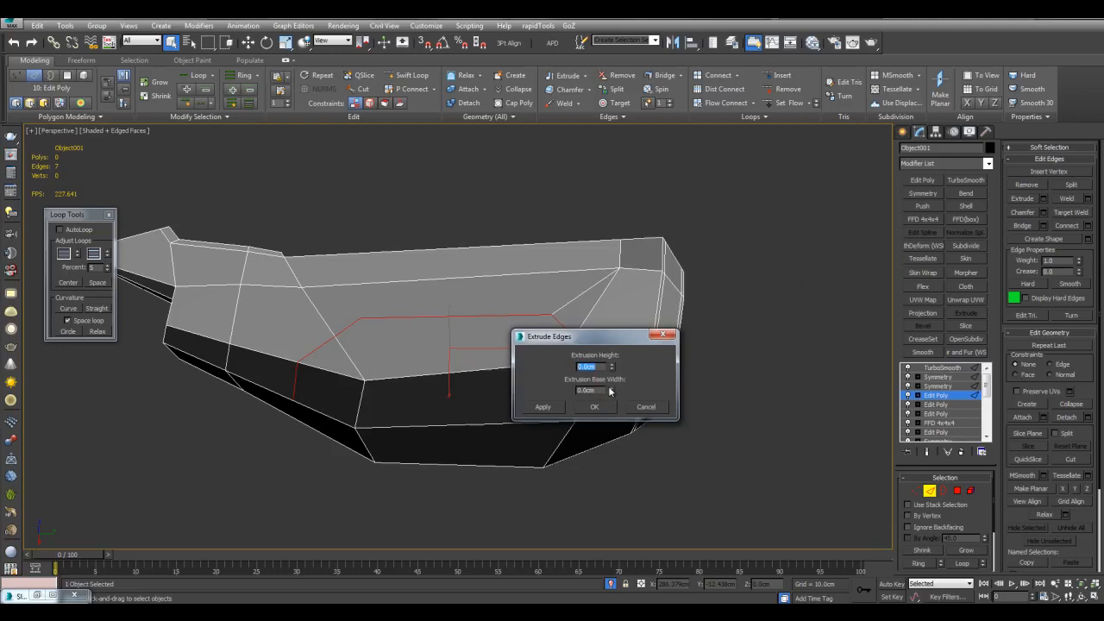
pyautogui.scroll(5, 402, 311)
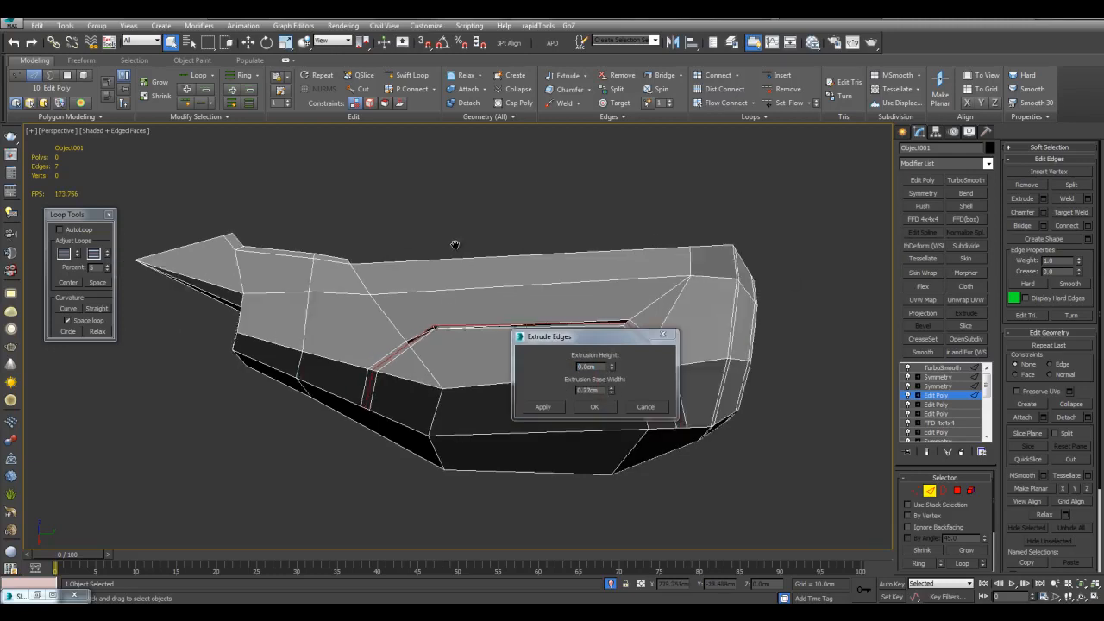
pyautogui.click(653, 409)
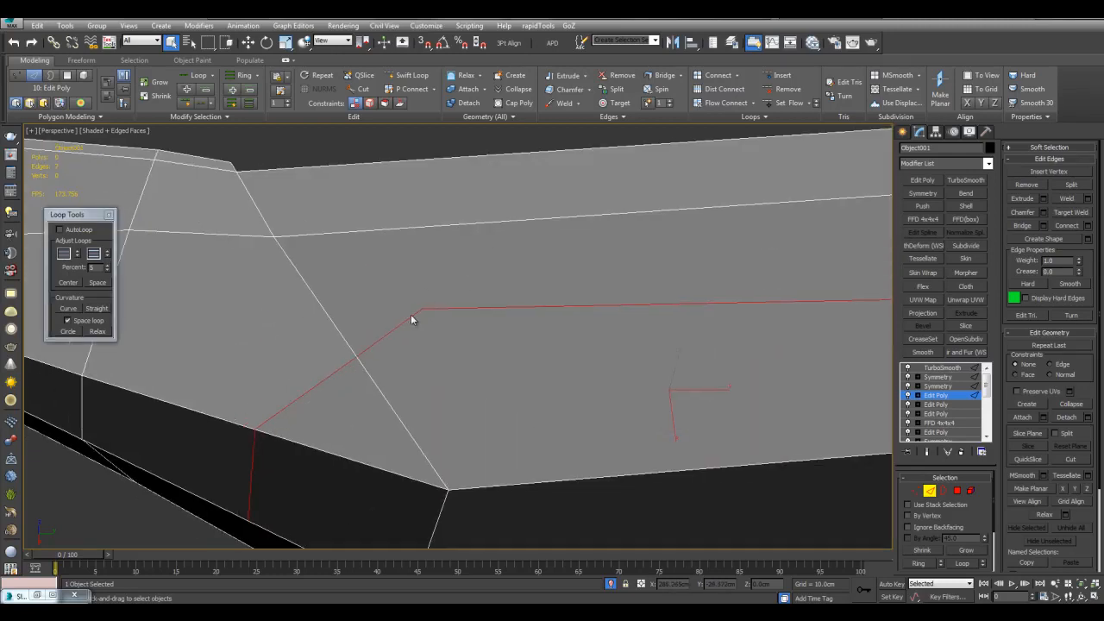
# Step: Connect the outline's corner vertex near the flange's narrow end to the neighbouring vertex on the long upper edge
pyautogui.press('1')
pyautogui.scroll(-5, 589, 311)
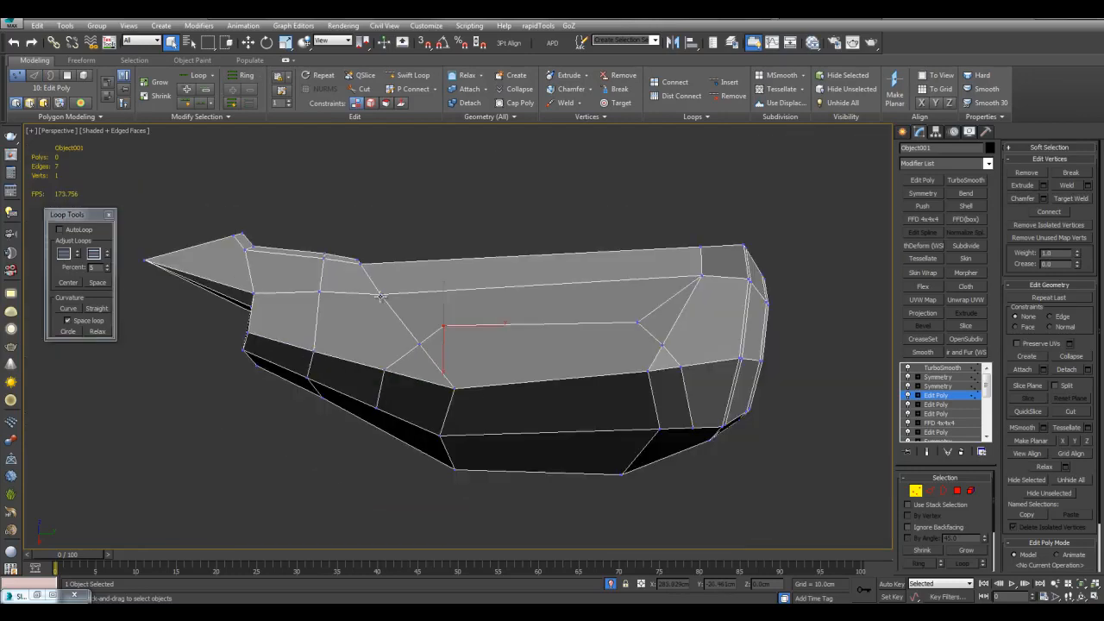
pyautogui.moveTo(548, 331); pyautogui.dragTo(517, 314, button='middle')
pyautogui.scroll(3, 518, 314)
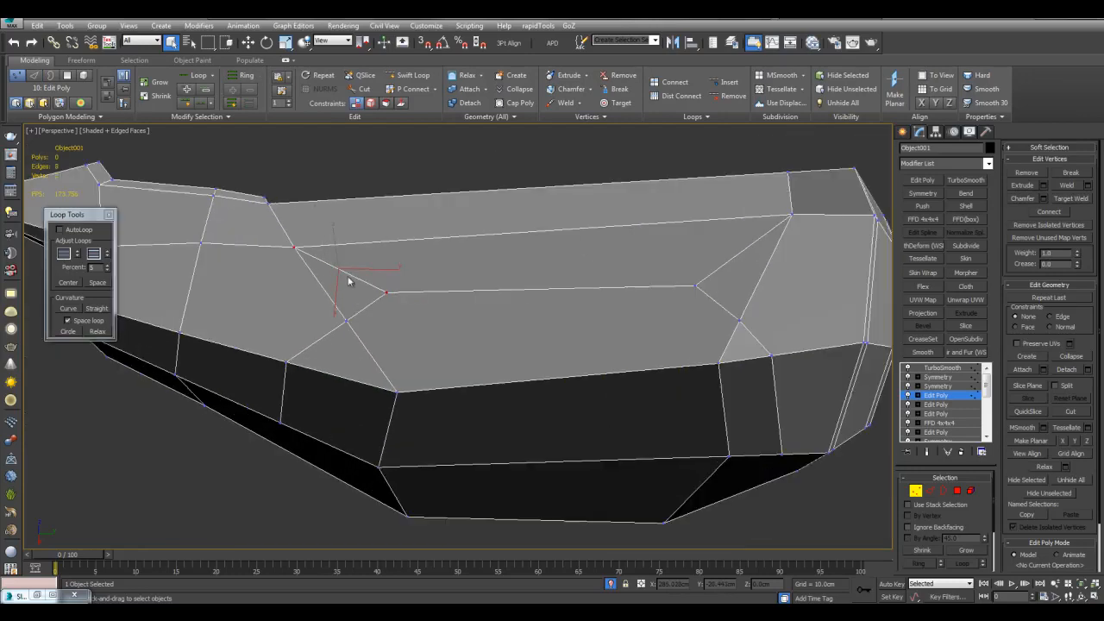
pyautogui.keyDown('alt'); pyautogui.moveTo(629, 323); pyautogui.dragTo(661, 322, button='middle'); pyautogui.keyUp('alt')
# Step: Extrude the panel outline edges with a height of -0.15 cm and a base width of 0.12 cm to form a groove
pyautogui.press('2')
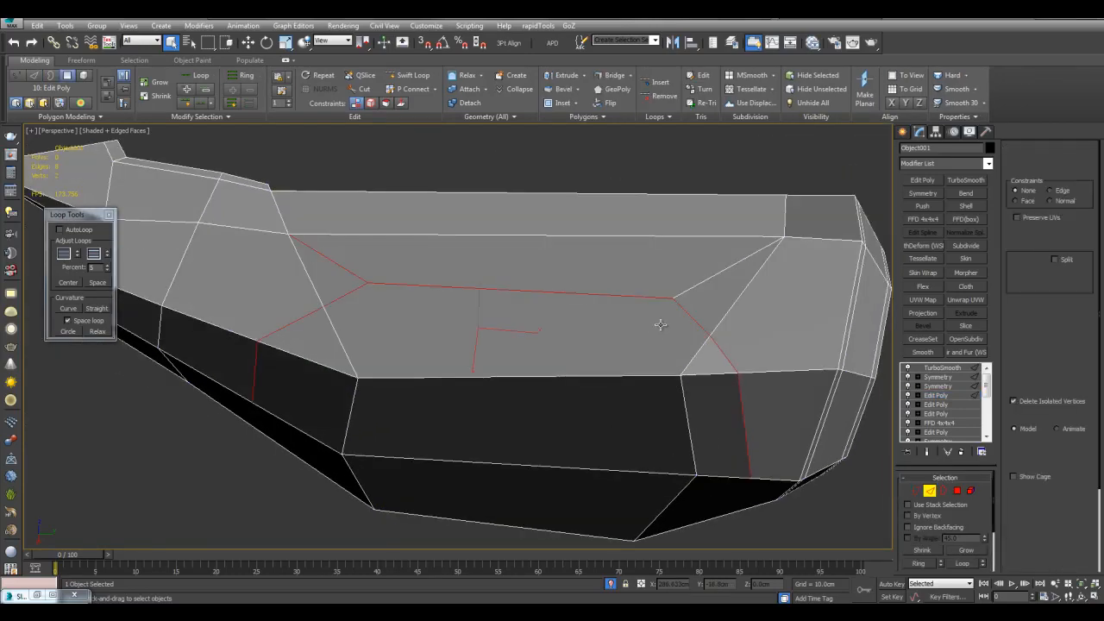
pyautogui.keyDown('alt'); pyautogui.moveTo(466, 275); pyautogui.dragTo(552, 237, button='middle'); pyautogui.keyUp('alt')
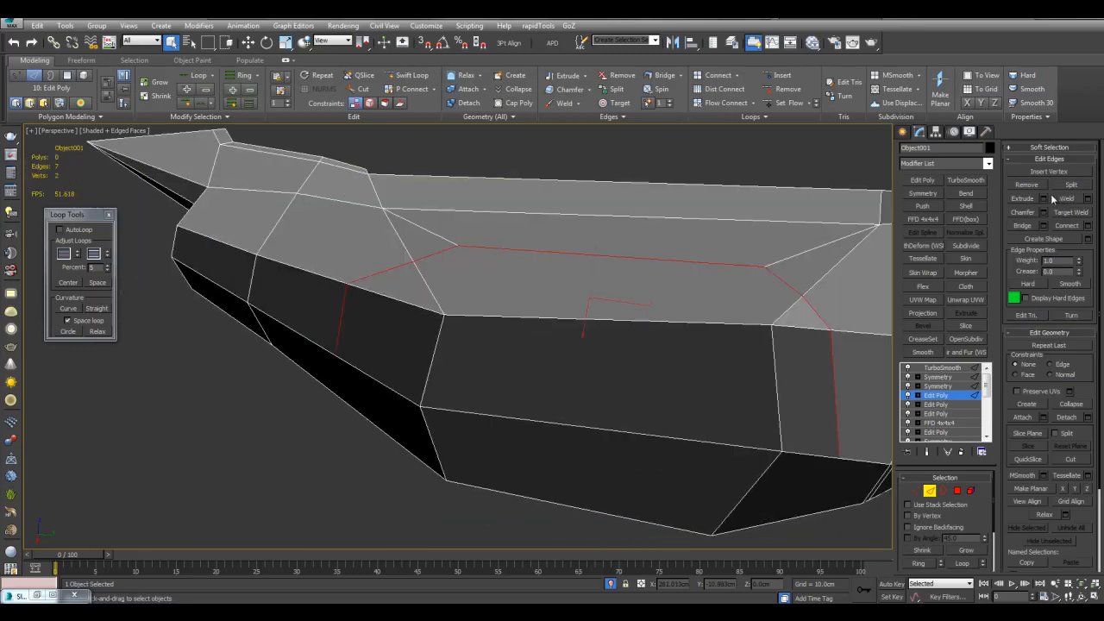
pyautogui.click(1043, 198)
pyautogui.keyDown('alt'); pyautogui.moveTo(623, 228); pyautogui.dragTo(602, 308, button='middle'); pyautogui.keyUp('alt')
pyautogui.press('F4')
pyautogui.moveTo(612, 368)
pyautogui.mouseDown()
pyautogui.moveTo(611, 394)
pyautogui.moveTo(615, 354)
pyautogui.mouseUp()
pyautogui.press('F4')
pyautogui.press('space')
pyautogui.press('F4')
pyautogui.scroll(-5, 545, 238)
pyautogui.keyDown('alt'); pyautogui.moveTo(544, 237); pyautogui.dragTo(681, 271, button='middle'); pyautogui.keyUp('alt')
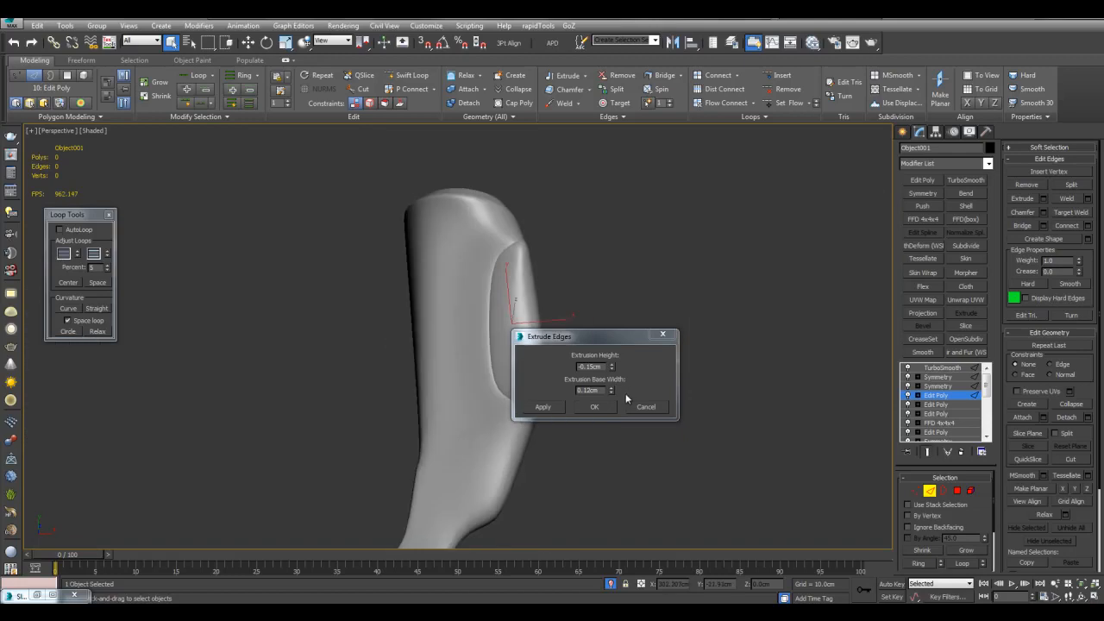
pyautogui.click(607, 407)
# Step: Examine the unsmoothed edges at the groove's corner near the flange's narrow end
pyautogui.keyDown('alt'); pyautogui.moveTo(584, 347); pyautogui.dragTo(652, 348, button='middle'); pyautogui.keyUp('alt')
pyautogui.press('space')
pyautogui.press('F4')
pyautogui.scroll(8, 458, 301)
pyautogui.scroll(3, 511, 302)
pyautogui.hotkey('alt', 'x')
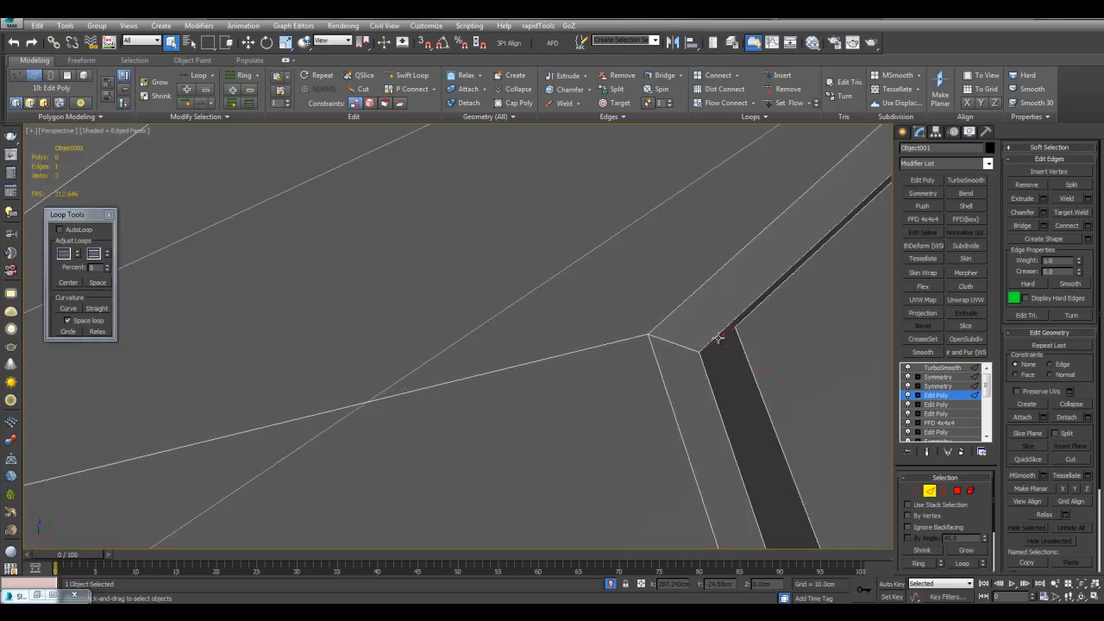
pyautogui.hotkey('alt', 'x')
pyautogui.scroll(-5, 682, 379)
pyautogui.keyDown('alt'); pyautogui.moveTo(687, 390); pyautogui.dragTo(703, 390, button='middle'); pyautogui.keyUp('alt')
pyautogui.click(703, 390)
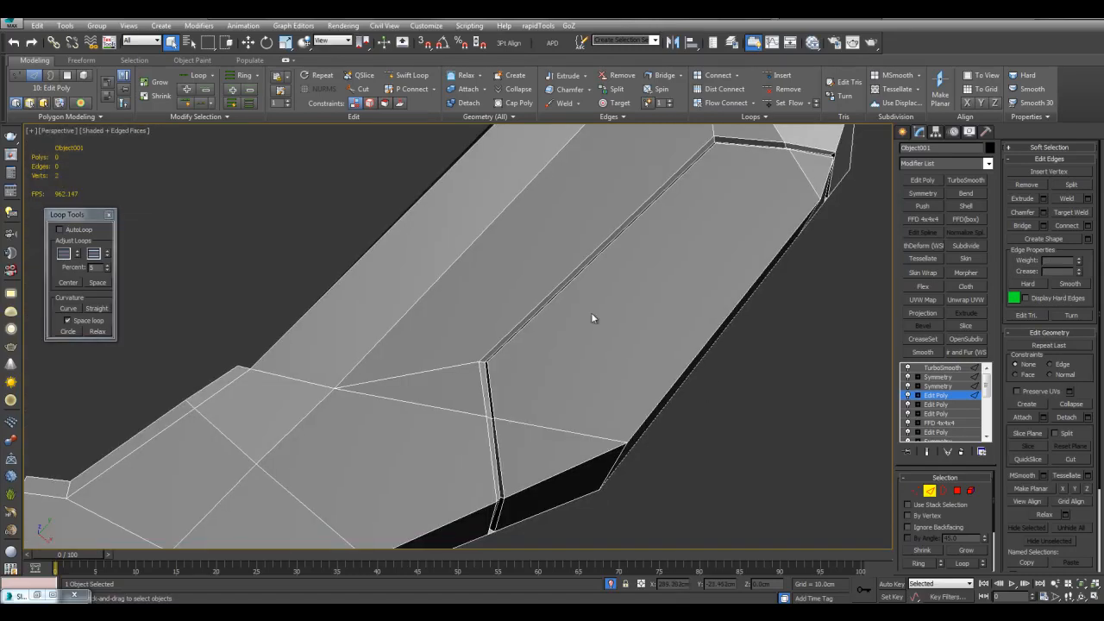
# Step: Connect the edges across the groove with 2 segments and adjust the pinch against the smoothed preview
pyautogui.scroll(4, 601, 323)
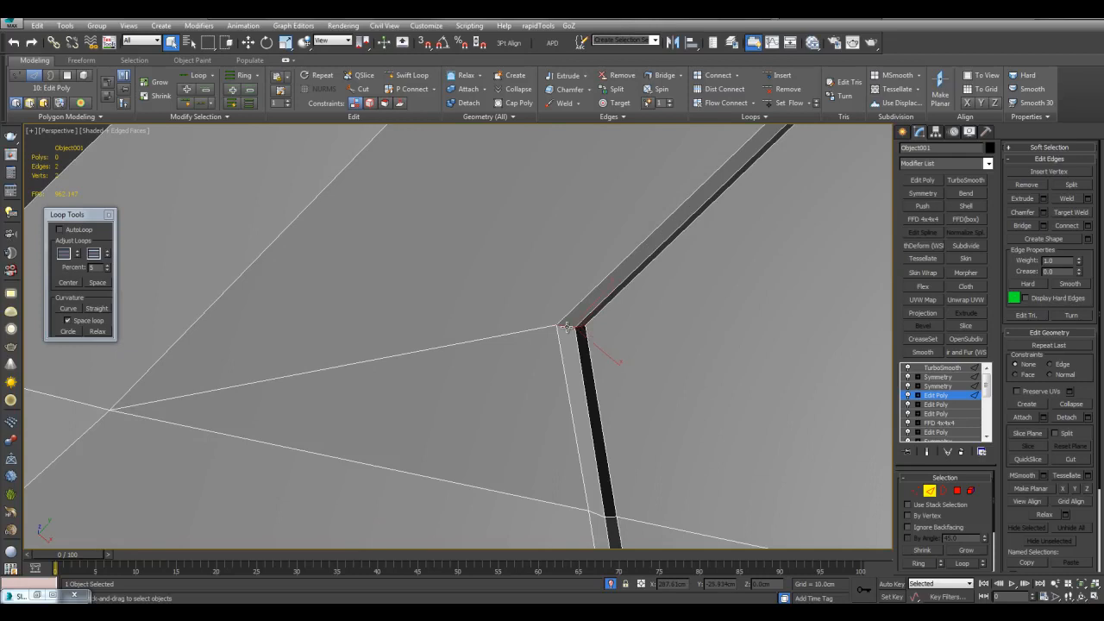
pyautogui.hotkey('ctrl', 'shift', 'e')
pyautogui.press('space')
pyautogui.press('F4')
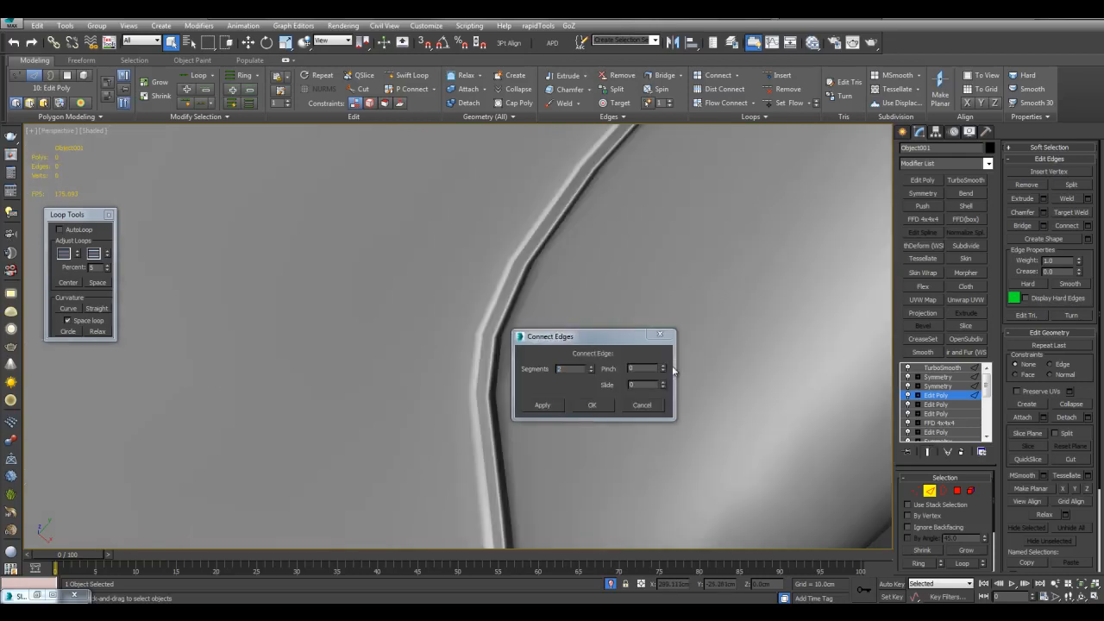
pyautogui.moveTo(662, 364); pyautogui.dragTo(642, 359)
pyautogui.click(606, 405)
pyautogui.scroll(-8, 672, 405)
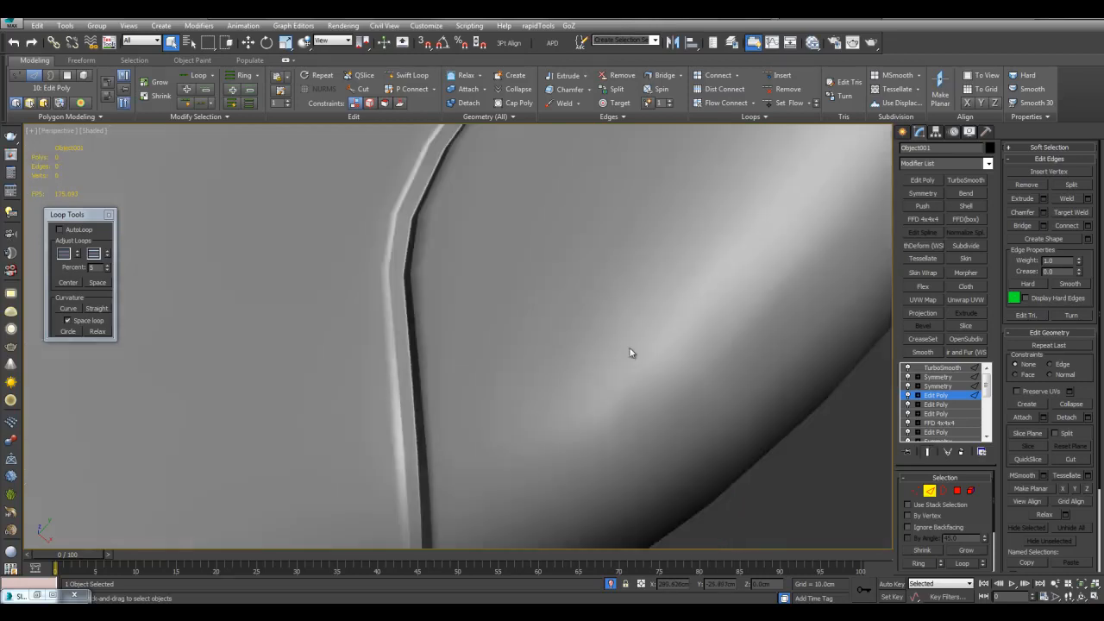
# Step: Examine the smoothed groove and its unsmoothed edges near the flange's narrow end
pyautogui.click(672, 382)
pyautogui.keyDown('alt'); pyautogui.moveTo(672, 382); pyautogui.dragTo(609, 346, button='middle'); pyautogui.keyUp('alt')
pyautogui.scroll(-3, 609, 346)
pyautogui.scroll(4, 561, 335)
pyautogui.moveTo(552, 304)
pyautogui.mouseDown(button='middle')
pyautogui.moveTo(560, 335)
pyautogui.moveTo(492, 246)
pyautogui.moveTo(530, 288)
pyautogui.moveTo(511, 268)
pyautogui.moveTo(505, 316)
pyautogui.moveTo(526, 293)
pyautogui.mouseUp(button='middle')
pyautogui.press('F4')
pyautogui.press('`')
pyautogui.scroll(3, 530, 288)
# Step: Slide the extra row of groove vertices along their edges down to the flange's long lower edge using the Edge constraint
pyautogui.press('1')
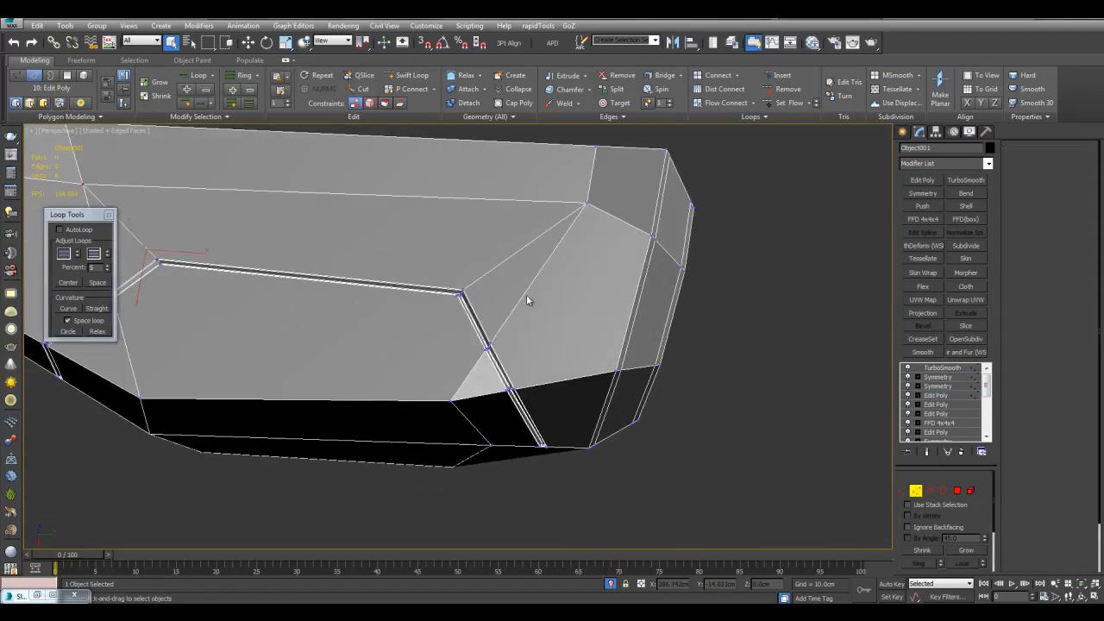
pyautogui.hotkey('alt', 'x')
pyautogui.moveTo(502, 359); pyautogui.dragTo(506, 364)
pyautogui.hotkey('alt', 'x')
pyautogui.press('w')
pyautogui.moveTo(506, 364); pyautogui.dragTo(536, 333, button='middle')
pyautogui.scroll(4, 566, 246)
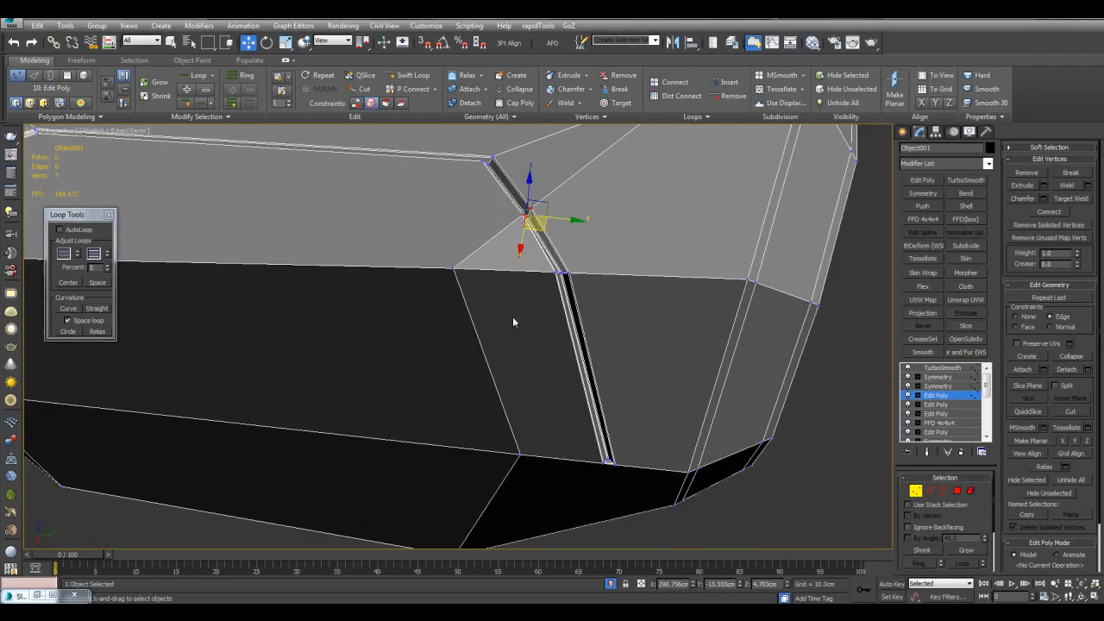
pyautogui.hotkey('ctrl', 'z')
pyautogui.moveTo(592, 306); pyautogui.dragTo(585, 310, button='middle')
pyautogui.hotkey('ctrl', 'z')
pyautogui.hotkey('ctrl', 'z')
pyautogui.press('q')
# Step: Weld the overlapping groove vertices at the flange's long lower edge with a threshold of 0.001 cm
pyautogui.hotkey('alt', 'x')
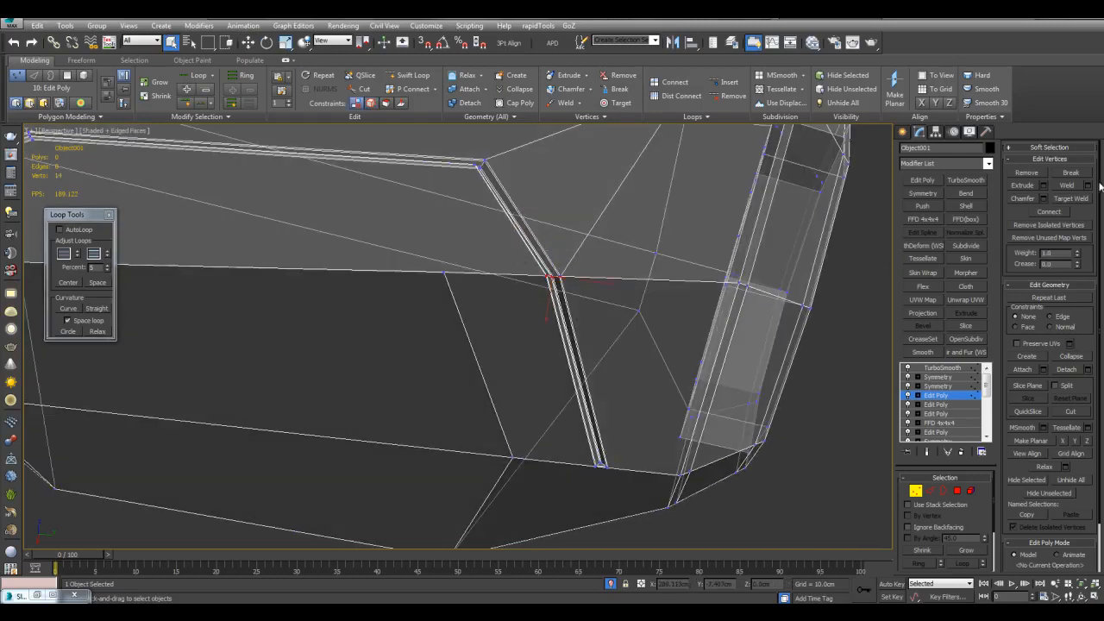
pyautogui.hotkey('alt', 'x')
pyautogui.click(1088, 185)
pyautogui.write('.001')
pyautogui.scroll(5, 638, 295)
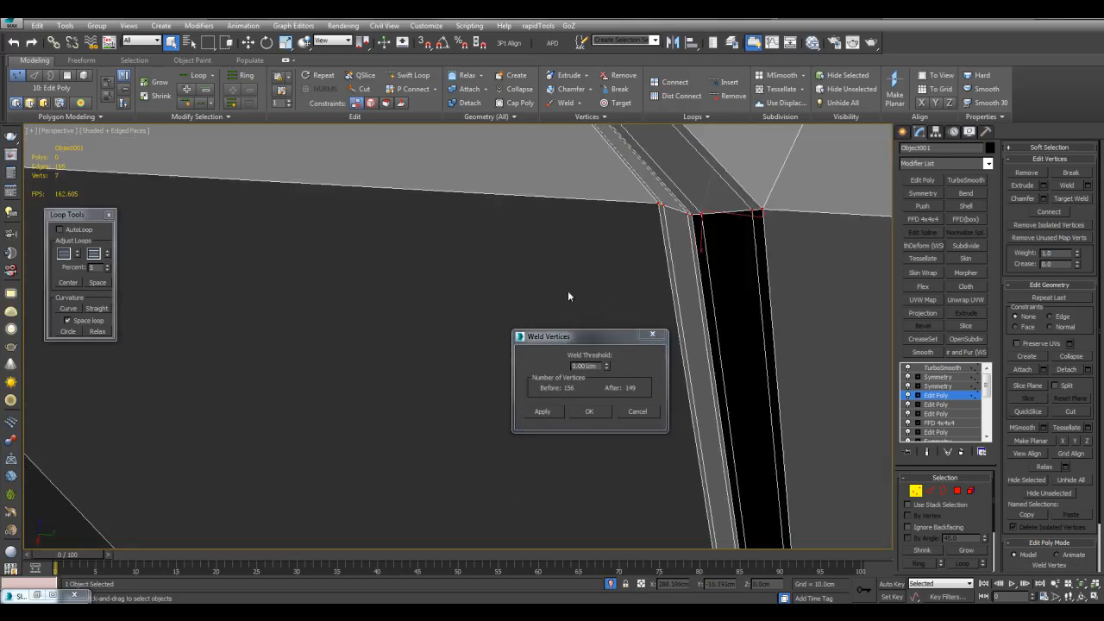
pyautogui.click(589, 410)
pyautogui.click(580, 385)
pyautogui.press('F4')
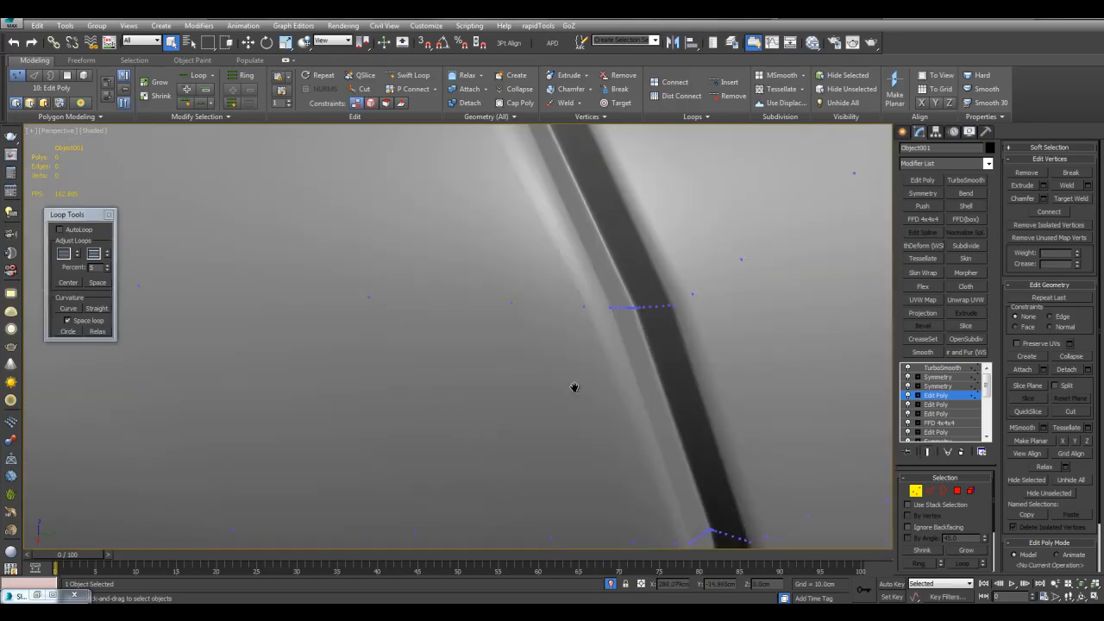
# Step: Remove the diagonal edge between the groove's lower corner and the upper vertex near the flange's narrow end
pyautogui.scroll(-10, 576, 381)
pyautogui.keyDown('alt'); pyautogui.moveTo(610, 376); pyautogui.dragTo(633, 408, button='middle'); pyautogui.keyUp('alt')
pyautogui.press('1')
pyautogui.press('F4')
pyautogui.scroll(5, 596, 378)
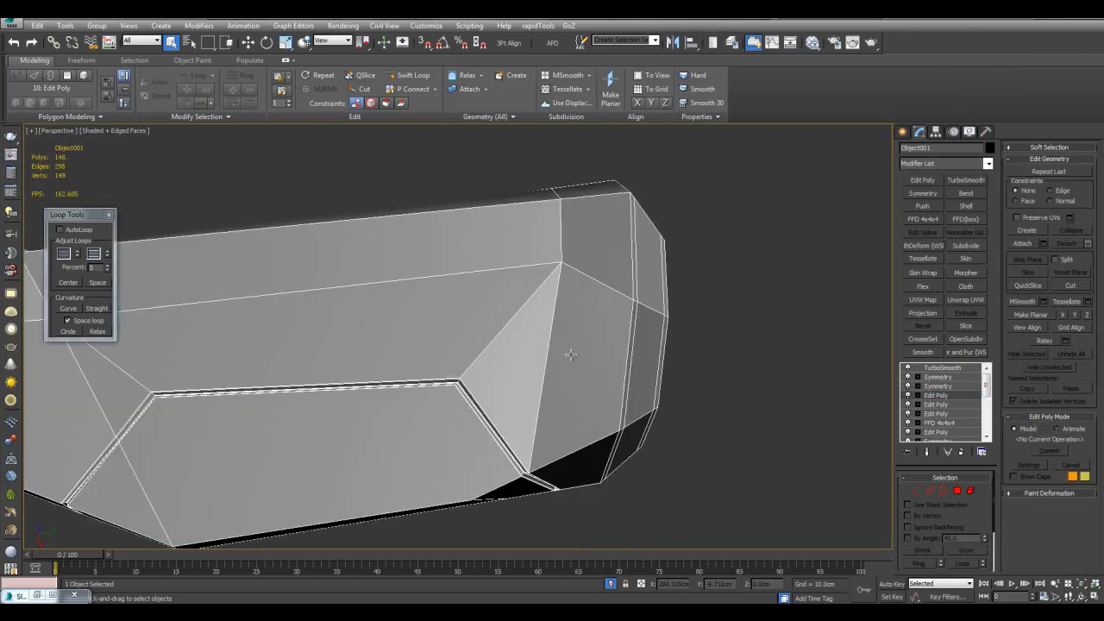
pyautogui.press('2')
pyautogui.keyDown('alt'); pyautogui.moveTo(550, 340); pyautogui.dragTo(664, 312, button='middle'); pyautogui.keyUp('alt')
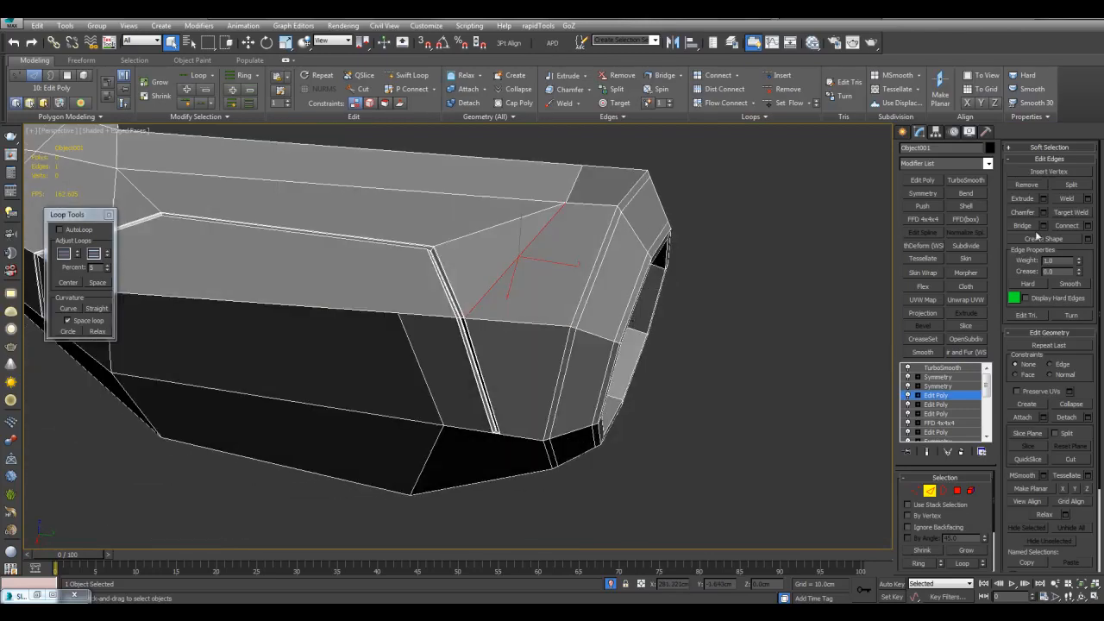
pyautogui.press('F4')
pyautogui.moveTo(768, 233); pyautogui.dragTo(522, 310, button='middle')
# Step: Cut a new edge from the upper vertex beside the groove down across the flange side, between groove and end rim
pyautogui.scroll(-3, 766, 328)
pyautogui.press('F4')
pyautogui.scroll(3, 709, 327)
pyautogui.press('1')
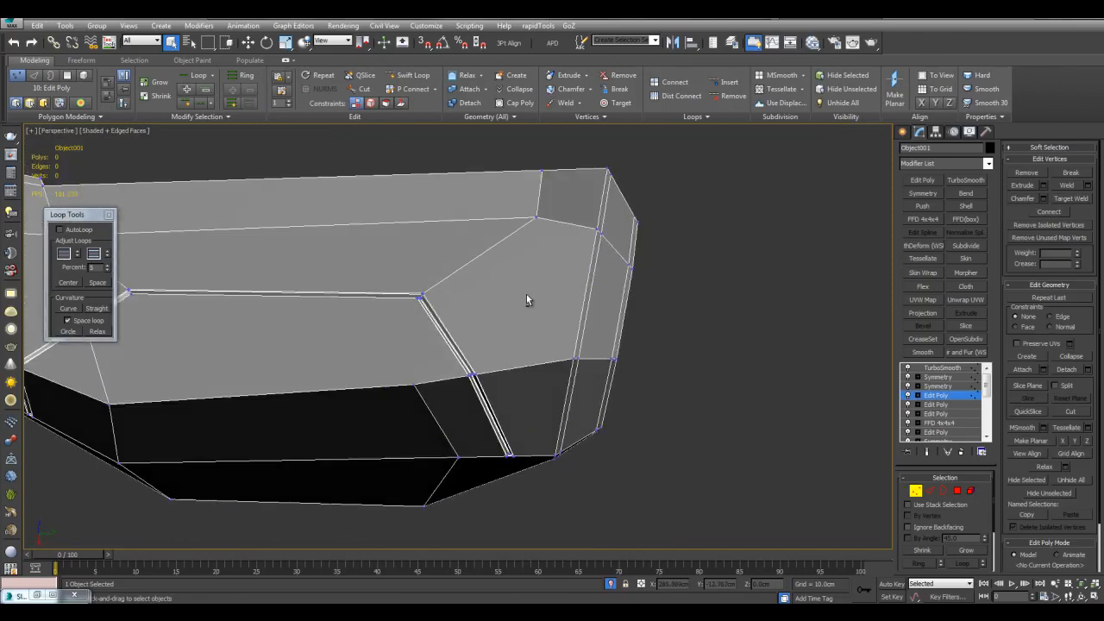
pyautogui.click(527, 452)
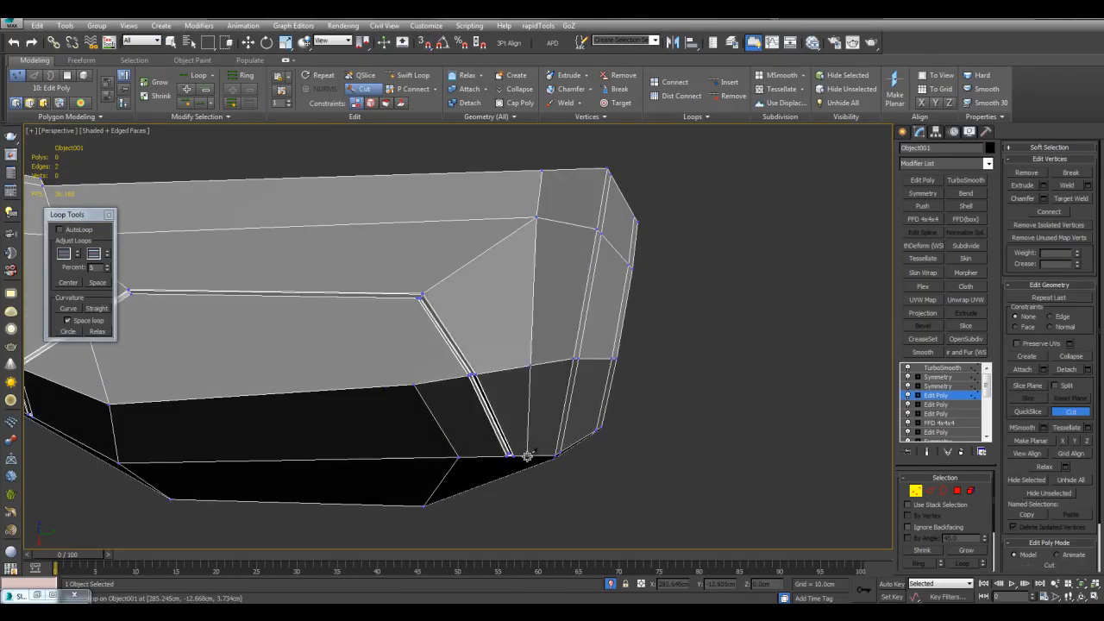
pyautogui.rightClick(631, 386)
# Step: Lower the two topmost vertices on the rim of the flange's recessed end along Z
pyautogui.keyDown('alt'); pyautogui.moveTo(625, 362); pyautogui.dragTo(561, 335, button='middle'); pyautogui.keyUp('alt')
pyautogui.hotkey('alt', 'x')
pyautogui.moveTo(571, 223); pyautogui.dragTo(614, 261)
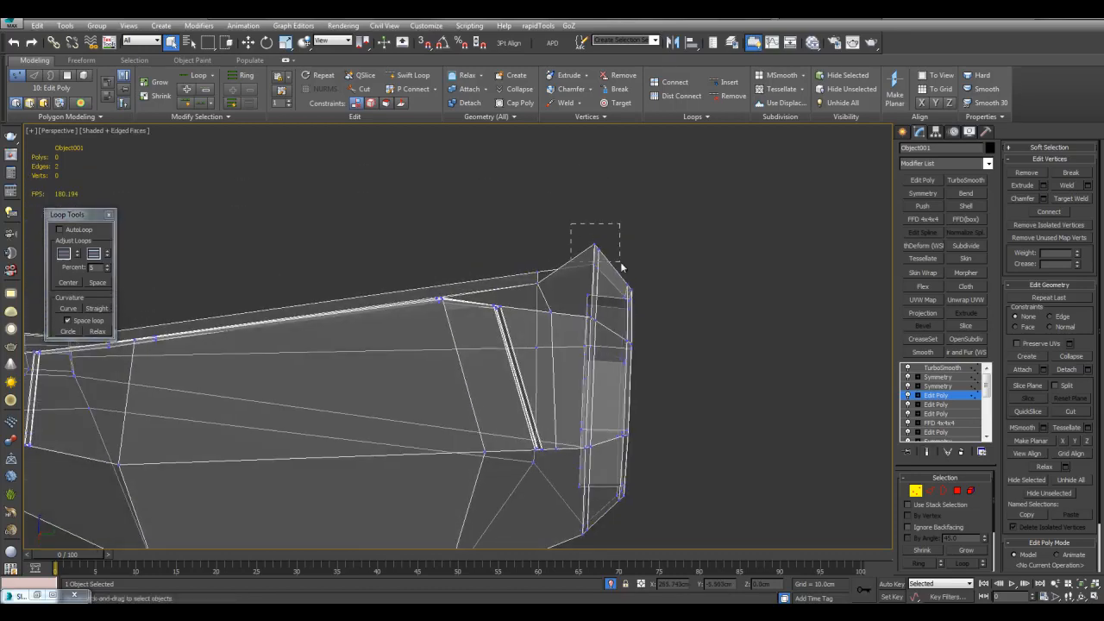
pyautogui.hotkey('alt', 'x')
pyautogui.keyDown('alt'); pyautogui.moveTo(624, 247); pyautogui.dragTo(546, 214, button='middle'); pyautogui.keyUp('alt')
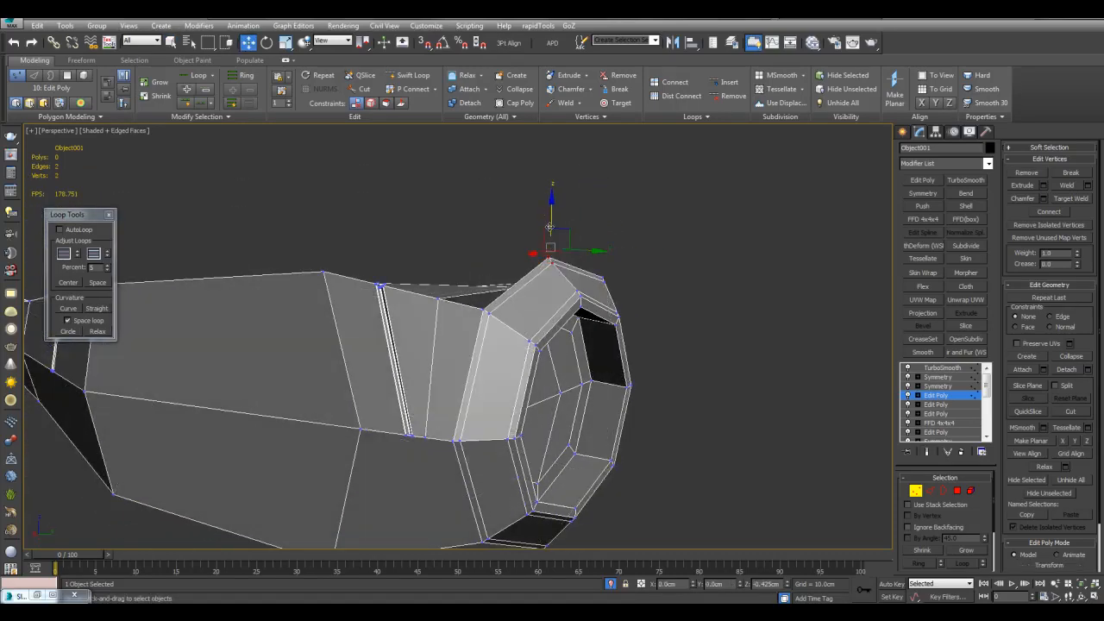
pyautogui.moveTo(550, 225); pyautogui.dragTo(549, 258)
pyautogui.press('F4')
pyautogui.hotkey('ctrl', 'q')
pyautogui.press('F4')
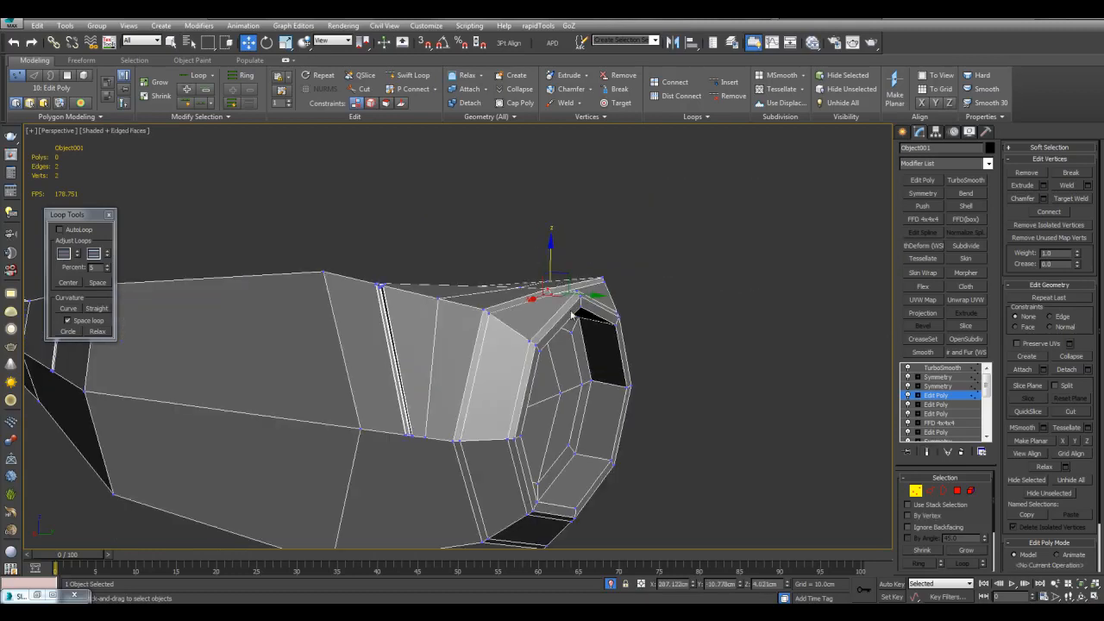
# Step: Remove the two support edge loops around the outside of the flange's recessed end
pyautogui.press('2')
pyautogui.press('q')
pyautogui.click(556, 314)
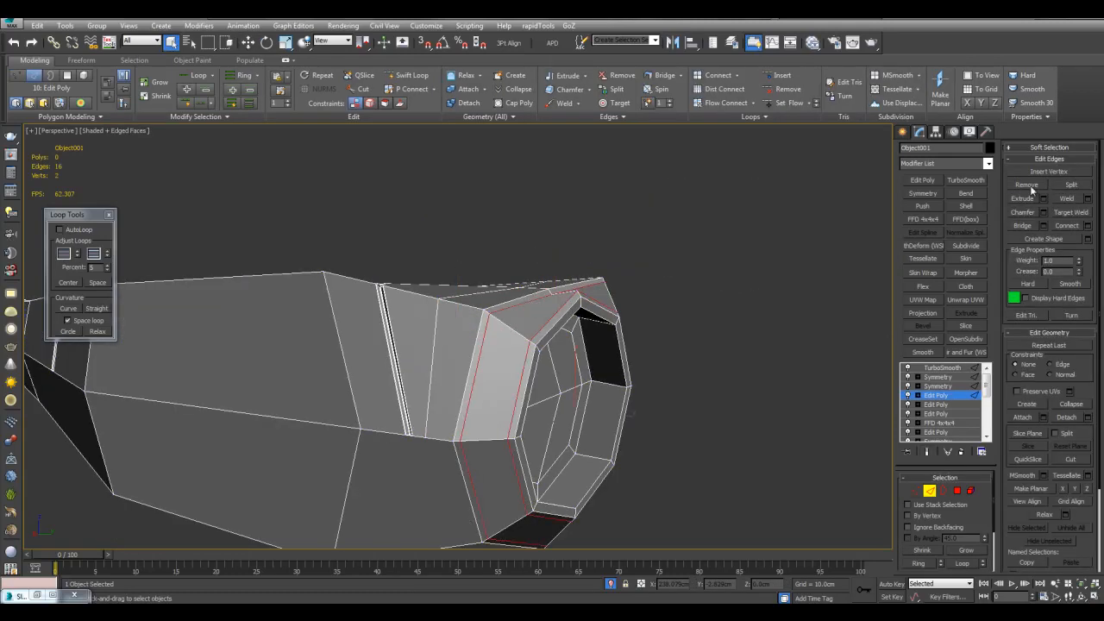
pyautogui.moveTo(862, 222)
pyautogui.keyDown('alt'); pyautogui.mouseDown(button='middle')
pyautogui.moveTo(748, 253)
pyautogui.moveTo(741, 243)
pyautogui.moveTo(808, 275)
pyautogui.moveTo(756, 408)
pyautogui.moveTo(808, 365)
pyautogui.moveTo(641, 333)
pyautogui.mouseUp(button='middle'); pyautogui.keyUp('alt')
pyautogui.hotkey('ctrl', 'q')
pyautogui.press('F4')
pyautogui.hotkey('ctrl', 'q')
pyautogui.press('F4')
# Step: Shift the vertex above the groove's corner across the surface toward the recessed end using the Face constraint
pyautogui.press('1')
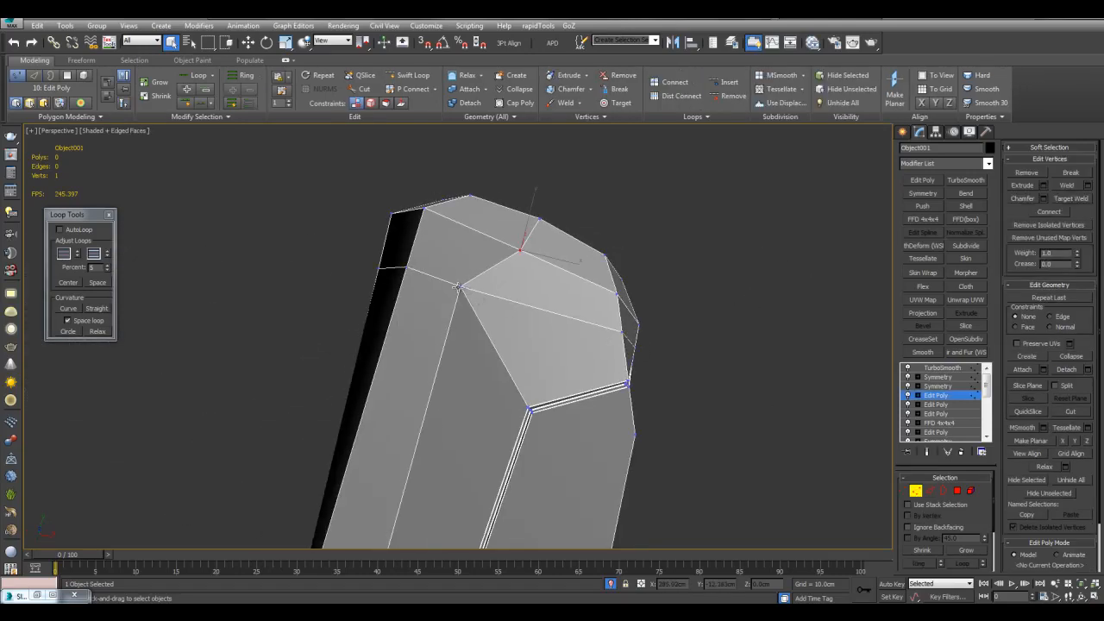
pyautogui.moveTo(508, 281); pyautogui.dragTo(542, 298)
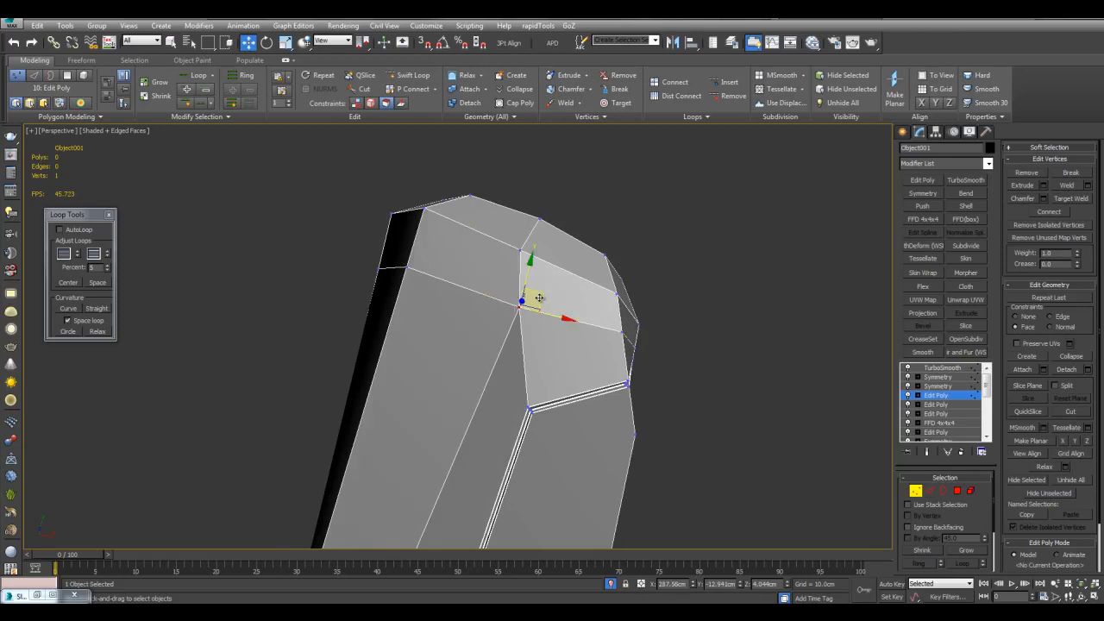
pyautogui.click(693, 328)
pyautogui.hotkey('ctrl', 'q')
pyautogui.press('F4')
# Step: Isolate the hull variation with the detached side flanges together with its flanges, and clear the selection
pyautogui.scroll(-3, 640, 345)
pyautogui.press('1')
pyautogui.scroll(-4, 639, 324)
pyautogui.keyDown('alt'); pyautogui.moveTo(661, 324); pyautogui.dragTo(565, 281, button='middle'); pyautogui.keyUp('alt')
pyautogui.scroll(3, 717, 301)
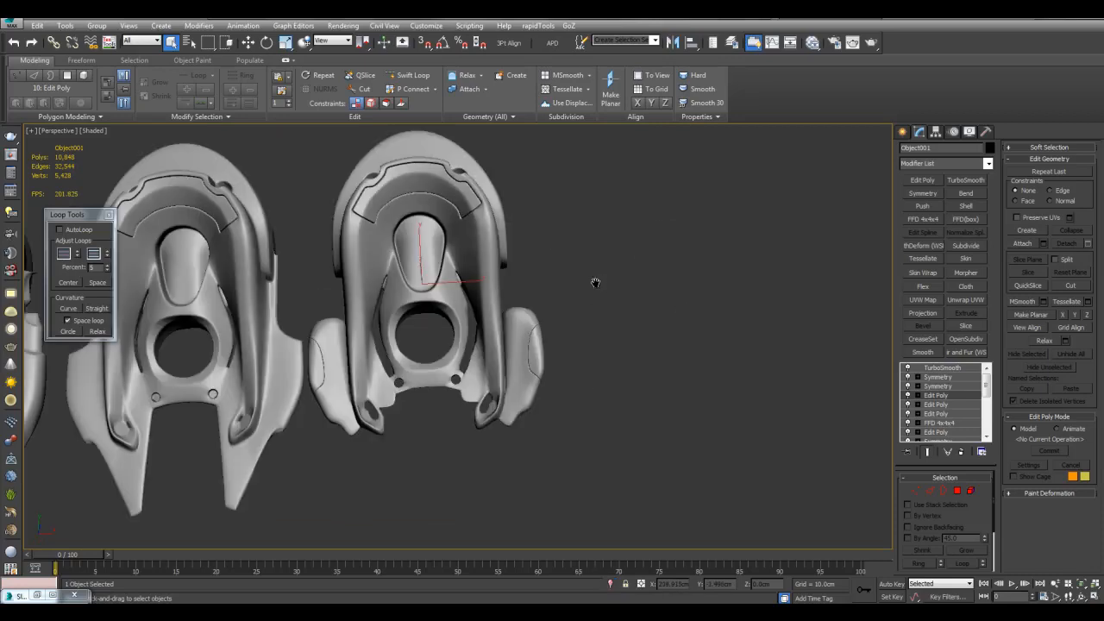
pyautogui.press('F4')
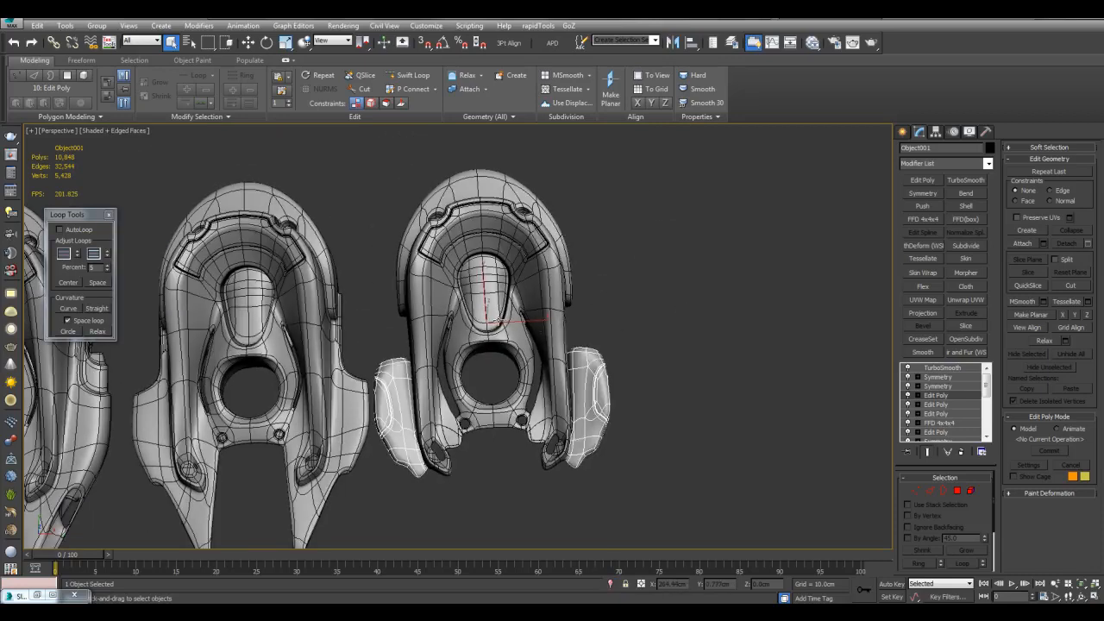
pyautogui.moveTo(371, 159); pyautogui.dragTo(643, 395)
pyautogui.hotkey('alt', 'q')
pyautogui.click(763, 266)
# Step: Draw a five-vertex line from the flange's recessed end around the hull to its front centre, with a radial thickness of 6.83 cm
pyautogui.click(903, 134)
pyautogui.click(919, 148)
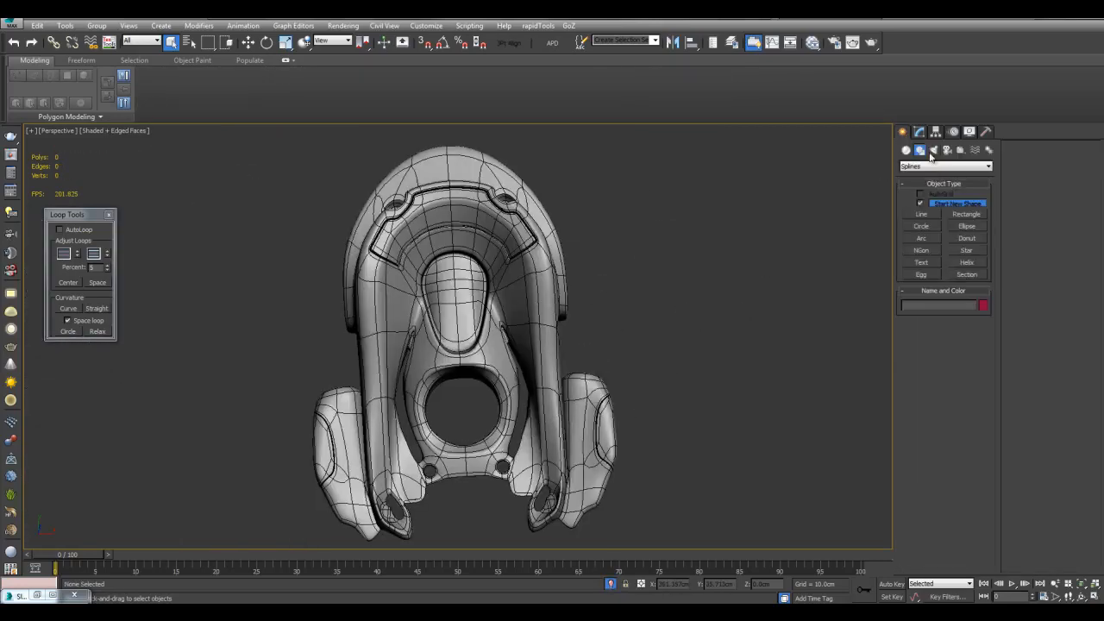
pyautogui.click(916, 217)
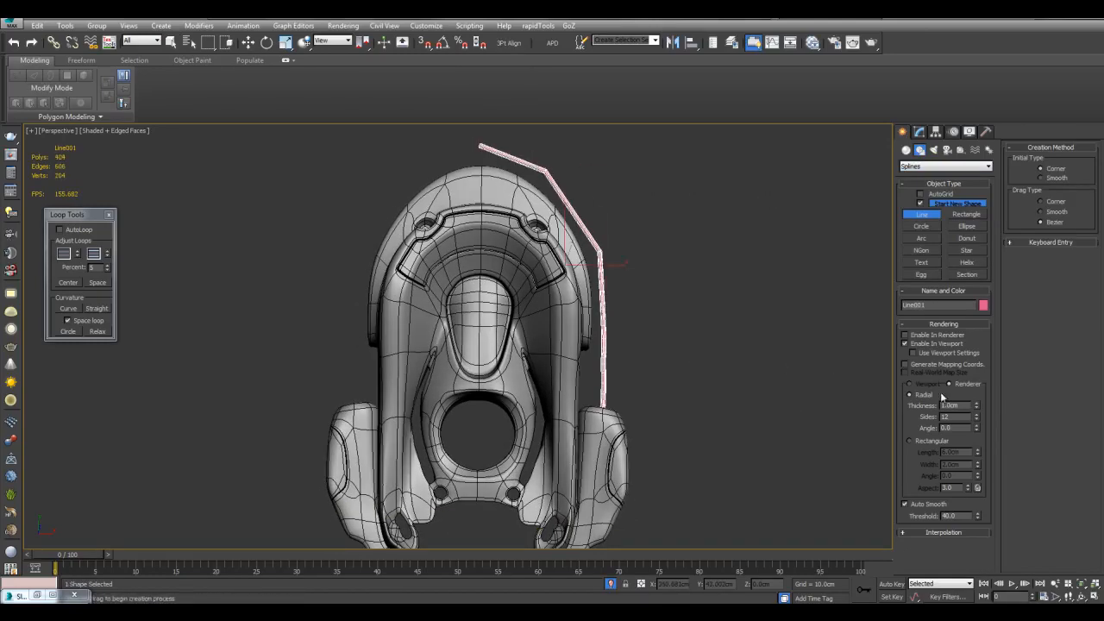
pyautogui.moveTo(974, 327); pyautogui.dragTo(902, 68)
pyautogui.keyDown('alt'); pyautogui.moveTo(784, 349); pyautogui.dragTo(818, 380, button='middle'); pyautogui.keyUp('alt')
# Step: Convert all five line vertices to Smooth and finally to Bezier
pyautogui.press('1')
pyautogui.hotkey('ctrl', 'a')
pyautogui.hotkey('alt', 'x')
pyautogui.keyDown('alt'); pyautogui.moveTo(738, 327); pyautogui.dragTo(725, 325, button='middle'); pyautogui.keyUp('alt')
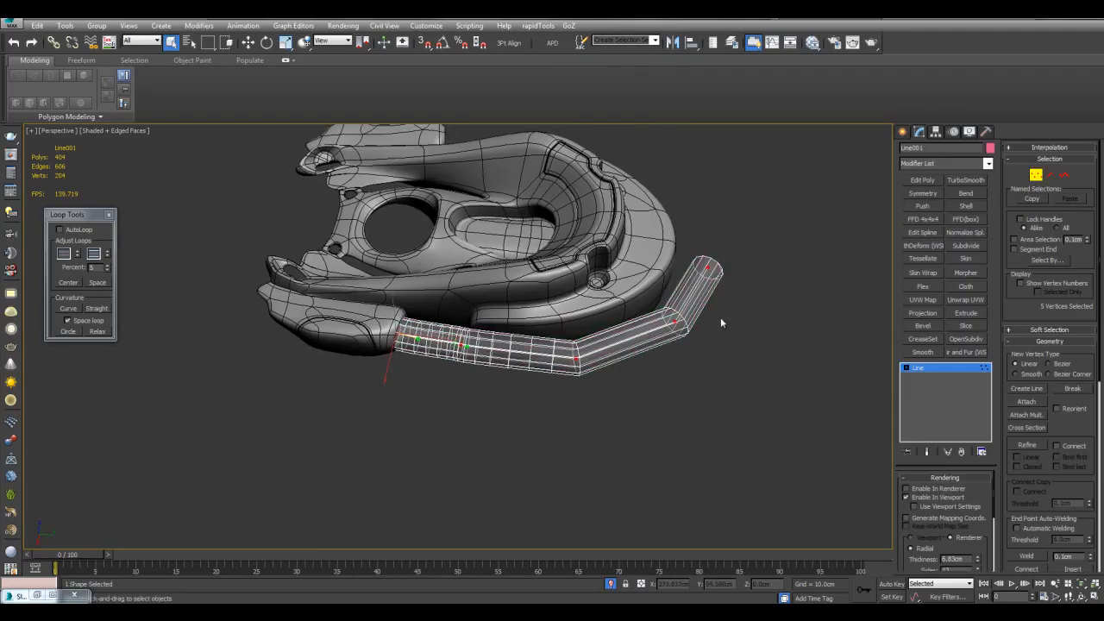
pyautogui.rightClick(712, 299)
pyautogui.click(695, 234)
pyautogui.keyDown('alt'); pyautogui.moveTo(695, 239); pyautogui.dragTo(687, 305, button='middle'); pyautogui.keyUp('alt')
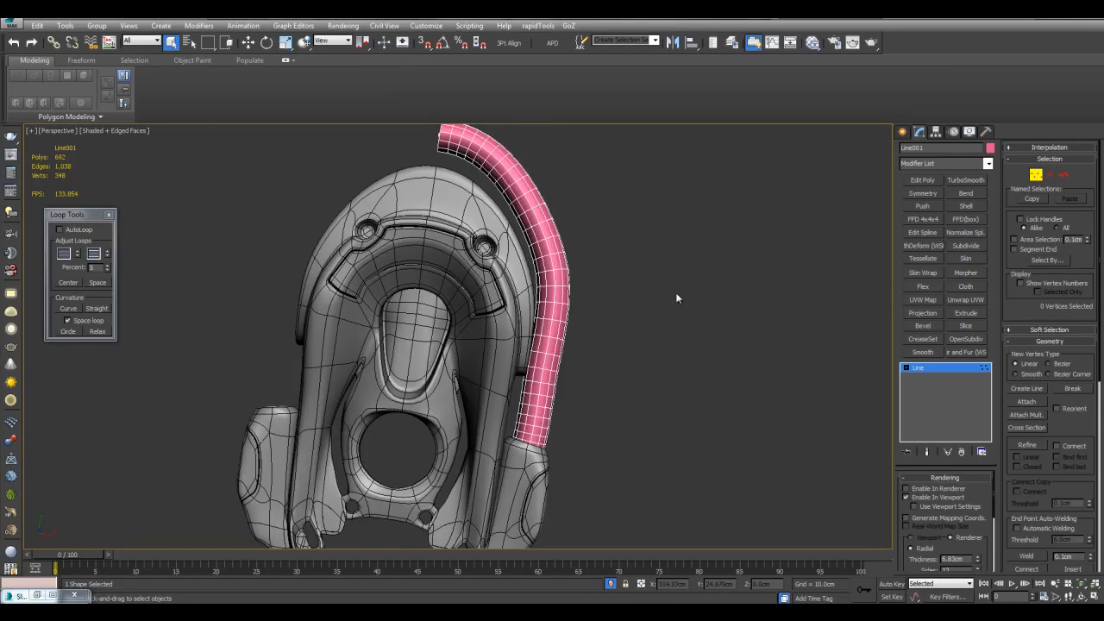
pyautogui.rightClick(629, 245)
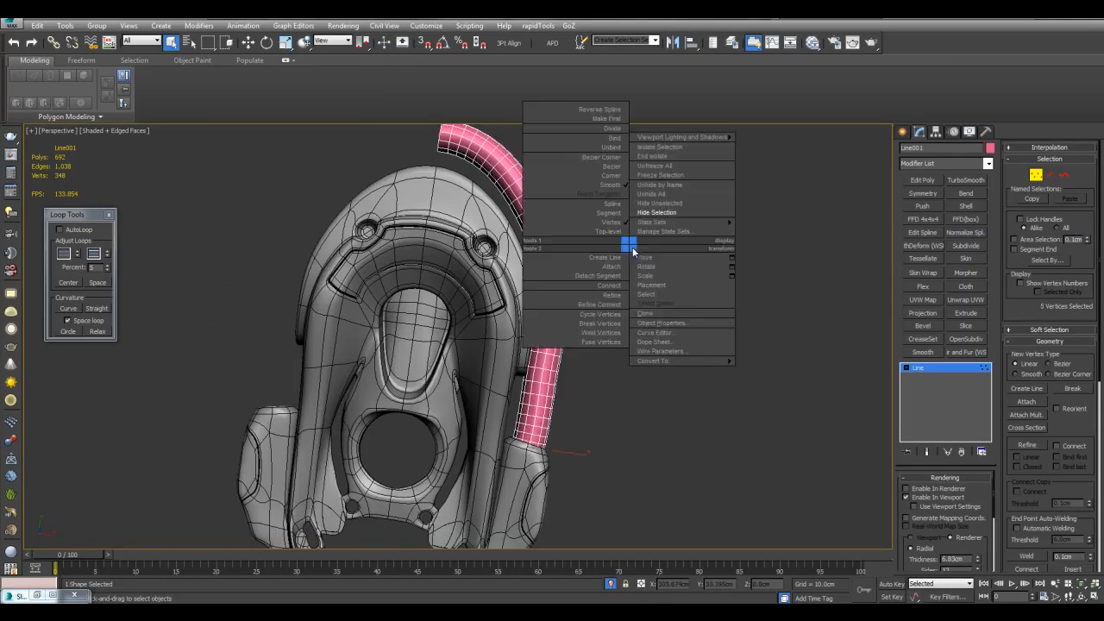
pyautogui.click(610, 170)
pyautogui.moveTo(613, 235); pyautogui.dragTo(616, 256, button='middle')
# Step: Adjust the Bezier handle of the line's third vertex to reshape the tube's bend beside the hull
pyautogui.click(564, 286)
pyautogui.press('w')
pyautogui.keyDown('alt'); pyautogui.moveTo(586, 310); pyautogui.dragTo(588, 322, button='middle'); pyautogui.keyUp('alt')
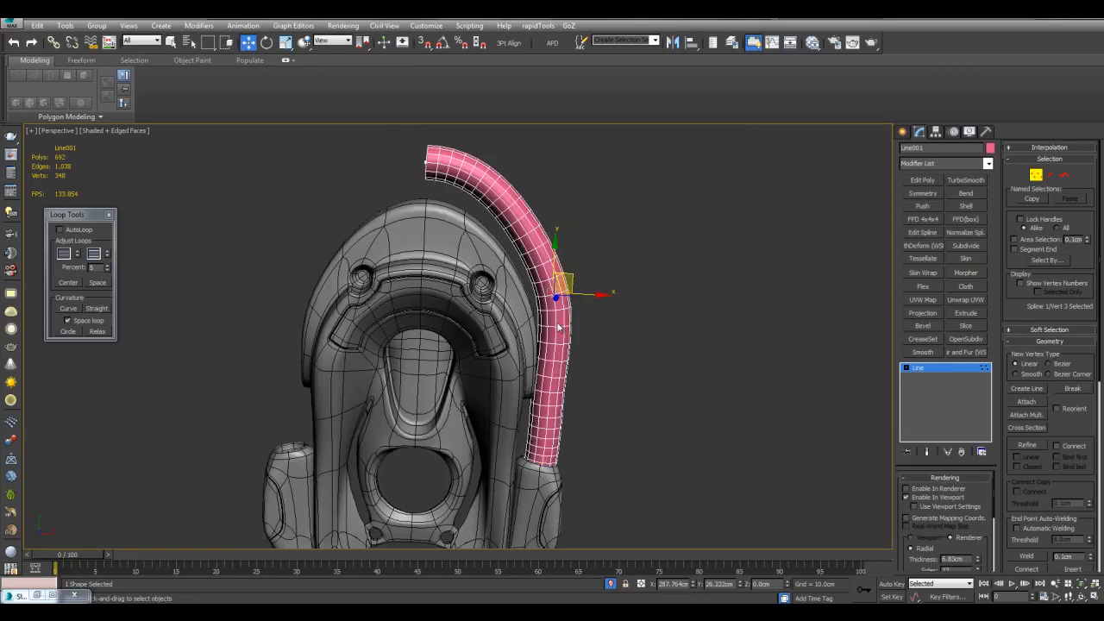
pyautogui.keyDown('alt'); pyautogui.moveTo(593, 341); pyautogui.dragTo(571, 343, button='middle'); pyautogui.keyUp('alt')
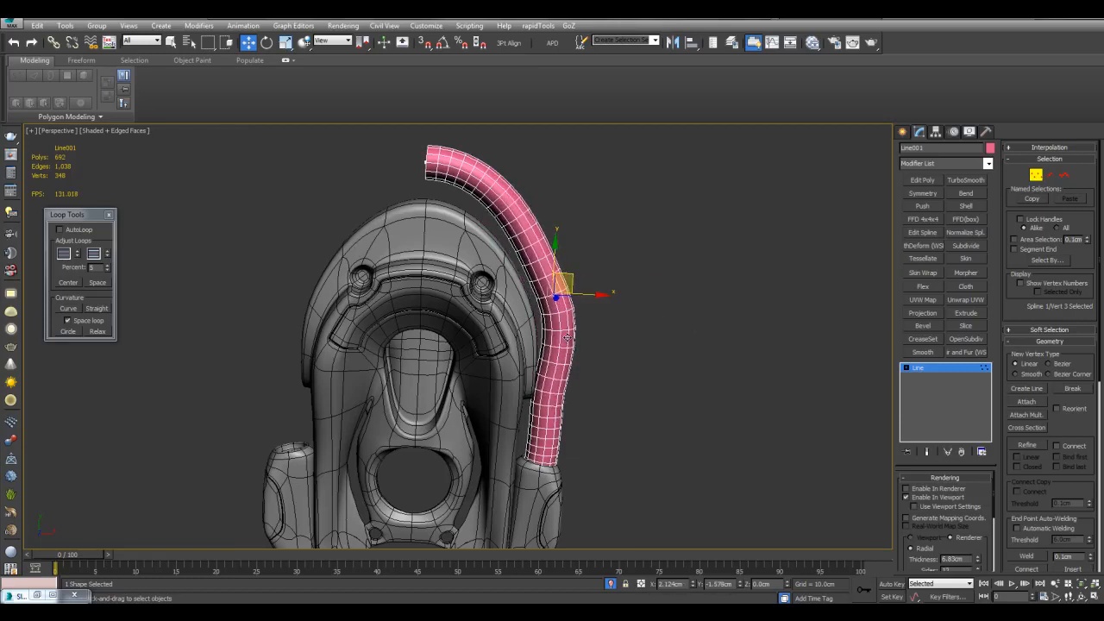
pyautogui.moveTo(560, 338); pyautogui.dragTo(554, 252, button='middle')
pyautogui.scroll(3, 553, 252)
# Step: Move the line's second vertex slightly outward and refine the tube's curve where it leaves the flange
pyautogui.hotkey('alt', 'x')
pyautogui.moveTo(485, 260); pyautogui.dragTo(520, 312, button='middle')
pyautogui.moveTo(519, 312); pyautogui.dragTo(589, 362)
pyautogui.hotkey('alt', 'x')
pyautogui.moveTo(558, 312); pyautogui.dragTo(565, 311)
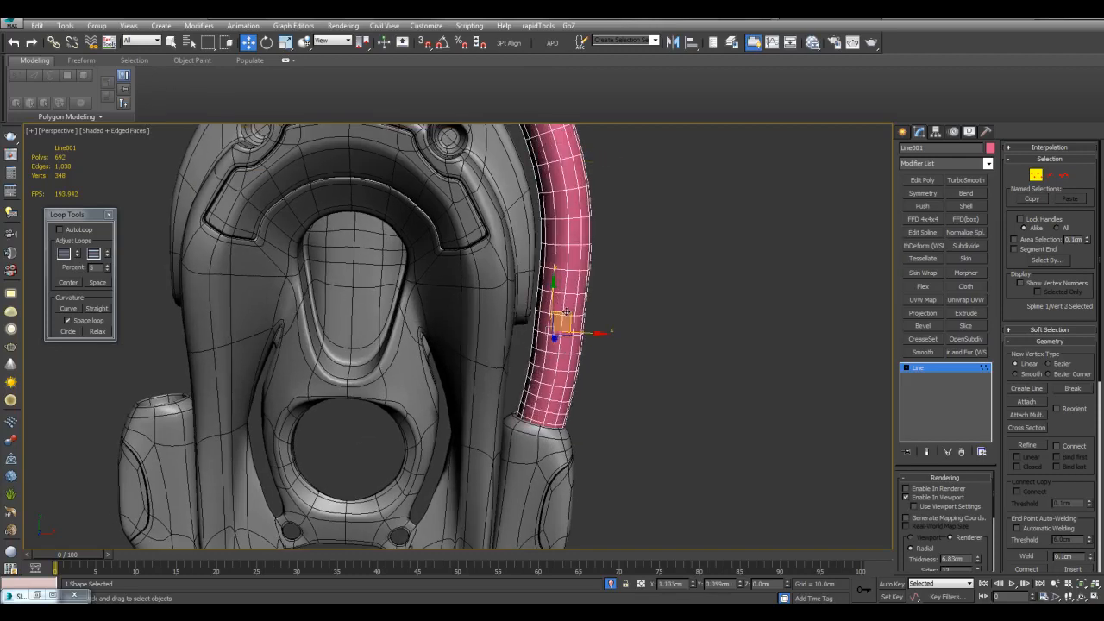
pyautogui.hotkey('alt', 'x')
pyautogui.hotkey('alt', 'x')
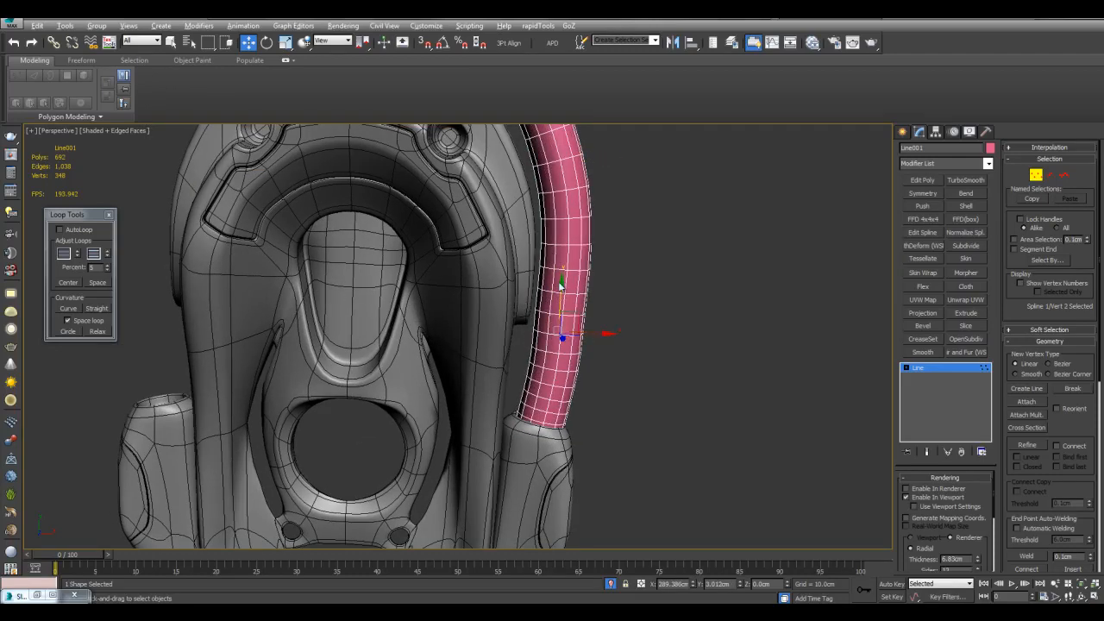
pyautogui.hotkey('alt', 'x')
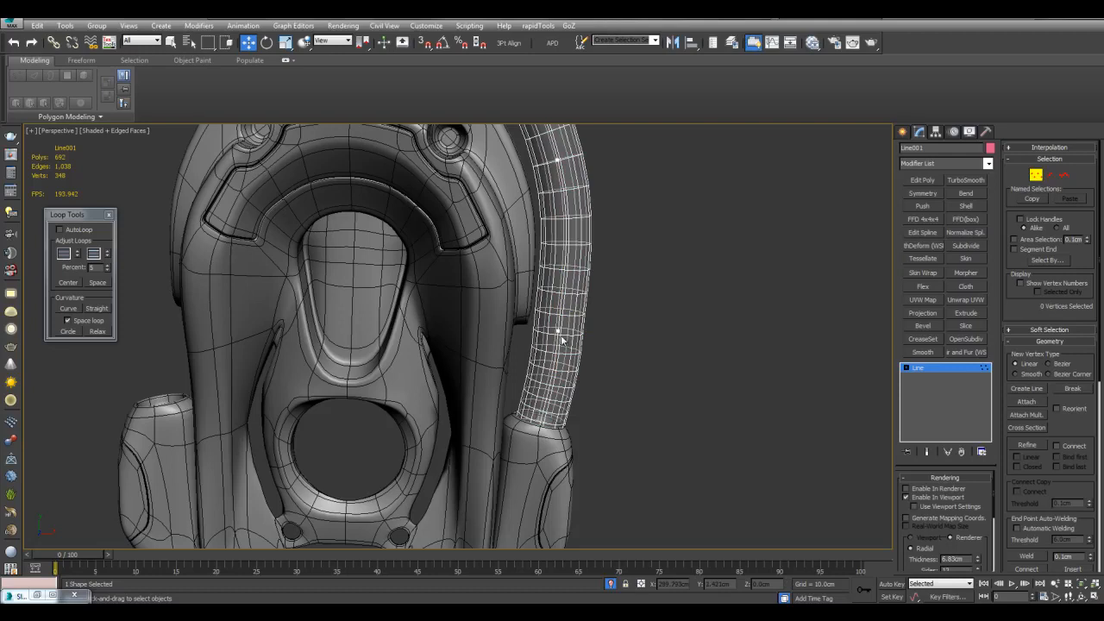
pyautogui.moveTo(556, 375); pyautogui.dragTo(547, 367)
pyautogui.scroll(-3, 556, 371)
pyautogui.press('1')
# Step: Add a Symmetry modifier on the X axis to the tube
pyautogui.keyDown('alt'); pyautogui.moveTo(563, 374); pyautogui.dragTo(687, 276, button='middle'); pyautogui.keyUp('alt')
pyautogui.press('q')
pyautogui.scroll(3, 619, 239)
pyautogui.scroll(4, 690, 278)
pyautogui.scroll(-4, 691, 283)
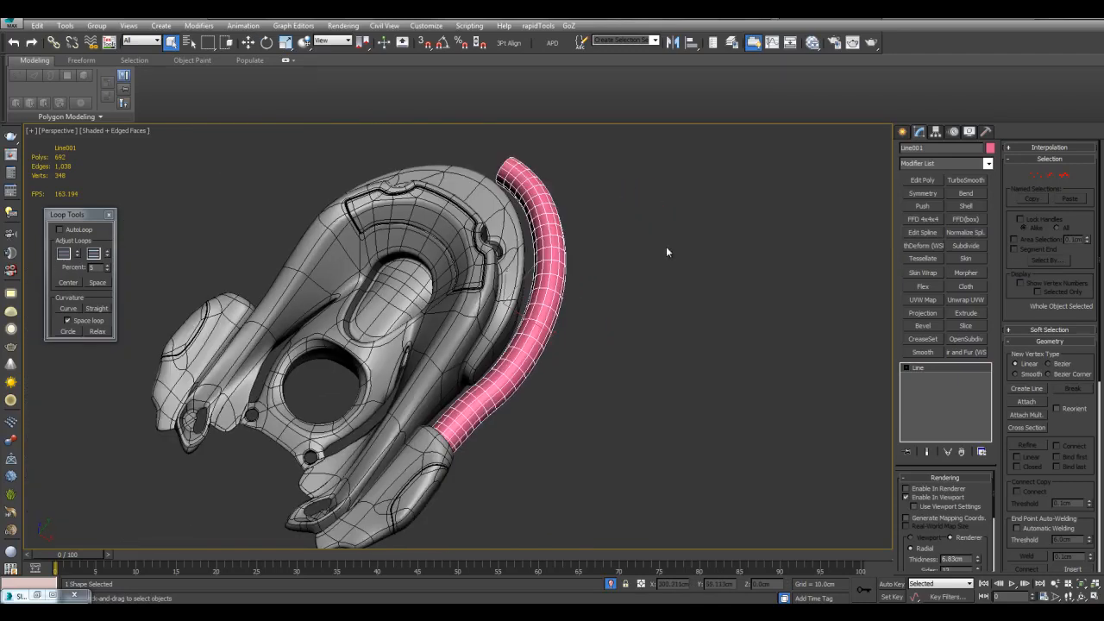
pyautogui.hotkey('alt', 'x')
pyautogui.keyDown('alt'); pyautogui.moveTo(741, 279); pyautogui.dragTo(819, 284, button='middle'); pyautogui.keyUp('alt')
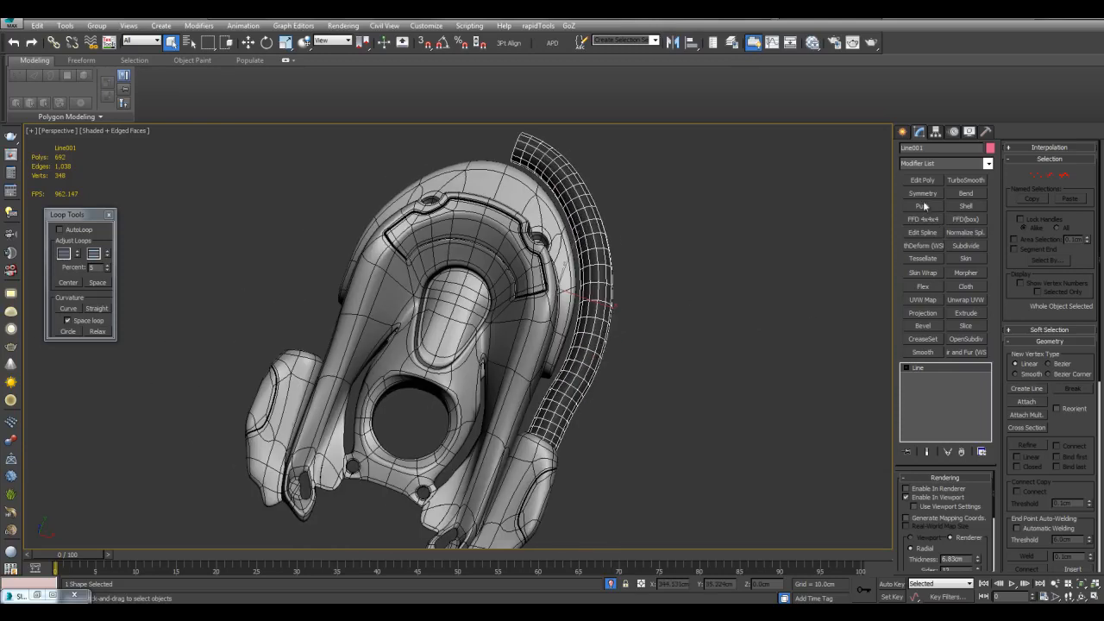
pyautogui.click(922, 193)
pyautogui.keyDown('alt'); pyautogui.moveTo(709, 280); pyautogui.dragTo(582, 304, button='middle'); pyautogui.keyUp('alt')
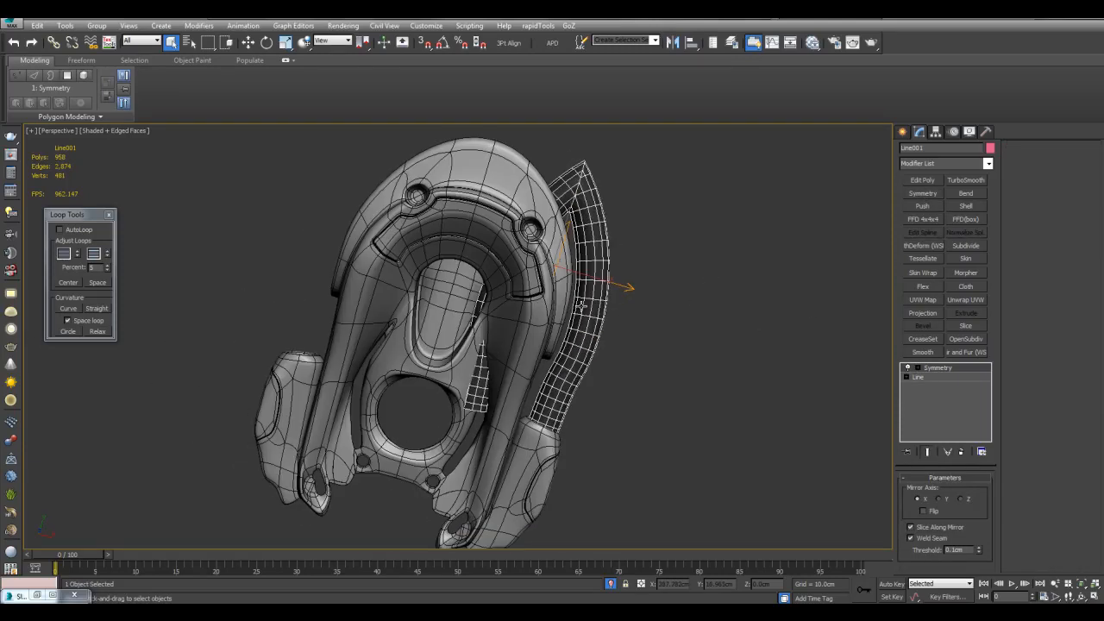
# Step: Align the Symmetry mirror plane to the hull's pivot point in X, Y and Z position
pyautogui.keyDown('alt'); pyautogui.moveTo(557, 257); pyautogui.dragTo(563, 296, button='middle'); pyautogui.keyUp('alt')
pyautogui.scroll(3, 576, 316)
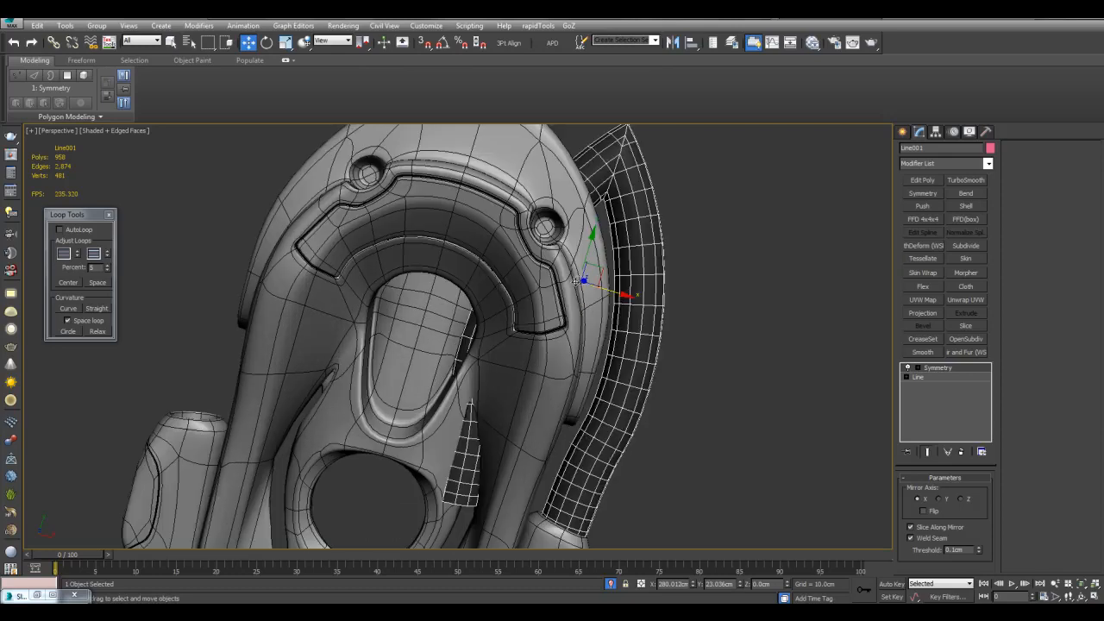
pyautogui.scroll(-4, 580, 281)
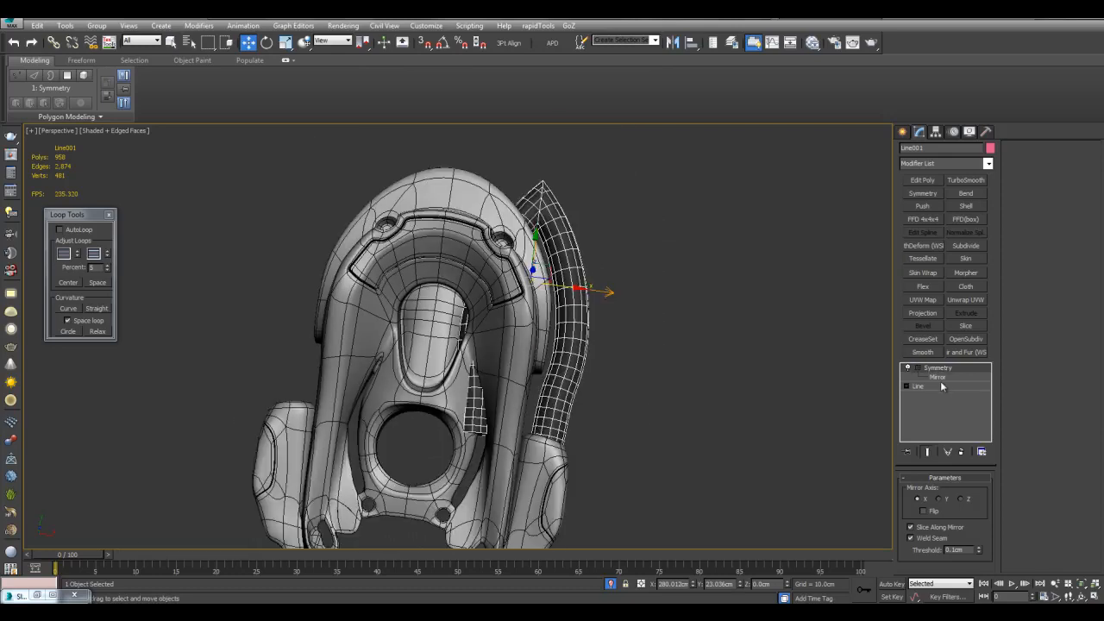
pyautogui.click(939, 378)
pyautogui.click(442, 246)
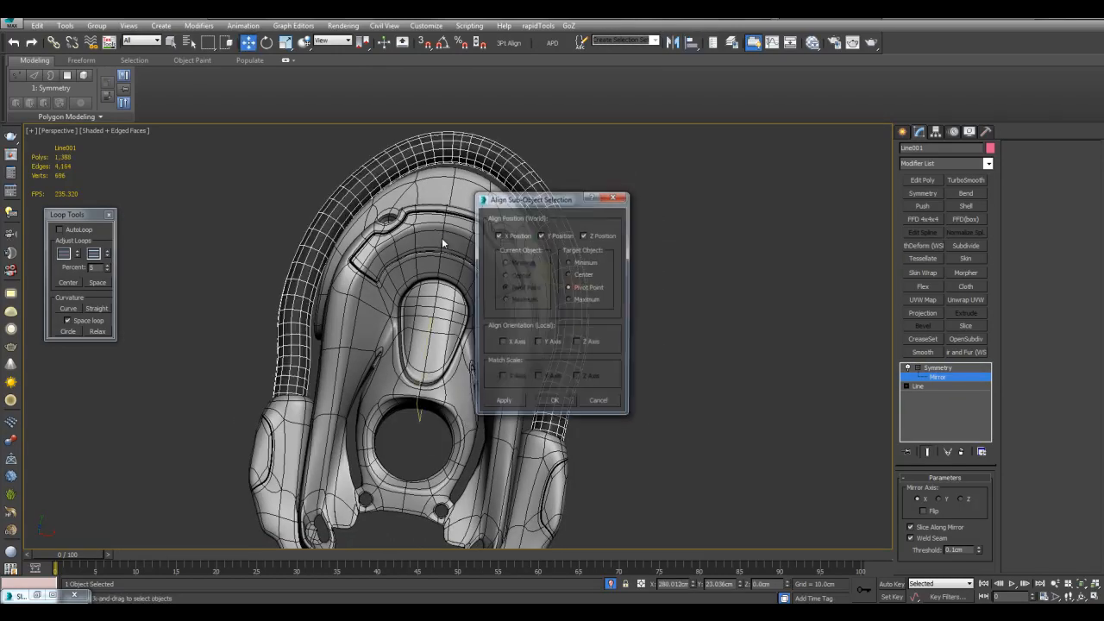
pyautogui.click(555, 403)
pyautogui.scroll(-3, 625, 288)
pyautogui.click(592, 297)
# Step: Assign a dark custom object color to the mirrored tube and deselect it
pyautogui.click(528, 259)
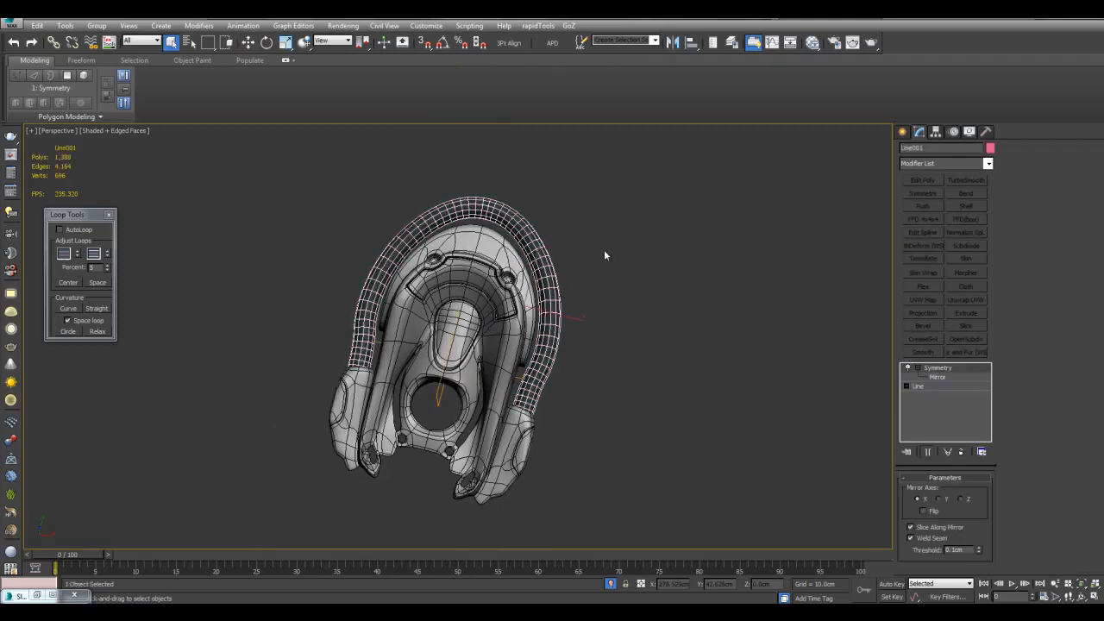
pyautogui.click(990, 147)
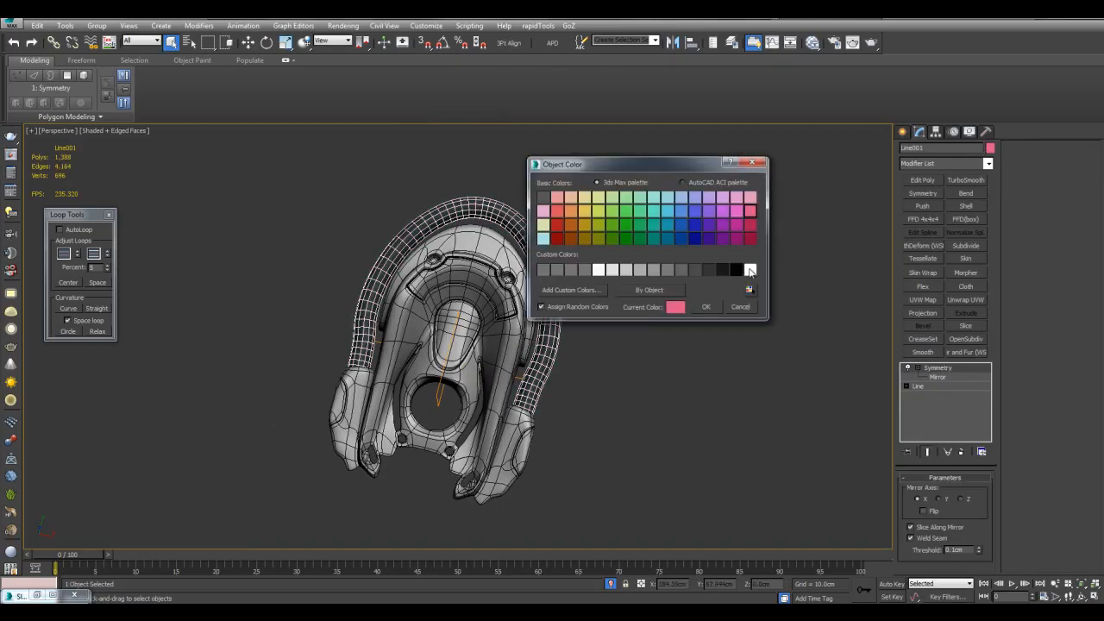
pyautogui.click(706, 307)
pyautogui.click(658, 299)
# Step: Examine the hull and its mirrored tube up close and from a distance, with and without edged faces
pyautogui.moveTo(658, 298)
pyautogui.keyDown('alt'); pyautogui.mouseDown(button='middle')
pyautogui.moveTo(599, 236)
pyautogui.moveTo(637, 272)
pyautogui.moveTo(670, 249)
pyautogui.moveTo(648, 257)
pyautogui.moveTo(652, 212)
pyautogui.moveTo(653, 342)
pyautogui.mouseUp(button='middle'); pyautogui.keyUp('alt')
pyautogui.press('F4')
pyautogui.keyDown('alt'); pyautogui.moveTo(534, 227); pyautogui.dragTo(615, 220, button='middle'); pyautogui.keyUp('alt')
pyautogui.scroll(4, 614, 221)
pyautogui.press('F4')
pyautogui.click(580, 292)
pyautogui.moveTo(581, 264); pyautogui.dragTo(587, 346, button='middle')
pyautogui.press('F4')
pyautogui.moveTo(631, 277); pyautogui.dragTo(640, 349, button='middle')
pyautogui.scroll(-3, 641, 350)
pyautogui.moveTo(582, 367); pyautogui.dragTo(578, 420, button='middle')
pyautogui.press('F4')
pyautogui.press('F4')
pyautogui.press('F4')
pyautogui.press('F4')
pyautogui.moveTo(624, 333); pyautogui.dragTo(687, 326, button='middle')
# Step: Exit isolation and move the hull with its tube and side flanges along X, away from the neighbouring variants
pyautogui.scroll(-3, 687, 325)
pyautogui.hotkey('alt', 'q')
pyautogui.click(704, 329)
pyautogui.scroll(-3, 603, 310)
pyautogui.press('F4')
pyautogui.keyDown('alt'); pyautogui.moveTo(616, 216); pyautogui.dragTo(596, 175, button='middle'); pyautogui.keyUp('alt')
pyautogui.moveTo(426, 409); pyautogui.dragTo(424, 406)
pyautogui.press('w')
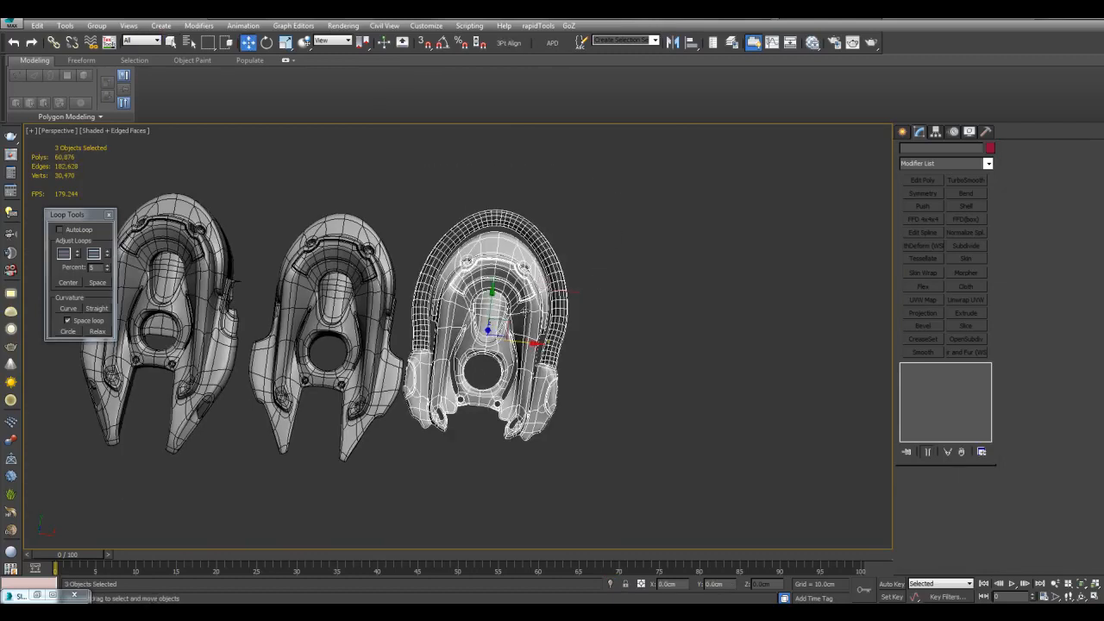
pyautogui.moveTo(523, 345); pyautogui.dragTo(602, 354)
# Step: Clone the hull variant with long pointed tails and slotted side flanges, placing the copy beside it along X
pyautogui.press('F4')
pyautogui.moveTo(450, 316); pyautogui.dragTo(577, 283, button='middle')
pyautogui.click(576, 260)
pyautogui.press('q')
pyautogui.moveTo(467, 255); pyautogui.dragTo(916, 283, button='middle')
pyautogui.moveTo(345, 252); pyautogui.dragTo(681, 305, button='middle')
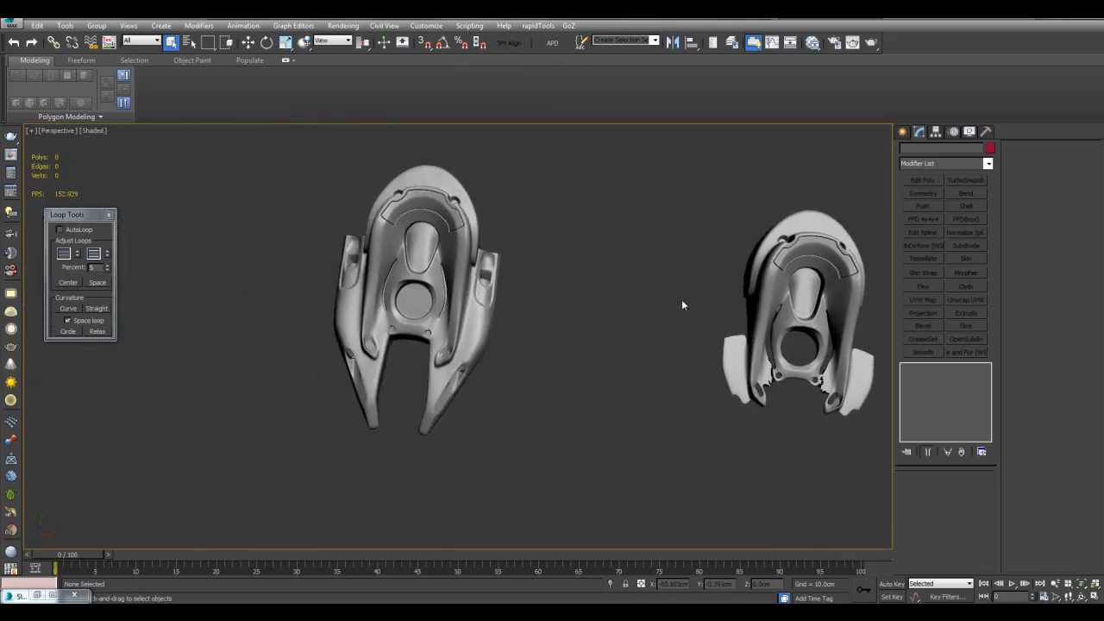
pyautogui.click(470, 282)
pyautogui.press('z')
pyautogui.moveTo(605, 313); pyautogui.dragTo(710, 335, button='middle')
pyautogui.scroll(-1, 613, 311)
pyautogui.scroll(1, 672, 320)
pyautogui.press('w')
pyautogui.press('F4')
pyautogui.press('F4')
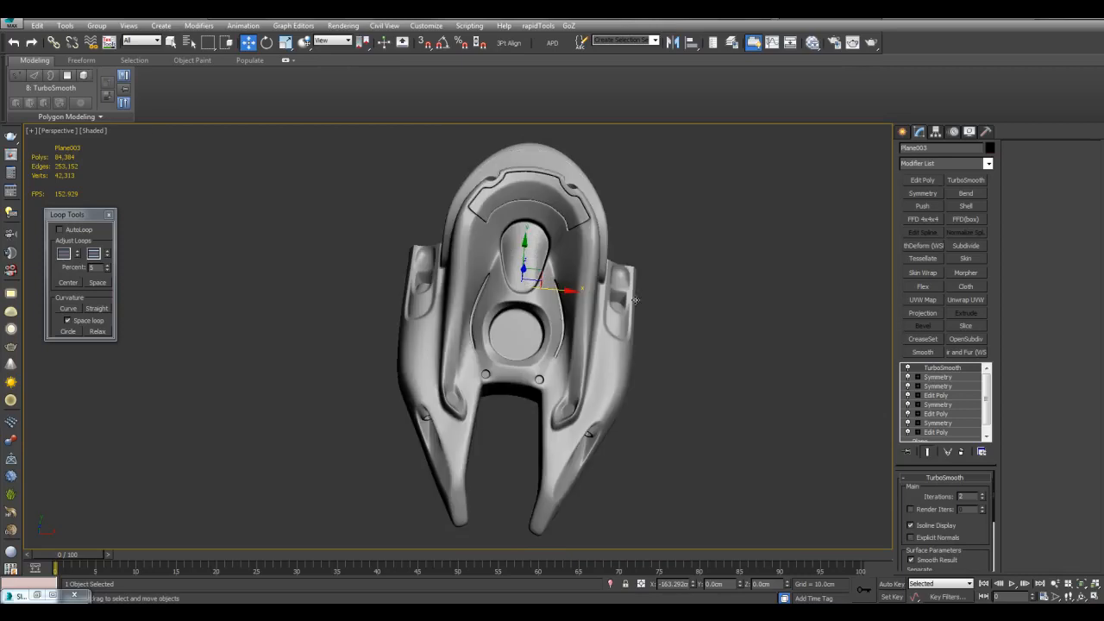
pyautogui.keyDown('alt'); pyautogui.moveTo(577, 289); pyautogui.dragTo(568, 295, button='middle'); pyautogui.keyUp('alt')
pyautogui.keyDown('shift'); pyautogui.moveTo(567, 295); pyautogui.dragTo(272, 296); pyautogui.keyUp('shift')
pyautogui.click(549, 362)
# Step: Add a Symmetry modifier on the X axis beneath TurboSmooth on the copied hull and adjust its mirror plane
pyautogui.press('q')
pyautogui.press('z')
pyautogui.moveTo(593, 348); pyautogui.dragTo(655, 332, button='middle')
pyautogui.scroll(-2, 671, 358)
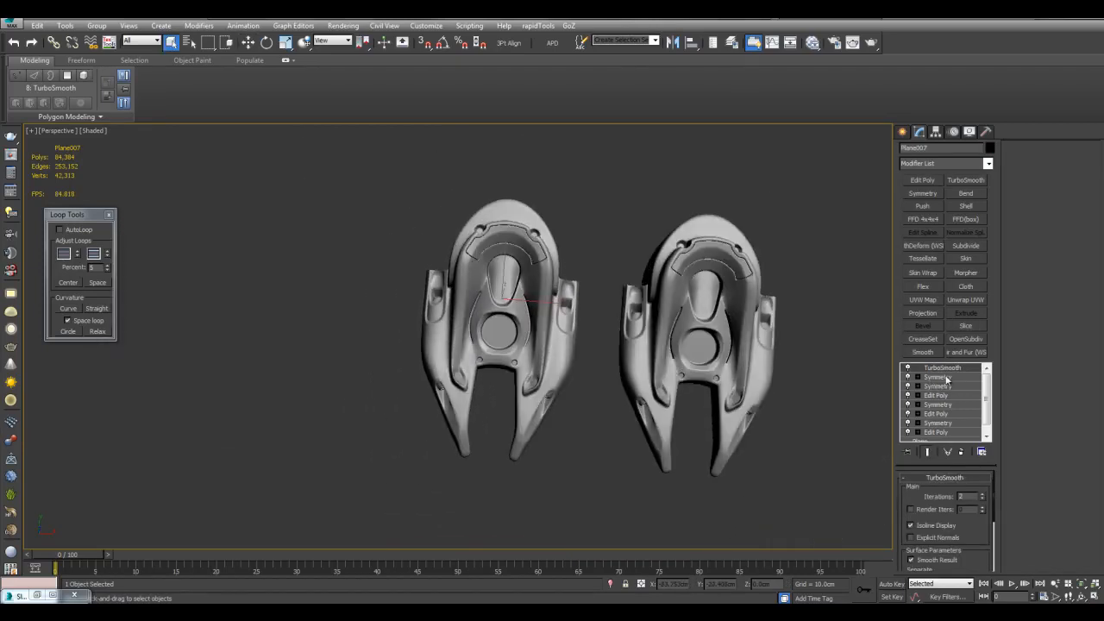
pyautogui.scroll(2, 595, 259)
pyautogui.press('w')
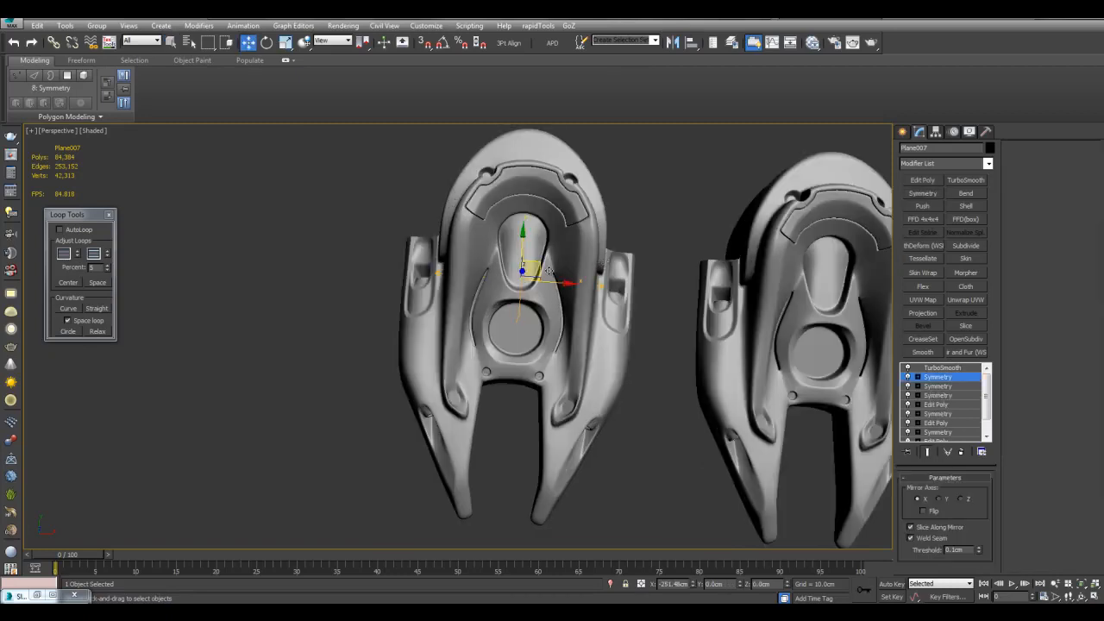
pyautogui.moveTo(545, 265); pyautogui.dragTo(562, 245)
pyautogui.moveTo(632, 261); pyautogui.dragTo(625, 277, button='middle')
# Step: Stack further Symmetry modifiers, using the Y axis with Flip, and move the last mirror plane to join two hulls front to front
pyautogui.click(930, 195)
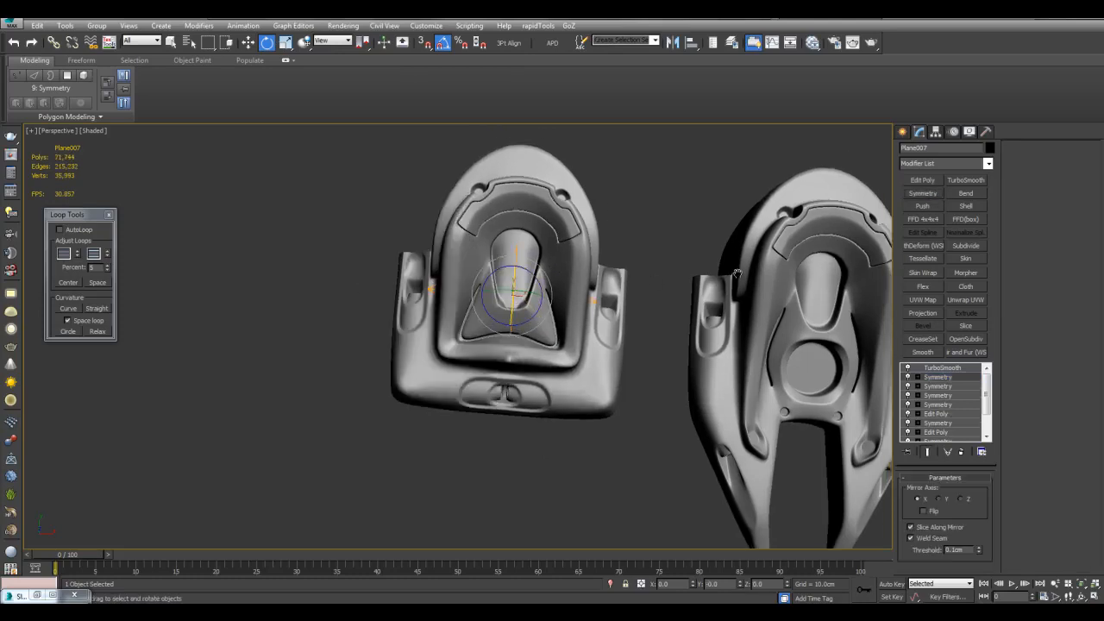
pyautogui.click(922, 511)
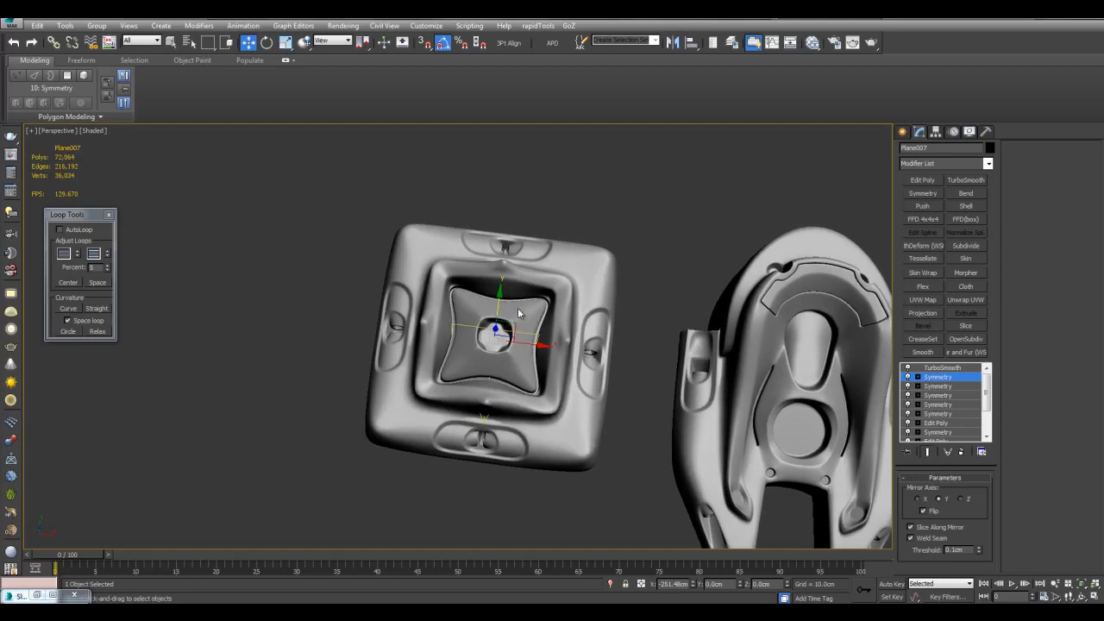
pyautogui.moveTo(496, 310); pyautogui.dragTo(543, 350)
pyautogui.scroll(4, 538, 341)
pyautogui.scroll(-3, 572, 363)
pyautogui.keyDown('alt'); pyautogui.moveTo(573, 363); pyautogui.dragTo(599, 325, button='middle'); pyautogui.keyUp('alt')
pyautogui.scroll(-2, 570, 376)
pyautogui.scroll(5, 587, 358)
pyautogui.press('1')
pyautogui.press('q')
pyautogui.click(590, 319)
# Step: Inspect the seam where the two mirrored hull fronts meet, with and without edged faces
pyautogui.keyDown('alt'); pyautogui.moveTo(576, 280); pyautogui.dragTo(578, 249, button='middle'); pyautogui.keyUp('alt')
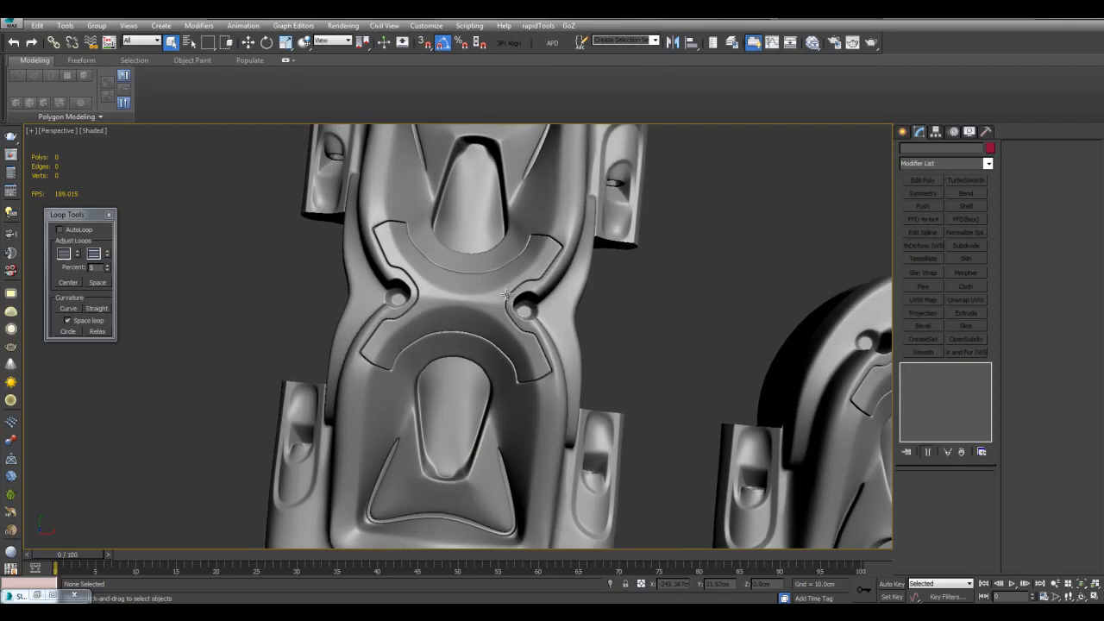
pyautogui.scroll(-3, 517, 311)
pyautogui.moveTo(518, 325)
pyautogui.keyDown('alt'); pyautogui.mouseDown(button='middle')
pyautogui.moveTo(611, 268)
pyautogui.moveTo(531, 321)
pyautogui.mouseUp(button='middle'); pyautogui.keyUp('alt')
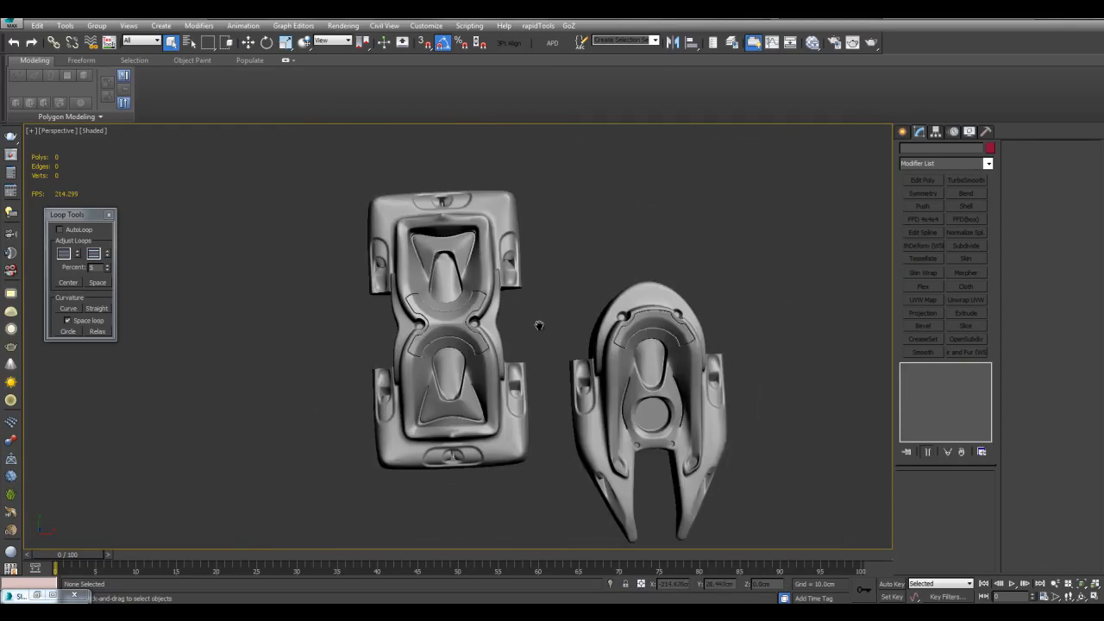
pyautogui.scroll(5, 539, 345)
pyautogui.keyDown('alt'); pyautogui.moveTo(546, 371); pyautogui.dragTo(545, 325, button='middle'); pyautogui.keyUp('alt')
pyautogui.moveTo(547, 377); pyautogui.dragTo(595, 362, button='middle')
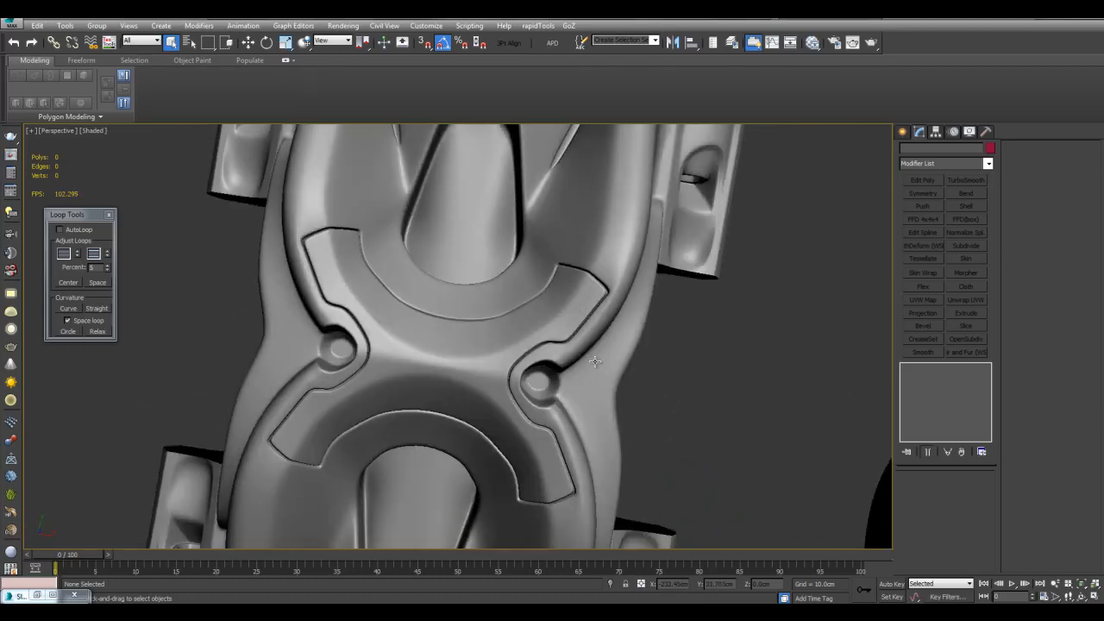
pyautogui.press('F4')
pyautogui.moveTo(608, 403); pyautogui.dragTo(583, 384, button='middle')
pyautogui.press('F4')
# Step: Clone the hull variant with pointed tails and cut-out flanges, placing the copy in the empty space below the row
pyautogui.scroll(-5, 638, 367)
pyautogui.moveTo(722, 355)
pyautogui.mouseDown(button='middle')
pyautogui.moveTo(710, 330)
pyautogui.moveTo(532, 221)
pyautogui.mouseUp(button='middle')
pyautogui.scroll(-6, 658, 424)
pyautogui.moveTo(733, 387); pyautogui.dragTo(537, 322, button='middle')
pyautogui.scroll(5, 537, 322)
pyautogui.moveTo(597, 405); pyautogui.dragTo(726, 380, button='middle')
pyautogui.click(624, 219)
pyautogui.press('w')
pyautogui.keyDown('shift'); pyautogui.moveTo(624, 219); pyautogui.dragTo(595, 402); pyautogui.keyUp('shift')
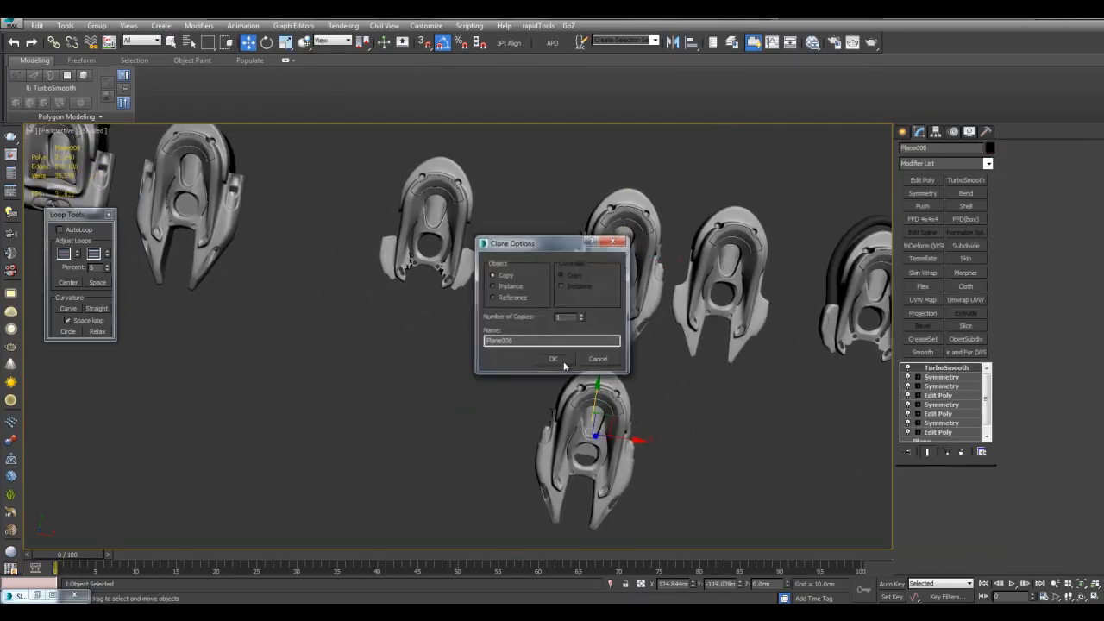
pyautogui.click(561, 360)
# Step: Add a Symmetry modifier beneath TurboSmooth on the copied hull and set its mirror axis to Y with Flip
pyautogui.press('z')
pyautogui.keyDown('alt'); pyautogui.moveTo(754, 350); pyautogui.dragTo(723, 334, button='middle'); pyautogui.keyUp('alt')
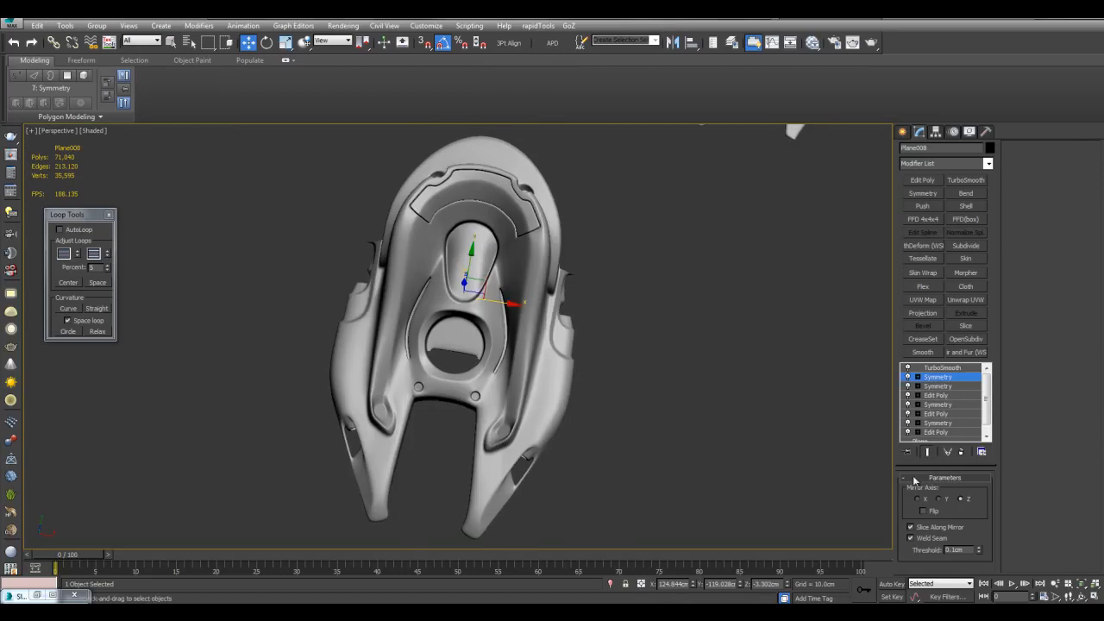
pyautogui.press('1')
pyautogui.moveTo(500, 308); pyautogui.dragTo(584, 301)
pyautogui.scroll(3, 571, 292)
pyautogui.keyDown('alt'); pyautogui.moveTo(571, 291); pyautogui.dragTo(565, 288, button='middle'); pyautogui.keyUp('alt')
pyautogui.scroll(-3, 566, 290)
pyautogui.moveTo(576, 295); pyautogui.dragTo(516, 293)
pyautogui.hotkey('ctrl', 'z')
pyautogui.click(939, 500)
pyautogui.click(924, 511)
pyautogui.keyDown('alt'); pyautogui.moveTo(526, 314); pyautogui.dragTo(545, 322, button='middle'); pyautogui.keyUp('alt')
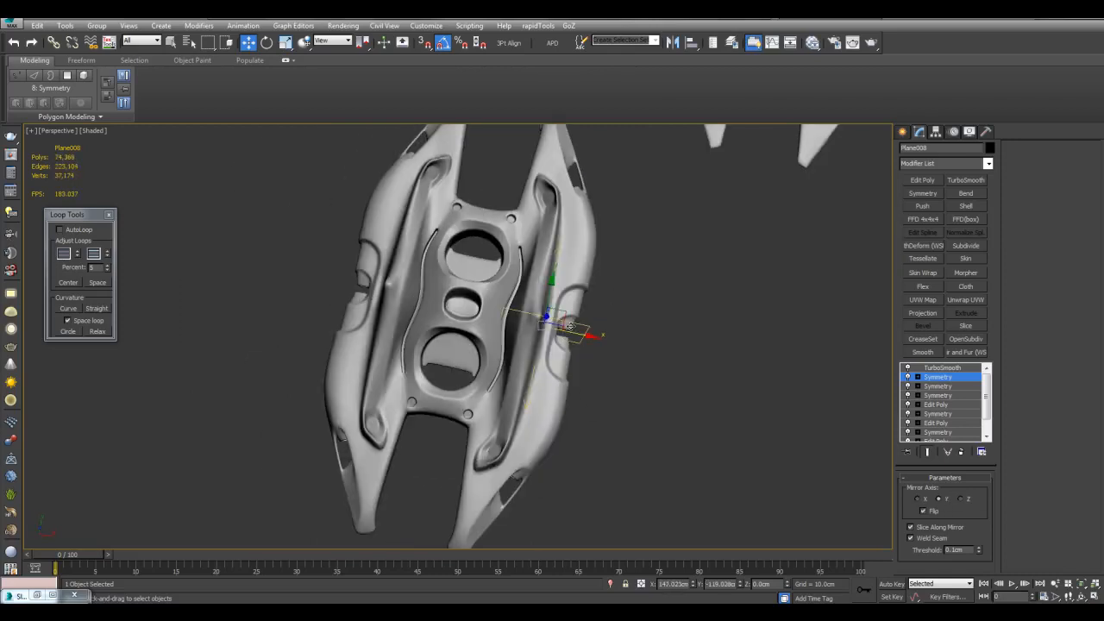
# Step: Slide the Symmetry mirror plane along Y to a position where the hull mirrors through its central oval insert
pyautogui.moveTo(548, 287); pyautogui.dragTo(535, 372)
pyautogui.keyDown('alt'); pyautogui.moveTo(534, 372); pyautogui.dragTo(504, 288, button='middle'); pyautogui.keyUp('alt')
pyautogui.moveTo(552, 360); pyautogui.dragTo(496, 378)
pyautogui.keyDown('alt'); pyautogui.moveTo(496, 378); pyautogui.dragTo(643, 430, button='middle'); pyautogui.keyUp('alt')
pyautogui.moveTo(554, 303); pyautogui.dragTo(565, 204)
pyautogui.scroll(-3, 560, 212)
pyautogui.moveTo(524, 260); pyautogui.dragTo(533, 283)
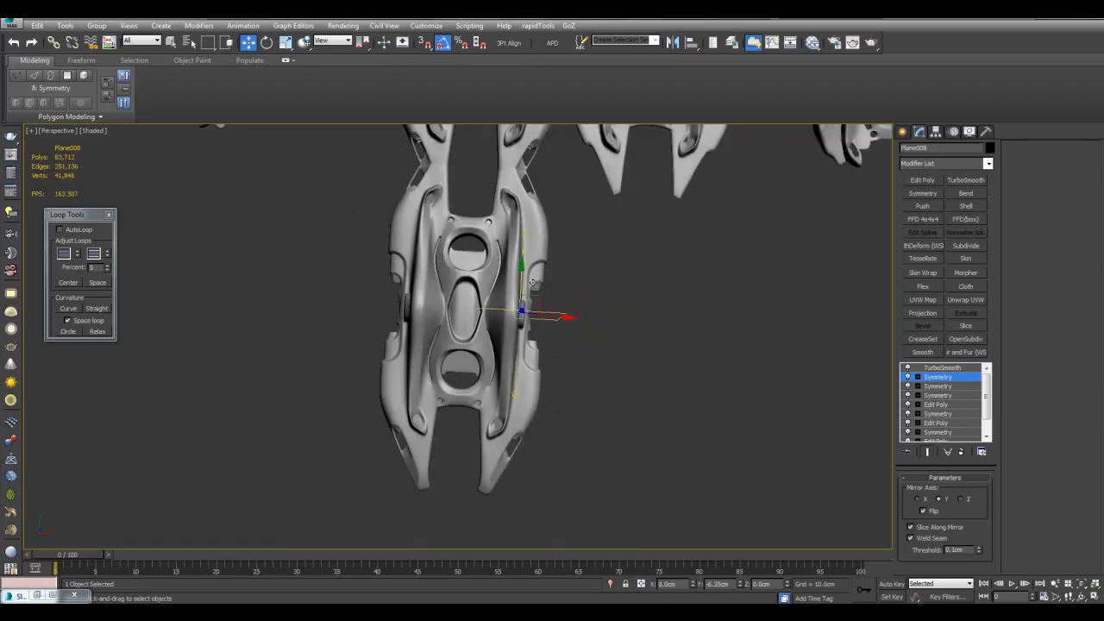
# Step: Clone the end-to-end mirrored hull and place the copy beside it along X
pyautogui.keyDown('shift'); pyautogui.moveTo(519, 334); pyautogui.dragTo(324, 322); pyautogui.keyUp('shift')
pyautogui.click(565, 347)
pyautogui.scroll(1, 535, 336)
pyautogui.moveTo(483, 320); pyautogui.dragTo(690, 362, button='middle')
# Step: Move the new copy's Symmetry mirror plane along Y toward the tails, merging the two rings into one barred opening
pyautogui.click(937, 377)
pyautogui.press('1')
pyautogui.moveTo(540, 327); pyautogui.dragTo(557, 291, button='middle')
pyautogui.moveTo(546, 271)
pyautogui.mouseDown()
pyautogui.moveTo(550, 379)
pyautogui.moveTo(550, 366)
pyautogui.mouseUp()
# Step: Clone the single-ring hull and place the new copy beside it along X
pyautogui.moveTo(563, 347); pyautogui.dragTo(663, 300, button='middle')
pyautogui.keyDown('shift'); pyautogui.moveTo(606, 282); pyautogui.dragTo(353, 268); pyautogui.keyUp('shift')
pyautogui.click(554, 359)
pyautogui.scroll(1, 535, 345)
pyautogui.moveTo(466, 320); pyautogui.dragTo(647, 366, button='middle')
# Step: Shift the latest copy's Symmetry mirror plane along Y so two separate round openings sit close together
pyautogui.click(937, 376)
pyautogui.press('1')
pyautogui.moveTo(557, 315); pyautogui.dragTo(586, 339, button='middle')
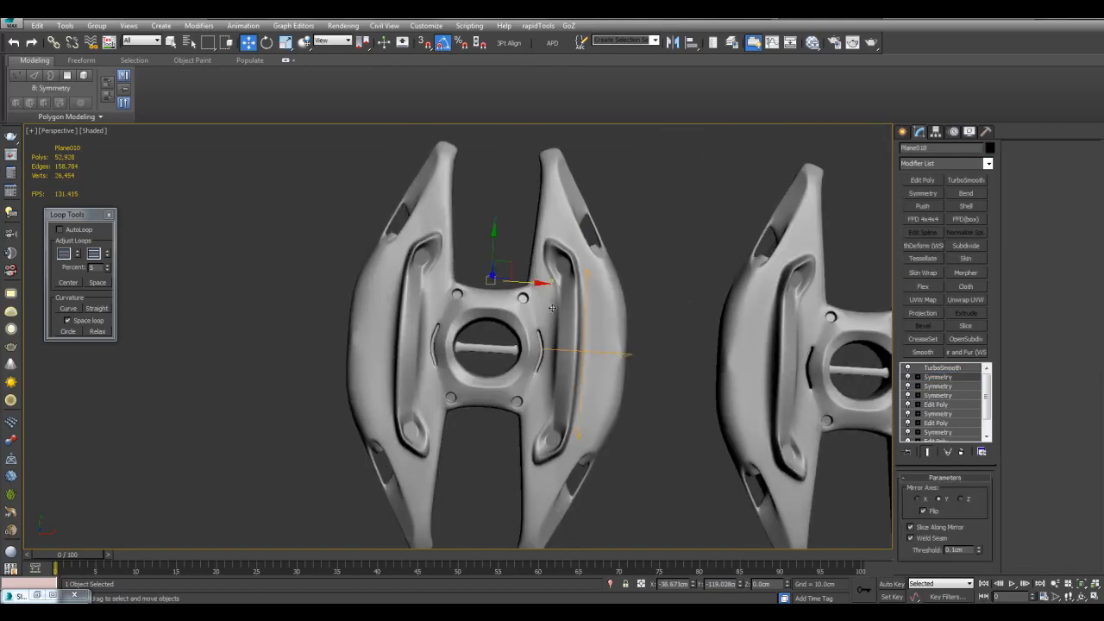
pyautogui.moveTo(579, 324); pyautogui.dragTo(583, 283)
pyautogui.moveTo(631, 298); pyautogui.dragTo(640, 300, button='middle')
pyautogui.press('1')
pyautogui.press('q')
pyautogui.press('F4')
pyautogui.click(907, 377)
pyautogui.click(907, 377)
pyautogui.rightClick(936, 378)
pyautogui.click(955, 170)
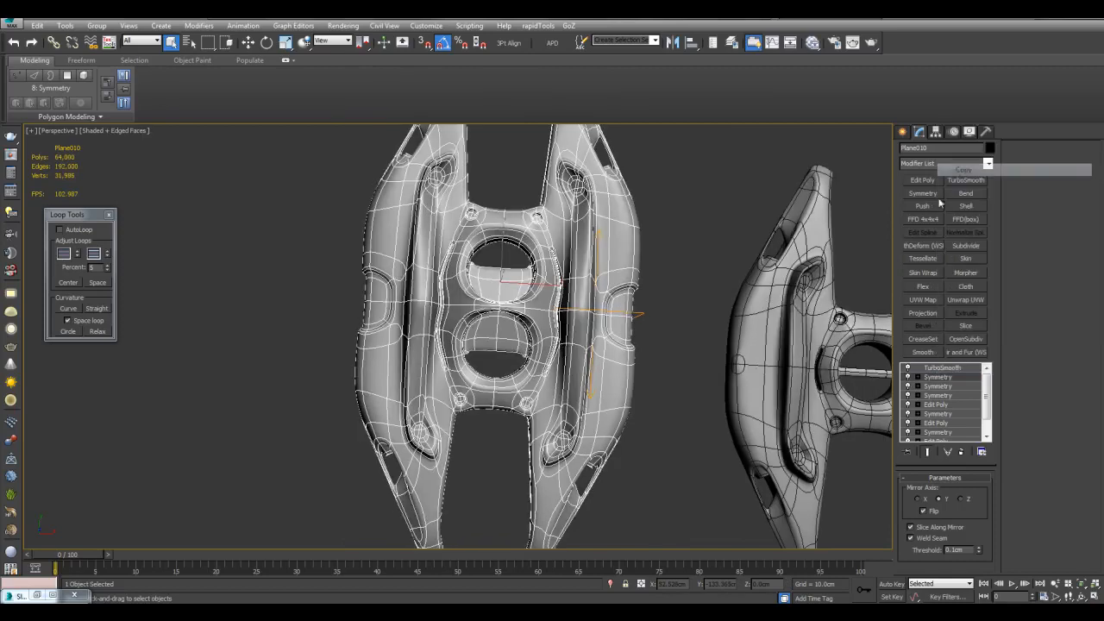
pyautogui.click(682, 264)
pyautogui.scroll(5, 697, 278)
pyautogui.hotkey('ctrl', 'z')
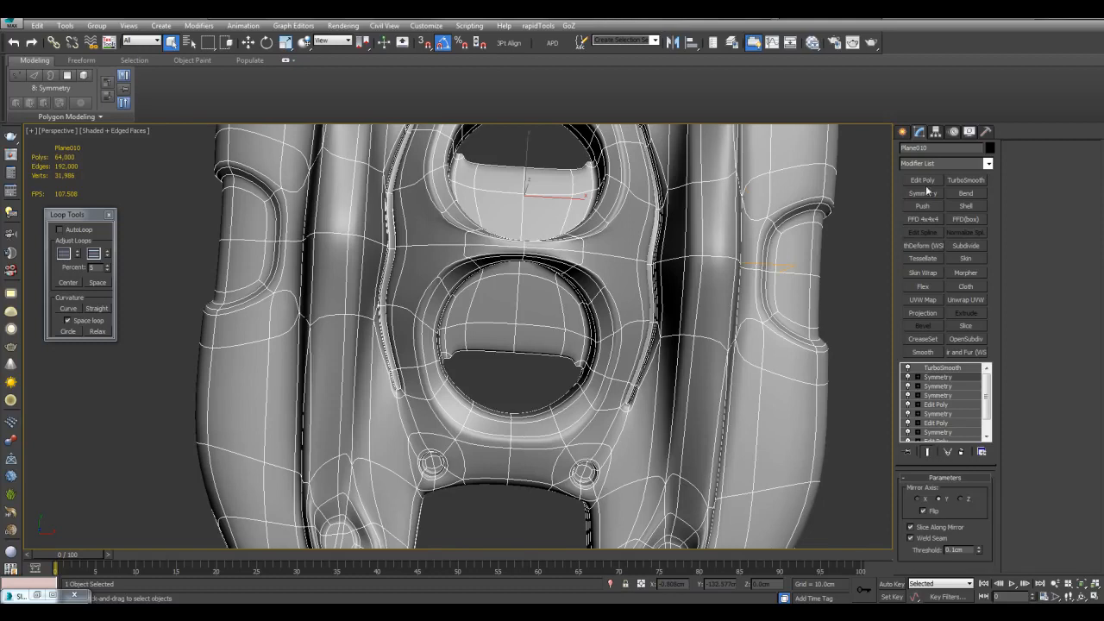
# Step: Add an Edit Poly modifier between the top Symmetry and TurboSmooth on the two-ring hull
pyautogui.moveTo(579, 262); pyautogui.dragTo(560, 355, button='middle')
pyautogui.press('F4')
pyautogui.scroll(-5, 558, 357)
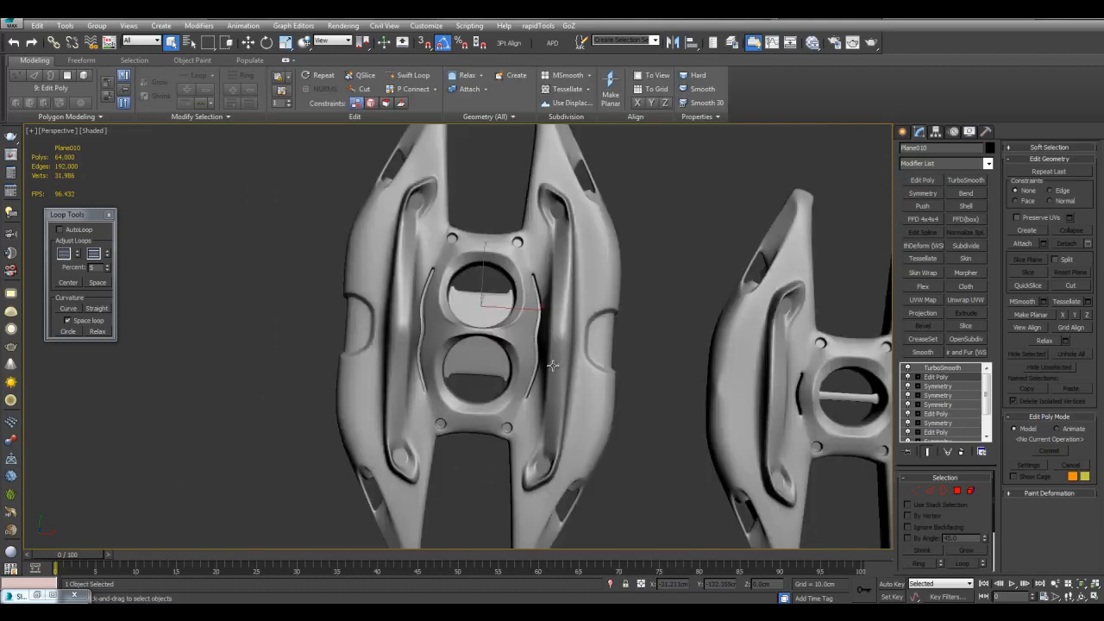
pyautogui.scroll(5, 559, 361)
pyautogui.scroll(-2, 575, 485)
pyautogui.press('F4')
pyautogui.hotkey('ctrl', 'e')
pyautogui.moveTo(576, 291); pyautogui.dragTo(630, 267, button='middle')
# Step: Isolate the two-ring hull and frame it in the Front view with Polygon sub-object selection active
pyautogui.press('4')
pyautogui.press('4')
pyautogui.hotkey('alt', 'q')
pyautogui.press('4')
pyautogui.hotkey('alt', 'w')
pyautogui.hotkey('alt', 'w')
pyautogui.press('z')
pyautogui.scroll(-2, 638, 345)
pyautogui.moveTo(739, 402); pyautogui.dragTo(771, 404, button='middle')
# Step: Select the polygons along the hull's lower side with a selection window in the Front view and delete them
pyautogui.moveTo(805, 469); pyautogui.dragTo(207, 336)
pyautogui.press('Delete')
pyautogui.scroll(1, 572, 382)
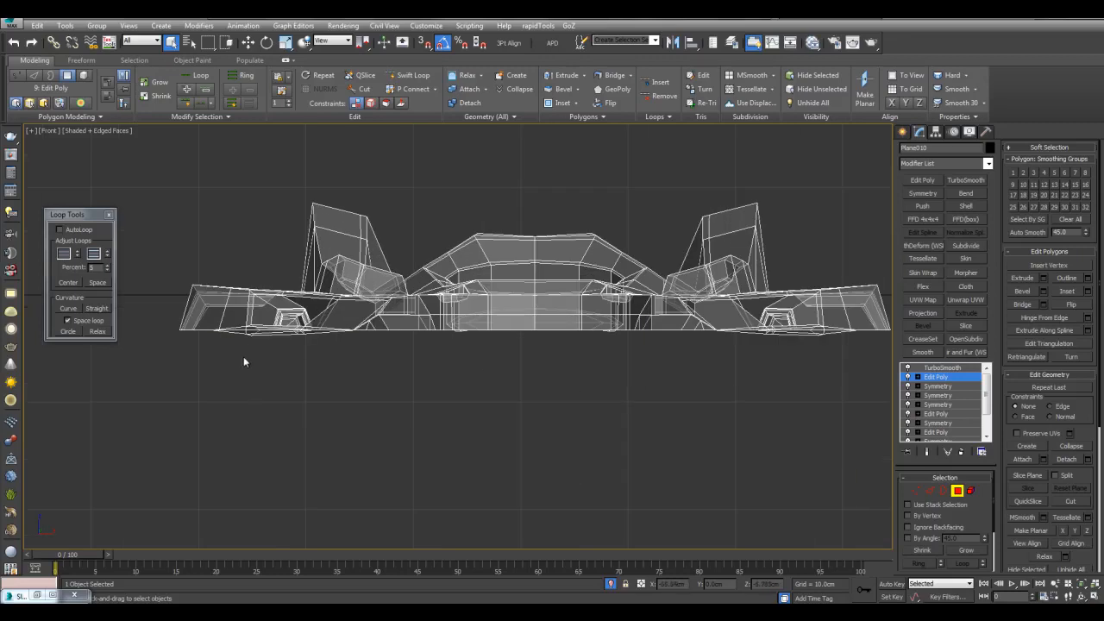
# Step: Select the polygons across the hull's lower half in the Perspective view and delete them
pyautogui.hotkey('alt', 'x')
pyautogui.hotkey('alt', 'w')
pyautogui.middleClick(716, 417)
pyautogui.hotkey('alt', 'w')
pyautogui.moveTo(614, 302)
pyautogui.keyDown('alt'); pyautogui.mouseDown(button='middle')
pyautogui.moveTo(590, 390)
pyautogui.moveTo(604, 259)
pyautogui.mouseUp(button='middle'); pyautogui.keyUp('alt')
pyautogui.hotkey('alt', 'x')
pyautogui.hotkey('alt', 'x')
pyautogui.scroll(-4, 573, 301)
pyautogui.moveTo(569, 304); pyautogui.dragTo(542, 338, button='middle')
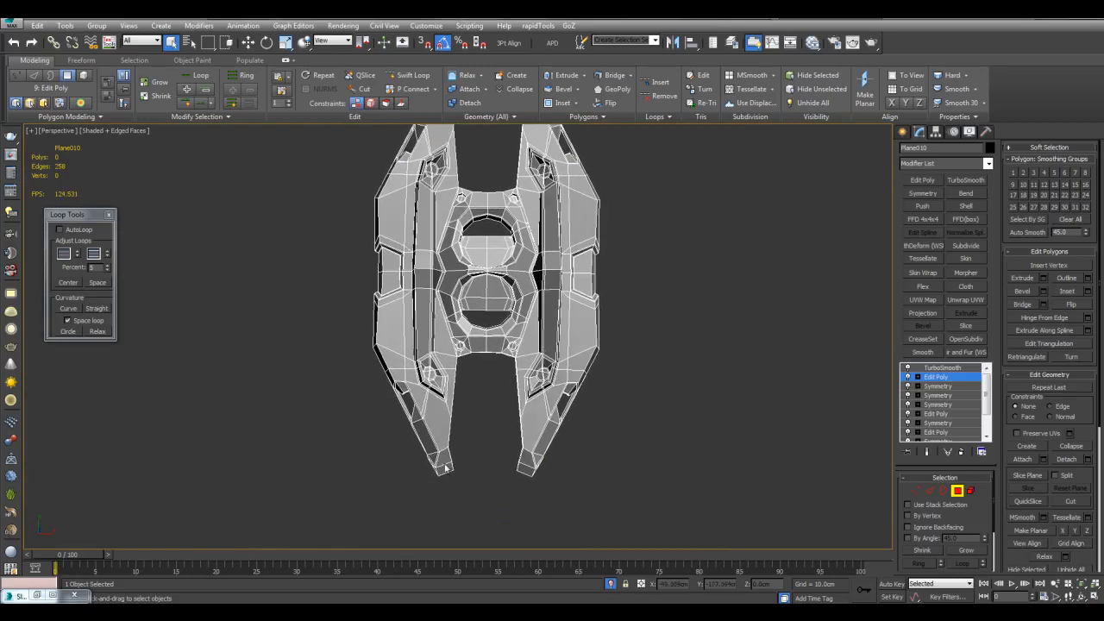
pyautogui.moveTo(682, 382); pyautogui.dragTo(702, 317)
pyautogui.press('Delete')
# Step: Delete the leftover polygons hanging past the hull's cut line, including the small crossing strips where the two rings meet
pyautogui.moveTo(483, 362); pyautogui.dragTo(486, 403, button='middle')
pyautogui.scroll(4, 385, 403)
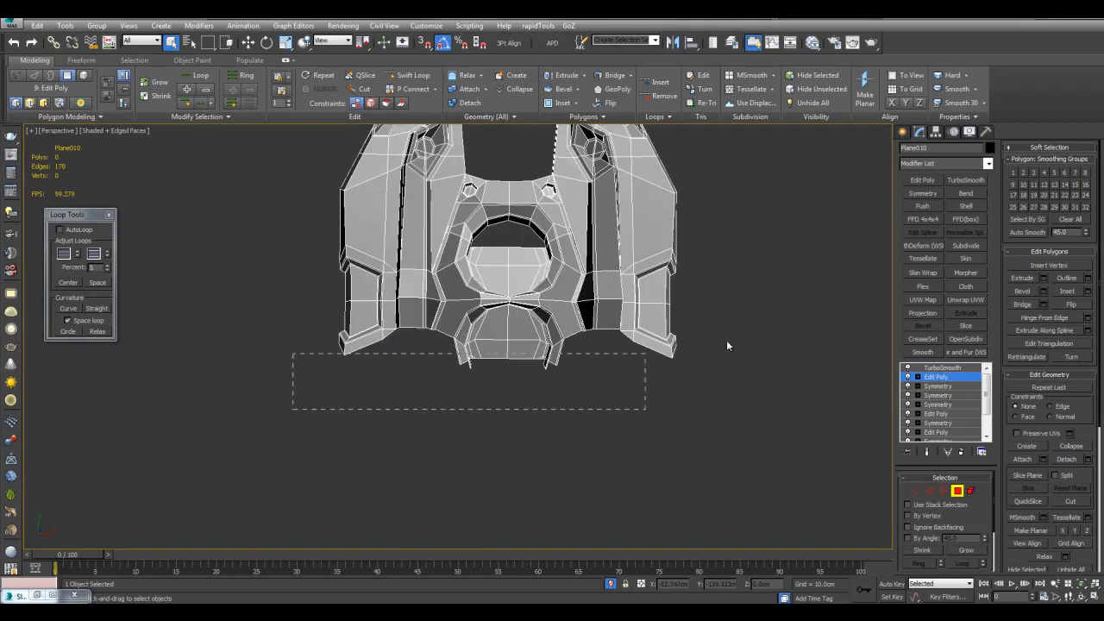
pyautogui.moveTo(757, 317); pyautogui.dragTo(755, 315)
pyautogui.press('Delete')
pyautogui.scroll(4, 529, 345)
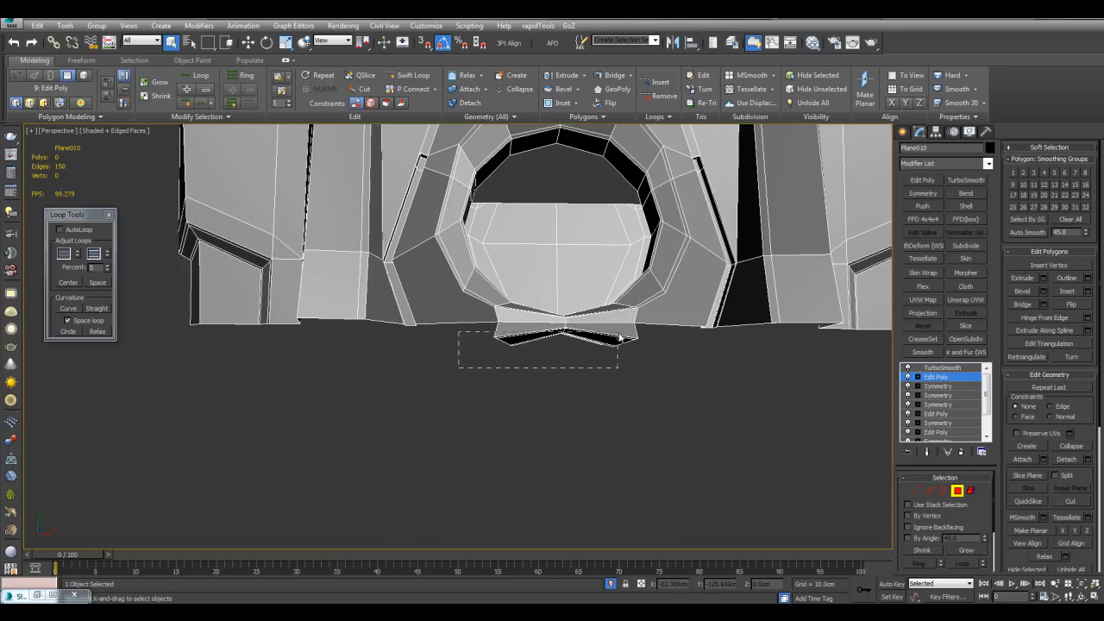
pyautogui.moveTo(640, 315); pyautogui.dragTo(584, 337, button='middle')
pyautogui.scroll(5, 531, 346)
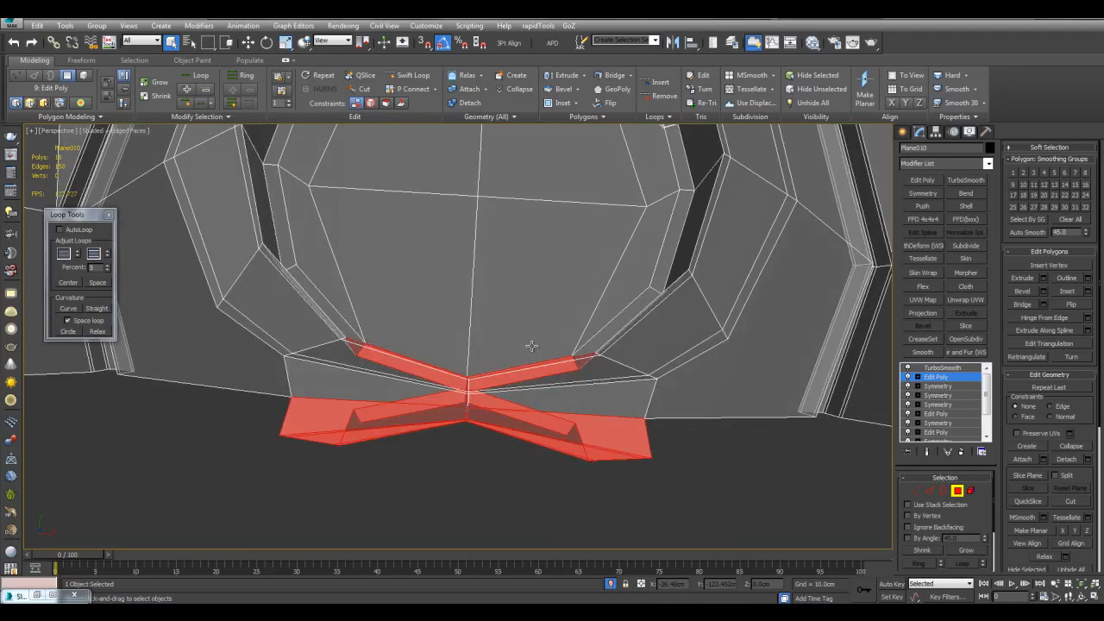
pyautogui.keyDown('alt'); pyautogui.moveTo(373, 380); pyautogui.dragTo(509, 363, button='middle'); pyautogui.keyUp('alt')
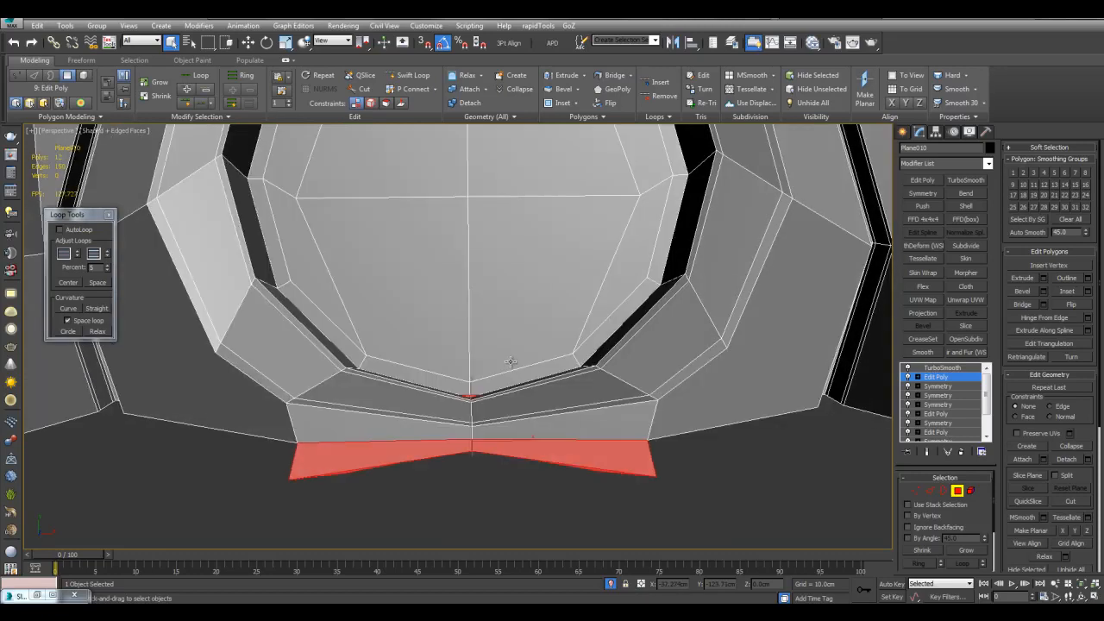
pyautogui.scroll(5, 562, 388)
pyautogui.moveTo(562, 432)
pyautogui.keyDown('alt'); pyautogui.mouseDown(button='middle')
pyautogui.moveTo(545, 475)
pyautogui.moveTo(559, 430)
pyautogui.moveTo(629, 333)
pyautogui.moveTo(552, 380)
pyautogui.moveTo(648, 406)
pyautogui.mouseUp(button='middle'); pyautogui.keyUp('alt')
pyautogui.keyDown('alt'); pyautogui.click(538, 479); pyautogui.keyUp('alt')
pyautogui.press('Delete')
# Step: Delete the remaining floor and joint polygons inside the round opening to leave it open along the cut
pyautogui.scroll(-5, 629, 333)
pyautogui.moveTo(652, 479); pyautogui.dragTo(653, 479)
pyautogui.scroll(5, 483, 295)
pyautogui.press('Delete')
pyautogui.moveTo(605, 289); pyautogui.dragTo(660, 296)
pyautogui.press('Delete')
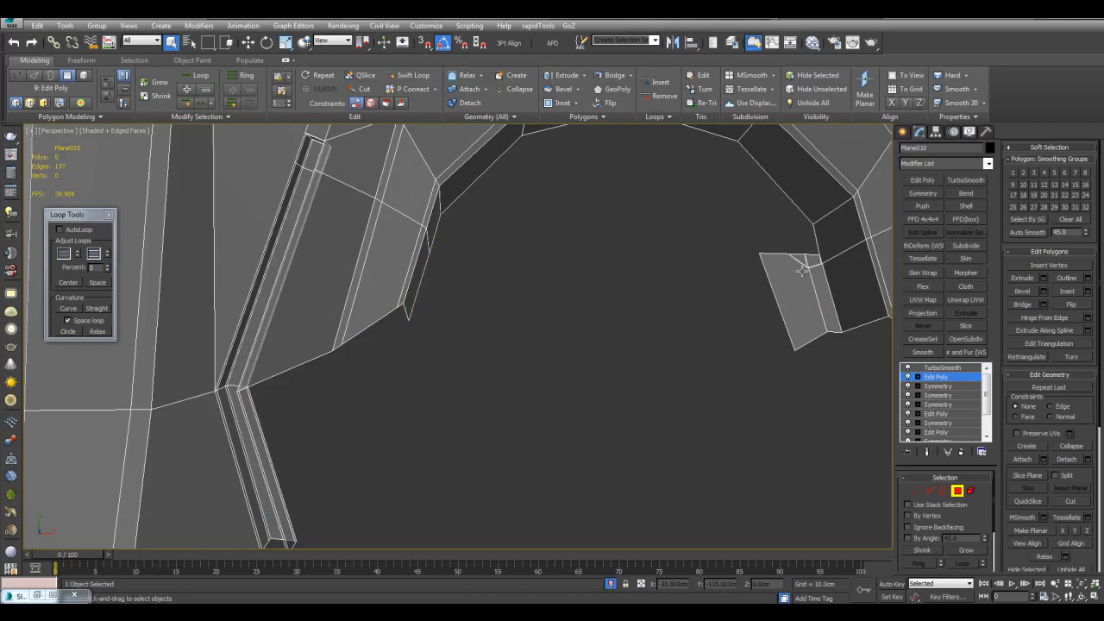
pyautogui.scroll(-6, 675, 298)
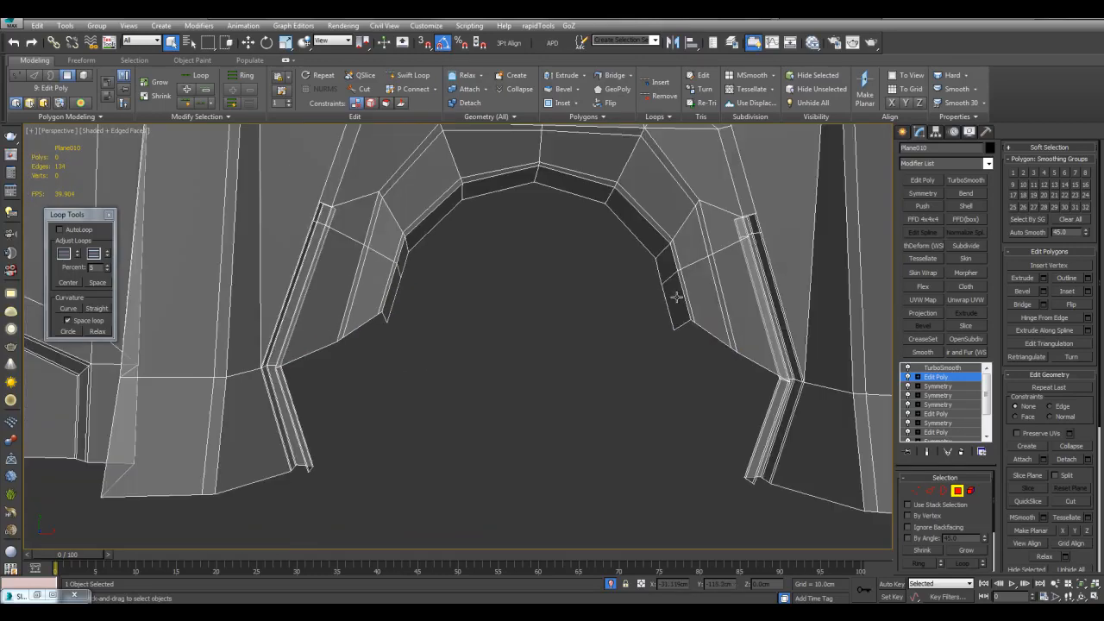
# Step: Leave Target Weld and move the end vertices of the ring opening's inner wall
pyautogui.press('2')
pyautogui.scroll(5, 603, 300)
pyautogui.press('1')
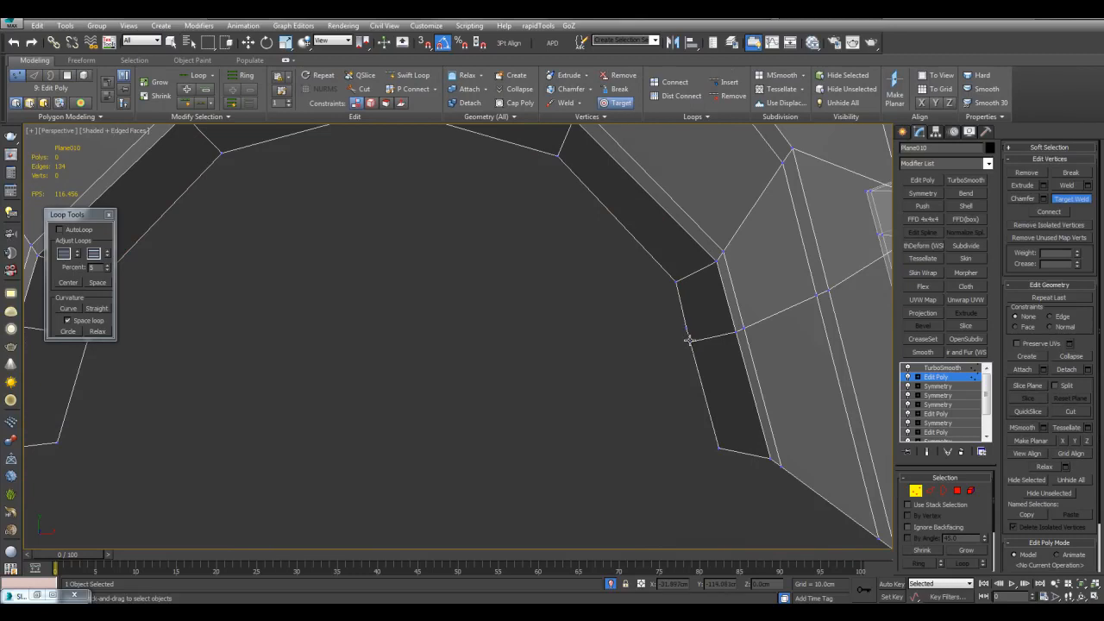
pyautogui.scroll(-3, 716, 349)
pyautogui.moveTo(716, 349); pyautogui.dragTo(637, 300, button='middle')
pyautogui.rightClick(637, 299)
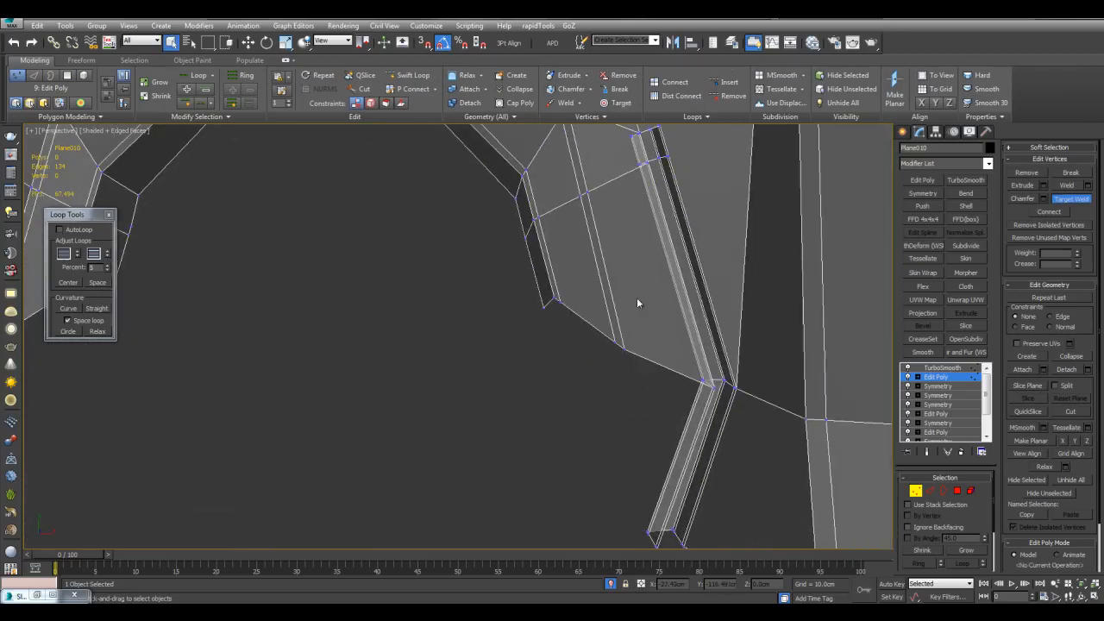
pyautogui.moveTo(572, 329); pyautogui.dragTo(573, 329)
pyautogui.press('w')
pyautogui.moveTo(554, 291); pyautogui.dragTo(550, 322)
# Step: Select the open end edges of the ring section at the cut and remove the unwanted edges from the selection
pyautogui.press('2')
pyautogui.moveTo(589, 306); pyautogui.dragTo(558, 303, button='middle')
pyautogui.doubleClick(586, 333)
pyautogui.scroll(-3, 586, 333)
pyautogui.scroll(2, 647, 465)
pyautogui.moveTo(647, 466); pyautogui.dragTo(657, 318, button='middle')
pyautogui.scroll(4, 595, 328)
pyautogui.keyDown('alt'); pyautogui.moveTo(826, 443); pyautogui.dragTo(825, 438); pyautogui.keyUp('alt')
pyautogui.scroll(4, 637, 332)
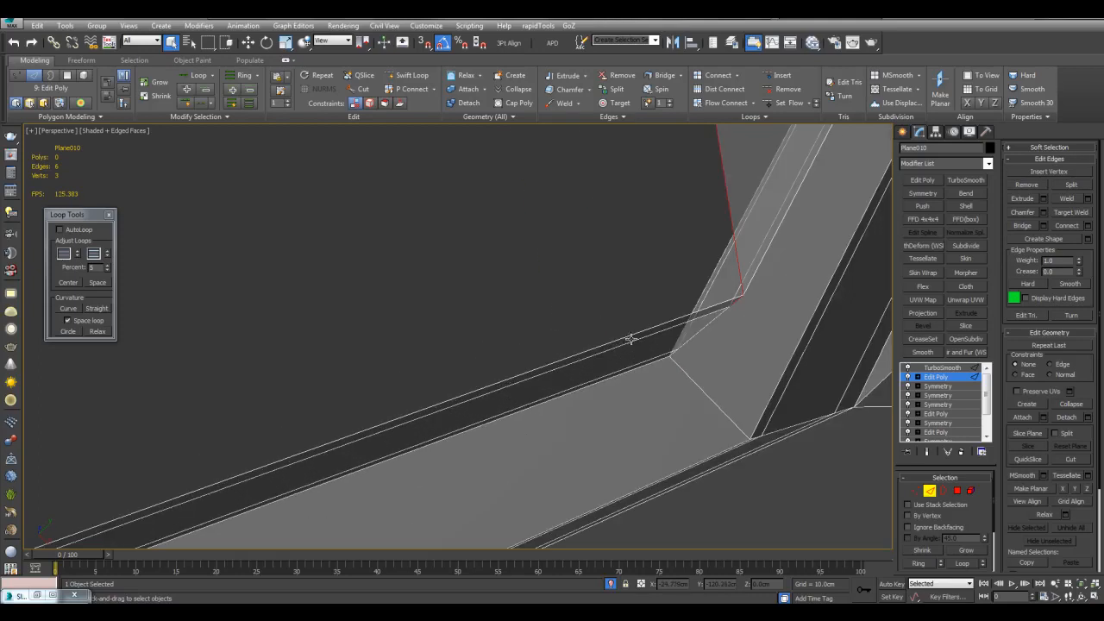
pyautogui.keyDown('alt'); pyautogui.moveTo(744, 301); pyautogui.dragTo(744, 301); pyautogui.keyUp('alt')
pyautogui.keyDown('alt'); pyautogui.moveTo(744, 301); pyautogui.dragTo(569, 305, button='middle'); pyautogui.keyUp('alt')
# Step: Extrude a new strip of polygons outward from the selected open edges along Y
pyautogui.press('w')
pyautogui.scroll(-4, 716, 311)
pyautogui.keyDown('shift'); pyautogui.moveTo(578, 288); pyautogui.dragTo(506, 291); pyautogui.keyUp('shift')
pyautogui.keyDown('alt'); pyautogui.moveTo(505, 292); pyautogui.dragTo(512, 301, button='middle'); pyautogui.keyUp('alt')
pyautogui.press('y')
pyautogui.moveTo(515, 286); pyautogui.dragTo(474, 287)
pyautogui.keyDown('alt'); pyautogui.moveTo(556, 332); pyautogui.dragTo(574, 307, button='middle'); pyautogui.keyUp('alt')
pyautogui.scroll(3, 561, 322)
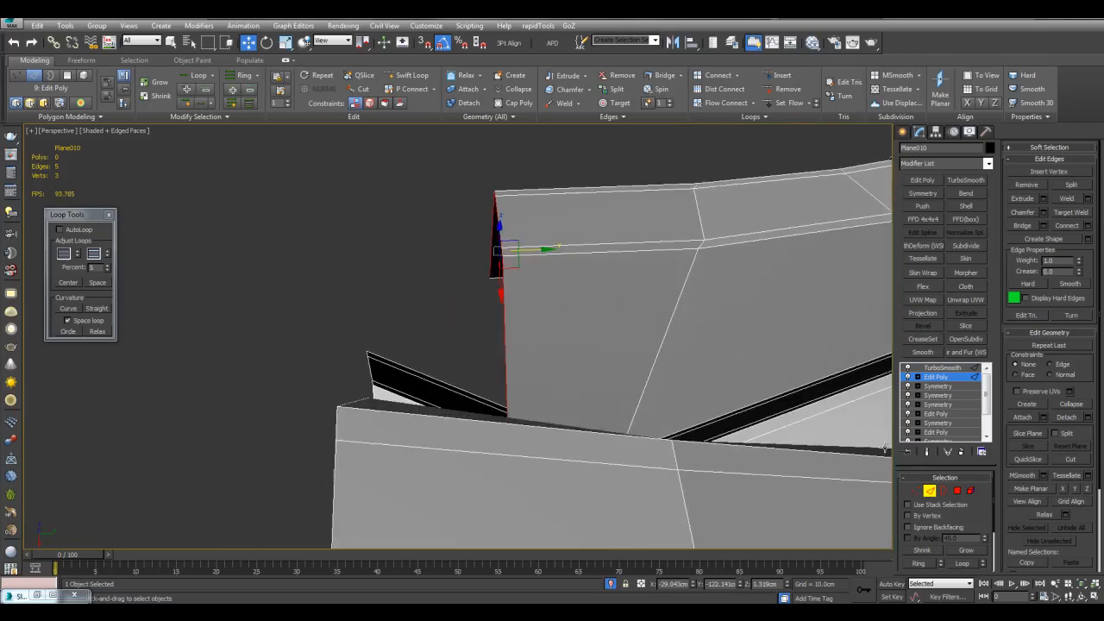
# Step: Convert the selected edges to vertices and snap them along Y, with axis constraints enabled, to the neighbouring hull section's end
pyautogui.keyDown('ctrl'); pyautogui.click(914, 492); pyautogui.keyUp('ctrl')
pyautogui.keyDown('alt'); pyautogui.moveTo(828, 385); pyautogui.dragTo(824, 403, button='middle'); pyautogui.keyUp('alt')
pyautogui.click(424, 42)
pyautogui.rightClick(425, 43)
pyautogui.click(515, 248)
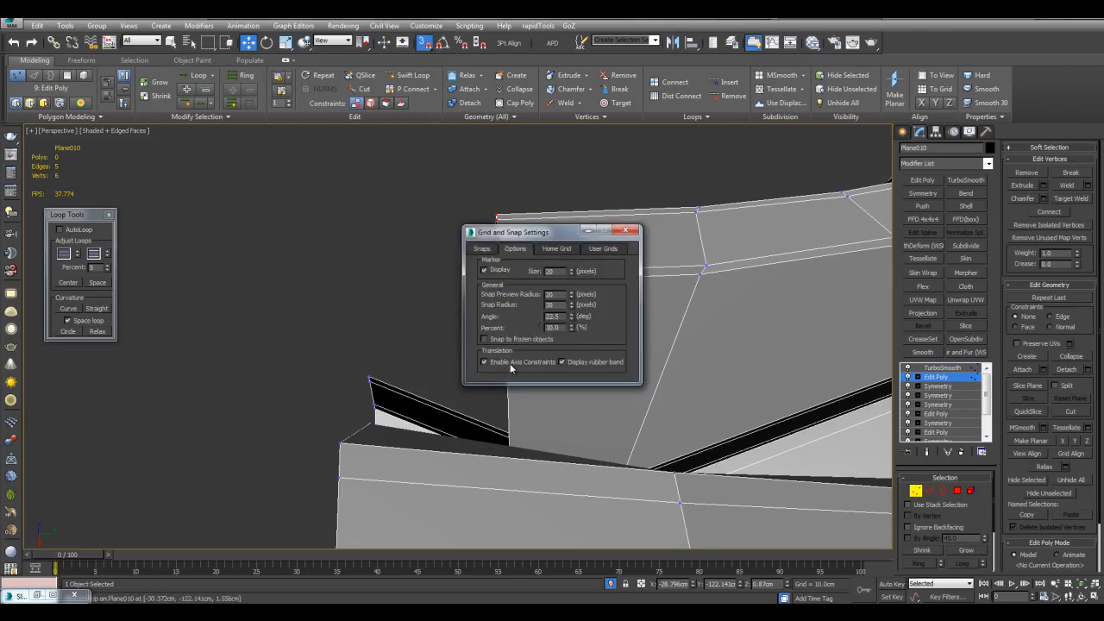
pyautogui.click(626, 231)
pyautogui.keyDown('alt'); pyautogui.moveTo(560, 270); pyautogui.dragTo(507, 285, button='middle'); pyautogui.keyUp('alt')
pyautogui.scroll(-3, 511, 302)
pyautogui.scroll(3, 517, 312)
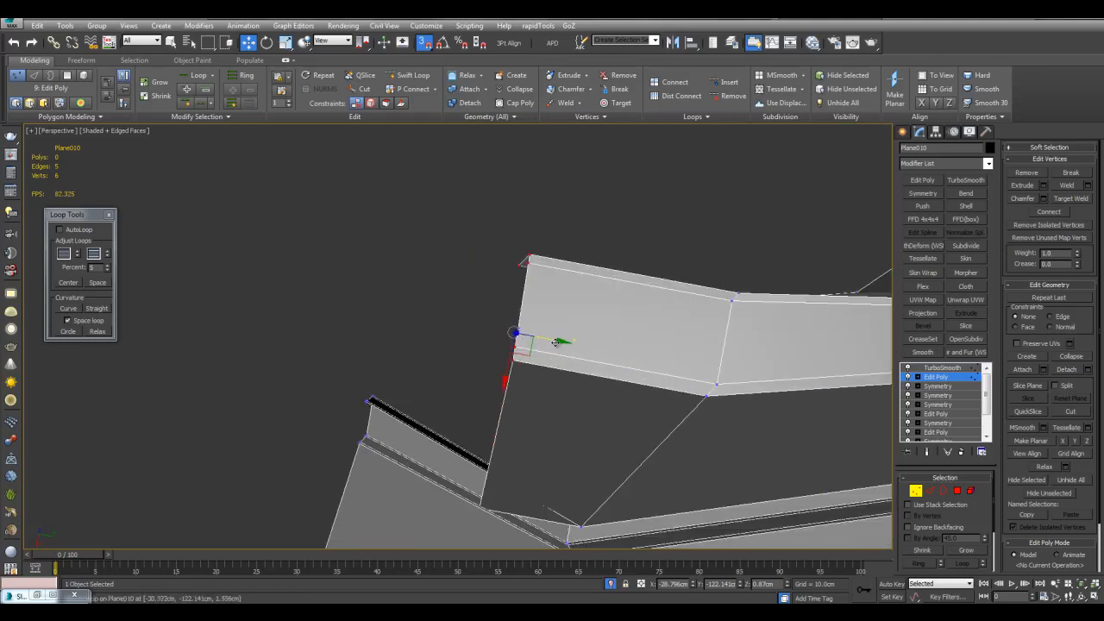
pyautogui.moveTo(555, 343); pyautogui.dragTo(375, 390)
pyautogui.keyDown('alt'); pyautogui.moveTo(375, 390); pyautogui.dragTo(557, 352, button='middle'); pyautogui.keyUp('alt')
pyautogui.press('s')
# Step: Target Weld the stray corner vertex of the groove beside the ring to its neighbouring vertex and leave vertex editing
pyautogui.click(507, 318)
pyautogui.press('q')
pyautogui.hotkey('alt', 'x')
pyautogui.scroll(2, 557, 352)
pyautogui.hotkey('ctrl', 'shift', 'w')
pyautogui.click(574, 394)
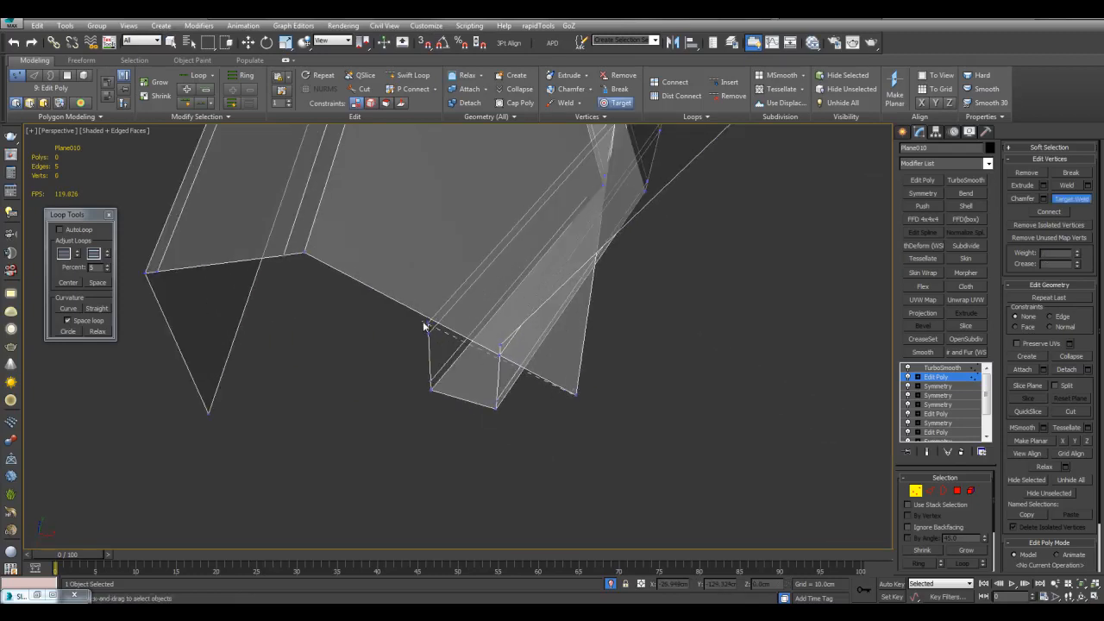
pyautogui.click(428, 321)
pyautogui.hotkey('alt', 'x')
pyautogui.scroll(-3, 465, 325)
pyautogui.keyDown('alt'); pyautogui.moveTo(495, 325); pyautogui.dragTo(663, 382, button='middle'); pyautogui.keyUp('alt')
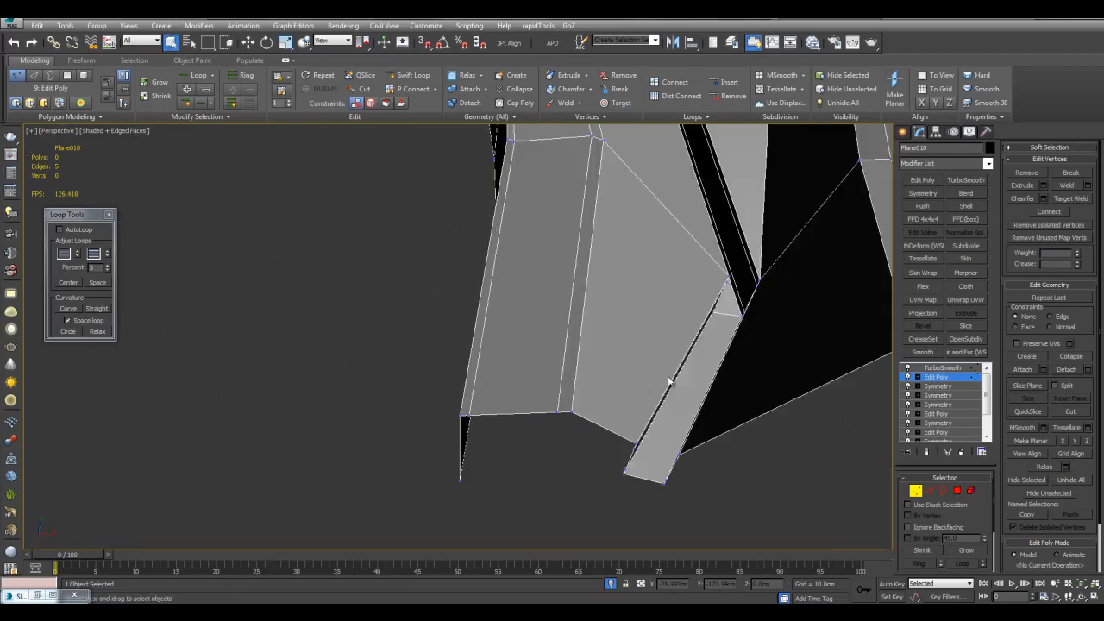
pyautogui.scroll(-4, 673, 390)
pyautogui.rightClick(682, 397)
pyautogui.scroll(-5, 682, 398)
pyautogui.scroll(5, 675, 387)
pyautogui.press('1')
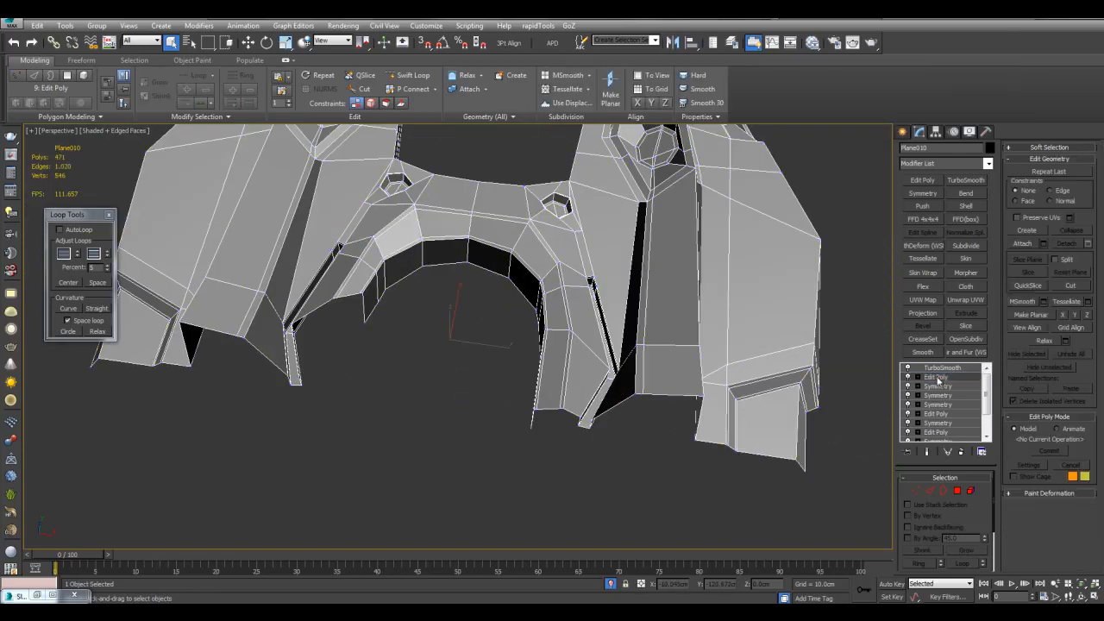
# Step: Paste the copied Symmetry above the Edit Poly modifier and turn off Flip for its Y mirror axis
pyautogui.rightClick(935, 376)
pyautogui.click(975, 184)
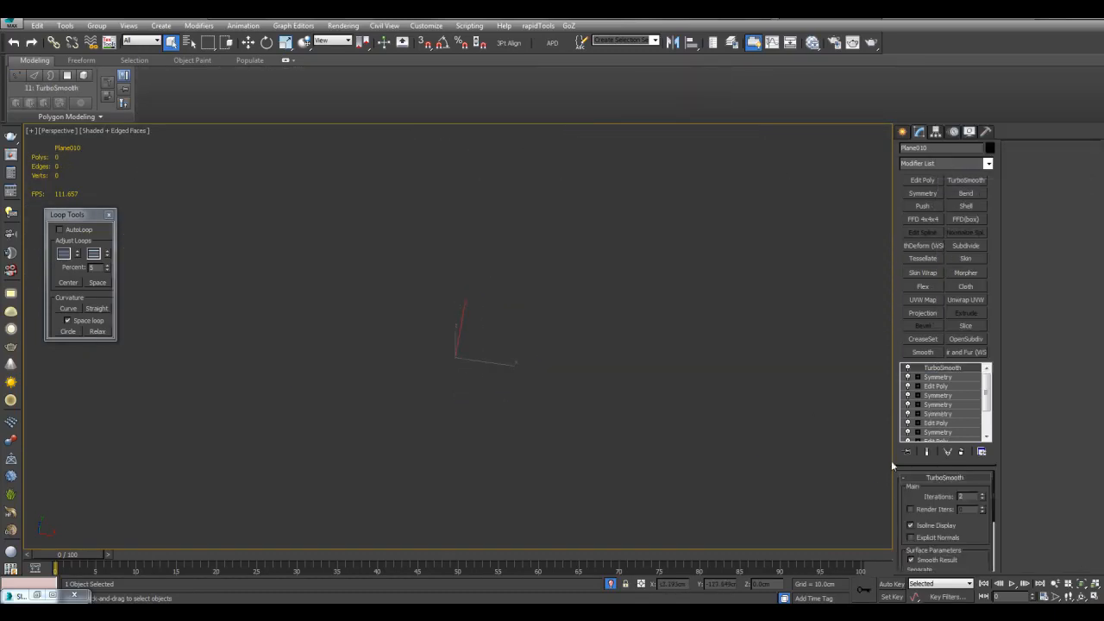
pyautogui.click(949, 378)
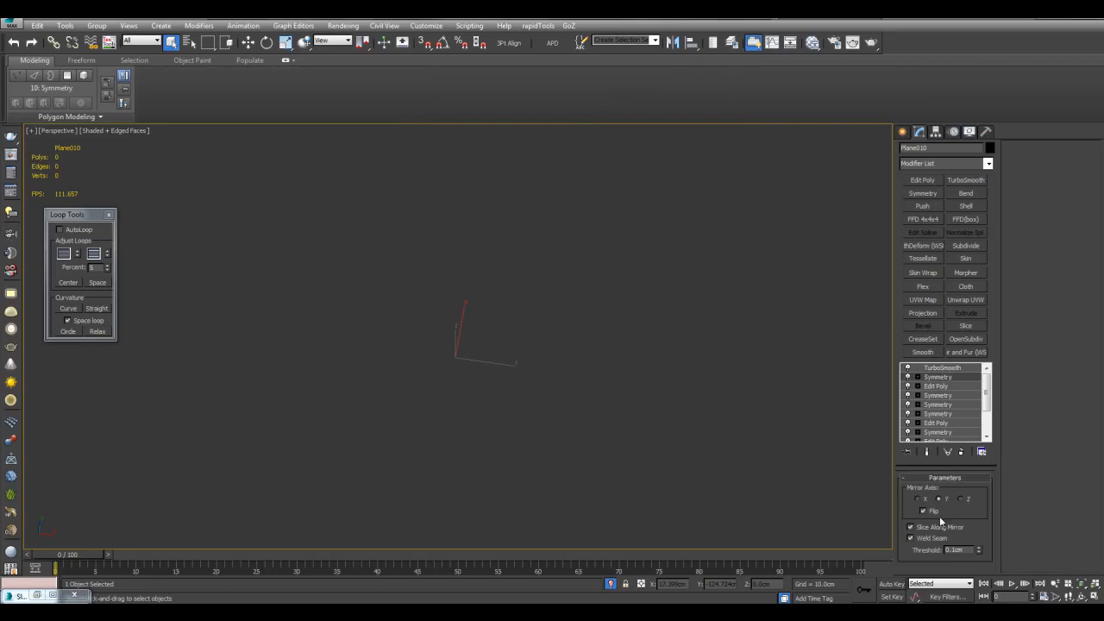
pyautogui.click(940, 512)
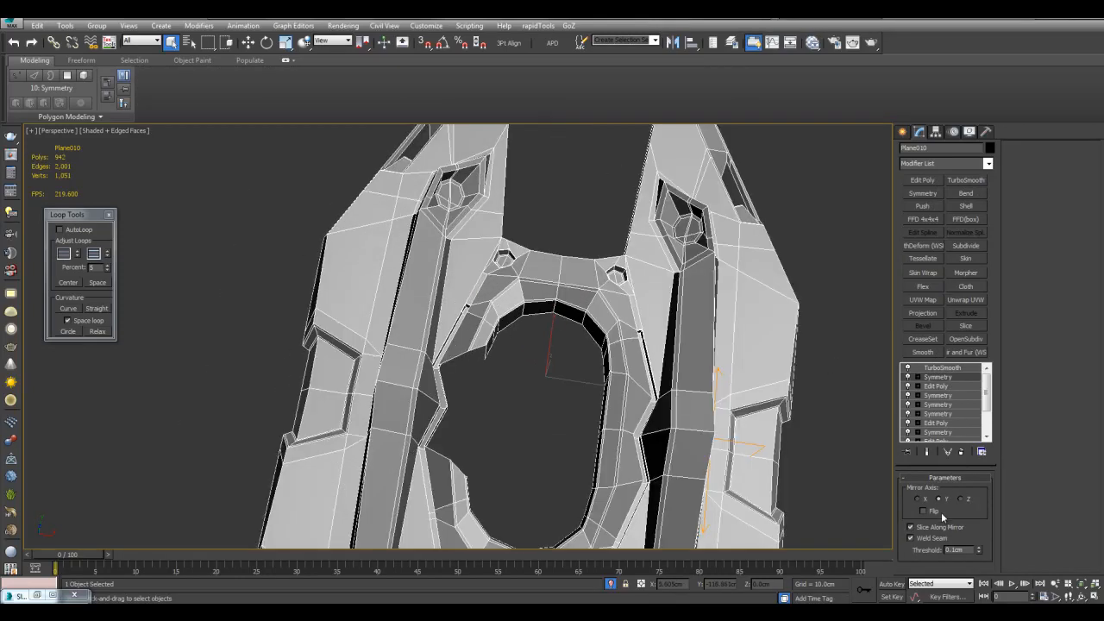
pyautogui.click(934, 510)
pyautogui.click(934, 510)
pyautogui.moveTo(883, 338); pyautogui.dragTo(844, 290, button='middle')
pyautogui.scroll(-3, 845, 291)
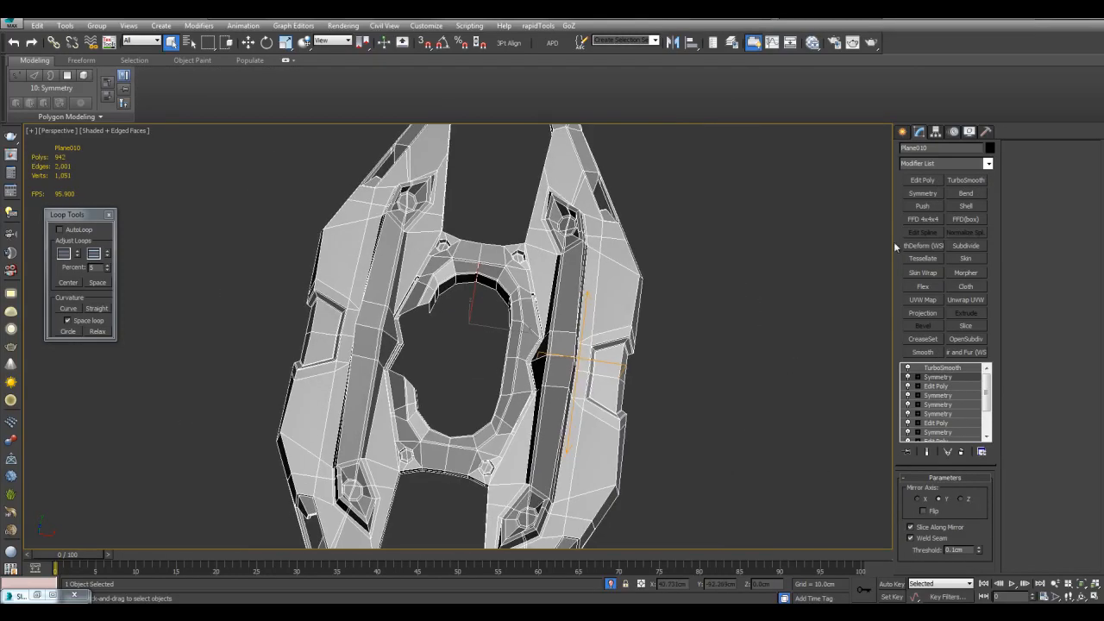
# Step: Add a Symmetry modifier with the X mirror axis and view the smoothed hull without edged faces
pyautogui.click(920, 193)
pyautogui.press('F4')
pyautogui.click(721, 377)
pyautogui.scroll(-5, 633, 358)
pyautogui.keyDown('alt'); pyautogui.moveTo(633, 358); pyautogui.dragTo(579, 301, button='middle'); pyautogui.keyUp('alt')
pyautogui.scroll(5, 593, 321)
pyautogui.click(580, 301)
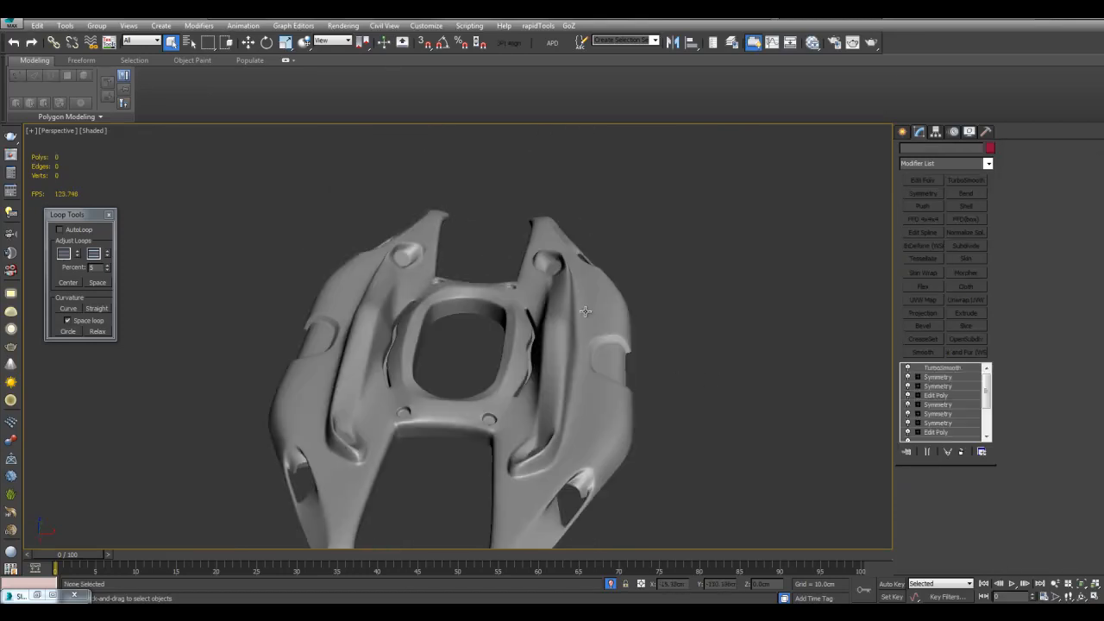
# Step: Add another Symmetry below TurboSmooth with the Z mirror axis, leave Flip off, and display edged faces
pyautogui.click(945, 377)
pyautogui.click(923, 194)
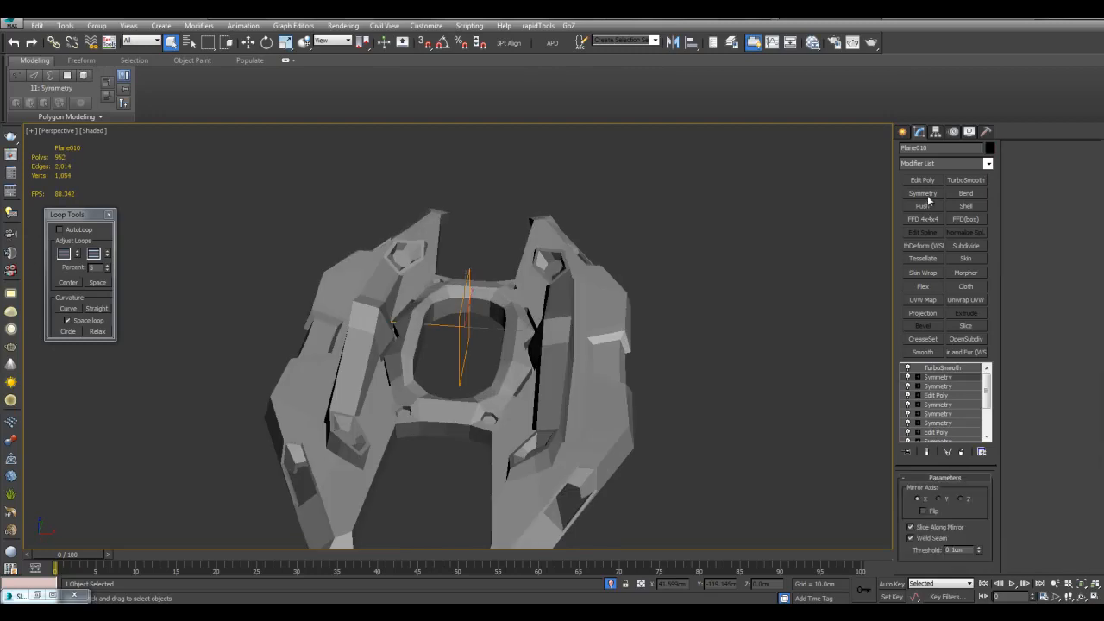
pyautogui.click(960, 500)
pyautogui.click(935, 511)
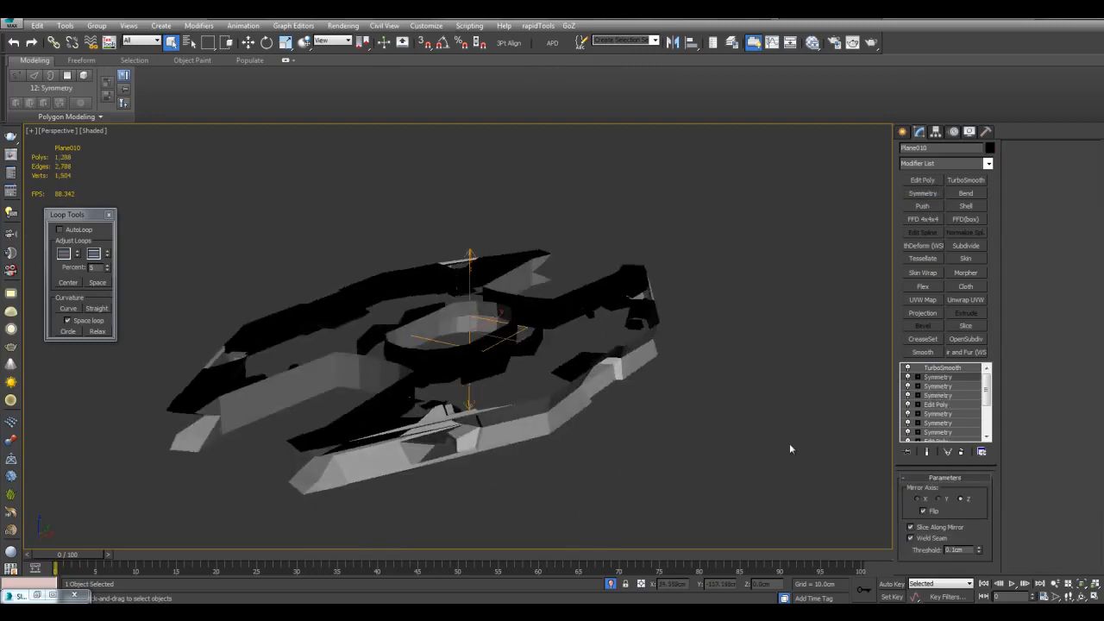
pyautogui.press('F4')
pyautogui.click(924, 510)
# Step: Move the Z Symmetry's mirror plane vertically and snap it to the hull's lower edge to close the two halves
pyautogui.click(917, 378)
pyautogui.click(937, 386)
pyautogui.moveTo(456, 274); pyautogui.dragTo(456, 315)
pyautogui.moveTo(456, 315)
pyautogui.keyDown('alt'); pyautogui.mouseDown(button='middle')
pyautogui.moveTo(539, 289)
pyautogui.moveTo(681, 327)
pyautogui.moveTo(653, 343)
pyautogui.moveTo(604, 302)
pyautogui.moveTo(595, 321)
pyautogui.moveTo(450, 309)
pyautogui.mouseUp(button='middle'); pyautogui.keyUp('alt')
pyautogui.scroll(3, 539, 289)
pyautogui.press('s')
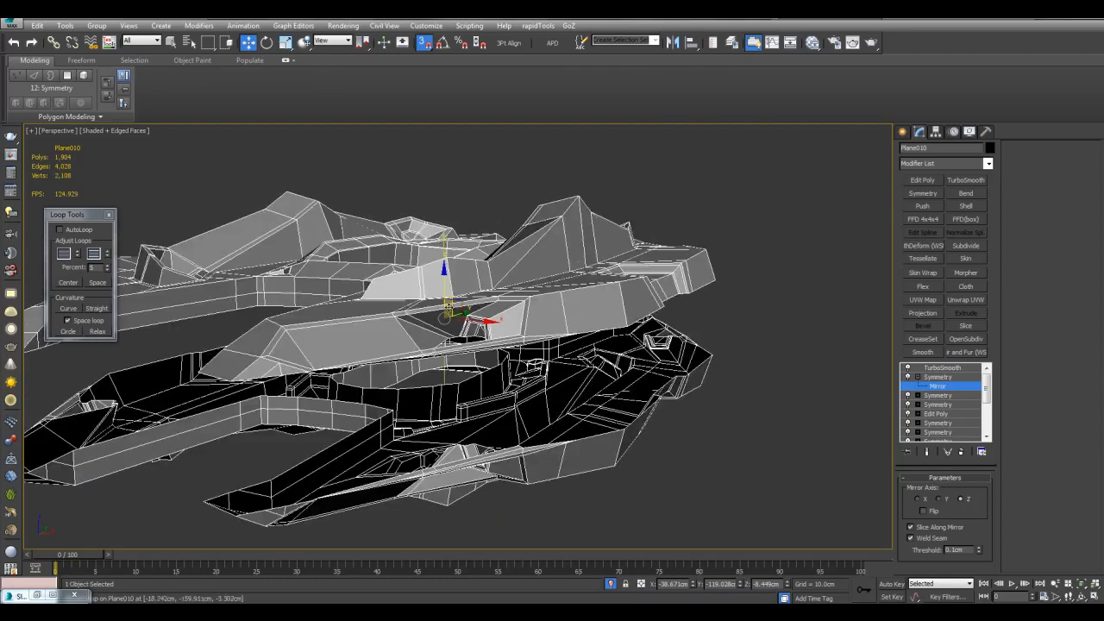
pyautogui.moveTo(448, 295); pyautogui.dragTo(624, 322)
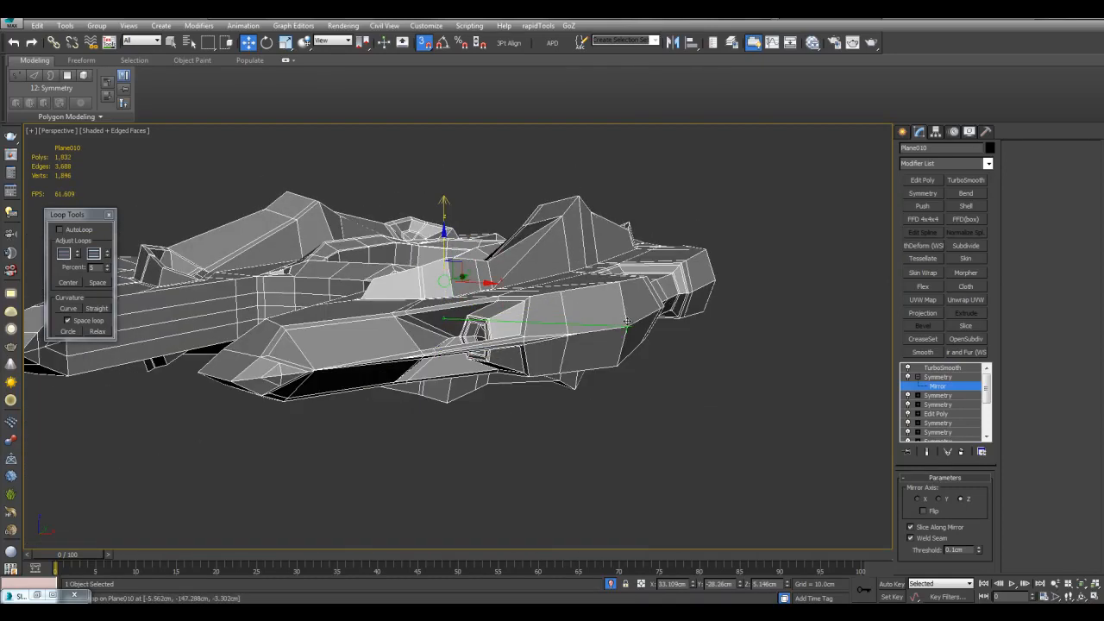
pyautogui.moveTo(649, 341); pyautogui.dragTo(726, 376, button='middle')
pyautogui.press('s')
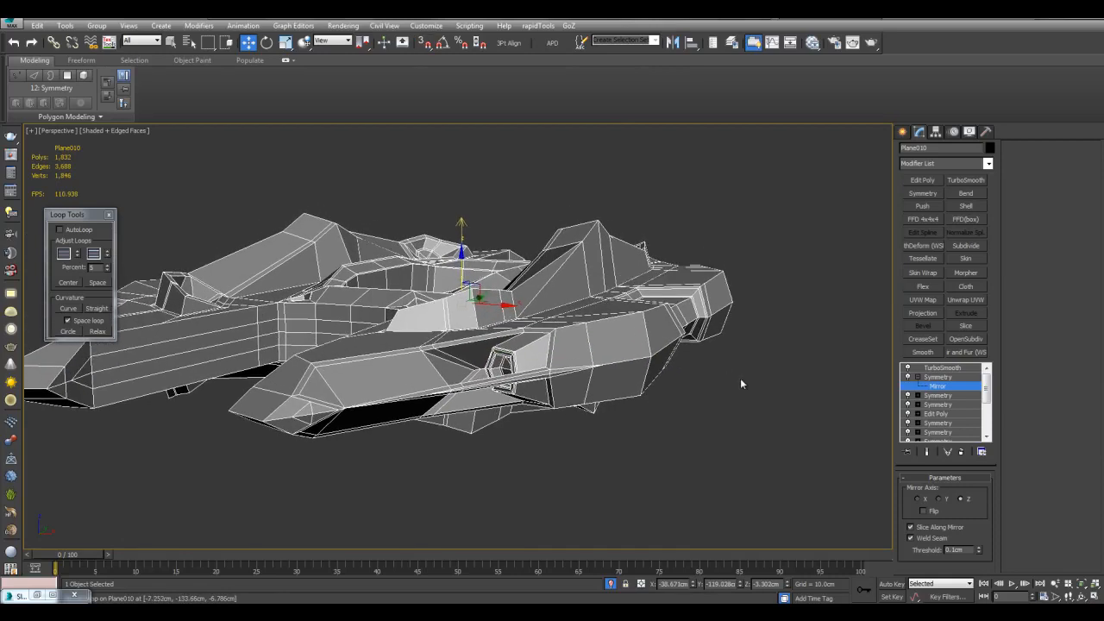
# Step: Toggle the Z Symmetry off and on to compare the hull with and without its mirrored underside
pyautogui.press('q')
pyautogui.press('1')
pyautogui.click(906, 378)
pyautogui.click(907, 378)
pyautogui.click(906, 378)
pyautogui.click(906, 378)
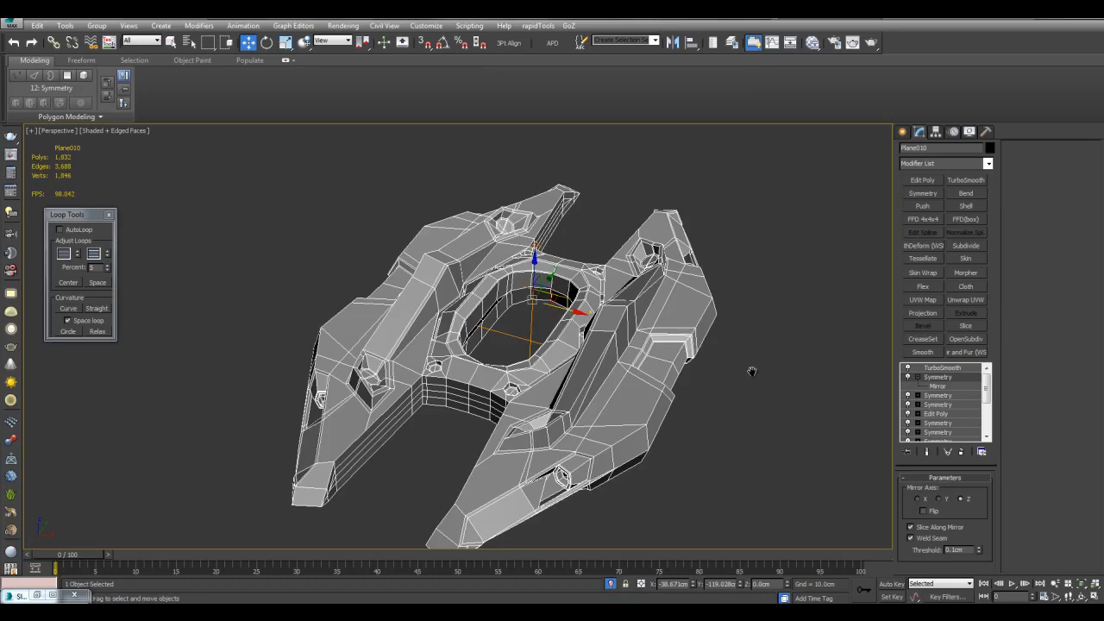
pyautogui.moveTo(752, 375); pyautogui.dragTo(635, 331, button='middle')
pyautogui.click(908, 378)
pyautogui.moveTo(481, 290); pyautogui.dragTo(494, 311, button='middle')
pyautogui.scroll(3, 494, 311)
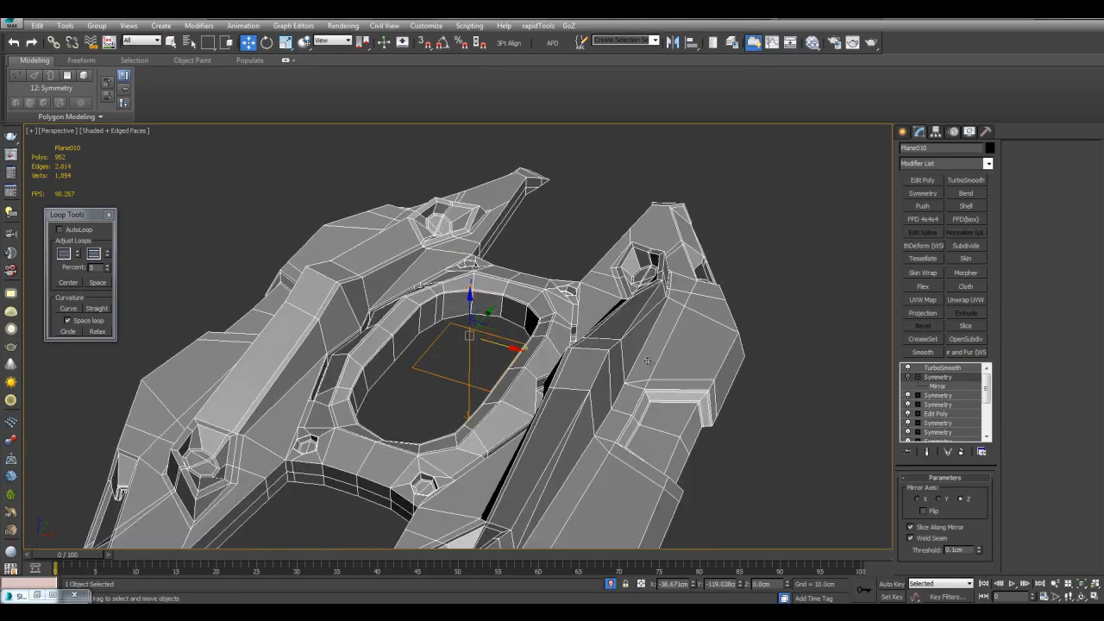
# Step: Try a second Symmetry with the Z mirror axis above the disabled one and examine the resulting shape
pyautogui.scroll(-4, 871, 354)
pyautogui.click(921, 194)
pyautogui.click(963, 499)
pyautogui.moveTo(601, 383); pyautogui.dragTo(556, 325, button='middle')
pyautogui.scroll(4, 623, 352)
pyautogui.scroll(-4, 556, 325)
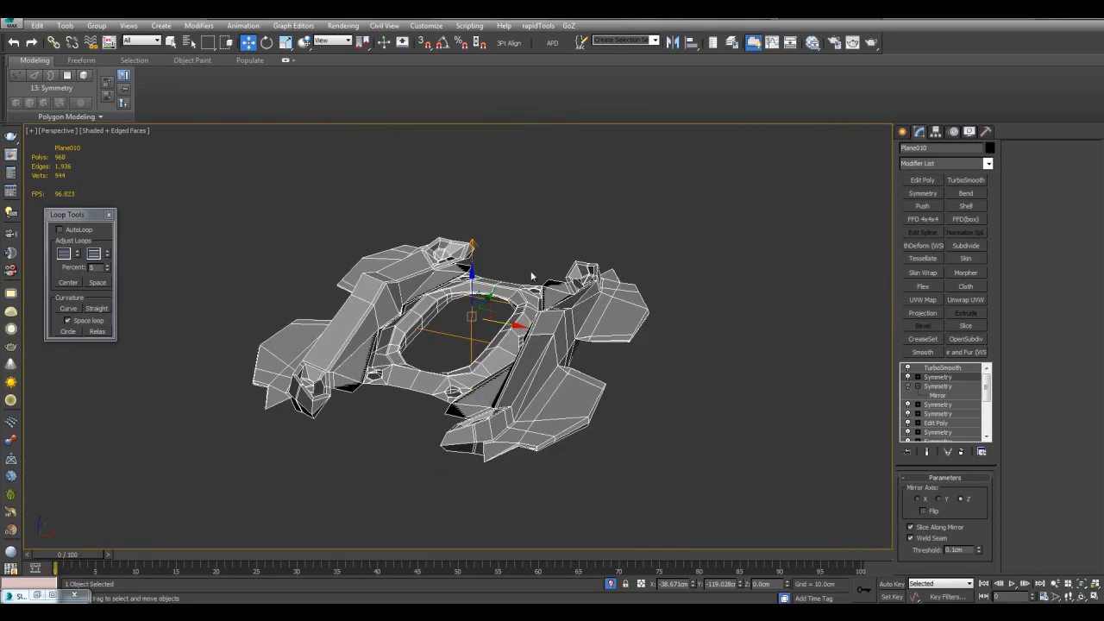
pyautogui.scroll(5, 511, 324)
pyautogui.scroll(-3, 509, 324)
pyautogui.moveTo(464, 305)
pyautogui.mouseDown(button='middle')
pyautogui.moveTo(482, 310)
pyautogui.moveTo(478, 362)
pyautogui.moveTo(450, 300)
pyautogui.mouseUp(button='middle')
pyautogui.keyDown('alt'); pyautogui.moveTo(547, 338); pyautogui.dragTo(536, 323); pyautogui.keyUp('alt')
# Step: Toggle the trial Symmetry for comparison and lower its mirror plane slightly along Z
pyautogui.click(908, 377)
pyautogui.click(908, 377)
pyautogui.click(908, 377)
pyautogui.click(908, 377)
pyautogui.click(917, 377)
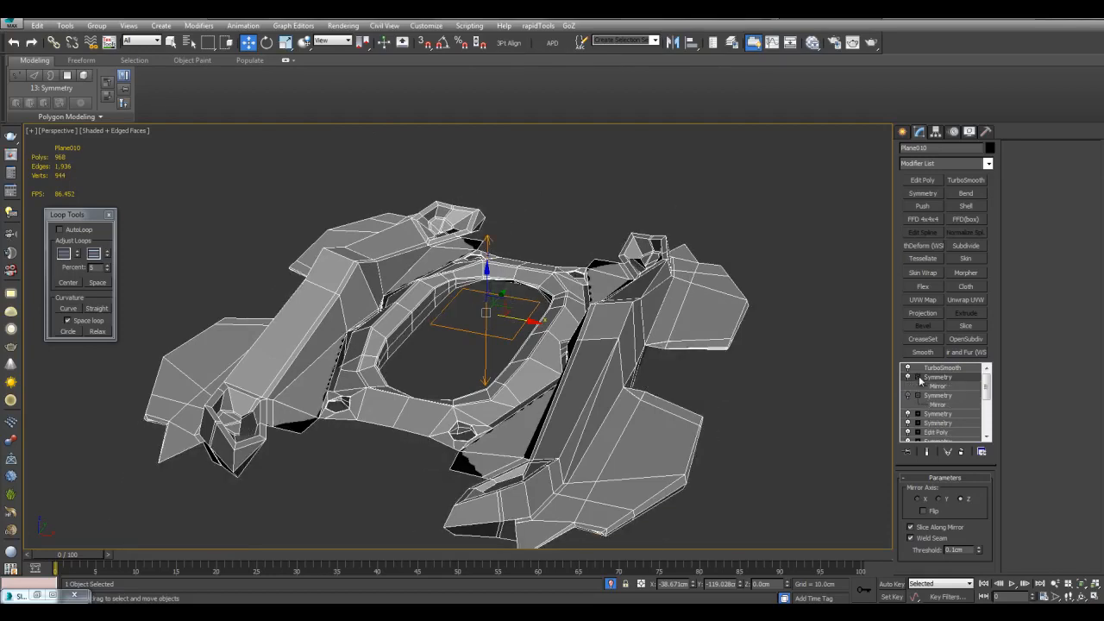
pyautogui.click(938, 385)
pyautogui.moveTo(487, 285); pyautogui.dragTo(487, 298)
pyautogui.keyDown('alt'); pyautogui.moveTo(487, 298); pyautogui.dragTo(490, 288, button='middle'); pyautogui.keyUp('alt')
pyautogui.click(939, 385)
# Step: Delete the trial Symmetry and re-enable the earlier Z Symmetry
pyautogui.rightClick(938, 380)
pyautogui.click(970, 140)
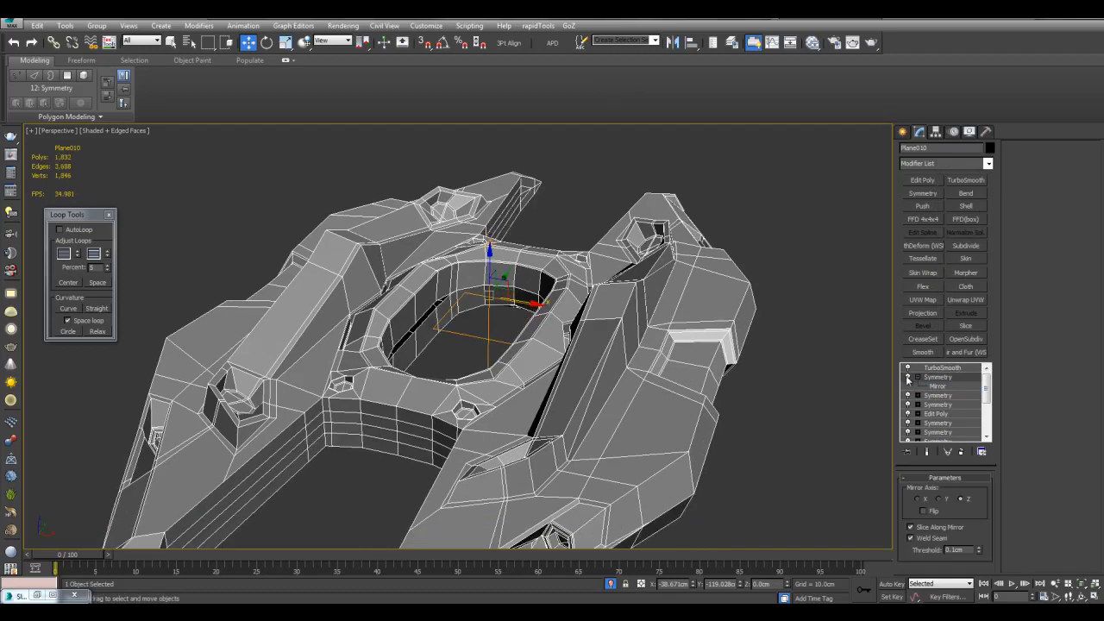
pyautogui.click(908, 377)
# Step: Center the hull's pivot to the object using Affect Pivot Only
pyautogui.scroll(-3, 769, 257)
pyautogui.keyDown('alt'); pyautogui.moveTo(768, 257); pyautogui.dragTo(773, 281, button='middle'); pyautogui.keyUp('alt')
pyautogui.click(937, 132)
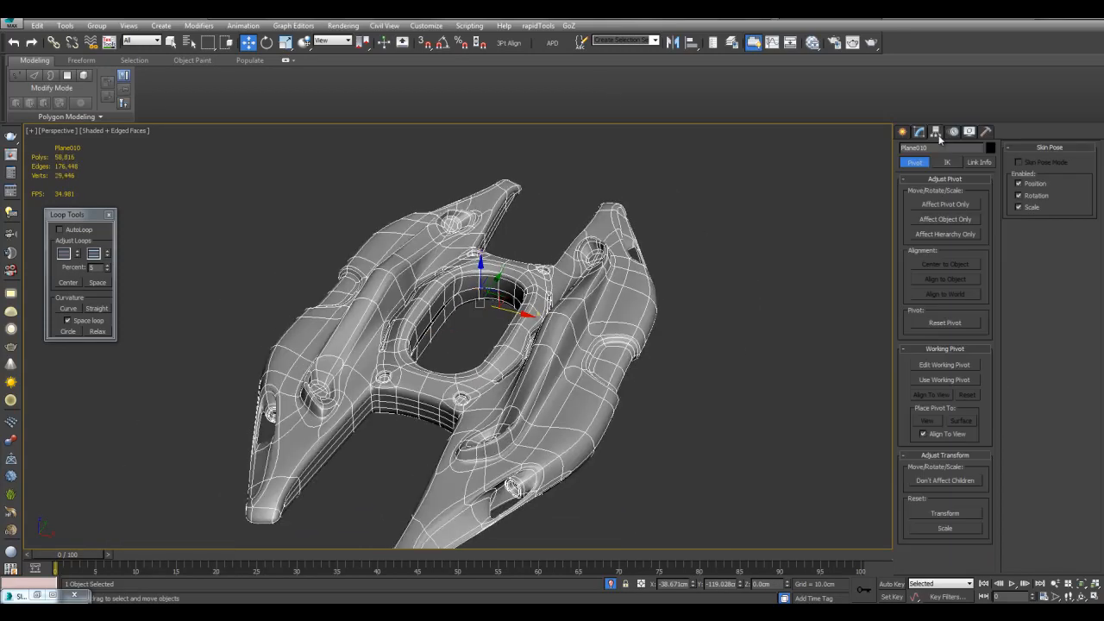
pyautogui.click(943, 206)
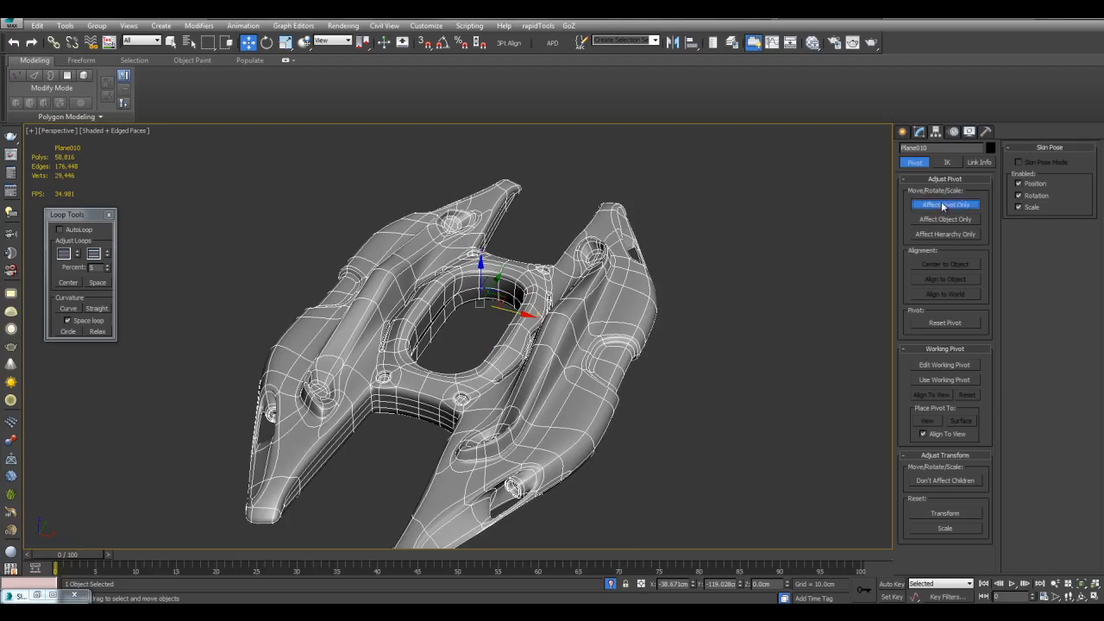
pyautogui.click(936, 266)
pyautogui.click(941, 207)
# Step: Add another Symmetry modifier directly beneath TurboSmooth and set its mirror axis to Z after trying Y
pyautogui.scroll(5, 809, 231)
pyautogui.click(918, 132)
pyautogui.press('q')
pyautogui.scroll(-3, 947, 386)
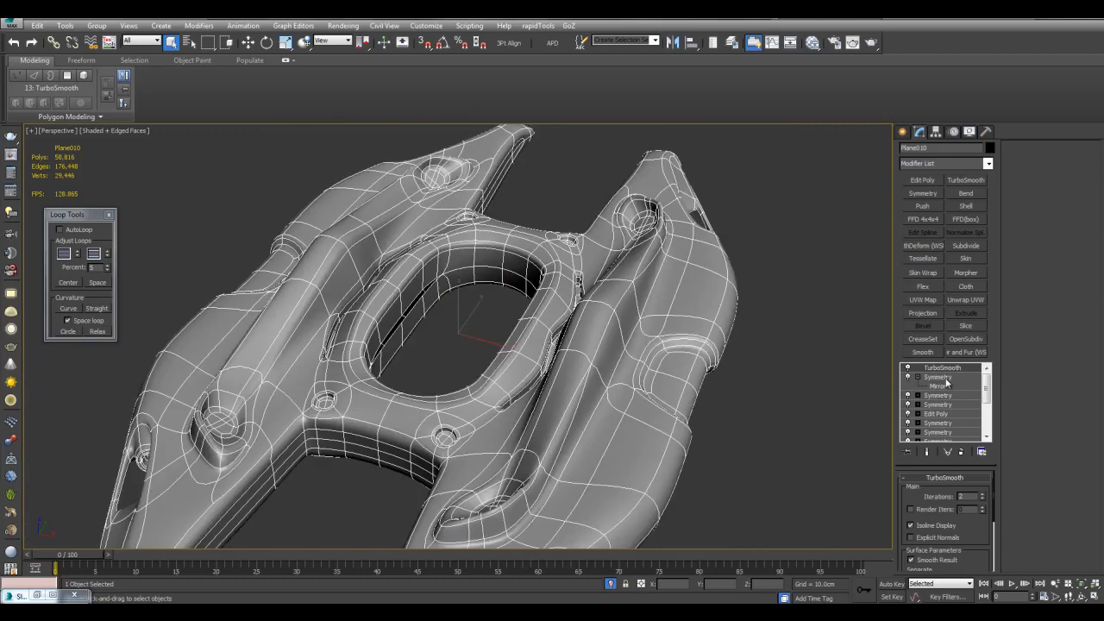
pyautogui.click(948, 386)
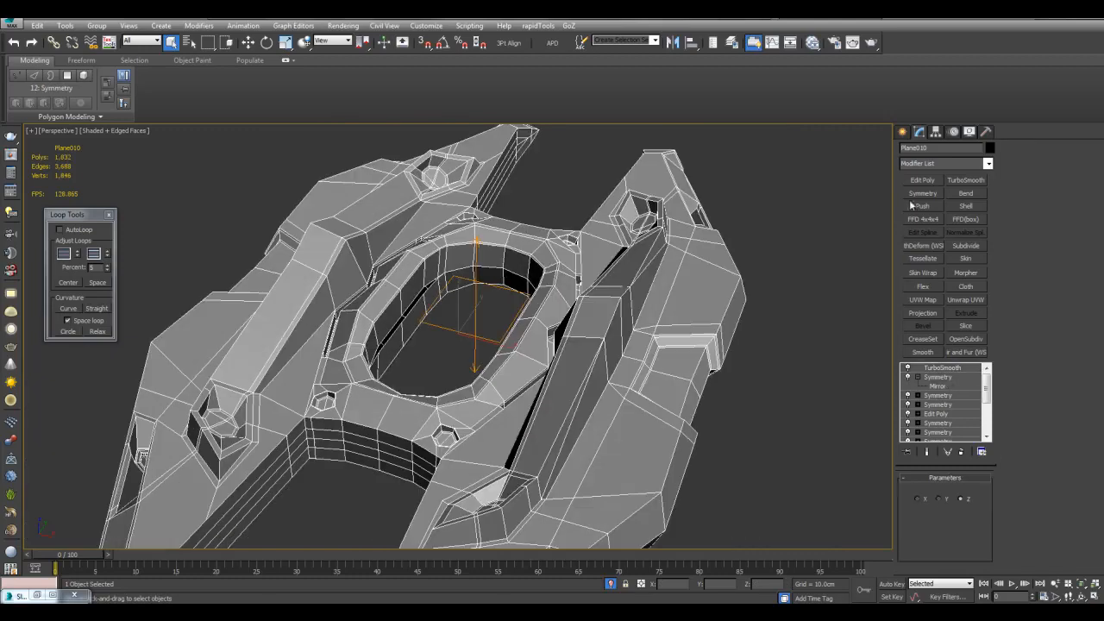
pyautogui.click(940, 500)
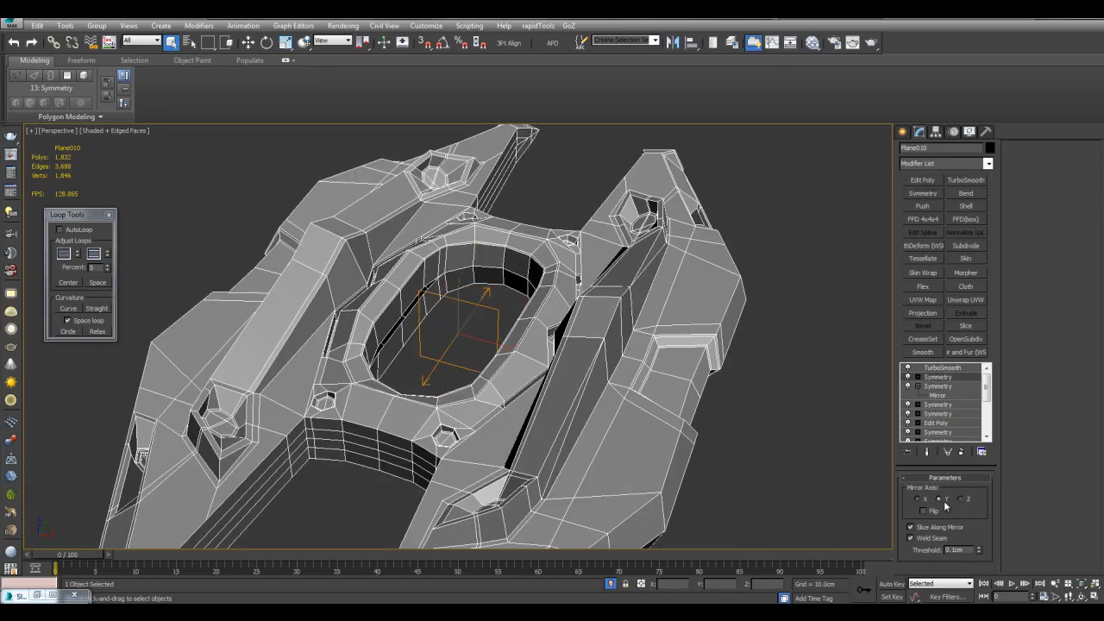
pyautogui.click(962, 499)
# Step: Clone the open-centre hull and place the copy directly behind the hull with the dark curved tube
pyautogui.keyDown('alt'); pyautogui.moveTo(460, 327); pyautogui.dragTo(533, 346, button='middle'); pyautogui.keyUp('alt')
pyautogui.scroll(-6, 533, 346)
pyautogui.click(643, 390)
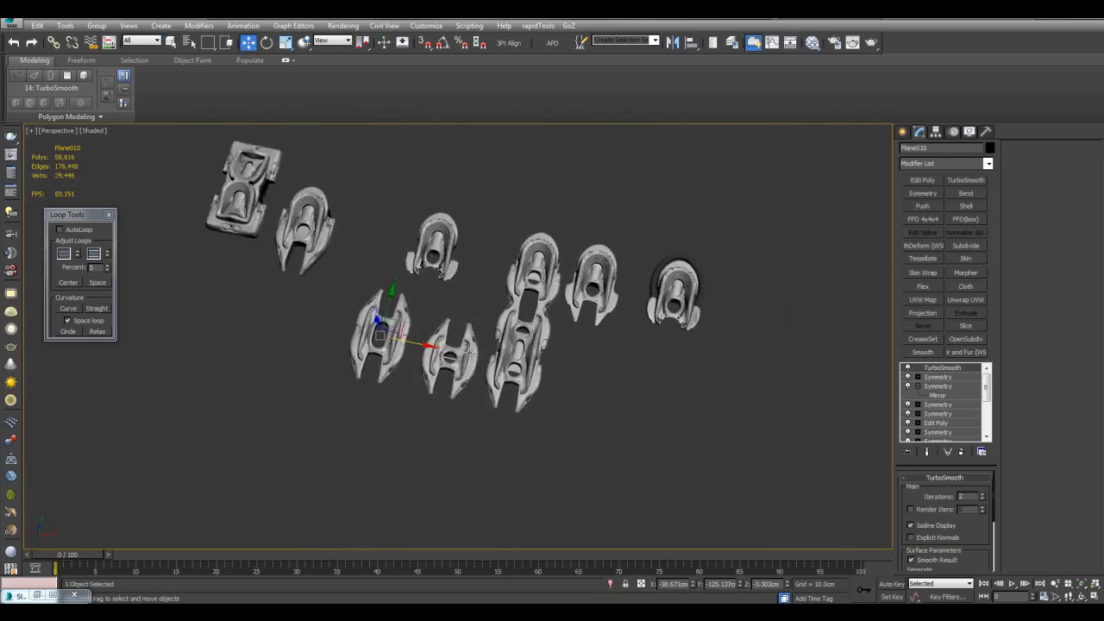
pyautogui.scroll(5, 393, 318)
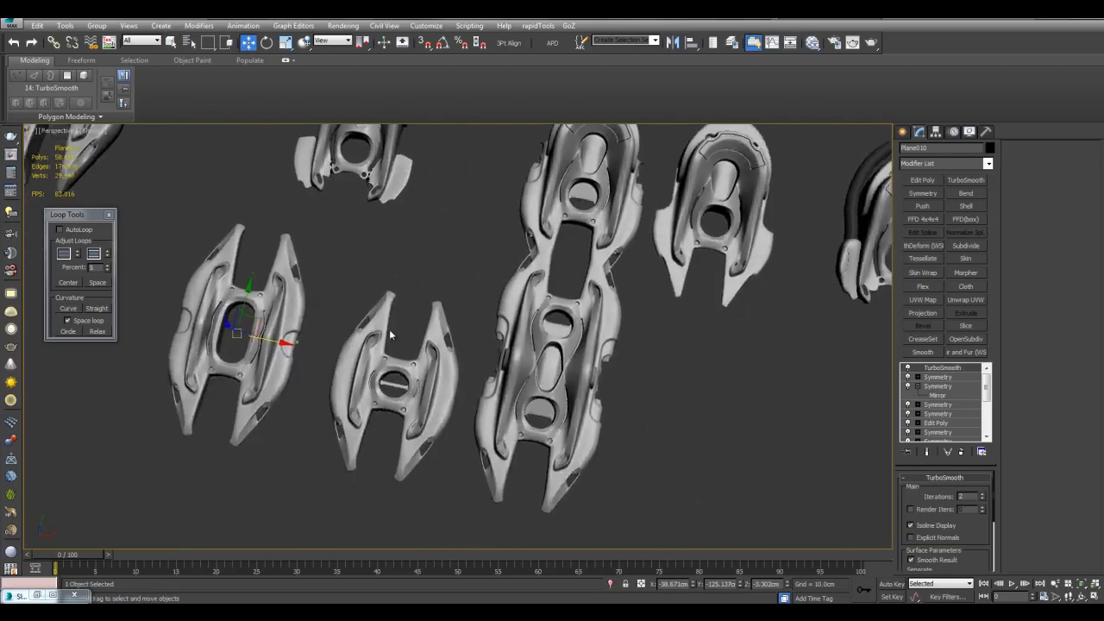
pyautogui.scroll(-4, 393, 318)
pyautogui.keyDown('shift'); pyautogui.moveTo(309, 335); pyautogui.dragTo(739, 344); pyautogui.keyUp('shift')
pyautogui.press('Return')
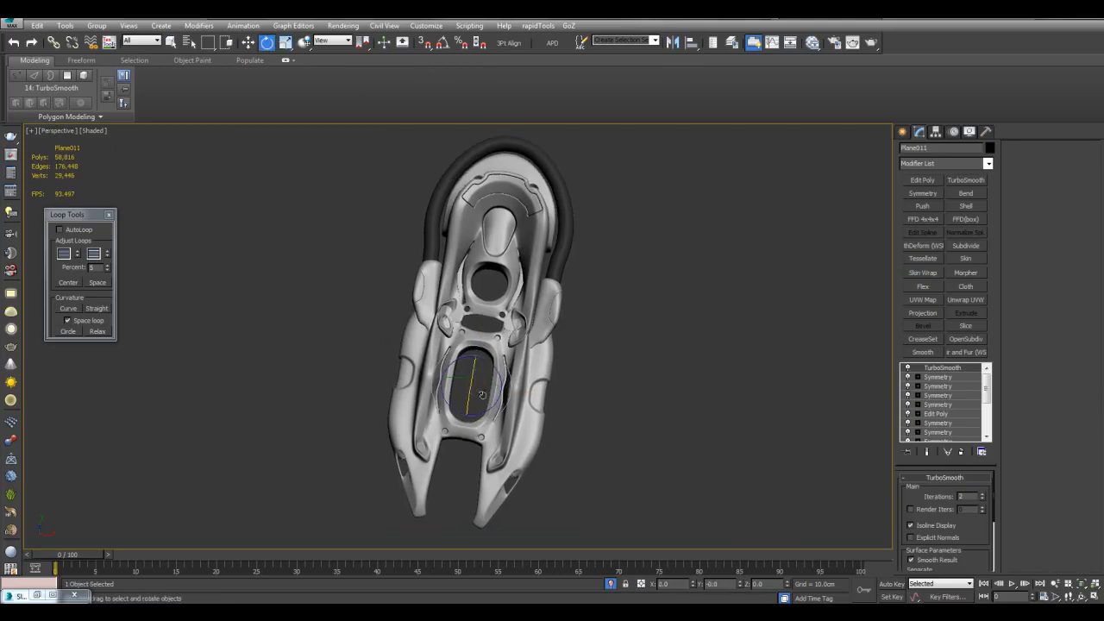
# Step: Rotate the cloned hull onto its side with angle snap and move it to the end of the tubed hull's left arm
pyautogui.press('a')
pyautogui.moveTo(472, 391); pyautogui.dragTo(501, 389)
pyautogui.keyDown('alt'); pyautogui.moveTo(502, 389); pyautogui.dragTo(622, 297, button='middle'); pyautogui.keyUp('alt')
pyautogui.press('w')
pyautogui.scroll(3, 551, 370)
pyautogui.press('e')
pyautogui.press('w')
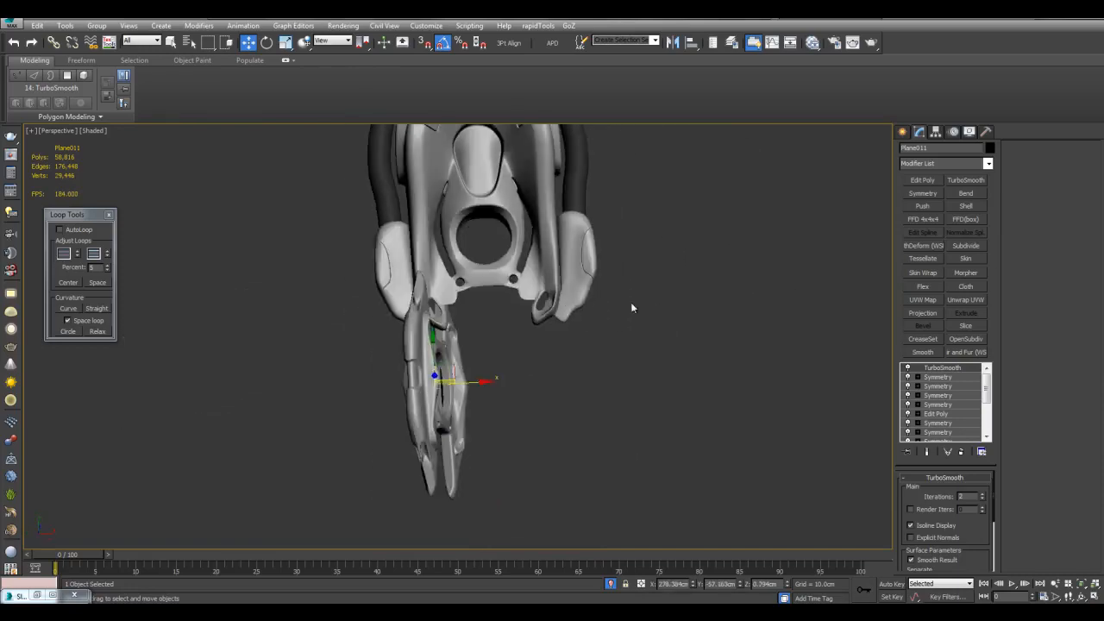
pyautogui.keyDown('alt'); pyautogui.moveTo(622, 298); pyautogui.dragTo(633, 297); pyautogui.keyUp('alt')
# Step: Show edged faces, deselect the cloned hull and examine how it meets the arm of the tubed hull
pyautogui.press('q')
pyautogui.press('F4')
pyautogui.scroll(3, 633, 297)
pyautogui.rightClick(940, 368)
pyautogui.click(990, 228)
pyautogui.click(687, 322)
pyautogui.keyDown('alt'); pyautogui.moveTo(687, 323); pyautogui.dragTo(742, 348, button='middle'); pyautogui.keyUp('alt')
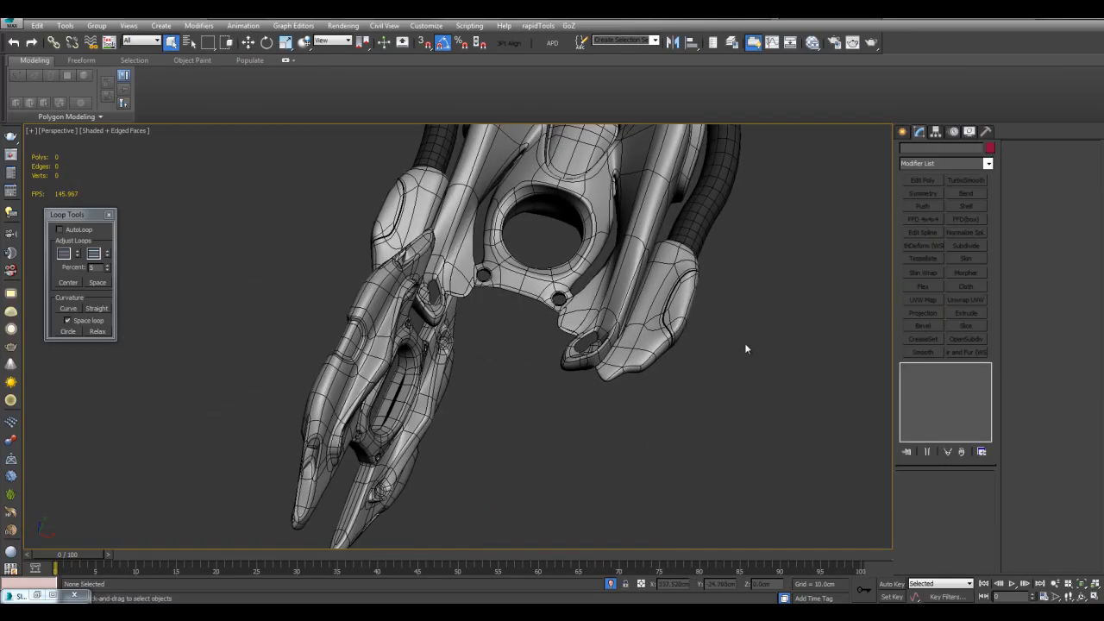